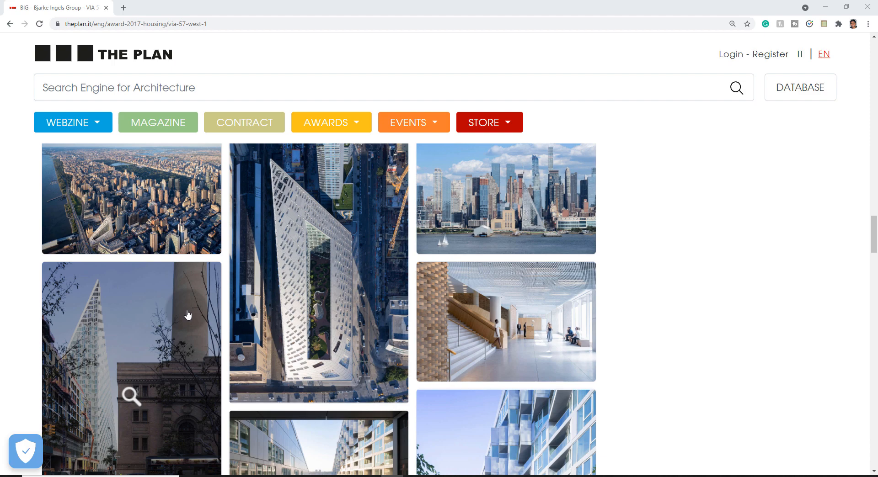
Open the aerial view photo of VIA 57 West in the gallery and examine the building up close
{"action": "left_click", "coordinate": [131, 231]}
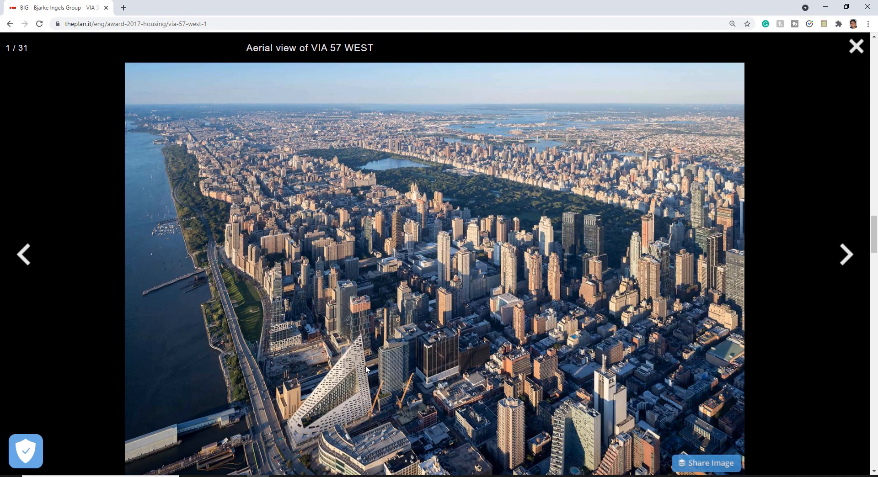
{"action": "scroll", "coordinate": [332, 402], "scroll_direction": "up", "scroll_amount": 5}
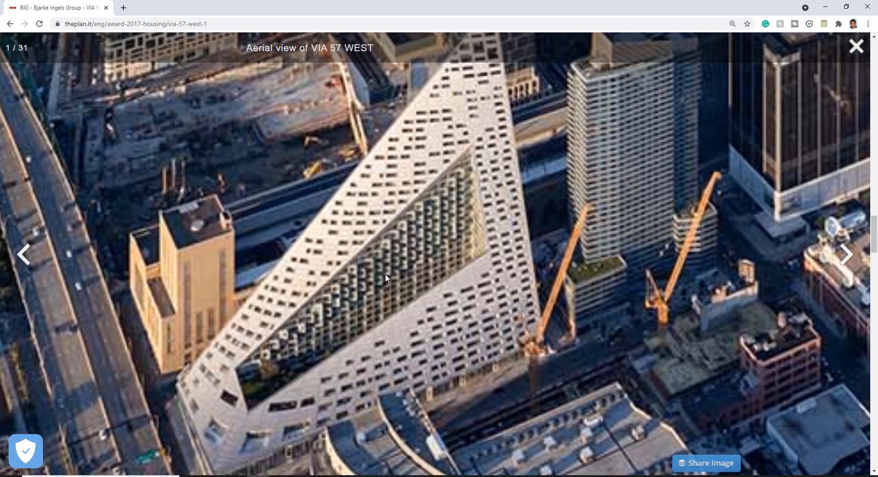
{"action": "scroll", "coordinate": [385, 274], "scroll_direction": "down", "scroll_amount": 2}
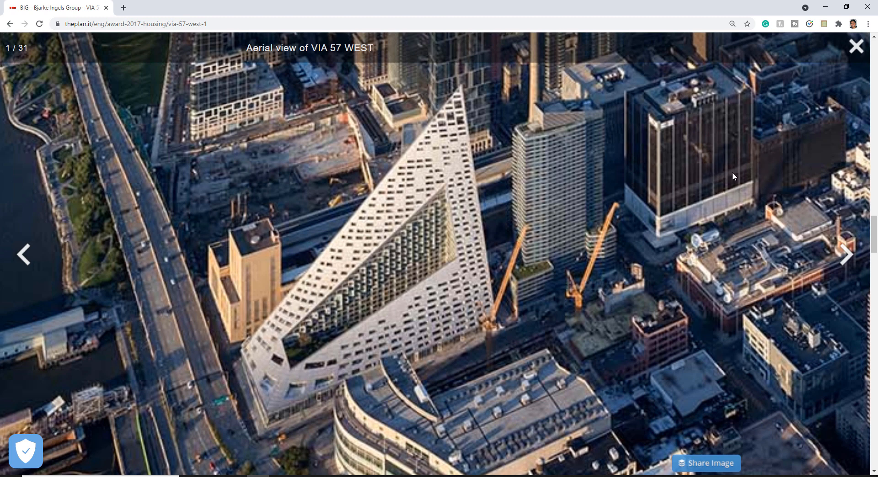
Examine the bird's eye view photo of VIA 57 West, from the facade's window pattern to the courtyard
{"action": "left_click", "coordinate": [580, 268]}
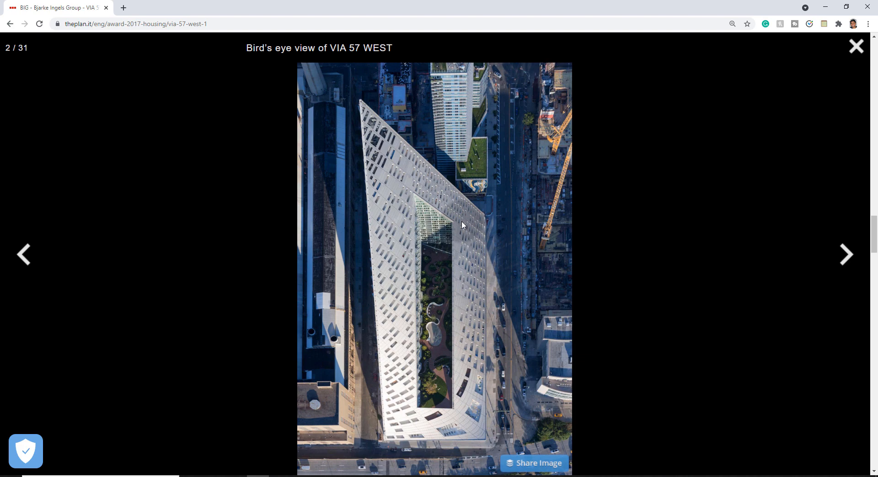
{"action": "left_click", "coordinate": [398, 147]}
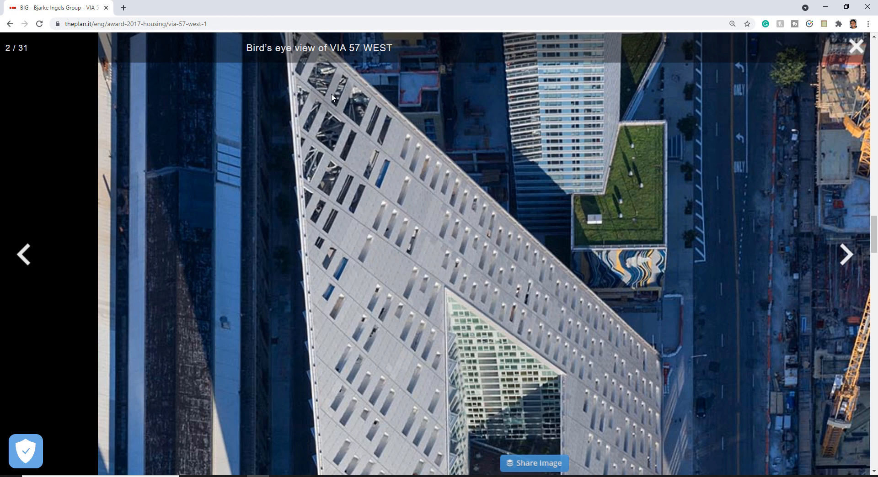
{"action": "scroll", "coordinate": [330, 93], "scroll_direction": "down", "scroll_amount": 2}
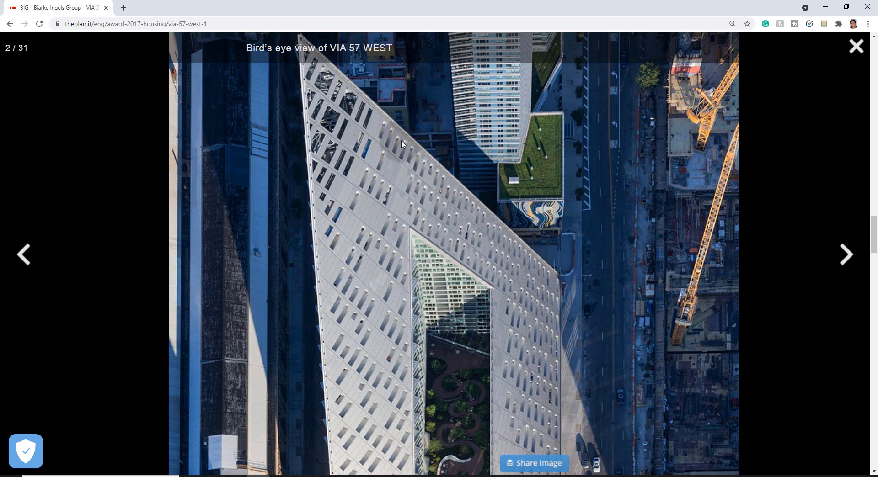
{"action": "scroll", "coordinate": [401, 143], "scroll_direction": "down", "scroll_amount": 3}
{"action": "scroll", "coordinate": [425, 372], "scroll_direction": "up", "scroll_amount": 3}
{"action": "left_click_drag", "start_coordinate": [424, 372], "coordinate": [424, 242]}
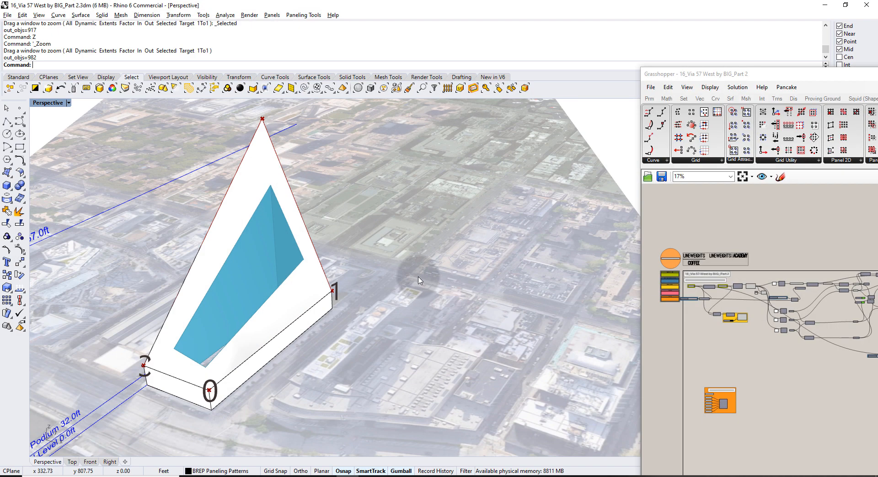
Place the Grasshopper window beside the Rhino perspective view and inspect the Tween - Contour - Intersect group
{"action": "left_click_drag", "start_coordinate": [777, 74], "coordinate": [529, 12]}
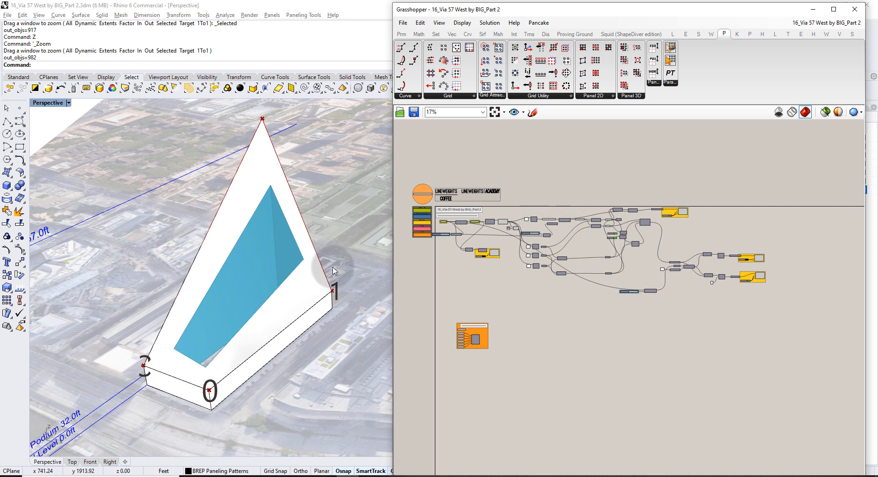
{"action": "right_click_drag", "start_coordinate": [267, 294], "coordinate": [281, 327]}
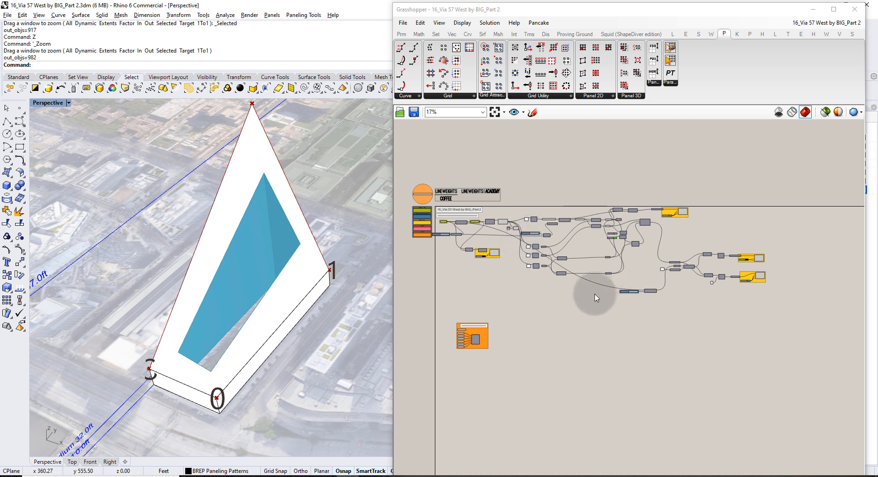
{"action": "scroll", "coordinate": [471, 338], "scroll_direction": "up", "scroll_amount": 5}
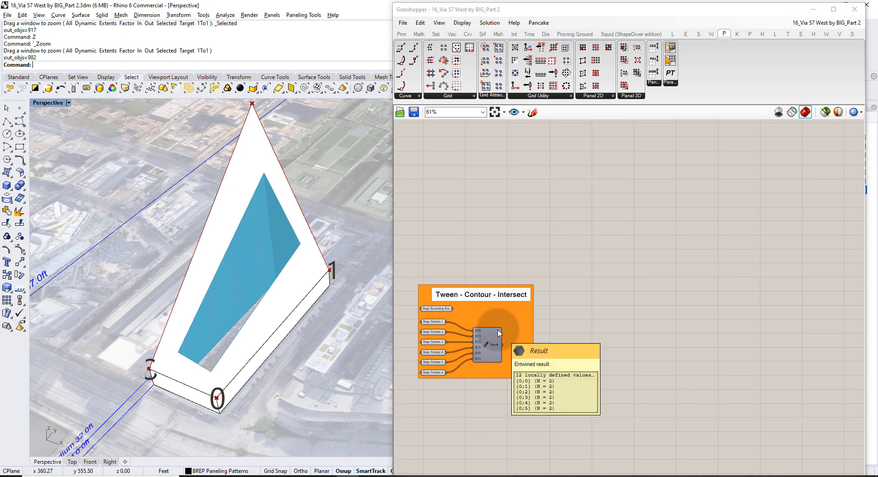
{"action": "scroll", "coordinate": [502, 326], "scroll_direction": "down", "scroll_amount": 3}
{"action": "scroll", "coordinate": [502, 326], "scroll_direction": "down", "scroll_amount": 3}
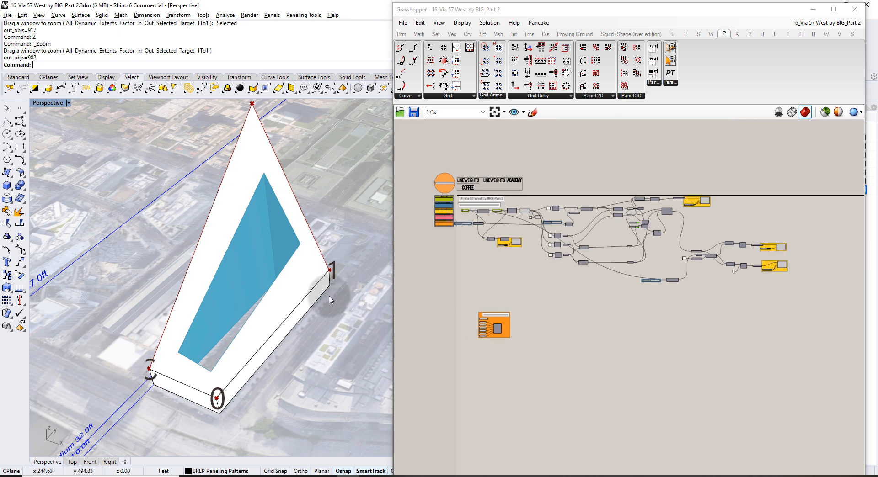
{"action": "right_click_drag", "start_coordinate": [306, 308], "coordinate": [287, 258]}
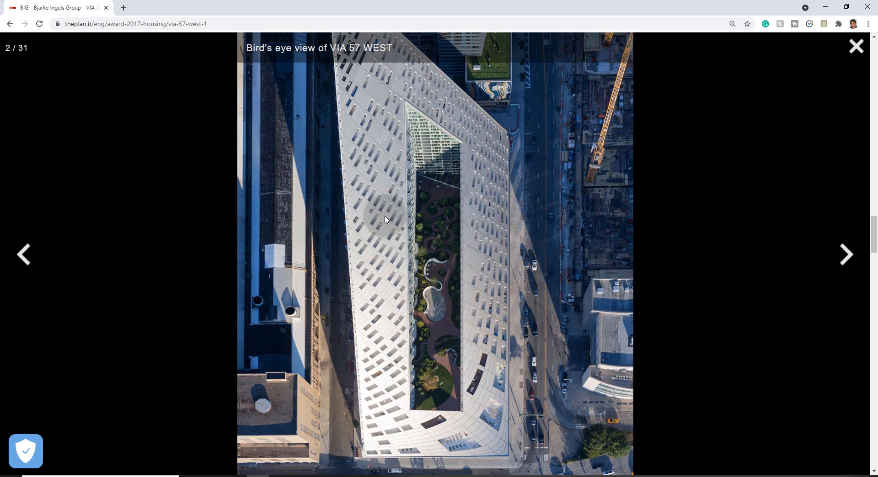
Close the enlarged reference photo and switch back to Rhino and Grasshopper to examine the tower massing and its facade components
{"action": "left_click", "coordinate": [854, 48]}
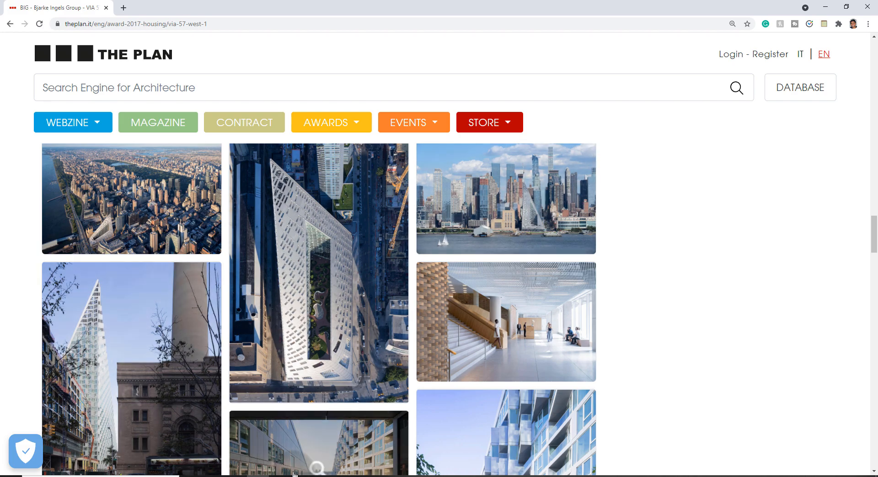
{"action": "left_click", "coordinate": [543, 264]}
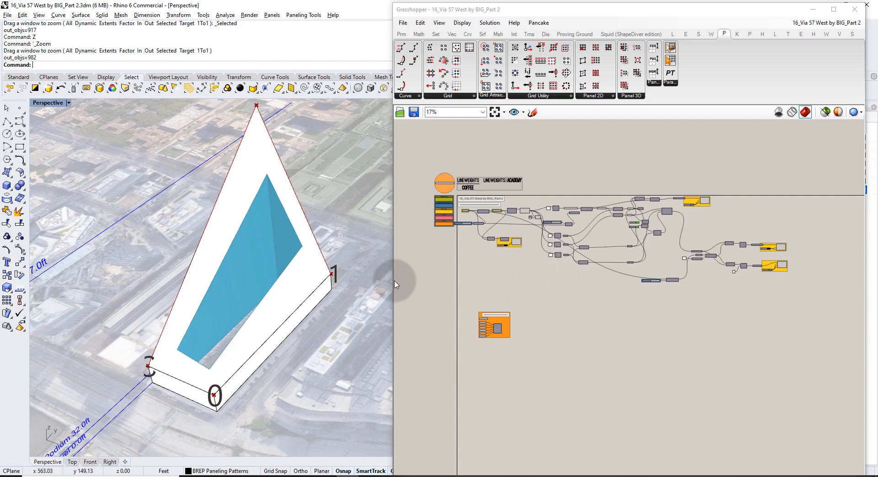
{"action": "right_click_drag", "start_coordinate": [281, 259], "coordinate": [222, 232]}
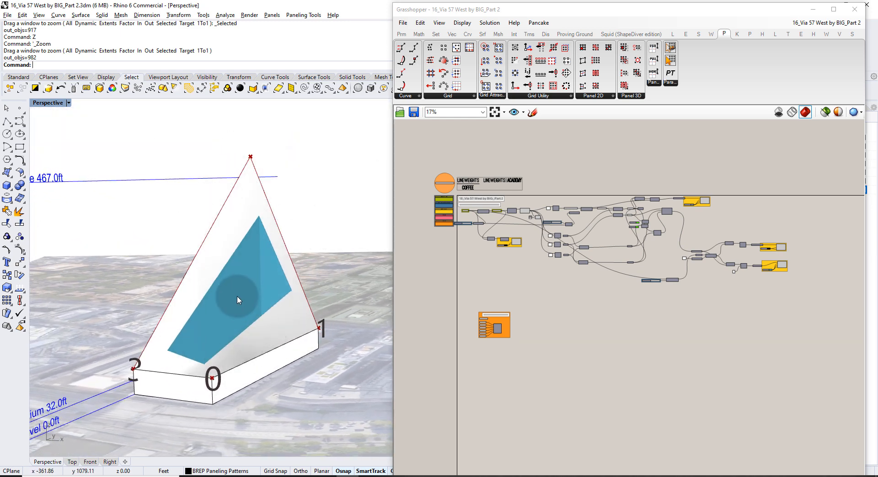
{"action": "right_click_drag", "start_coordinate": [235, 297], "coordinate": [271, 231]}
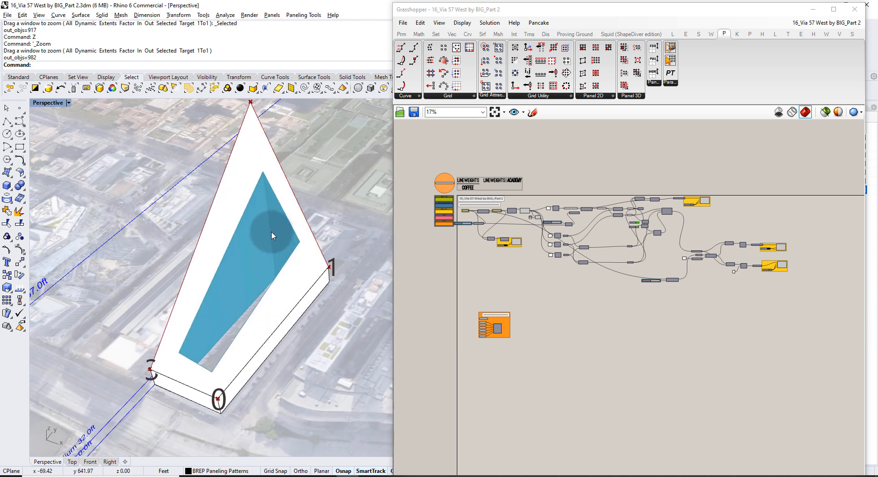
{"action": "scroll", "coordinate": [742, 252], "scroll_direction": "up", "scroll_amount": 5}
{"action": "scroll", "coordinate": [776, 250], "scroll_direction": "up", "scroll_amount": 3}
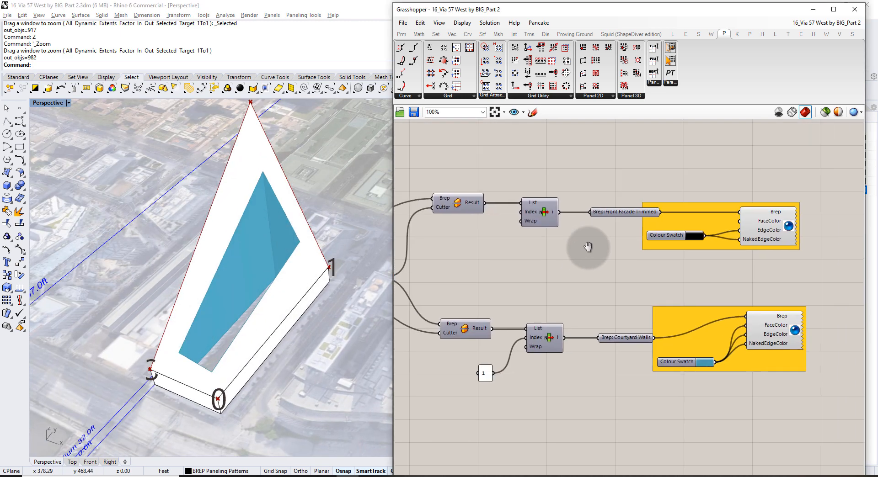
Enable the preview of the Brep: Front Facade Sweep parameter and show only selected components' geometry in the viewport
{"action": "left_click", "coordinate": [757, 224]}
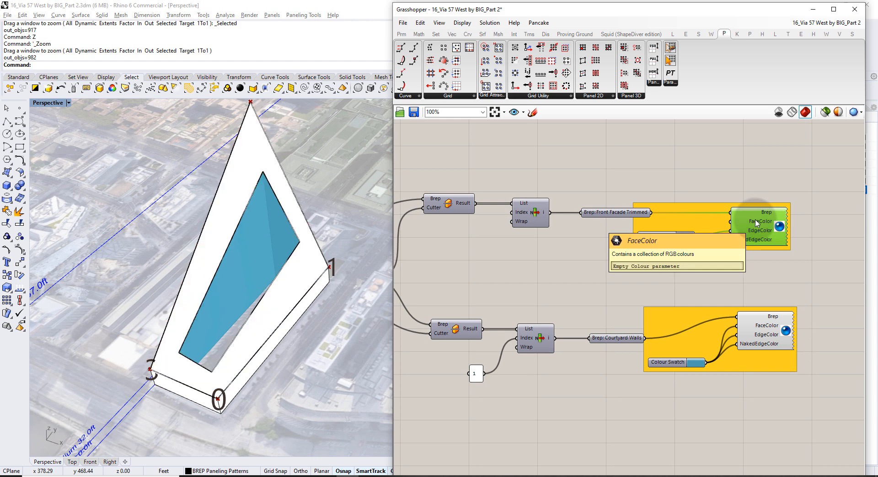
{"action": "left_click", "coordinate": [739, 186]}
{"action": "scroll", "coordinate": [635, 220], "scroll_direction": "down", "scroll_amount": 2}
{"action": "right_click_drag", "start_coordinate": [511, 223], "coordinate": [676, 216]}
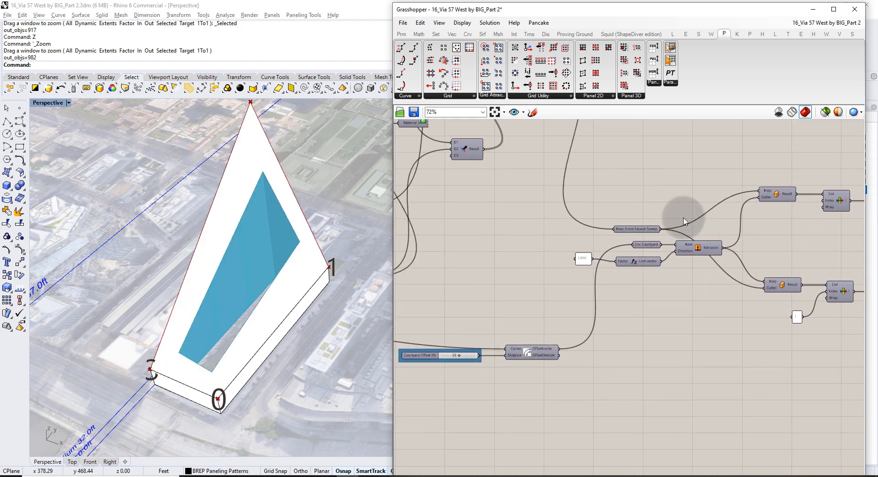
{"action": "scroll", "coordinate": [647, 231], "scroll_direction": "up", "scroll_amount": 2}
{"action": "left_click", "coordinate": [648, 231]}
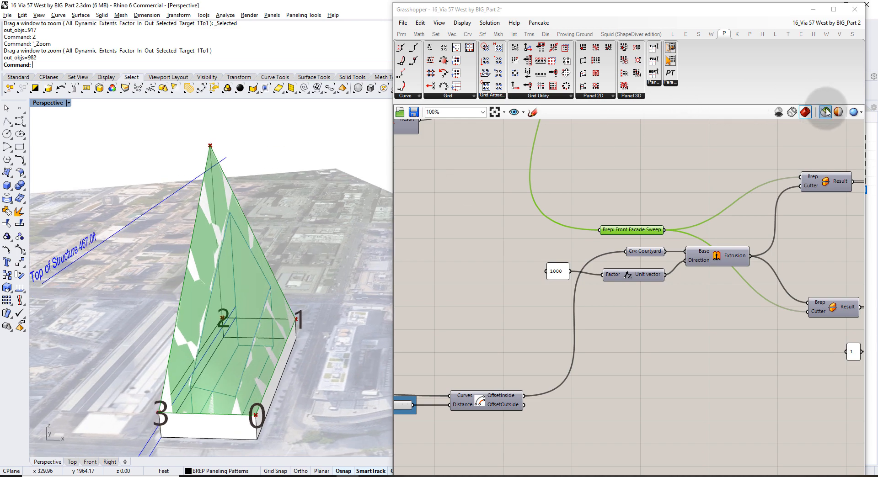
{"action": "left_click", "coordinate": [826, 112]}
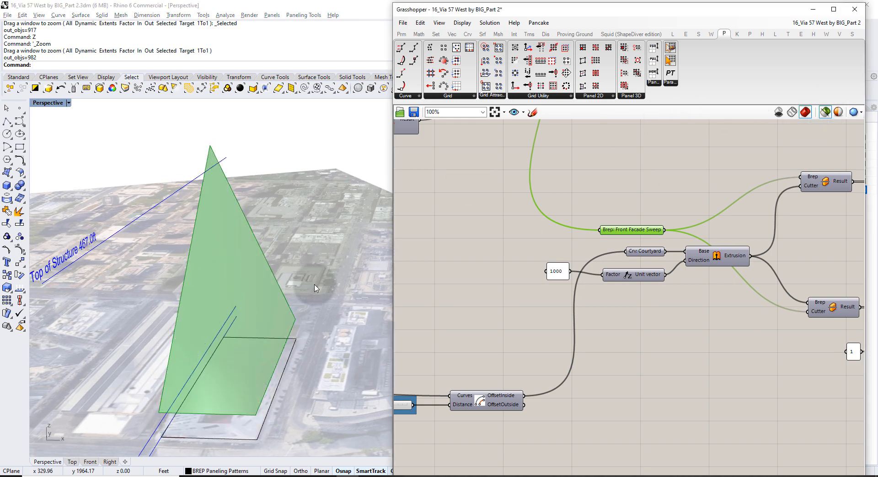
{"action": "right_click_drag", "start_coordinate": [314, 284], "coordinate": [201, 349]}
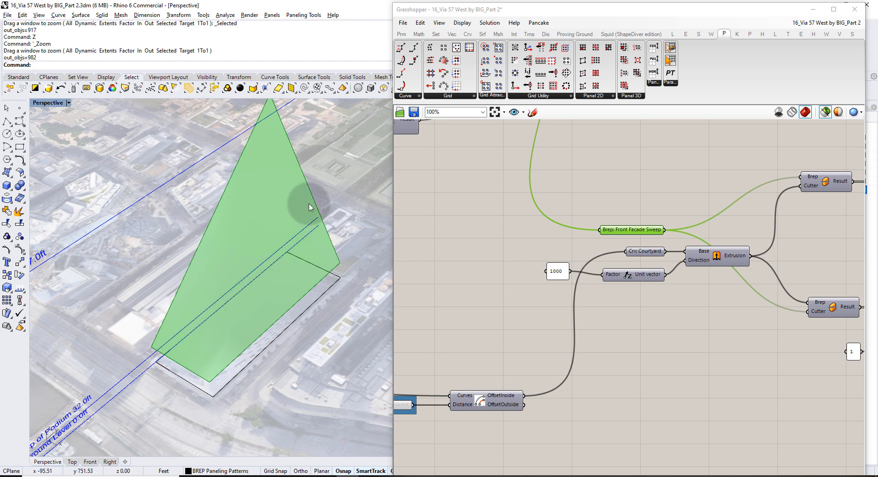
Compare the Front Facade Trimmed and Front Facade Sweep breps one at a time, and restore the display of all preview geometry
{"action": "right_click_drag", "start_coordinate": [842, 212], "coordinate": [623, 219]}
{"action": "right_click_drag", "start_coordinate": [779, 197], "coordinate": [635, 202]}
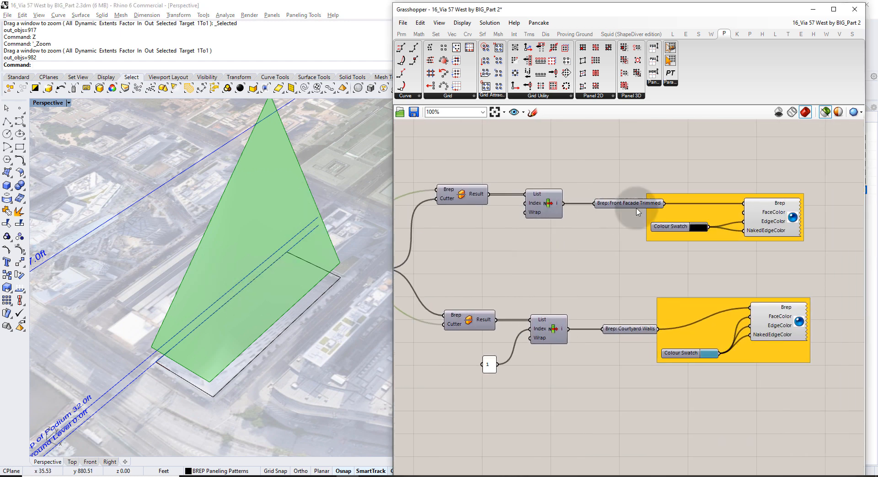
{"action": "left_click", "coordinate": [637, 204]}
{"action": "right_click_drag", "start_coordinate": [149, 285], "coordinate": [202, 268]}
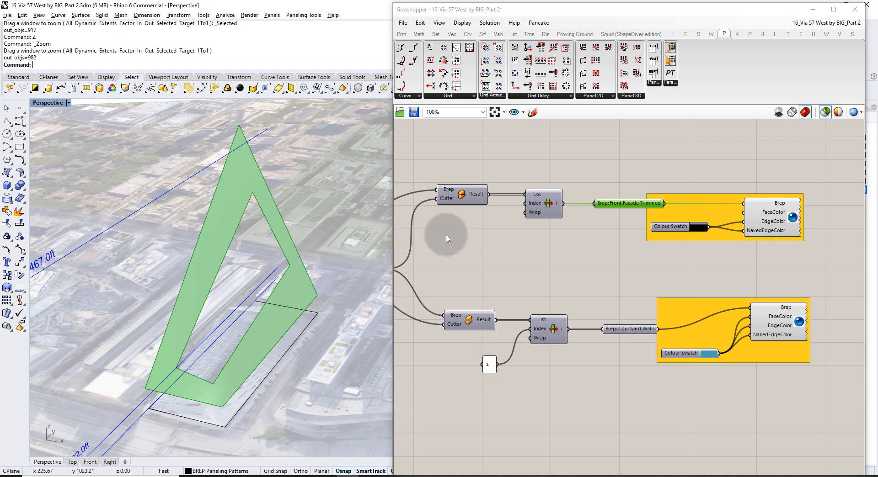
{"action": "right_click_drag", "start_coordinate": [447, 235], "coordinate": [607, 226]}
{"action": "left_click", "coordinate": [531, 227]}
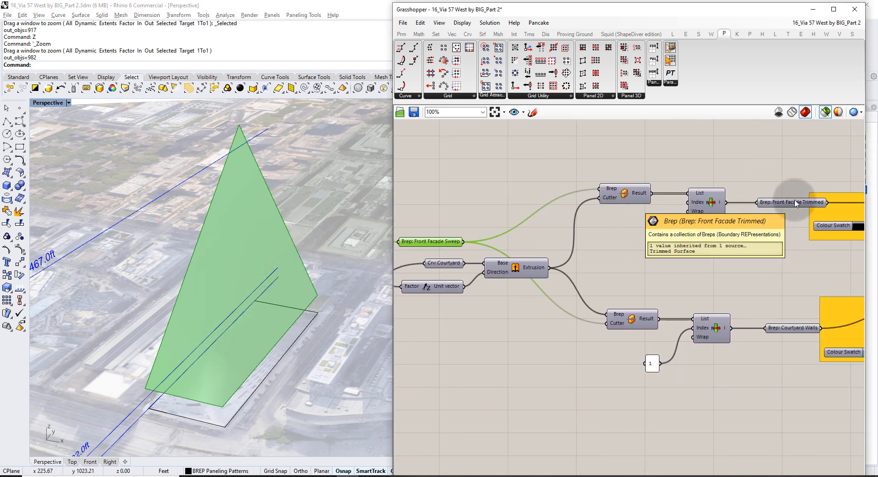
{"action": "left_click", "coordinate": [795, 203]}
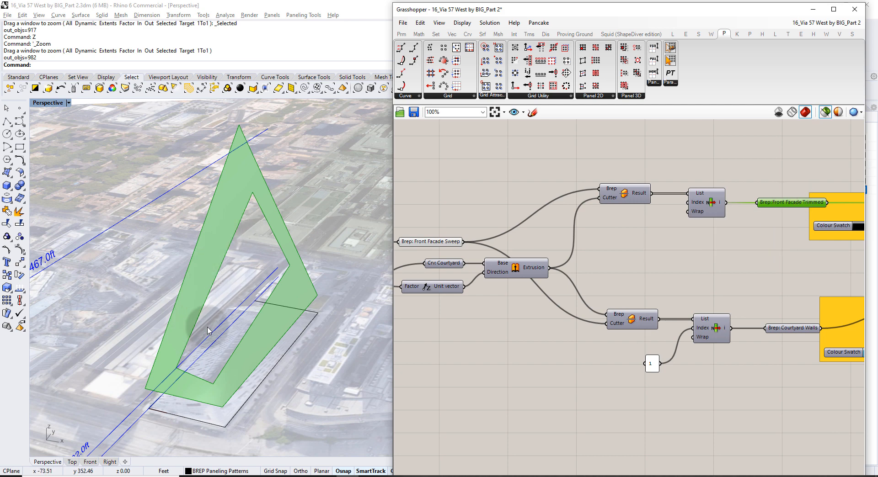
{"action": "left_click", "coordinate": [463, 241]}
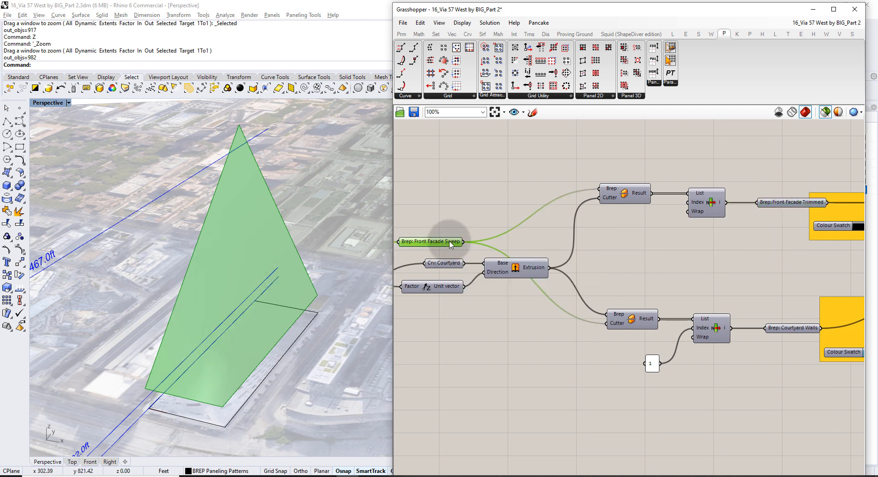
{"action": "left_click", "coordinate": [826, 113]}
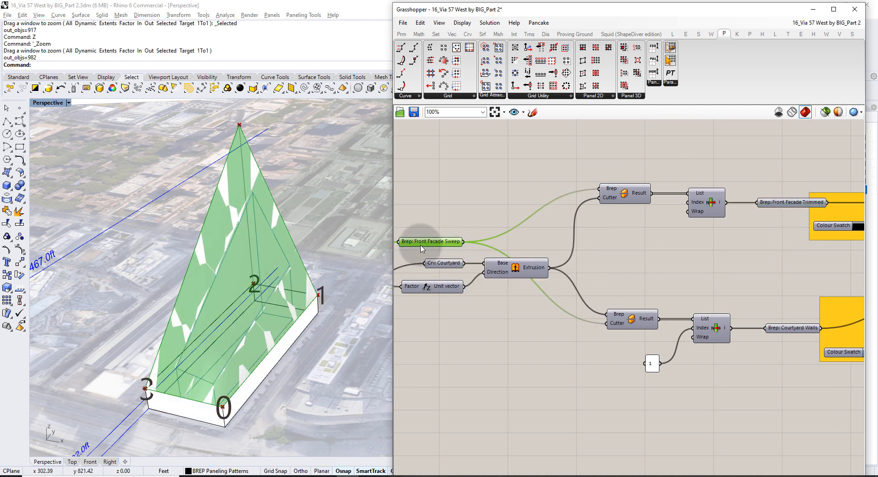
Turn off the preview of the custom preview component fed by Brep: Front Facade Trimmed
{"action": "right_click_drag", "start_coordinate": [458, 234], "coordinate": [466, 233]}
{"action": "scroll", "coordinate": [489, 222], "scroll_direction": "up", "scroll_amount": 3}
{"action": "scroll", "coordinate": [488, 221], "scroll_direction": "down", "scroll_amount": 4}
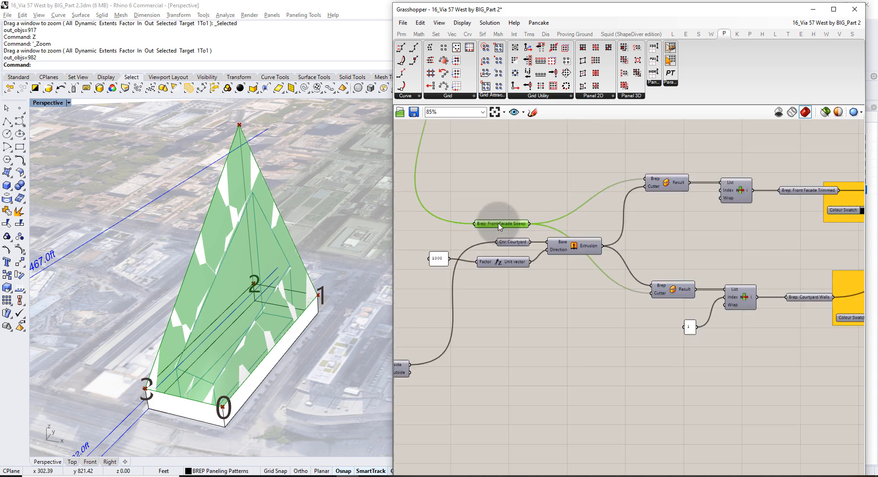
{"action": "right_click_drag", "start_coordinate": [685, 219], "coordinate": [629, 227]}
{"action": "left_click", "coordinate": [817, 224]}
{"action": "key", "text": "ctrl+q"}
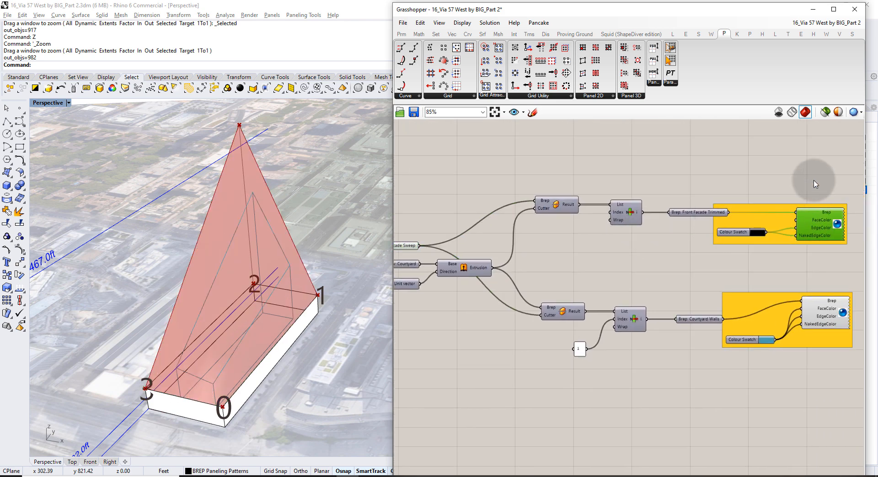
{"action": "left_click", "coordinate": [815, 181]}
{"action": "right_click_drag", "start_coordinate": [837, 228], "coordinate": [767, 227]}
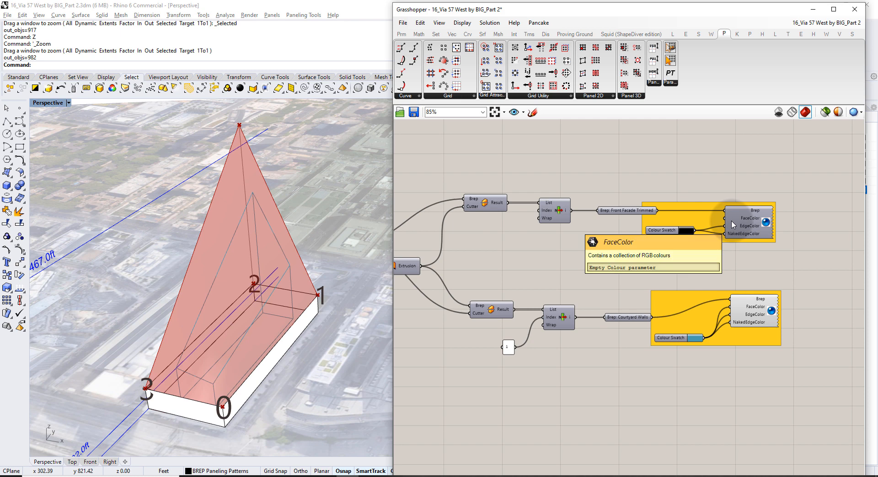
{"action": "right_click_drag", "start_coordinate": [673, 212], "coordinate": [849, 189]}
{"action": "left_click", "coordinate": [507, 223]}
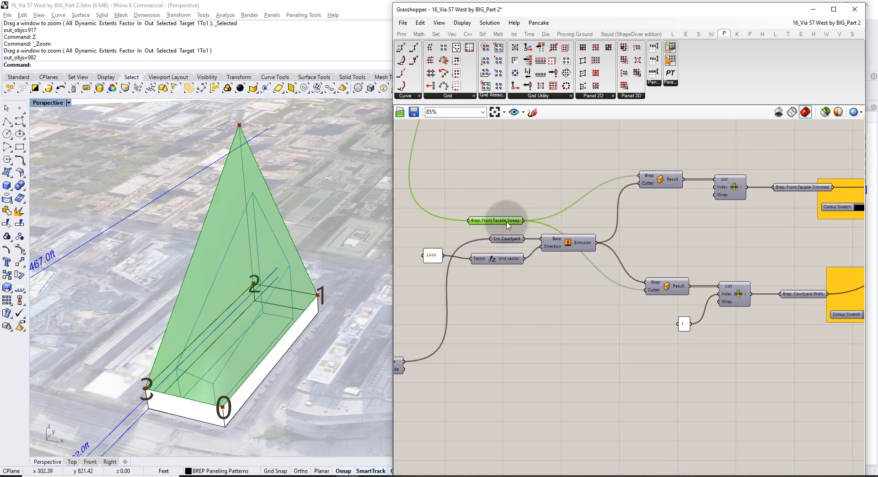
{"action": "key", "text": "ctrl+c"}
{"action": "key", "text": "ctrl+v"}
{"action": "left_click_drag", "start_coordinate": [505, 227], "coordinate": [532, 254]}
{"action": "key", "text": "Delete"}
Duplicate the Brep: Front Facade Sweep parameter with its input wire into an empty area of the canvas
{"action": "left_click", "coordinate": [505, 221]}
{"action": "key", "text": "ctrl+c"}
{"action": "key", "text": "ctrl+v"}
{"action": "scroll", "coordinate": [539, 212], "scroll_direction": "down", "scroll_amount": 10}
{"action": "scroll", "coordinate": [531, 255], "scroll_direction": "up", "scroll_amount": 5}
{"action": "scroll", "coordinate": [543, 267], "scroll_direction": "up", "scroll_amount": 5}
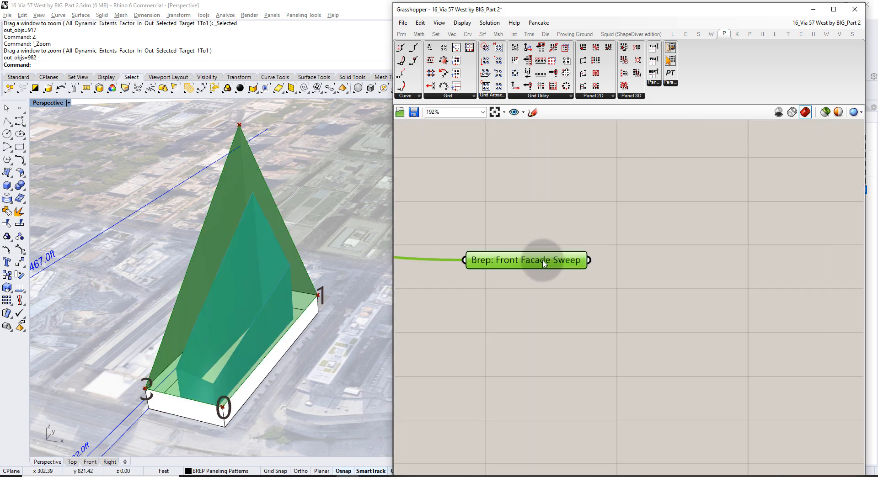
{"action": "left_click", "coordinate": [541, 235]}
Add a Contour component for Brep or Mesh shapes to the canvas beside the duplicated Brep: Front Facade Sweep parameter
{"action": "mouse_move", "coordinate": [534, 262]}
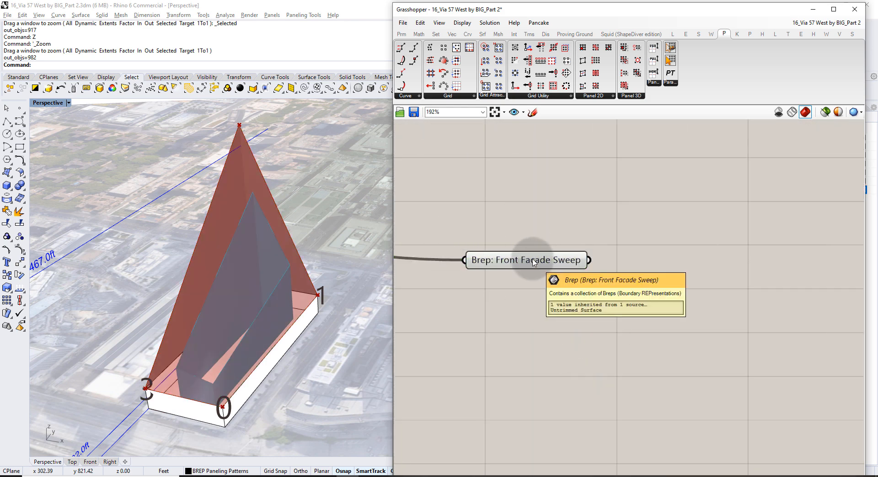
{"action": "double_click", "coordinate": [581, 288]}
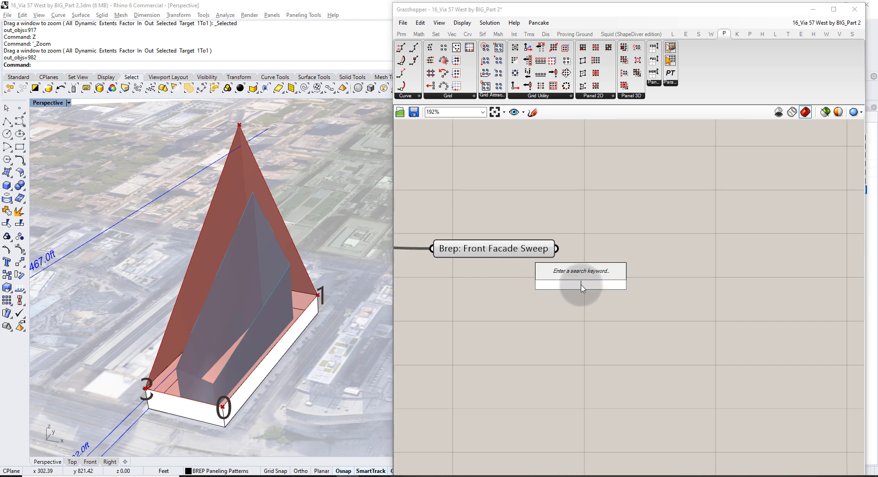
{"action": "right_click_drag", "start_coordinate": [288, 330], "coordinate": [260, 265]}
{"action": "double_click", "coordinate": [608, 269]}
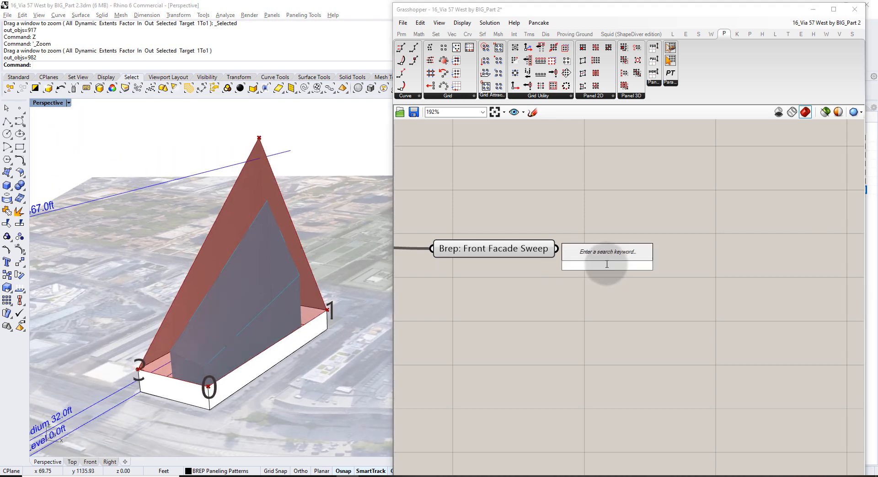
{"action": "type", "text": "contour"}
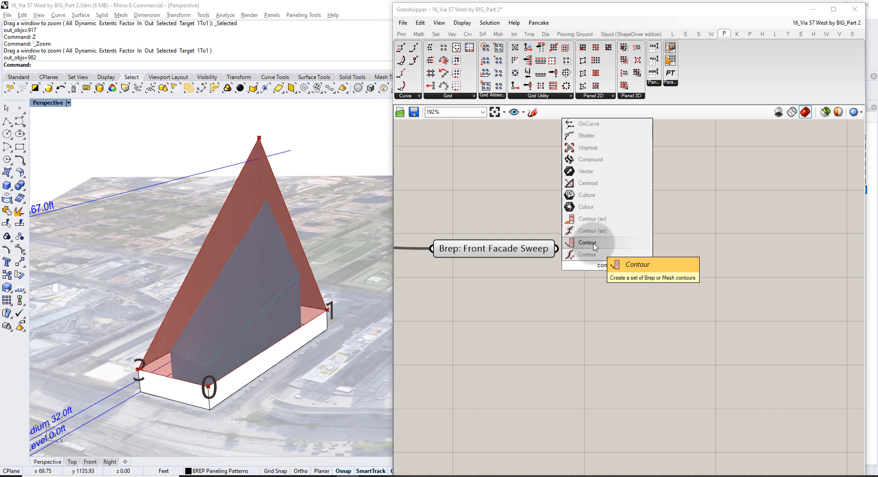
{"action": "left_click", "coordinate": [595, 248]}
{"action": "left_click_drag", "start_coordinate": [605, 263], "coordinate": [708, 278]}
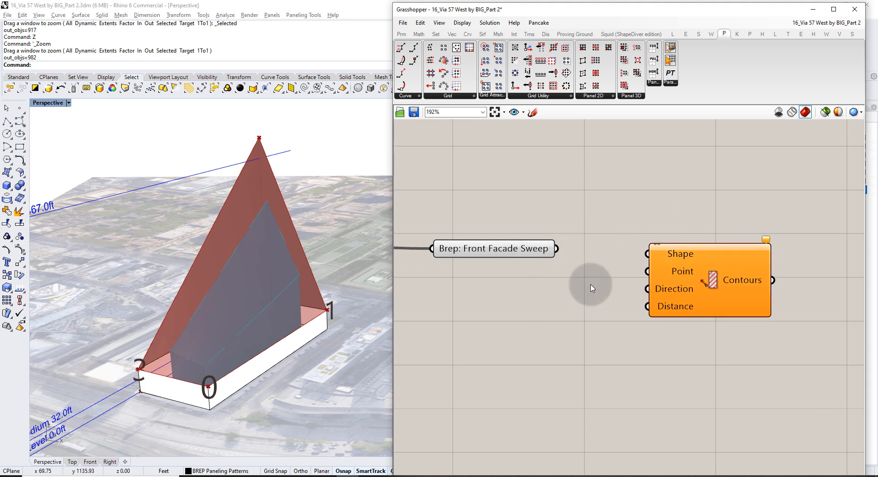
Turn off the preview of the custom preview component that shades the blue facade mass in the viewport
{"action": "right_click_drag", "start_coordinate": [254, 208], "coordinate": [251, 229]}
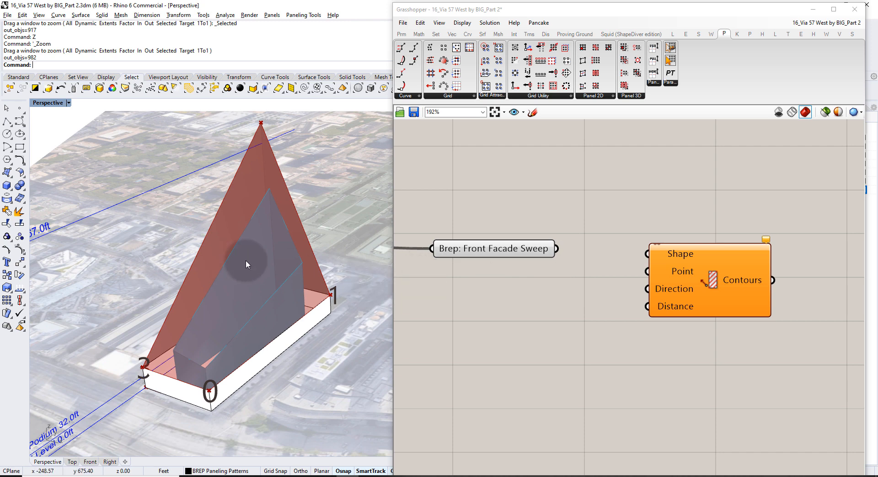
{"action": "scroll", "coordinate": [519, 283], "scroll_direction": "down", "scroll_amount": 8}
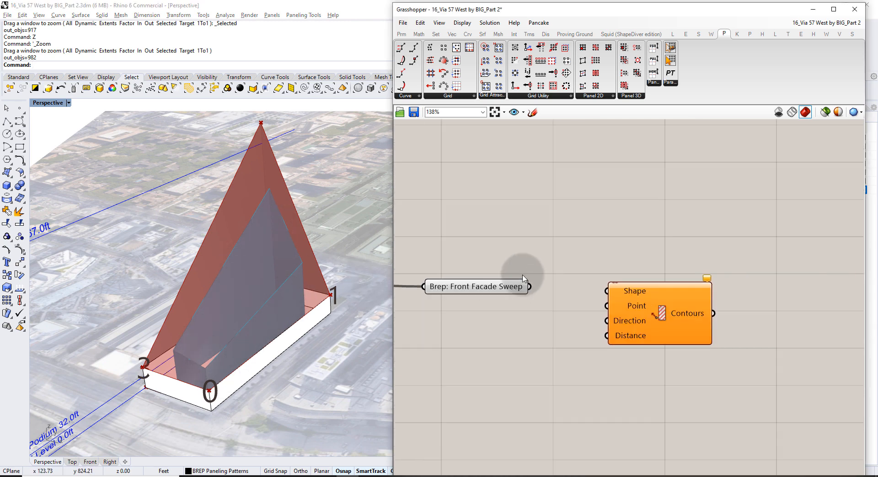
{"action": "scroll", "coordinate": [659, 205], "scroll_direction": "up", "scroll_amount": 3}
{"action": "left_click", "coordinate": [652, 190]}
{"action": "key", "text": "ctrl+q"}
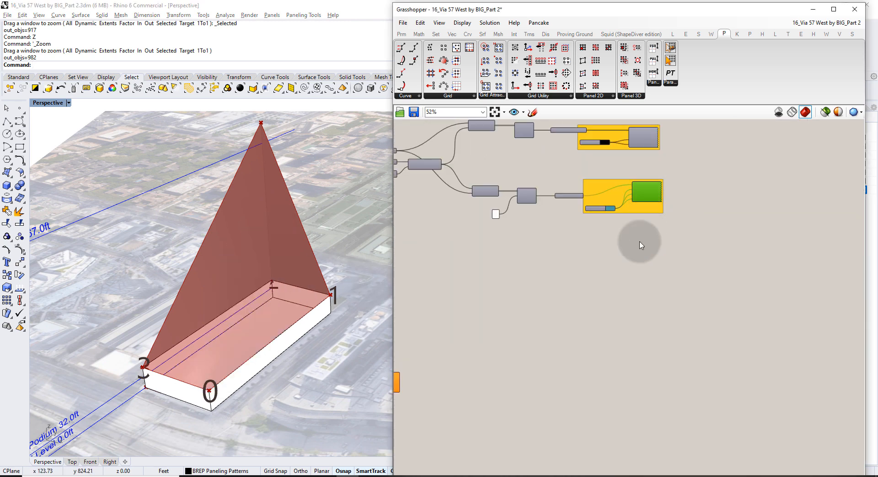
{"action": "left_click", "coordinate": [633, 264]}
Connect the Brep: Front Facade Sweep parameter to the Contour component's Shape input
{"action": "right_click_drag", "start_coordinate": [355, 318], "coordinate": [383, 295]}
{"action": "scroll", "coordinate": [631, 264], "scroll_direction": "up", "scroll_amount": 5}
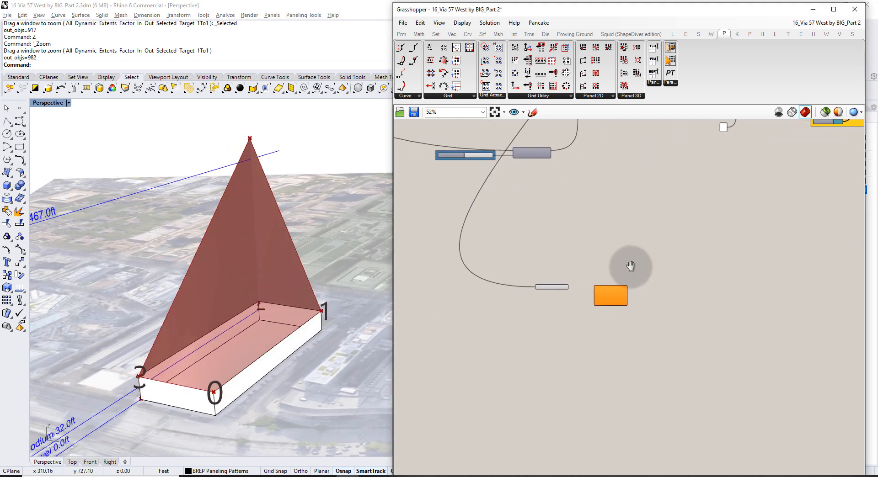
{"action": "left_click_drag", "start_coordinate": [588, 236], "coordinate": [677, 236]}
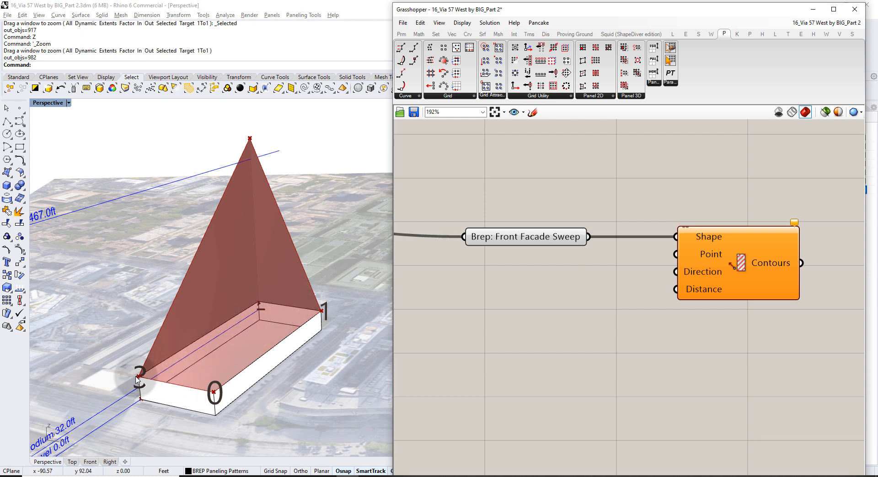
Examine the numbered podium corner points around the front facade surface to choose a start point for the contours
{"action": "scroll", "coordinate": [145, 383], "scroll_direction": "up", "scroll_amount": 5}
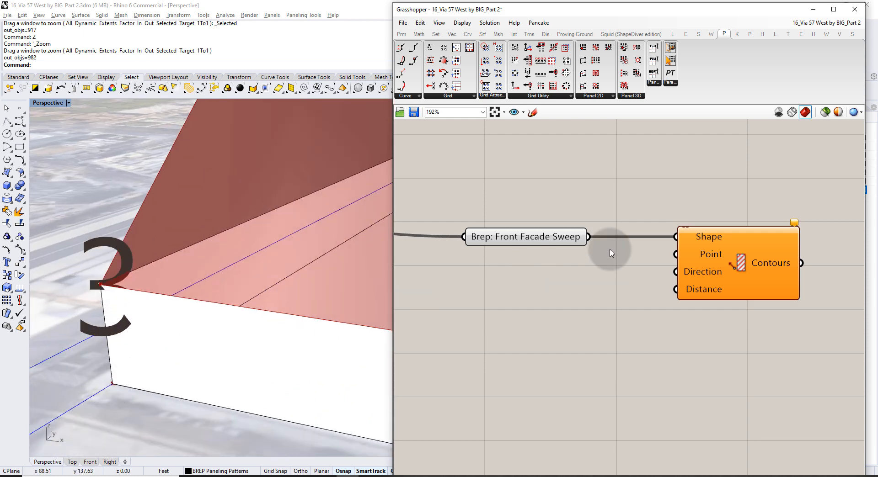
{"action": "mouse_move", "coordinate": [695, 260]}
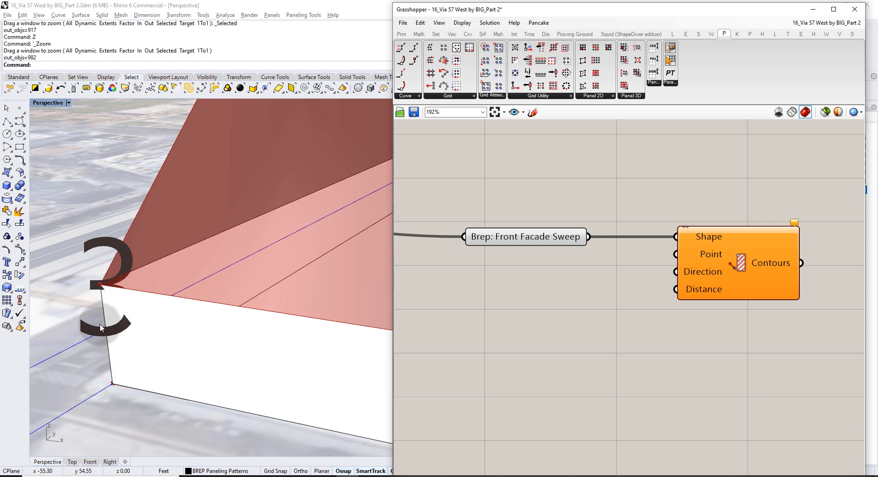
{"action": "scroll", "coordinate": [111, 264], "scroll_direction": "down", "scroll_amount": 10}
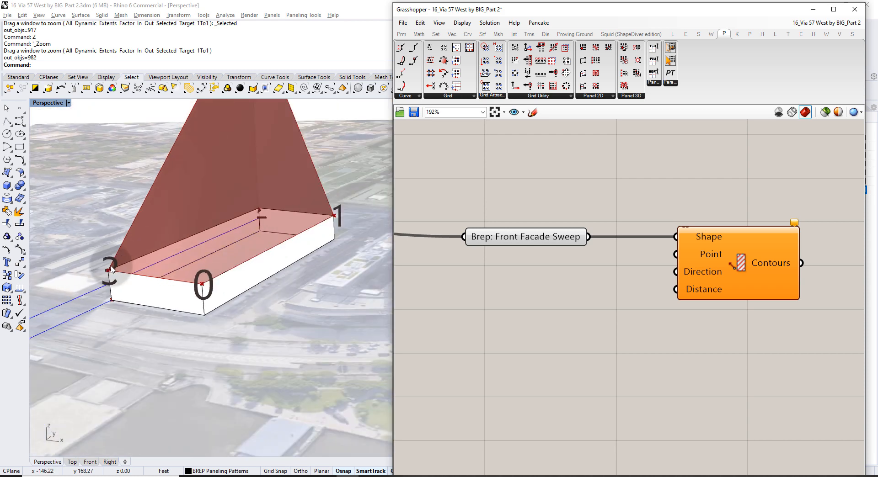
{"action": "right_click_drag", "start_coordinate": [123, 265], "coordinate": [182, 308]}
{"action": "right_click_drag", "start_coordinate": [171, 254], "coordinate": [284, 255]}
{"action": "scroll", "coordinate": [183, 338], "scroll_direction": "up", "scroll_amount": 5}
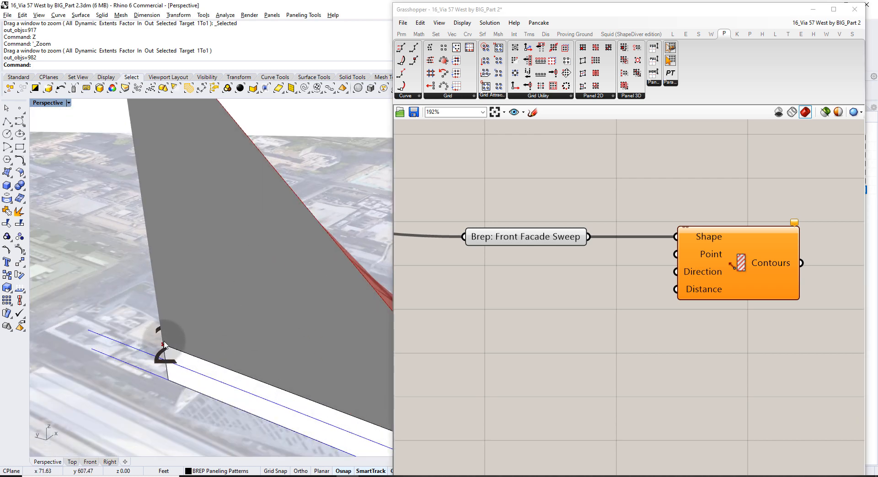
{"action": "right_click_drag", "start_coordinate": [282, 310], "coordinate": [183, 313]}
{"action": "right_click_drag", "start_coordinate": [529, 200], "coordinate": [619, 251]}
Locate the PT: High Corner Point on Podium parameter in the definition and check its position at the podium corner in the viewport
{"action": "scroll", "coordinate": [619, 251], "scroll_direction": "down", "scroll_amount": 10}
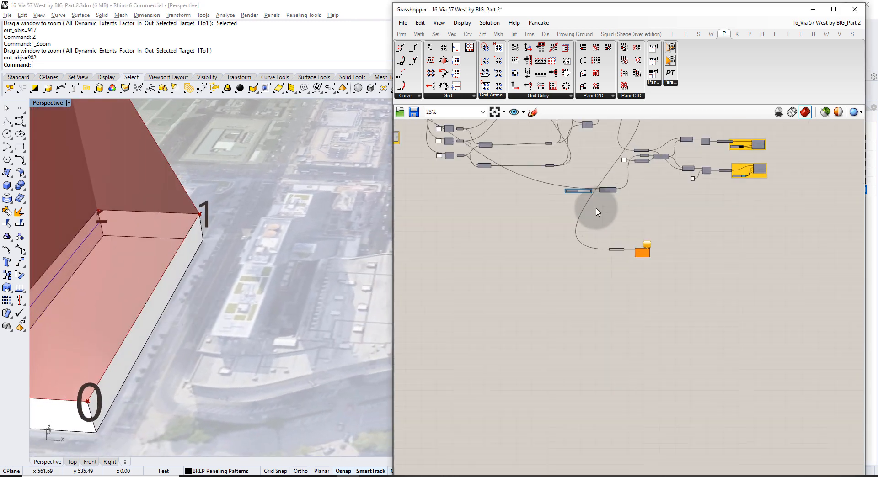
{"action": "right_click_drag", "start_coordinate": [579, 148], "coordinate": [620, 252]}
{"action": "scroll", "coordinate": [576, 181], "scroll_direction": "up", "scroll_amount": 7}
{"action": "right_click_drag", "start_coordinate": [475, 222], "coordinate": [689, 193]}
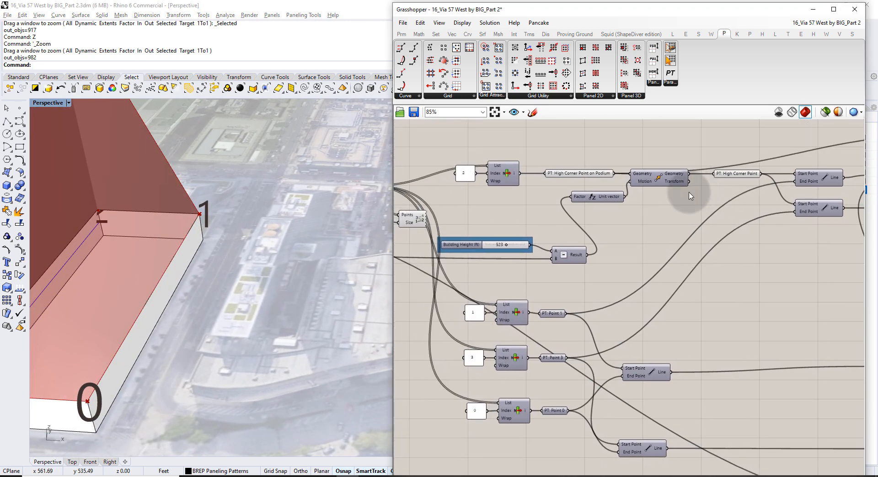
{"action": "right_click_drag", "start_coordinate": [587, 256], "coordinate": [638, 274]}
{"action": "scroll", "coordinate": [574, 200], "scroll_direction": "up", "scroll_amount": 3}
{"action": "right_click_drag", "start_coordinate": [573, 200], "coordinate": [589, 216]}
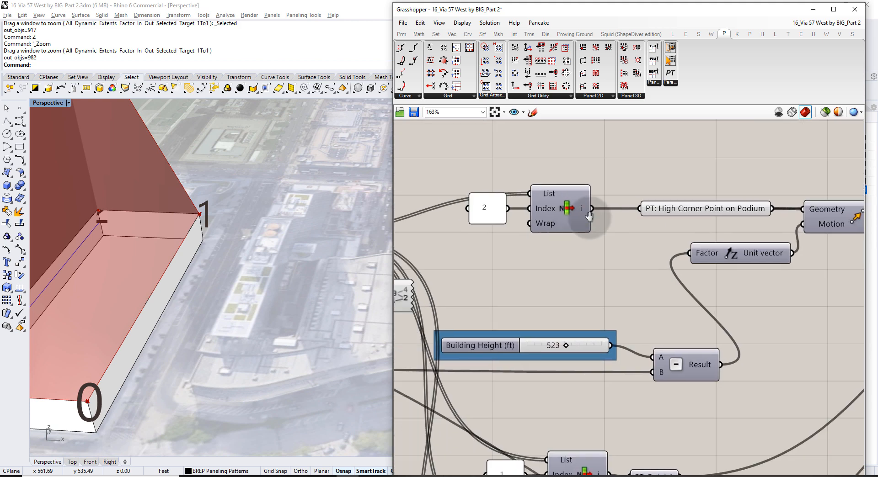
{"action": "scroll", "coordinate": [595, 225], "scroll_direction": "up", "scroll_amount": 2}
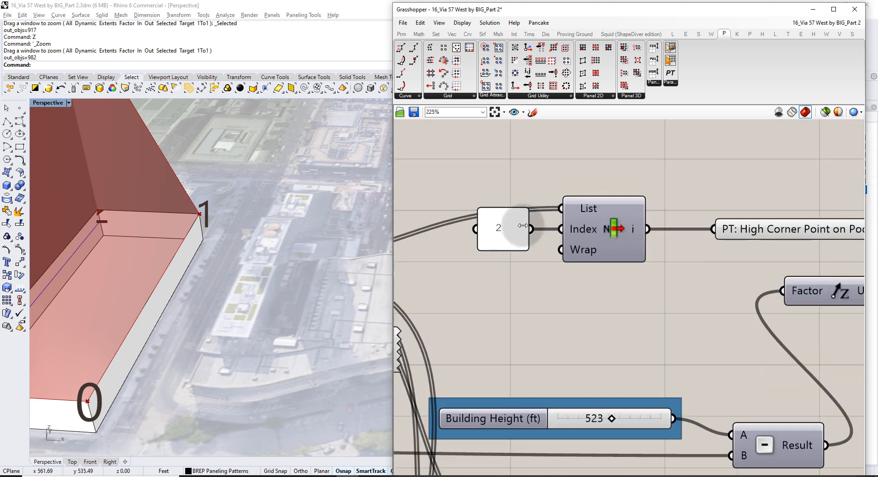
{"action": "left_click", "coordinate": [499, 228]}
{"action": "right_click_drag", "start_coordinate": [751, 227], "coordinate": [534, 233]}
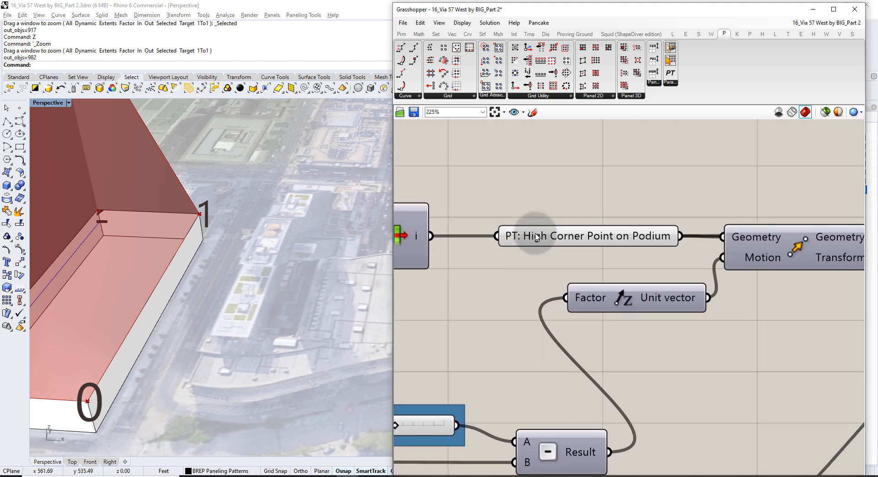
{"action": "left_click", "coordinate": [593, 242]}
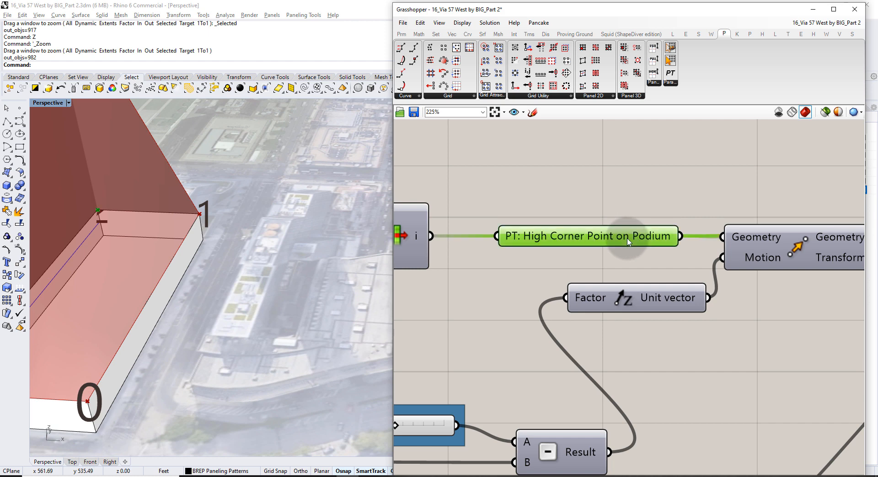
{"action": "scroll", "coordinate": [180, 226], "scroll_direction": "down", "scroll_amount": 3}
{"action": "scroll", "coordinate": [180, 227], "scroll_direction": "down", "scroll_amount": 5}
{"action": "right_click_drag", "start_coordinate": [137, 230], "coordinate": [221, 258]}
{"action": "scroll", "coordinate": [202, 257], "scroll_direction": "up", "scroll_amount": 5}
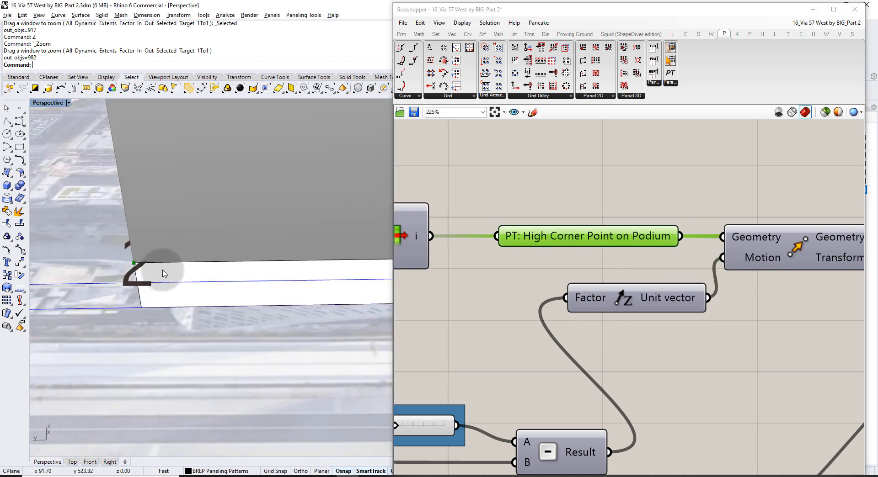
Duplicate PT: High Corner Point on Podium with its input wire below Brep: Front Facade Sweep and connect it to the Contour's Point input
{"action": "left_click_drag", "start_coordinate": [589, 243], "coordinate": [644, 314]}
{"action": "scroll", "coordinate": [584, 266], "scroll_direction": "down", "scroll_amount": 8}
{"action": "scroll", "coordinate": [662, 339], "scroll_direction": "up", "scroll_amount": 6}
{"action": "left_click", "coordinate": [672, 262]}
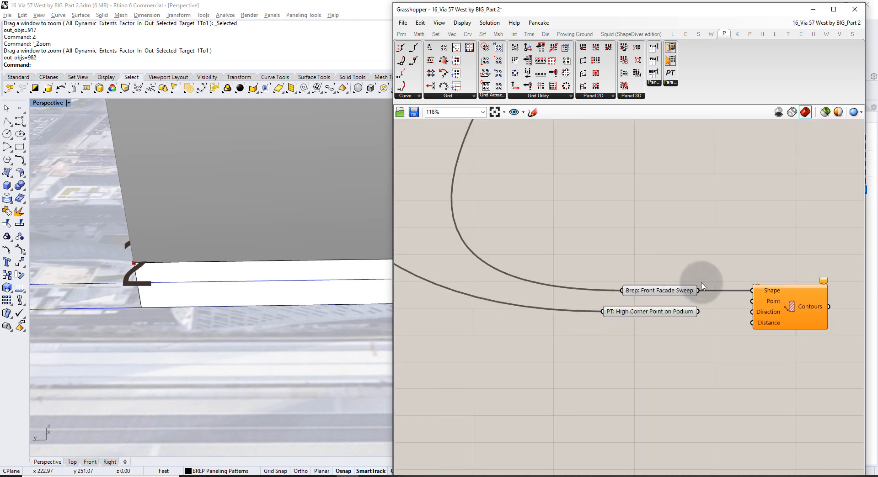
{"action": "right_click_drag", "start_coordinate": [686, 293], "coordinate": [557, 259]}
{"action": "scroll", "coordinate": [558, 262], "scroll_direction": "up", "scroll_amount": 2}
{"action": "left_click_drag", "start_coordinate": [572, 289], "coordinate": [659, 273]}
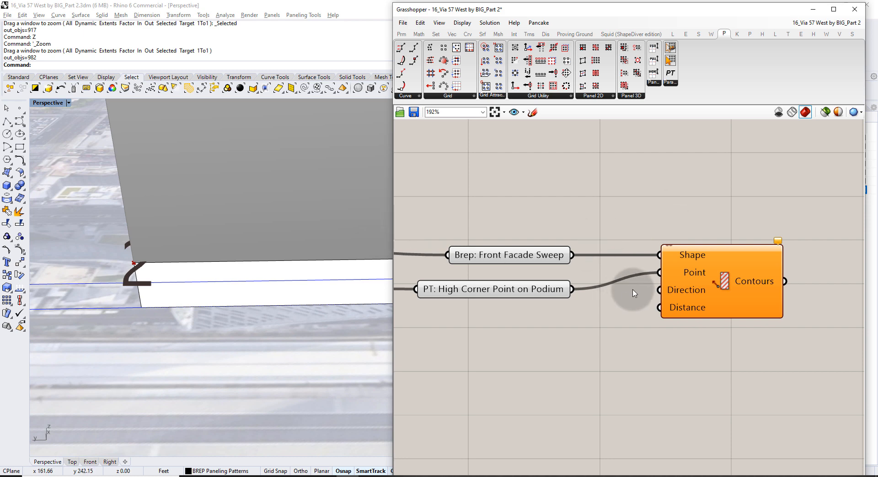
Add a number slider with the value 12 and connect it to the Contour component's Distance input
{"action": "mouse_move", "coordinate": [686, 294]}
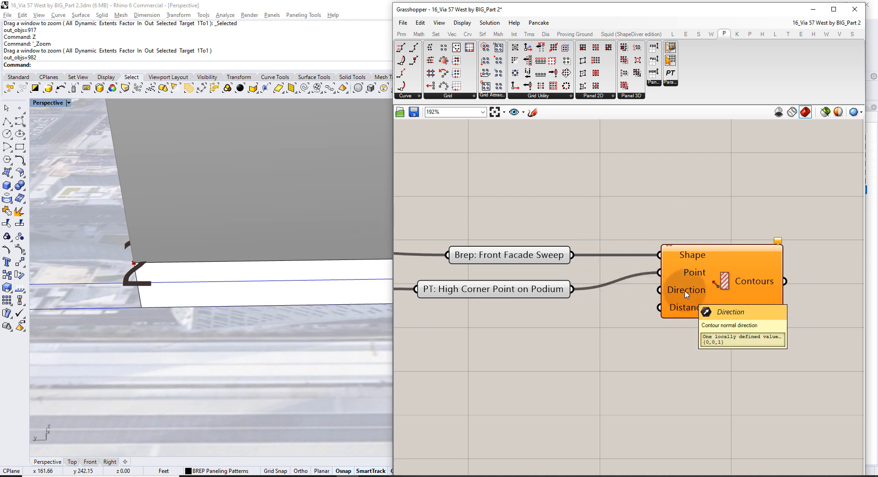
{"action": "right_click_drag", "start_coordinate": [341, 233], "coordinate": [164, 196]}
{"action": "right_click_drag", "start_coordinate": [164, 197], "coordinate": [377, 340], "text": "shift"}
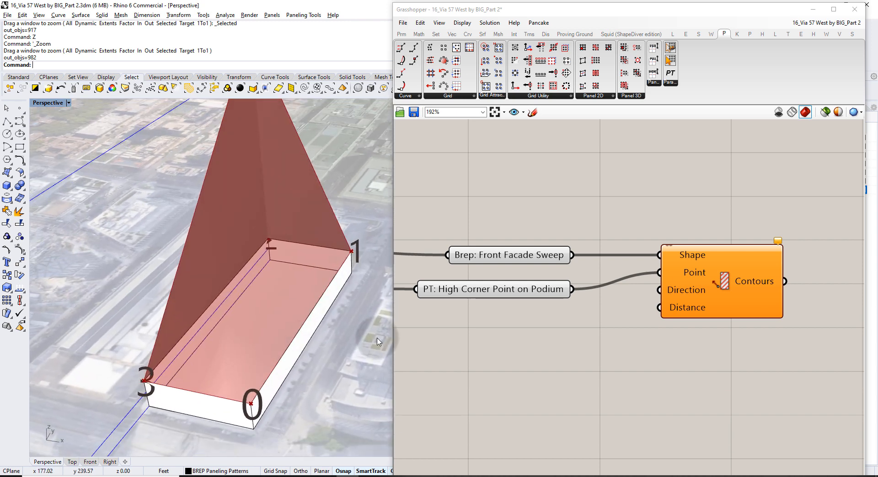
{"action": "mouse_move", "coordinate": [694, 311]}
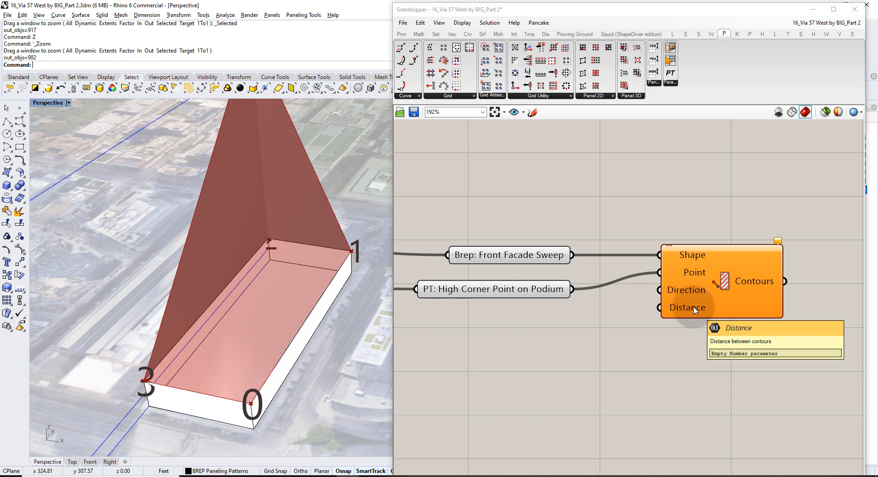
{"action": "double_click", "coordinate": [554, 336]}
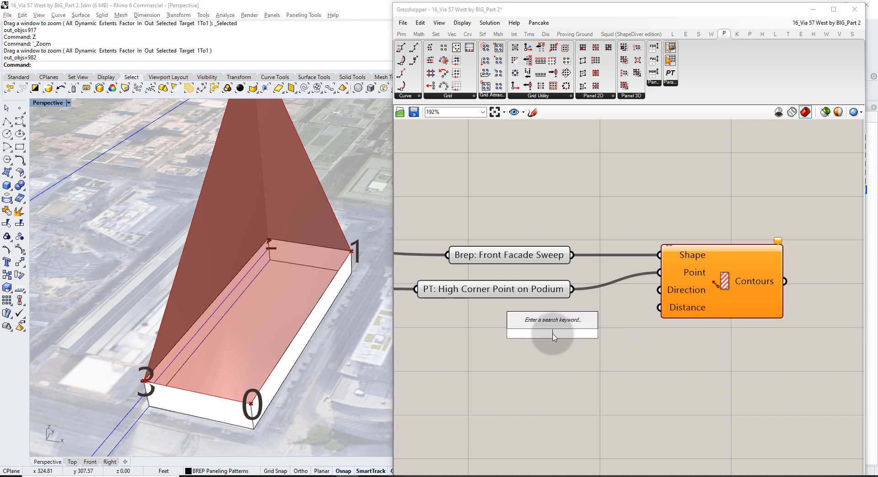
{"action": "key", "text": "Return"}
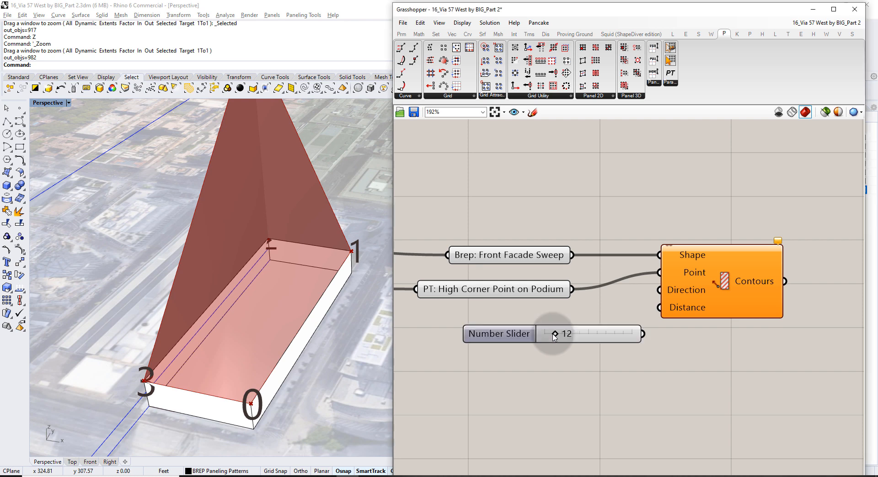
{"action": "left_click_drag", "start_coordinate": [642, 336], "coordinate": [659, 307]}
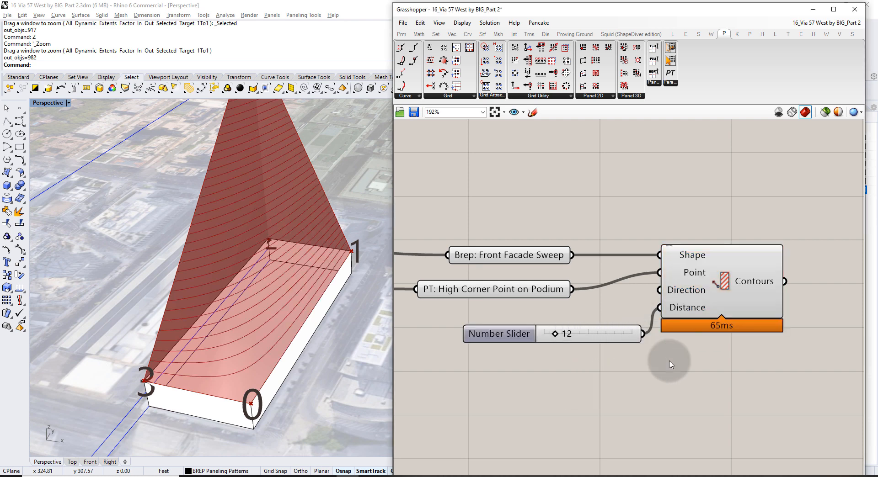
Rename the distance slider Floor Height (ft) and reposition it beneath the PT: High Corner Point on Podium parameter
{"action": "right_click", "coordinate": [511, 332]}
{"action": "left_click_drag", "start_coordinate": [566, 336], "coordinate": [520, 338]}
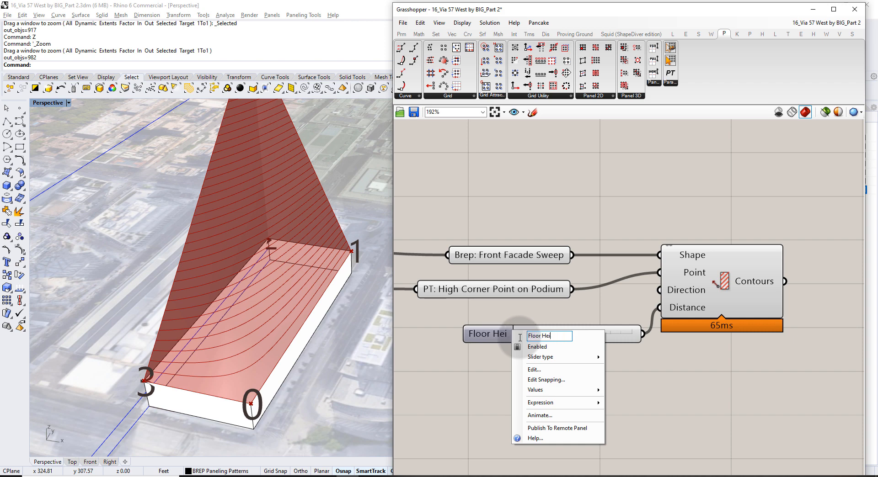
{"action": "key", "text": "Return"}
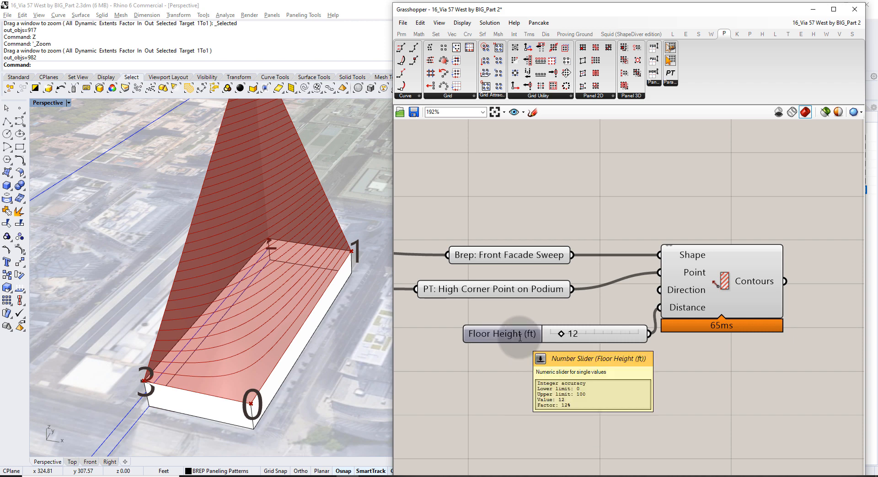
{"action": "left_click_drag", "start_coordinate": [520, 337], "coordinate": [491, 332]}
{"action": "left_click", "coordinate": [504, 369]}
Inspect the contour curves alone by previewing only the selected Contour component, and restore the display of all preview geometry
{"action": "right_click_drag", "start_coordinate": [216, 331], "coordinate": [326, 313]}
{"action": "left_click", "coordinate": [697, 261]}
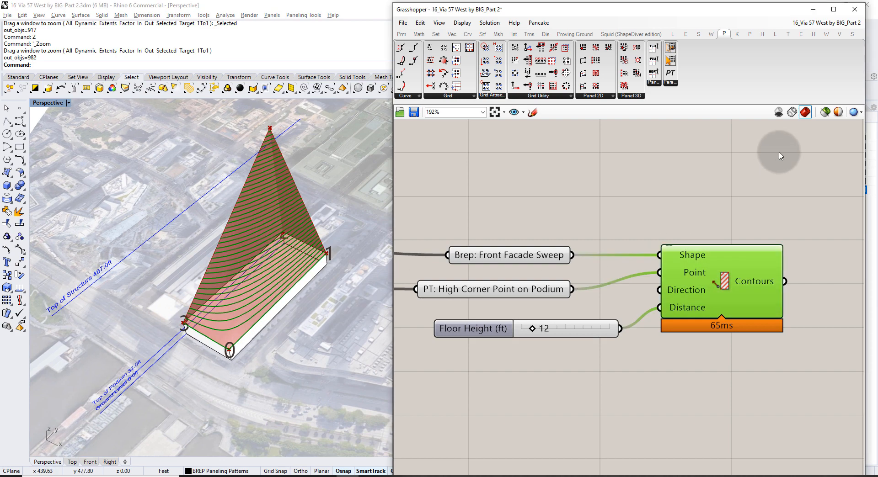
{"action": "left_click", "coordinate": [825, 112]}
{"action": "right_click_drag", "start_coordinate": [303, 277], "coordinate": [221, 327]}
{"action": "scroll", "coordinate": [222, 316], "scroll_direction": "up", "scroll_amount": 3}
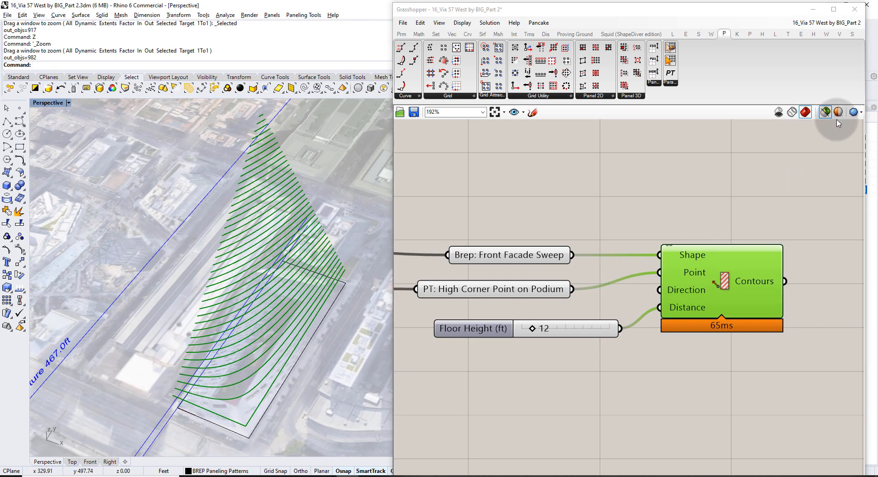
{"action": "left_click", "coordinate": [825, 112]}
Set the Floor Height (ft) slider to 6
{"action": "left_click", "coordinate": [586, 337]}
{"action": "double_click", "coordinate": [586, 337]}
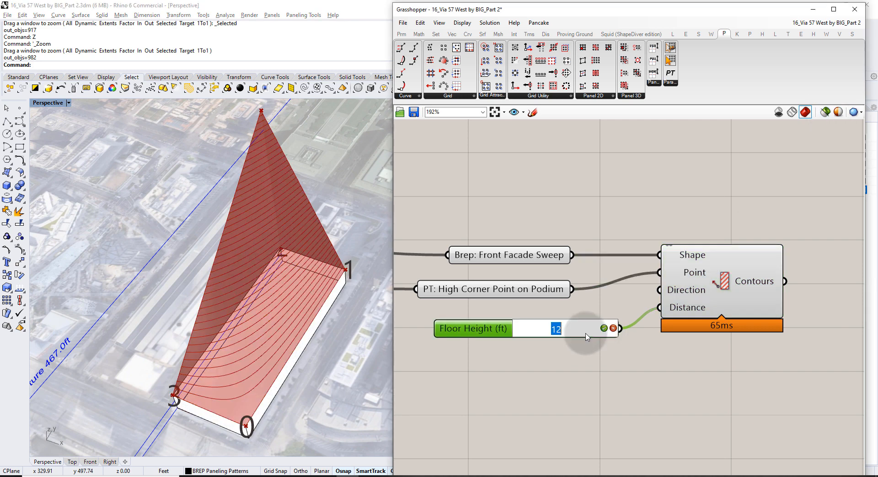
{"action": "type", "text": "6"}
{"action": "key", "text": "Return"}
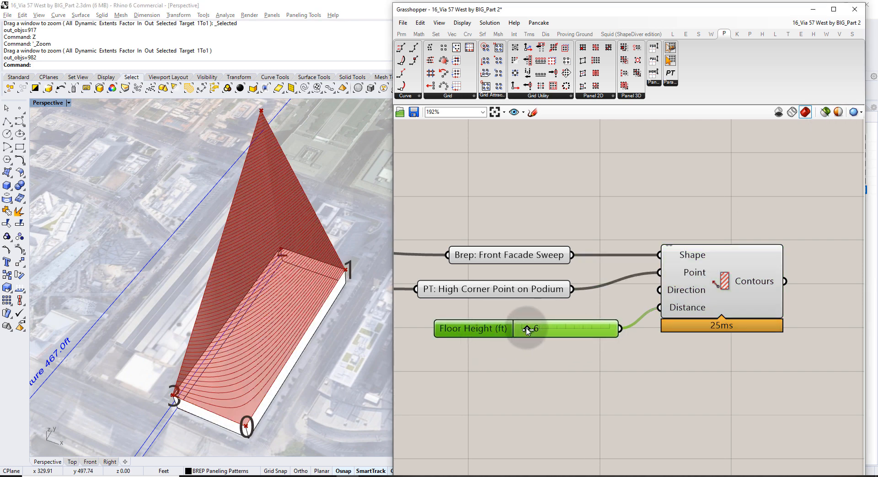
Set the Floor Height (ft) slider to 2 and inspect the denser contours on the facade surface
{"action": "left_click_drag", "start_coordinate": [526, 329], "coordinate": [524, 329]}
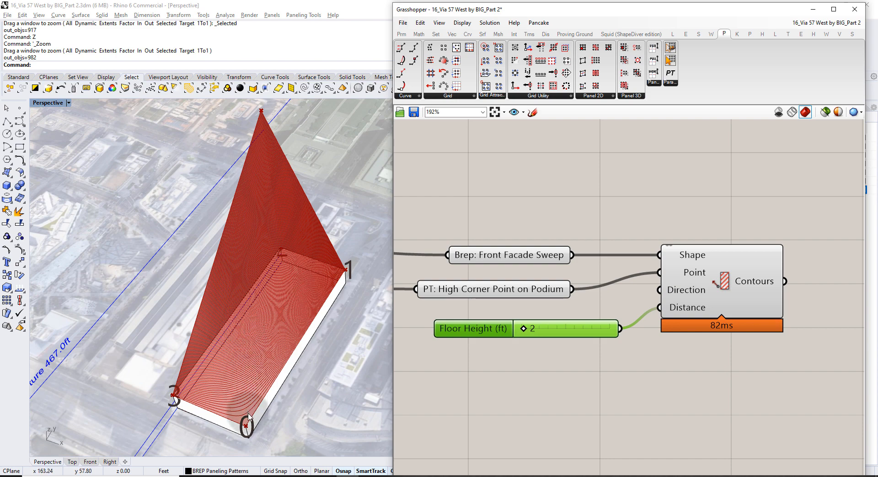
{"action": "right_click_drag", "start_coordinate": [257, 296], "coordinate": [240, 317]}
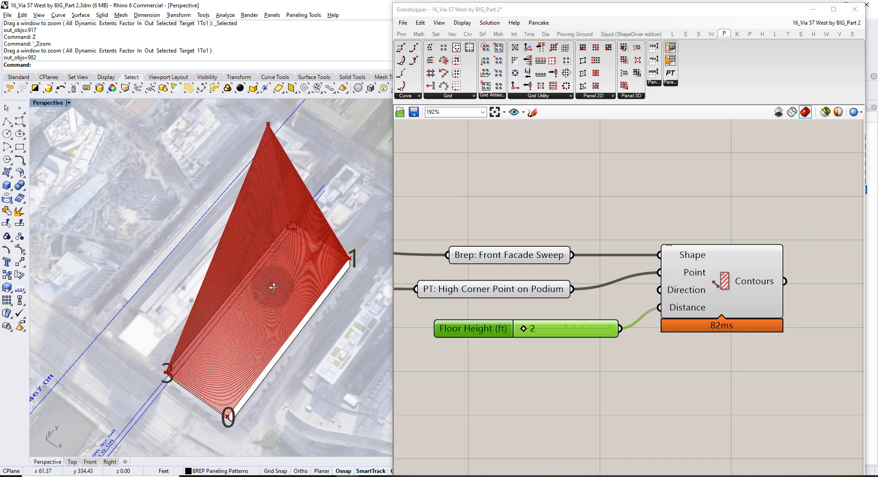
{"action": "mouse_move", "coordinate": [273, 287]}
{"action": "right_mouse_down"}
{"action": "mouse_move", "coordinate": [286, 258]}
{"action": "mouse_move", "coordinate": [280, 276]}
{"action": "right_mouse_up"}
Set the Floor Height (ft) slider to 12
{"action": "left_click_drag", "start_coordinate": [526, 329], "coordinate": [554, 330]}
{"action": "double_click", "coordinate": [554, 329]}
{"action": "type", "text": "12"}
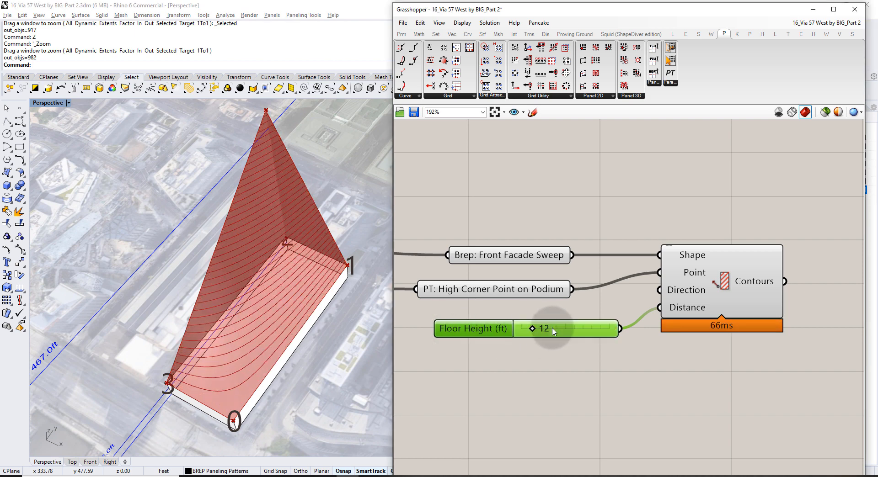
{"action": "key", "text": "Return"}
{"action": "mouse_move", "coordinate": [198, 332]}
{"action": "right_mouse_down"}
{"action": "mouse_move", "coordinate": [247, 244]}
{"action": "mouse_move", "coordinate": [201, 324]}
{"action": "right_mouse_up"}
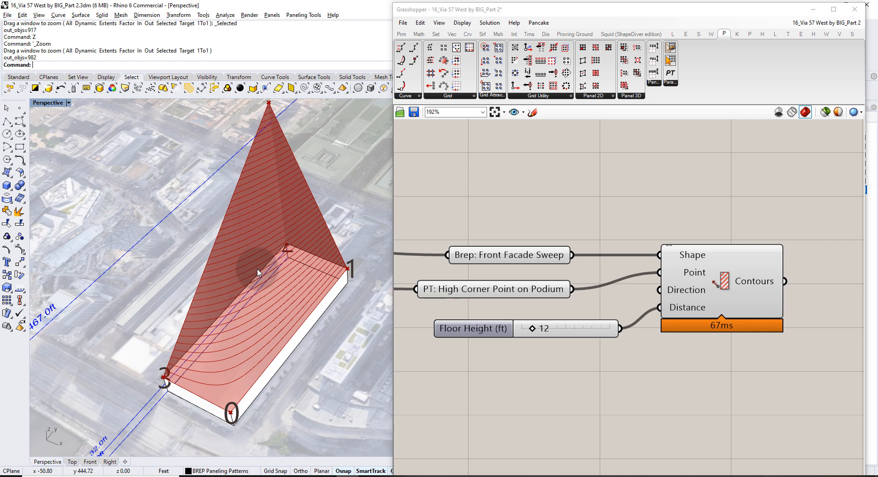
In Rhino's Top view, draw a horizontal reference line through corners 1 and 2, extending well beyond the building's west side
{"action": "right_click_drag", "start_coordinate": [285, 255], "coordinate": [239, 246]}
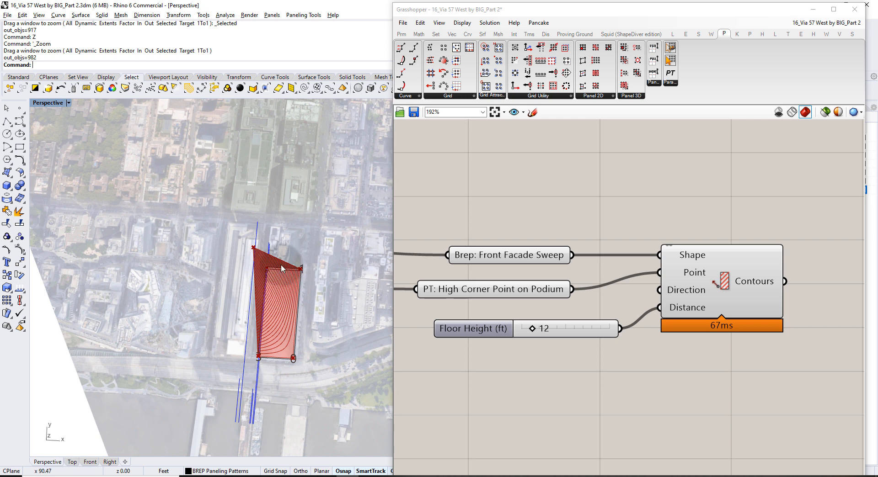
{"action": "left_click", "coordinate": [72, 462]}
{"action": "right_click_drag", "start_coordinate": [264, 311], "coordinate": [276, 265]}
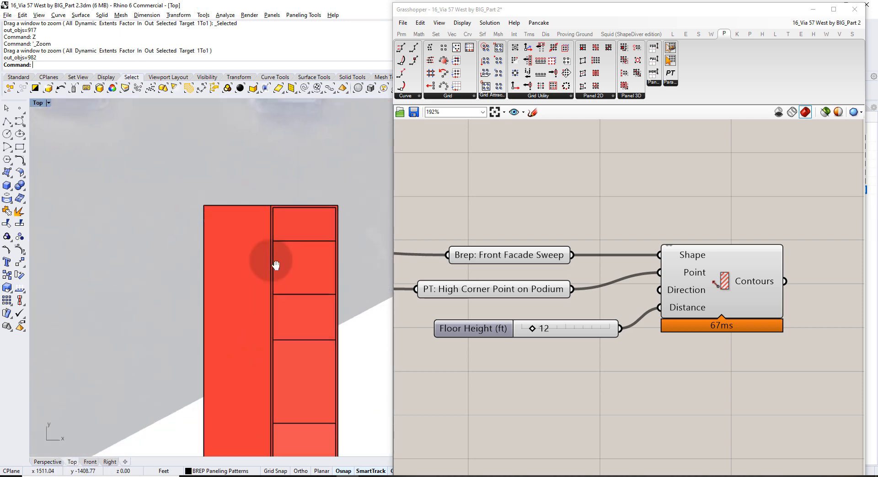
{"action": "scroll", "coordinate": [276, 265], "scroll_direction": "down", "scroll_amount": 10}
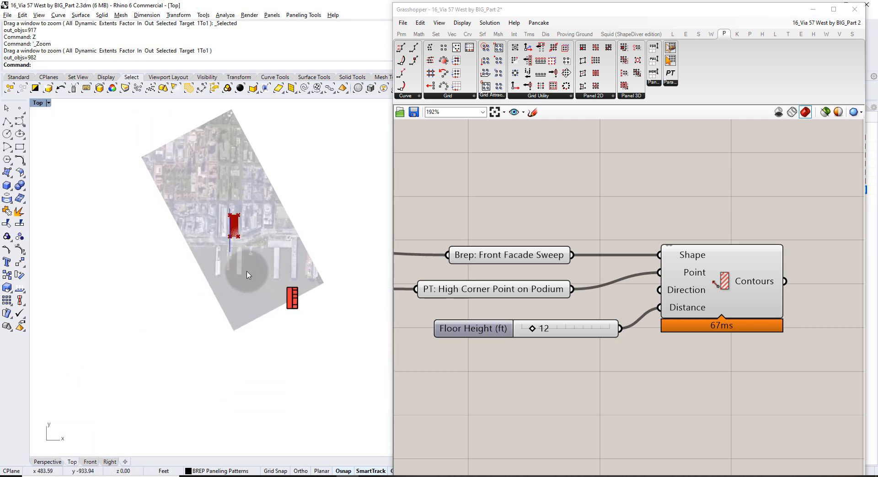
{"action": "scroll", "coordinate": [247, 274], "scroll_direction": "up", "scroll_amount": 10}
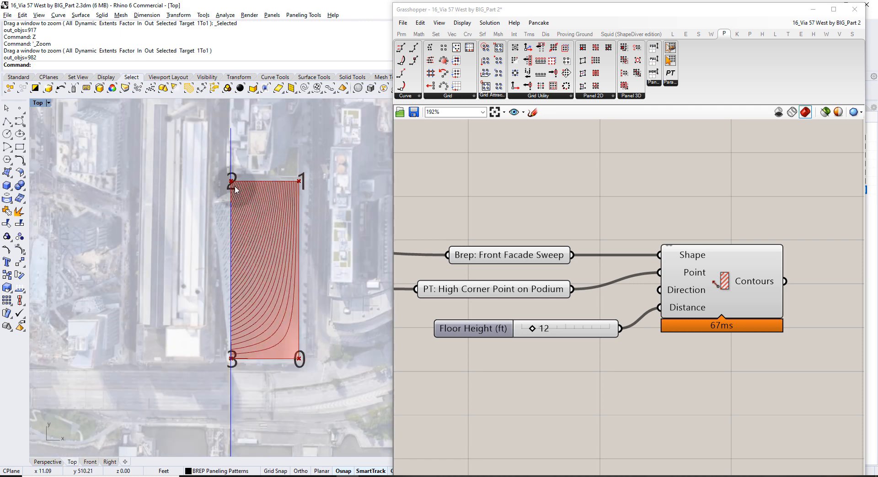
{"action": "type", "text": "L"}
{"action": "key", "text": "Return"}
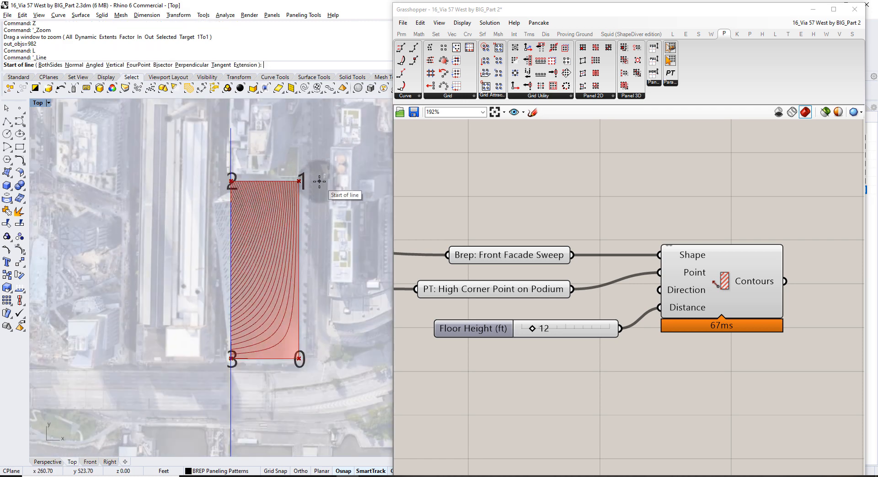
{"action": "left_click", "coordinate": [319, 181]}
{"action": "left_click", "coordinate": [43, 185]}
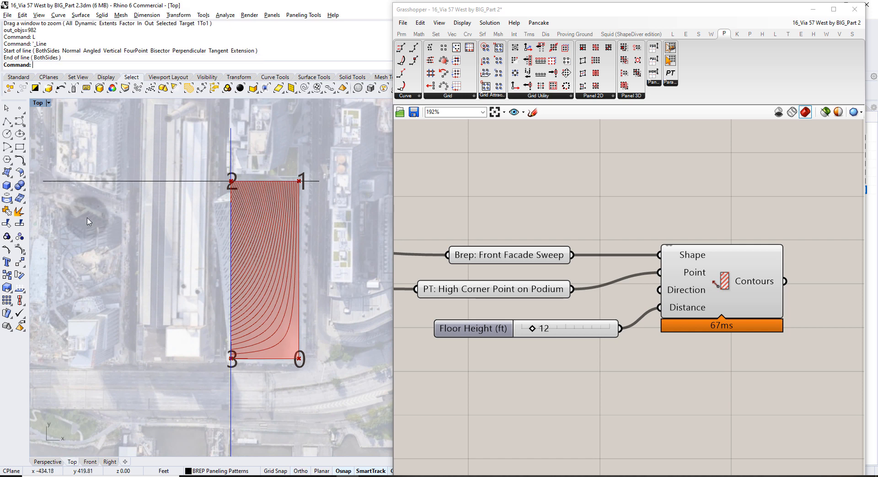
Draw a diagonal reference line from the horizontal line's west end through corner 3 to beyond the facade's base
{"action": "scroll", "coordinate": [151, 206], "scroll_direction": "down", "scroll_amount": 3}
{"action": "type", "text": "L"}
{"action": "key", "text": "Return"}
{"action": "left_click", "coordinate": [121, 193]}
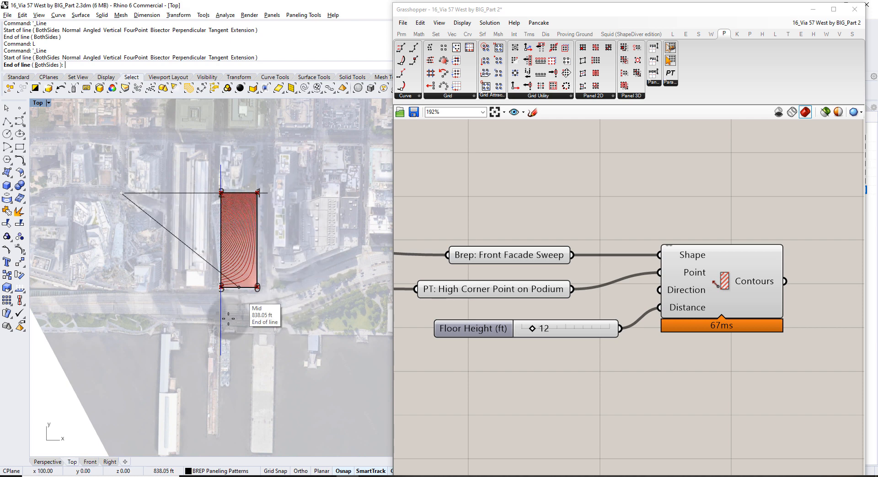
{"action": "left_click", "coordinate": [259, 327]}
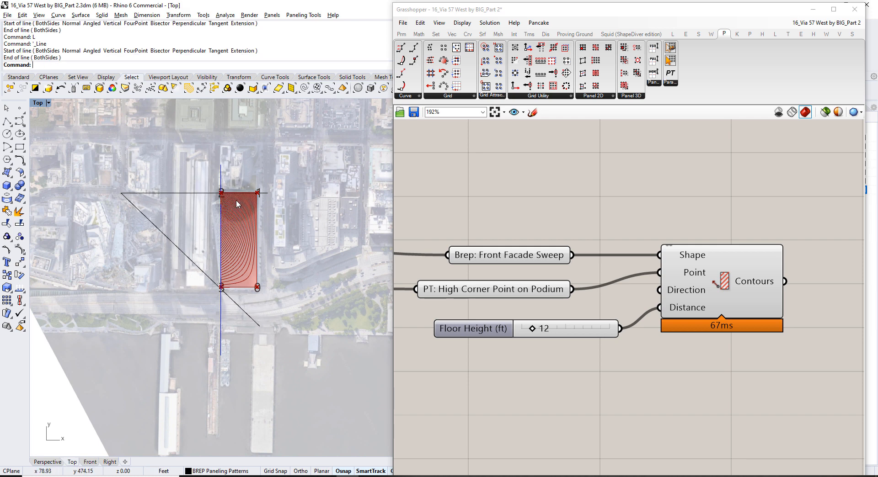
{"action": "scroll", "coordinate": [235, 198], "scroll_direction": "up", "scroll_amount": 3}
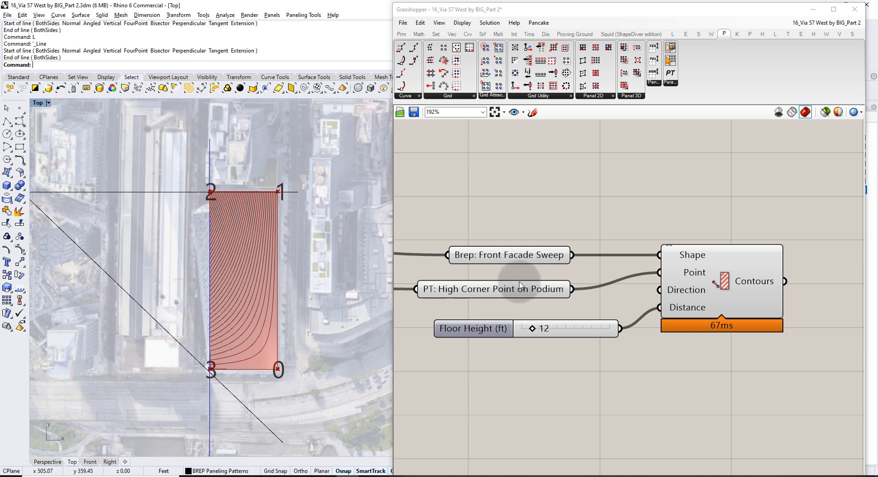
Add a Move component to the Grasshopper definition and connect PT: High Corner Point on Podium to its Geometry input
{"action": "left_click_drag", "start_coordinate": [508, 295], "coordinate": [506, 299]}
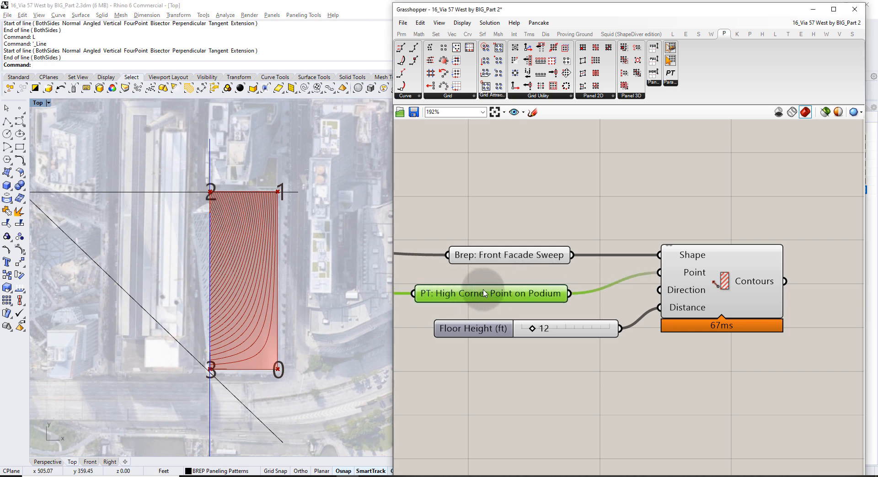
{"action": "scroll", "coordinate": [199, 194], "scroll_direction": "up", "scroll_amount": 10}
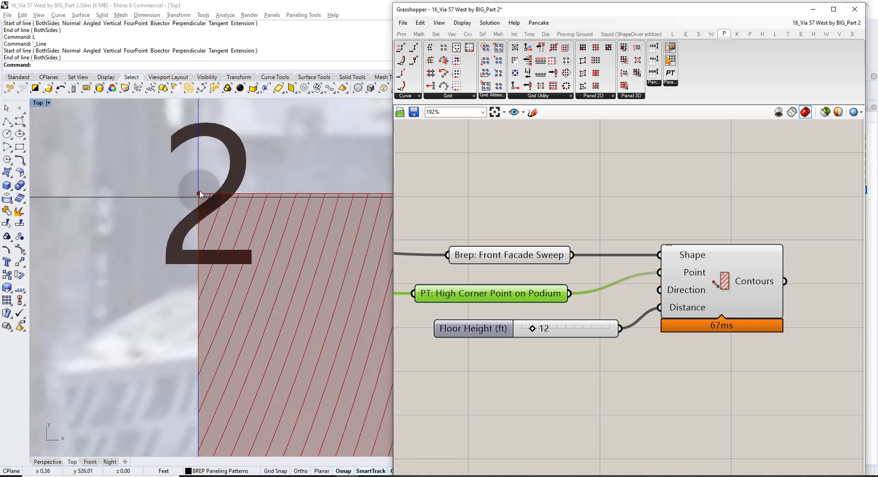
{"action": "scroll", "coordinate": [199, 195], "scroll_direction": "down", "scroll_amount": 10}
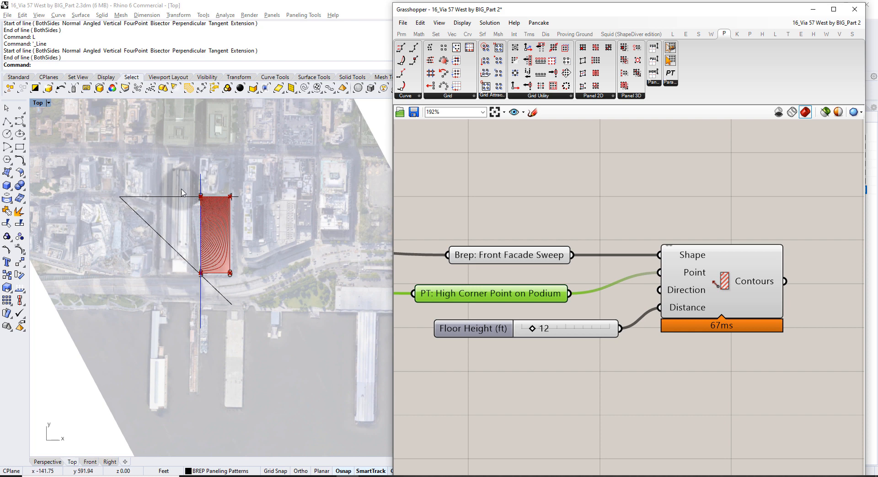
{"action": "scroll", "coordinate": [198, 206], "scroll_direction": "up", "scroll_amount": 10}
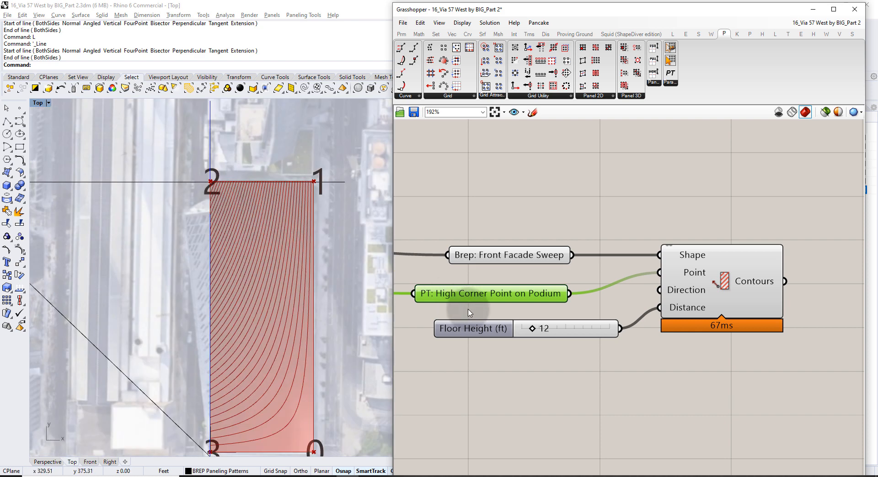
{"action": "scroll", "coordinate": [471, 247], "scroll_direction": "down", "scroll_amount": 4}
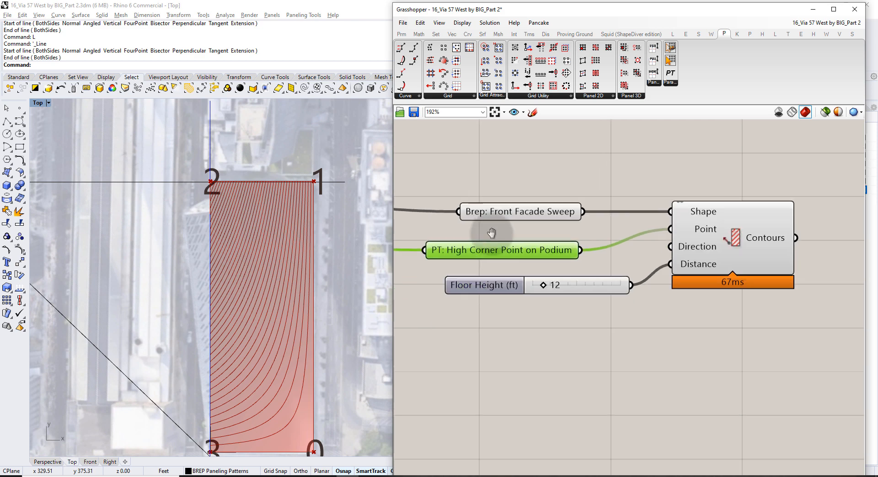
{"action": "double_click", "coordinate": [506, 298]}
{"action": "type", "text": "move"}
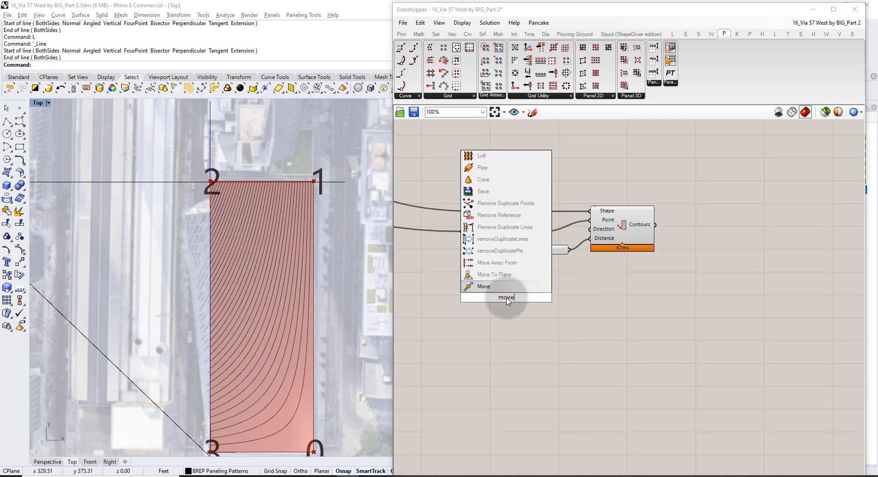
{"action": "left_click", "coordinate": [509, 289]}
{"action": "left_click_drag", "start_coordinate": [543, 231], "coordinate": [473, 292]}
{"action": "left_click_drag", "start_coordinate": [525, 302], "coordinate": [658, 309]}
{"action": "left_click", "coordinate": [620, 329]}
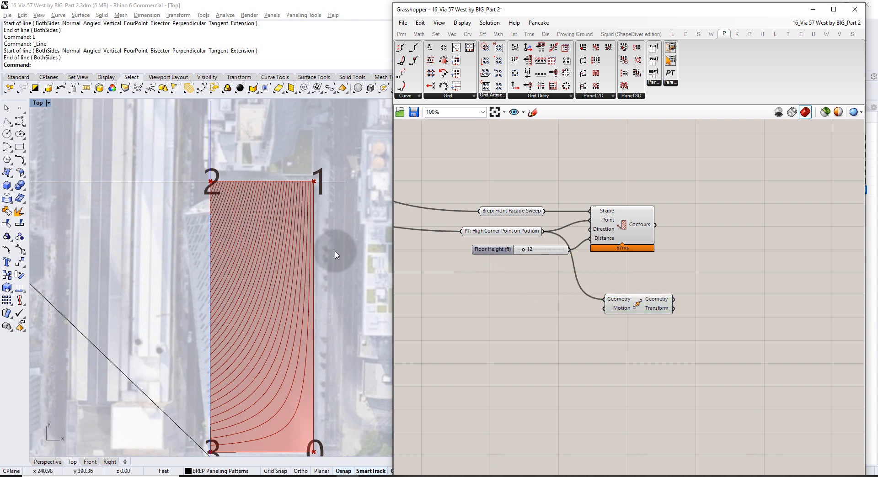
Add a Unit X vector component and connect it to the Move component's Motion input
{"action": "right_click_drag", "start_coordinate": [247, 348], "coordinate": [251, 304]}
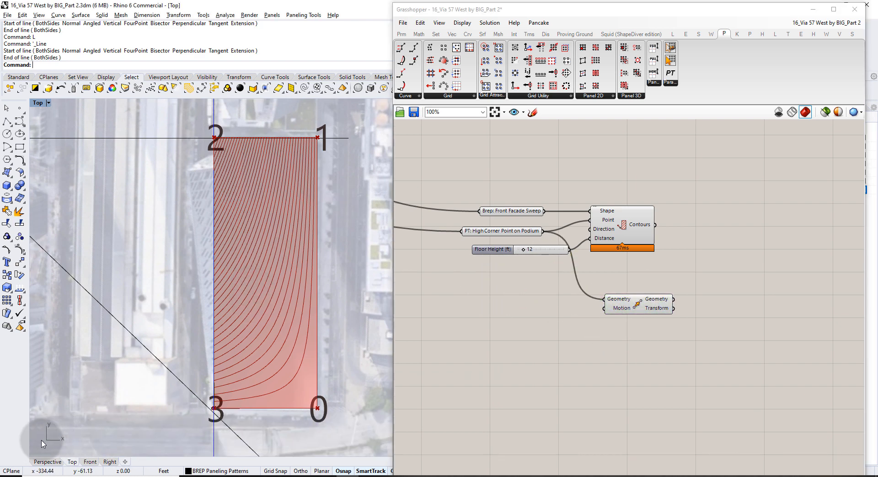
{"action": "double_click", "coordinate": [515, 358]}
{"action": "type", "text": "x"}
{"action": "left_click", "coordinate": [528, 348]}
{"action": "left_click_drag", "start_coordinate": [528, 358], "coordinate": [535, 323]}
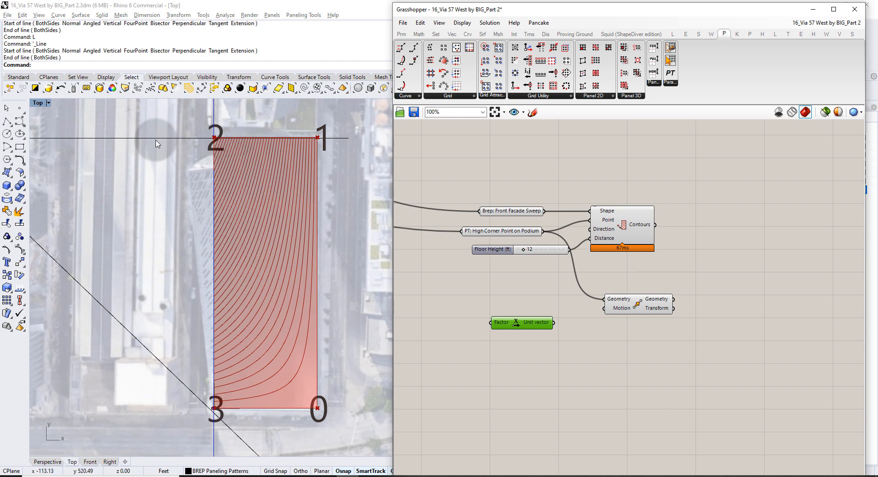
{"action": "left_click_drag", "start_coordinate": [531, 329], "coordinate": [604, 312]}
Insert a Reverse vector component between the Unit X vector and the Move component's Motion input
{"action": "double_click", "coordinate": [558, 337]}
{"action": "type", "text": "rever"}
{"action": "left_click", "coordinate": [550, 326]}
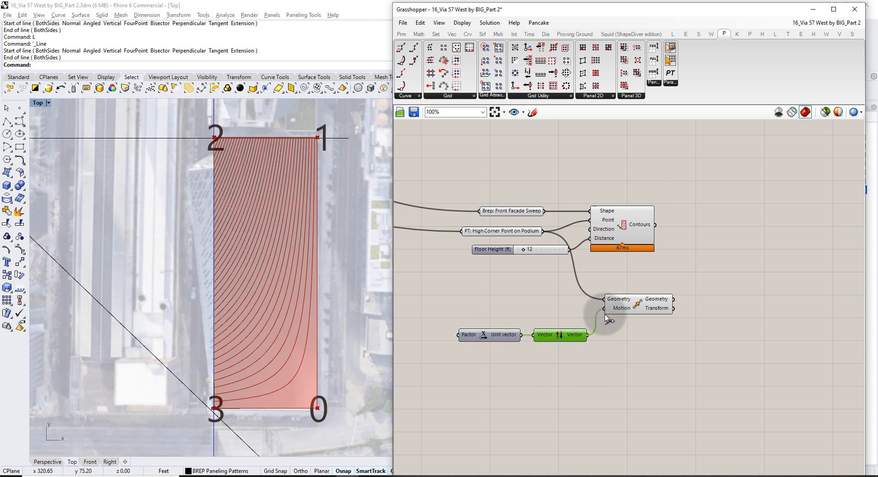
{"action": "left_click", "coordinate": [623, 349]}
Add a number slider for the Unit X Factor input and set it to 530, placing the moved point near the reference lines' intersection
{"action": "right_click_drag", "start_coordinate": [492, 326], "coordinate": [563, 293]}
{"action": "scroll", "coordinate": [193, 270], "scroll_direction": "down", "scroll_amount": 5}
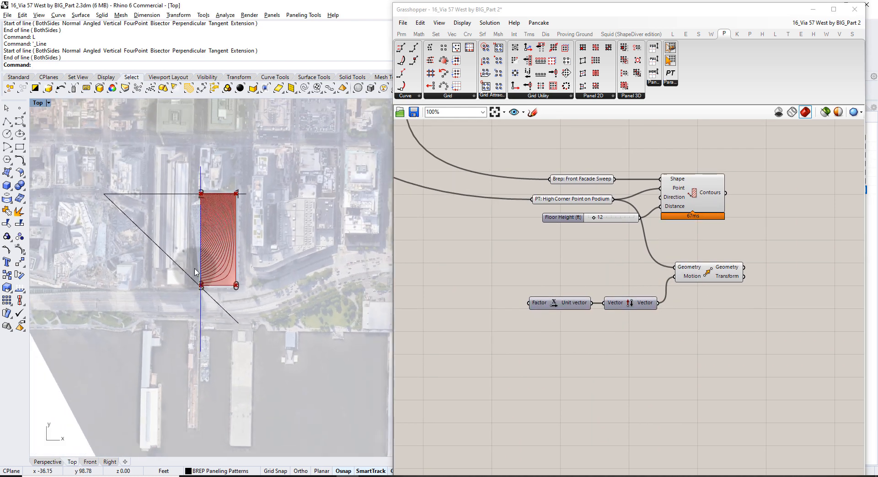
{"action": "double_click", "coordinate": [465, 319]}
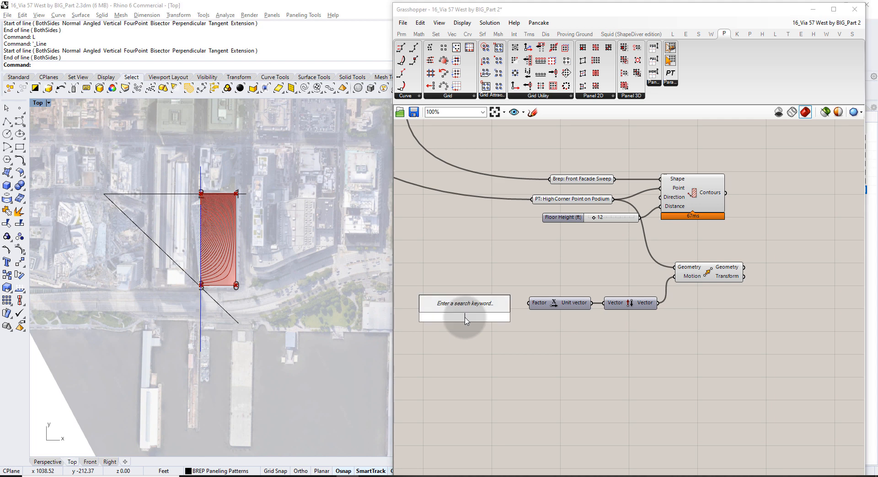
{"action": "key", "text": "Return"}
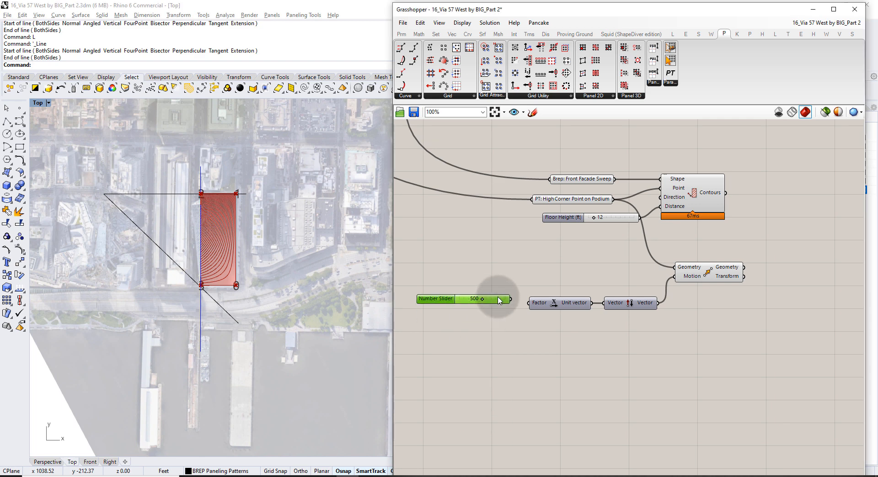
{"action": "left_click_drag", "start_coordinate": [511, 300], "coordinate": [529, 303]}
{"action": "left_click", "coordinate": [530, 274]}
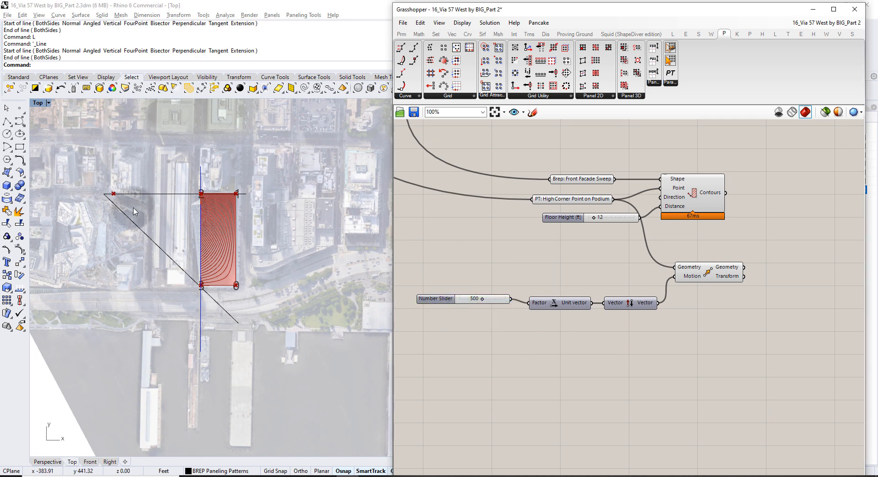
{"action": "scroll", "coordinate": [111, 195], "scroll_direction": "up", "scroll_amount": 3}
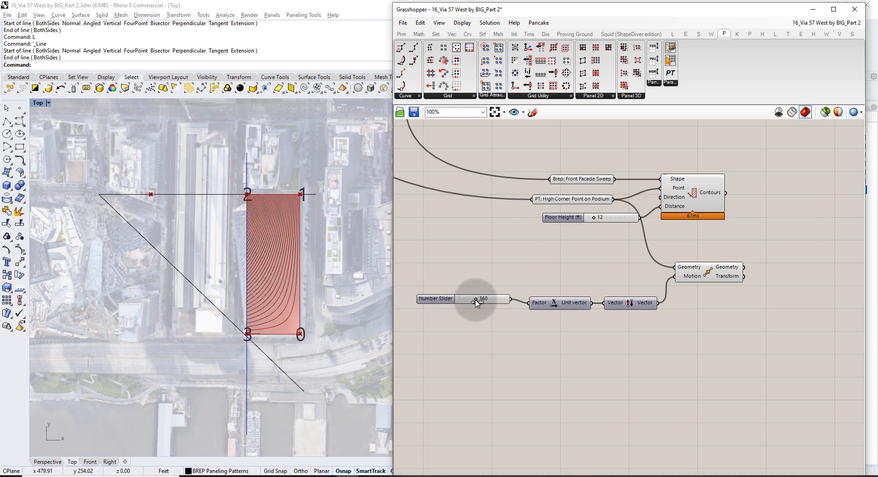
{"action": "mouse_move", "coordinate": [499, 301]}
{"action": "left_mouse_down"}
{"action": "mouse_move", "coordinate": [475, 304]}
{"action": "mouse_move", "coordinate": [485, 302]}
{"action": "left_mouse_up"}
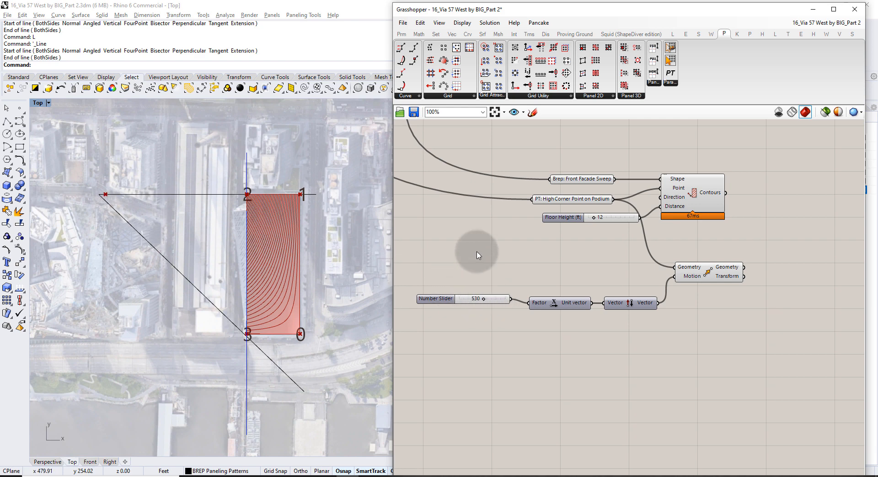
Delete the diagonal and horizontal reference lines from the Rhino model
{"action": "left_click", "coordinate": [163, 258]}
{"action": "left_click", "coordinate": [156, 194], "text": "shift"}
{"action": "key", "text": "Delete"}
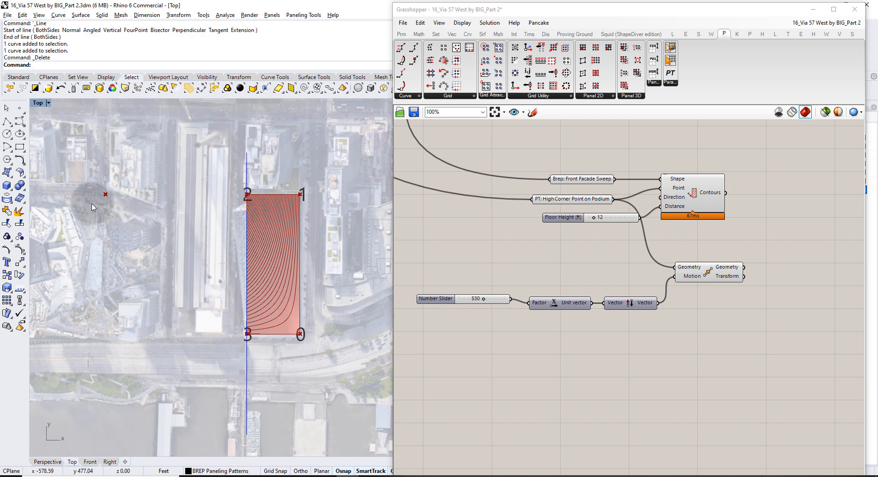
Add a Point parameter beside the Move component and connect Move's Geometry output to it
{"action": "right_click_drag", "start_coordinate": [747, 277], "coordinate": [610, 272]}
{"action": "left_click", "coordinate": [560, 270]}
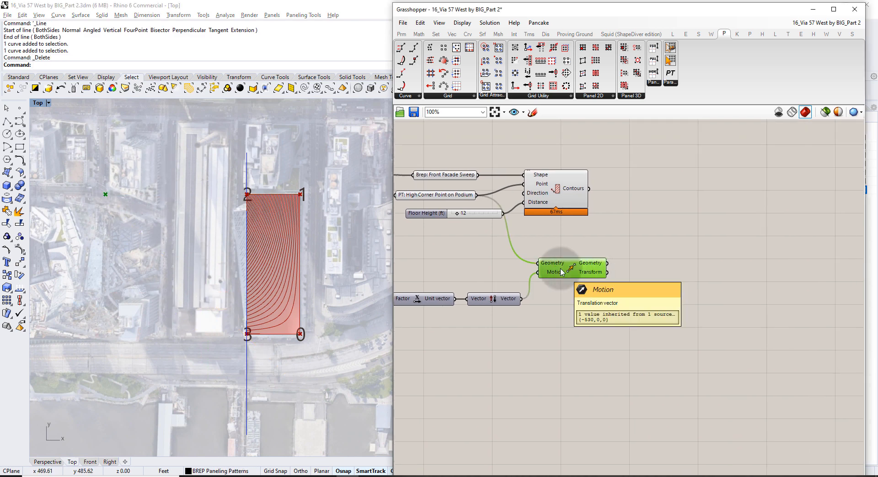
{"action": "right_click", "coordinate": [642, 264]}
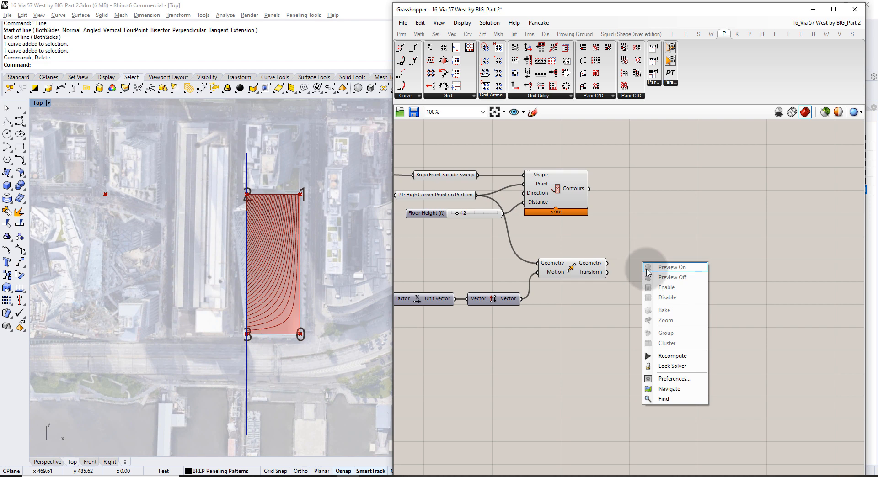
{"action": "left_click", "coordinate": [646, 233]}
{"action": "double_click", "coordinate": [647, 232]}
{"action": "type", "text": "point"}
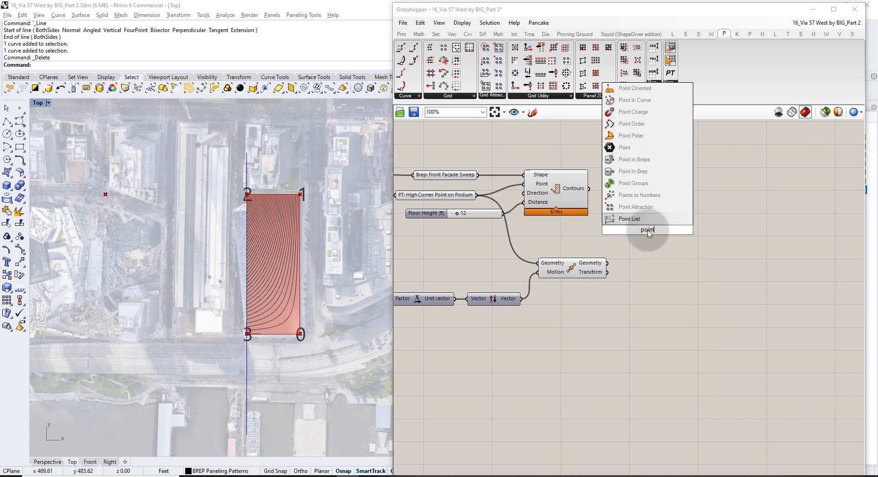
{"action": "key", "text": "Return"}
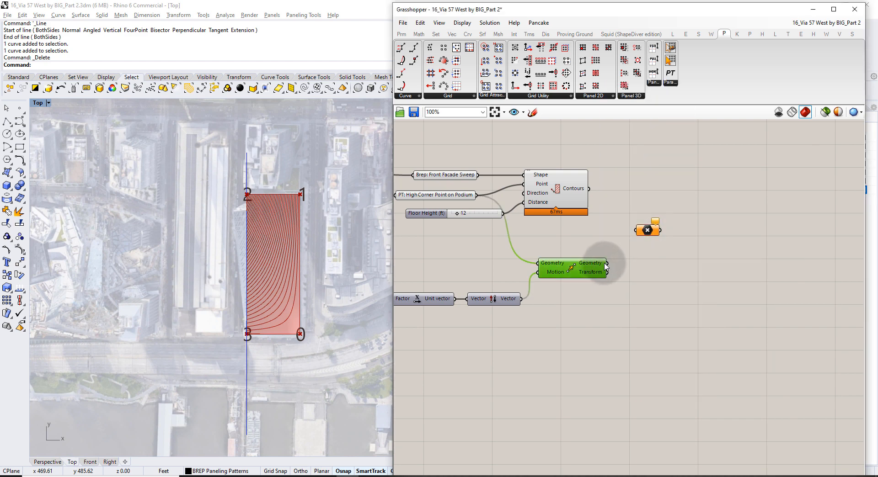
{"action": "left_click_drag", "start_coordinate": [605, 264], "coordinate": [639, 265]}
Rename the Point parameter holding the moved point as "PT: Cone Center"
{"action": "right_click", "coordinate": [637, 265]}
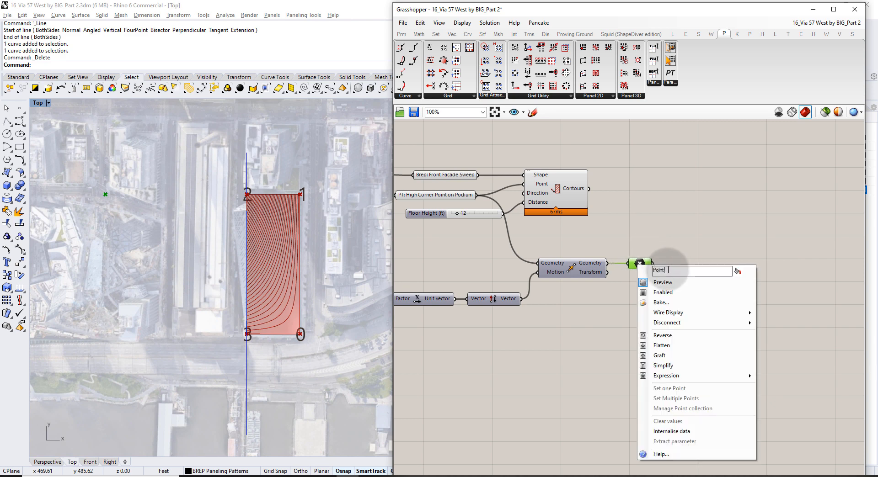
{"action": "double_click", "coordinate": [668, 270]}
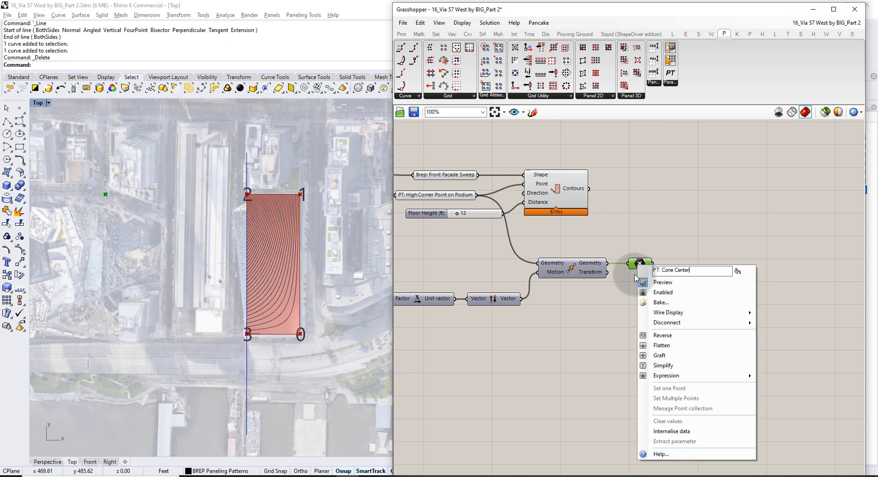
{"action": "key", "text": "Return"}
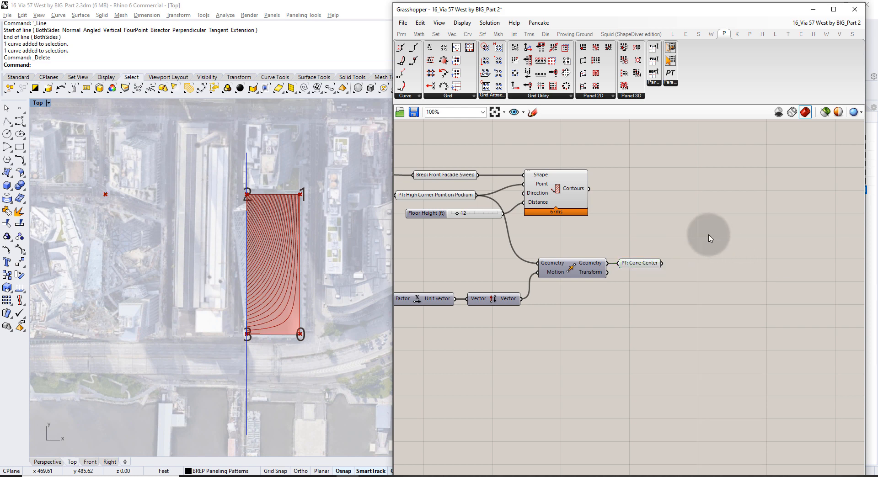
{"action": "left_click_drag", "start_coordinate": [664, 291], "coordinate": [628, 252]}
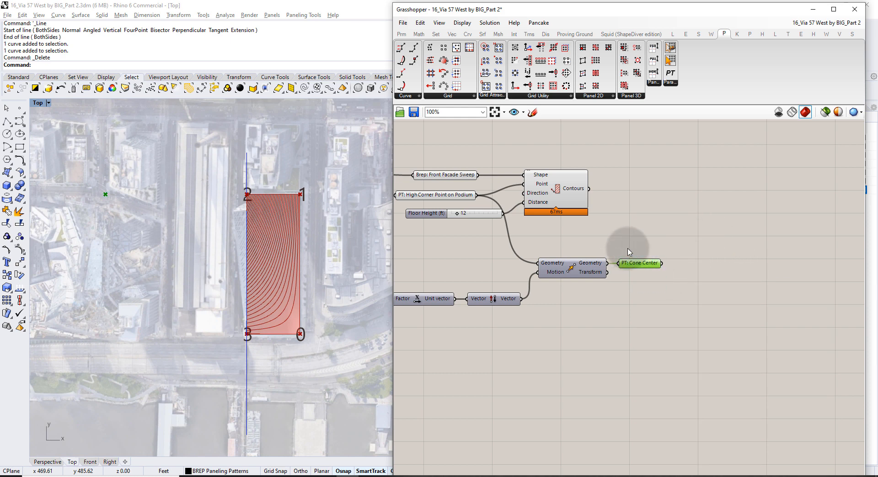
{"action": "left_click", "coordinate": [654, 273]}
Add a two-point Line component and connect PT: Cone Center to its Start Point input
{"action": "right_click_drag", "start_coordinate": [709, 272], "coordinate": [628, 269]}
{"action": "double_click", "coordinate": [627, 260]}
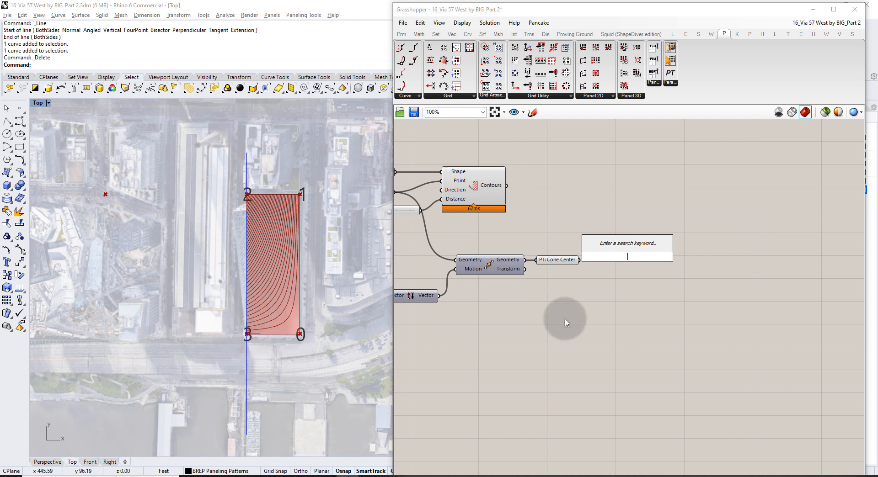
{"action": "double_click", "coordinate": [626, 270]}
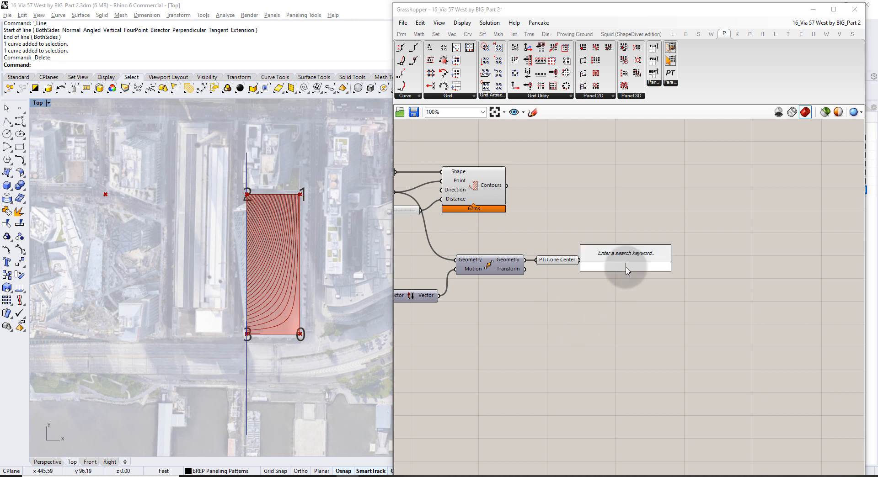
{"action": "type", "text": "line"}
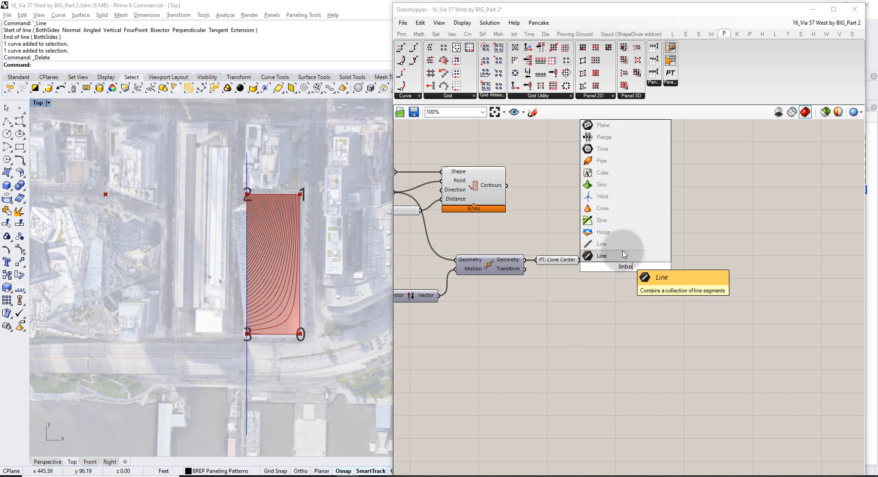
{"action": "left_click", "coordinate": [624, 256]}
{"action": "left_click_drag", "start_coordinate": [629, 266], "coordinate": [639, 266]}
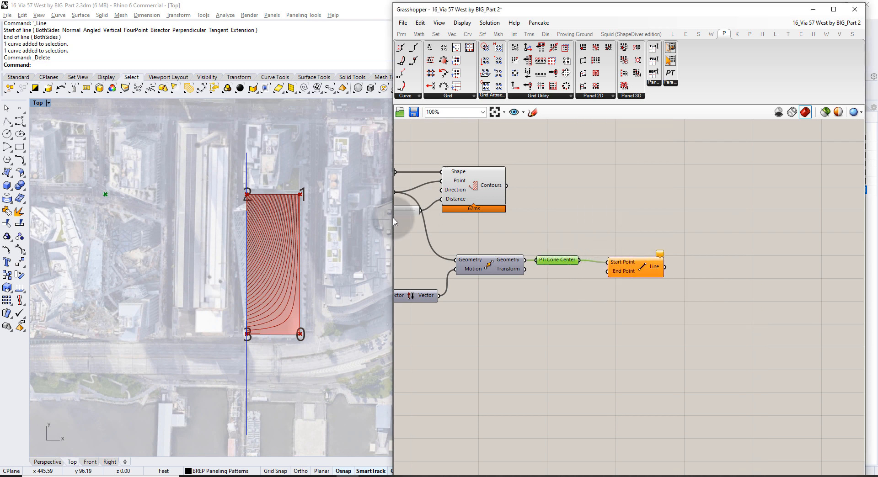
Connect PT: High Corner Point on Podium to the Line component's End Point input
{"action": "right_click_drag", "start_coordinate": [471, 238], "coordinate": [518, 186]}
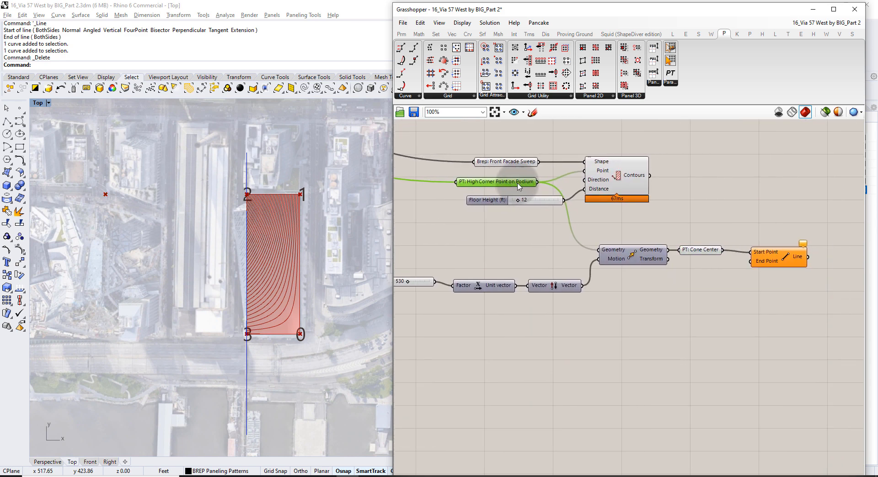
{"action": "left_click_drag", "start_coordinate": [537, 183], "coordinate": [749, 263]}
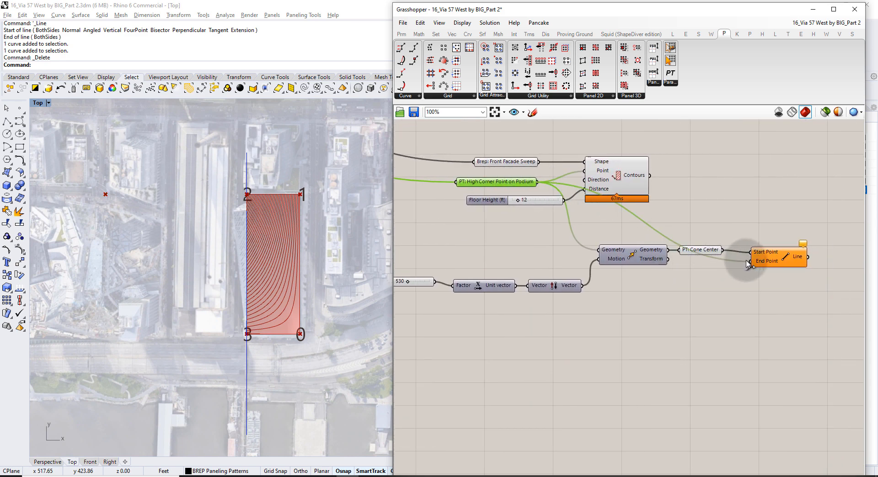
{"action": "left_click", "coordinate": [746, 287]}
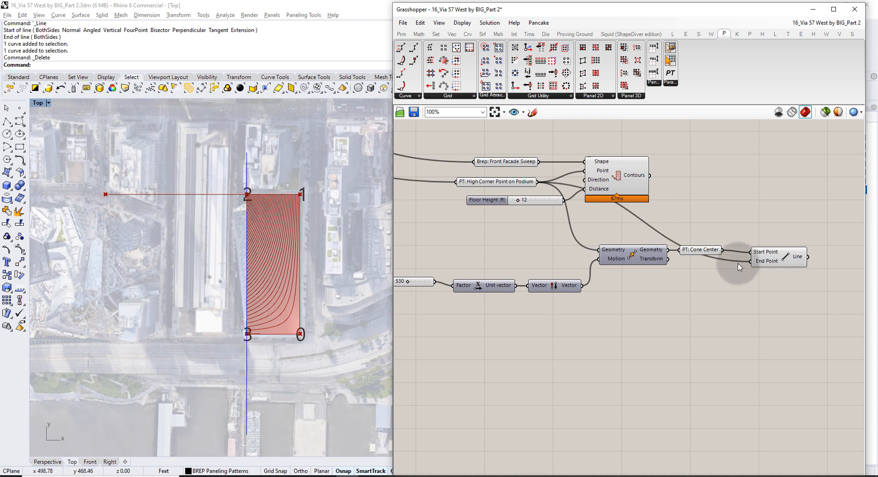
Duplicate the Line component with its input connections and place the copy below the original
{"action": "right_click_drag", "start_coordinate": [771, 261], "coordinate": [616, 247]}
{"action": "left_click_drag", "start_coordinate": [625, 244], "coordinate": [628, 288], "text": "alt"}
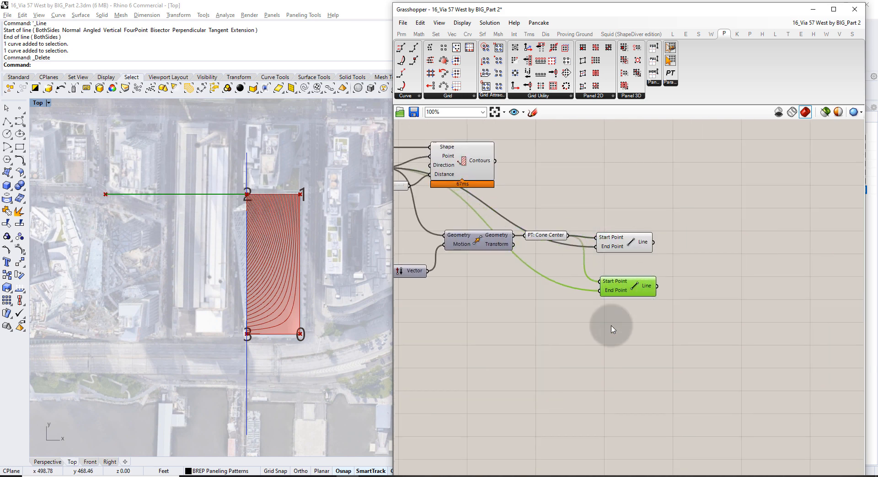
{"action": "left_click", "coordinate": [612, 329]}
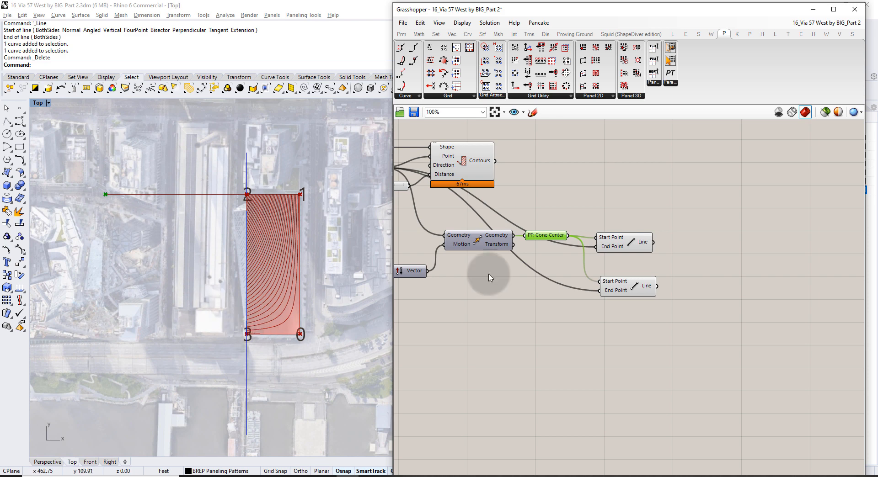
Duplicate the PT: Point 3 parameter and place the copy next to the second Line component
{"action": "scroll", "coordinate": [608, 266], "scroll_direction": "down", "scroll_amount": 5}
{"action": "scroll", "coordinate": [594, 192], "scroll_direction": "down", "scroll_amount": 3}
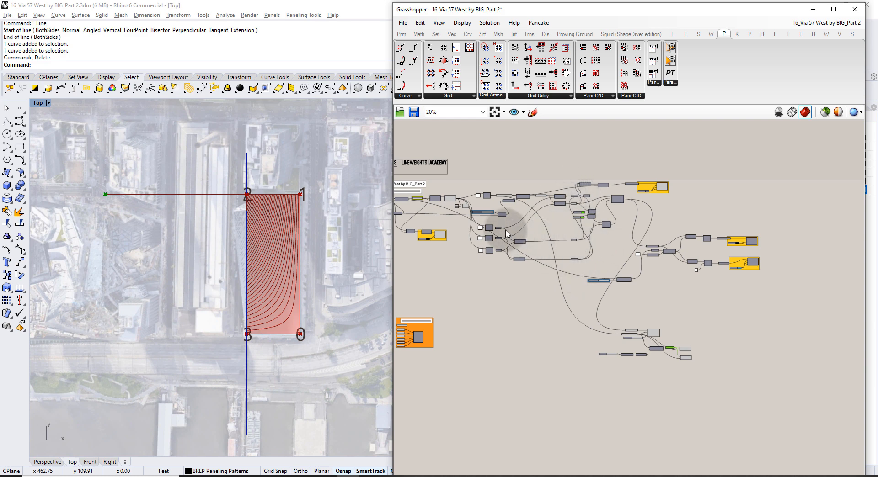
{"action": "scroll", "coordinate": [498, 229], "scroll_direction": "up", "scroll_amount": 8}
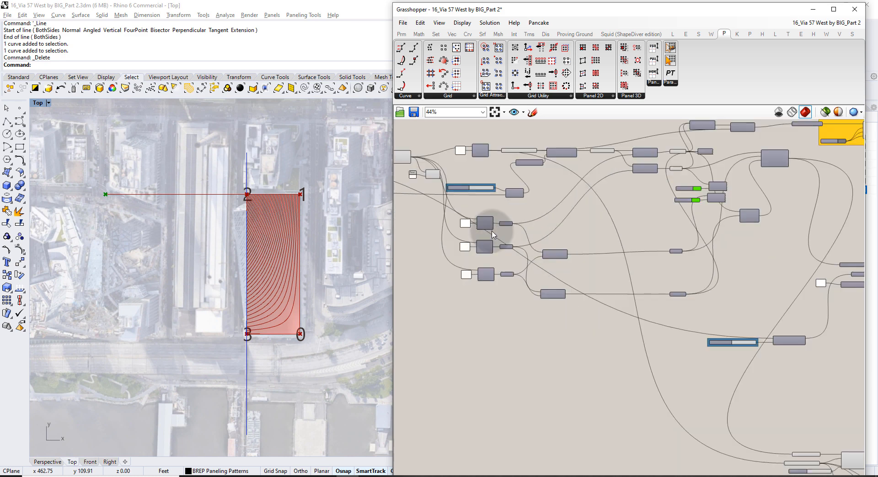
{"action": "left_click", "coordinate": [533, 280]}
{"action": "right_click_drag", "start_coordinate": [544, 290], "coordinate": [582, 212]}
{"action": "mouse_move", "coordinate": [580, 203]}
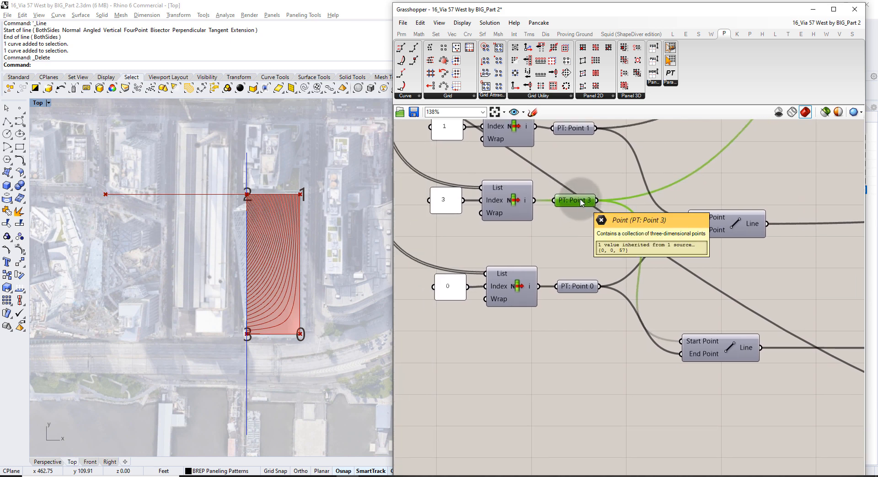
{"action": "left_click_drag", "start_coordinate": [581, 203], "coordinate": [583, 235], "text": "alt"}
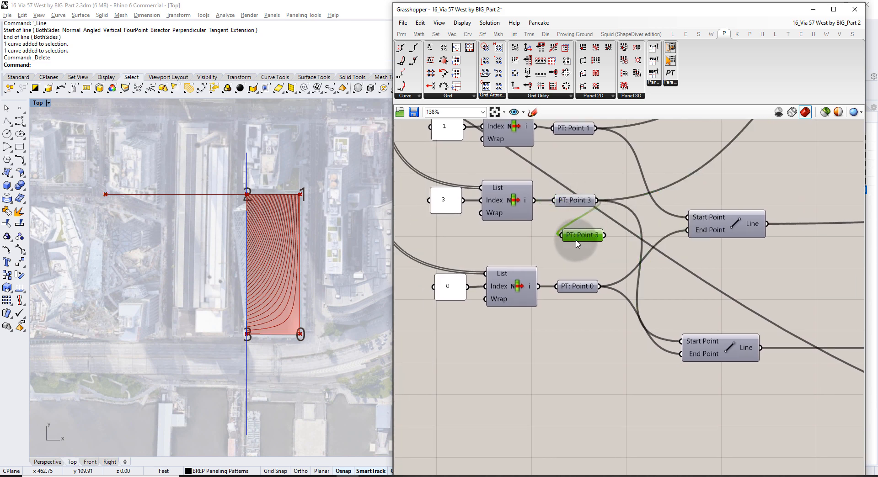
{"action": "scroll", "coordinate": [583, 228], "scroll_direction": "down", "scroll_amount": 6}
{"action": "left_click_drag", "start_coordinate": [583, 223], "coordinate": [732, 321]}
{"action": "scroll", "coordinate": [759, 325], "scroll_direction": "up", "scroll_amount": 5}
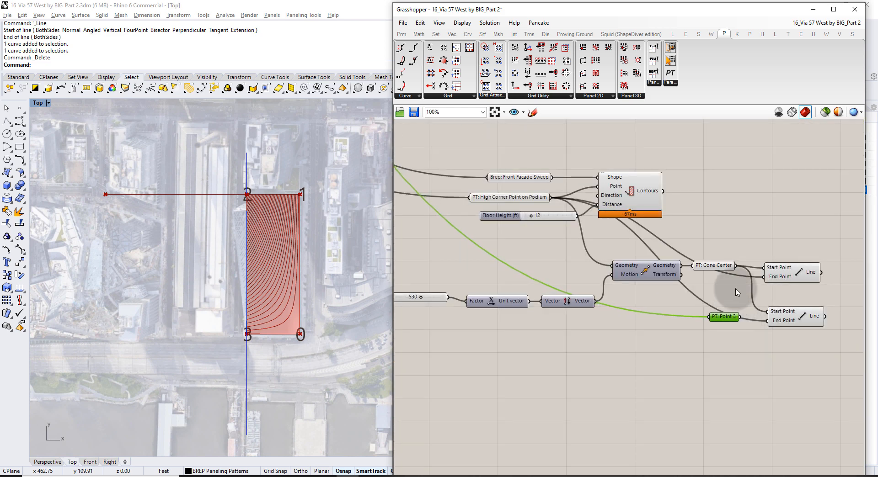
Connect the copied PT: Point 3 parameter to the second Line component's End Point, replacing its existing source
{"action": "left_click", "coordinate": [737, 292]}
{"action": "right_click_drag", "start_coordinate": [690, 280], "coordinate": [571, 262]}
{"action": "scroll", "coordinate": [615, 291], "scroll_direction": "up", "scroll_amount": 3}
{"action": "left_click_drag", "start_coordinate": [621, 305], "coordinate": [675, 314]}
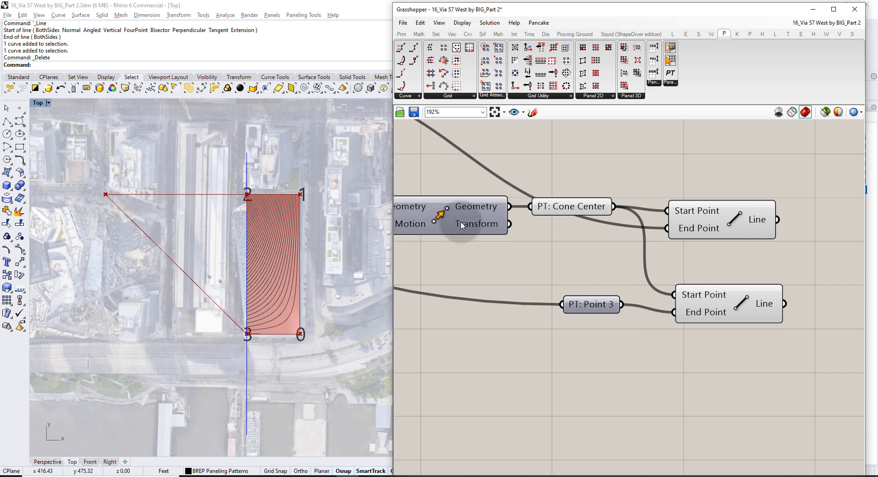
Set the number slider driving the Unit X Factor to 660 to move the cone center farther from the facade
{"action": "right_click_drag", "start_coordinate": [464, 229], "coordinate": [787, 201]}
{"action": "right_click_drag", "start_coordinate": [598, 241], "coordinate": [674, 236]}
{"action": "scroll", "coordinate": [674, 235], "scroll_direction": "down", "scroll_amount": 3}
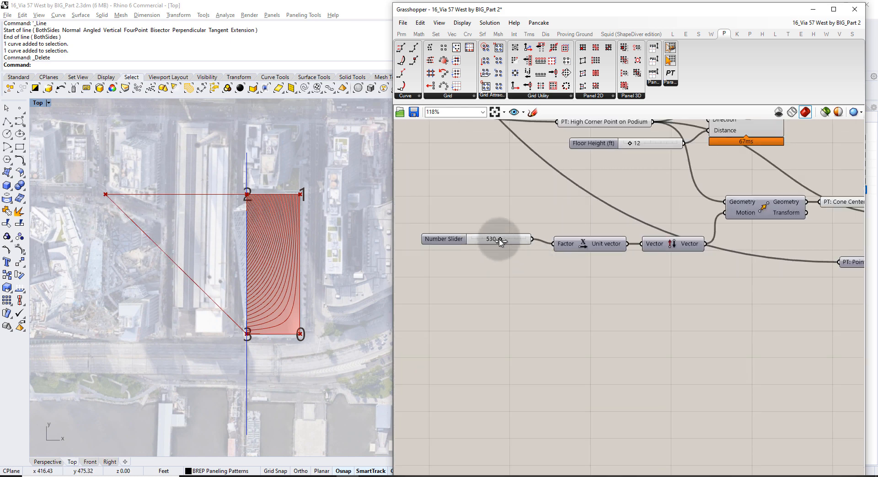
{"action": "scroll", "coordinate": [493, 240], "scroll_direction": "down", "scroll_amount": 1}
{"action": "mouse_move", "coordinate": [498, 240]}
{"action": "left_mouse_down"}
{"action": "mouse_move", "coordinate": [487, 241]}
{"action": "mouse_move", "coordinate": [504, 243]}
{"action": "left_mouse_up"}
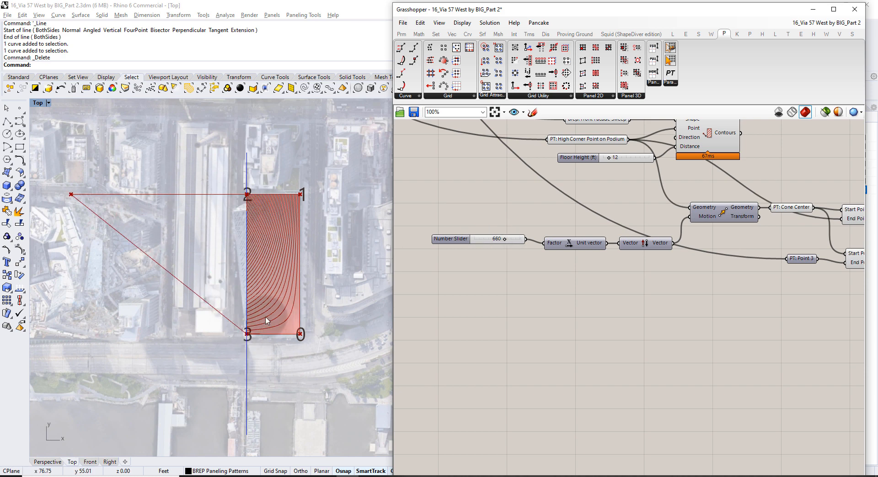
{"action": "scroll", "coordinate": [236, 225], "scroll_direction": "down", "scroll_amount": 2}
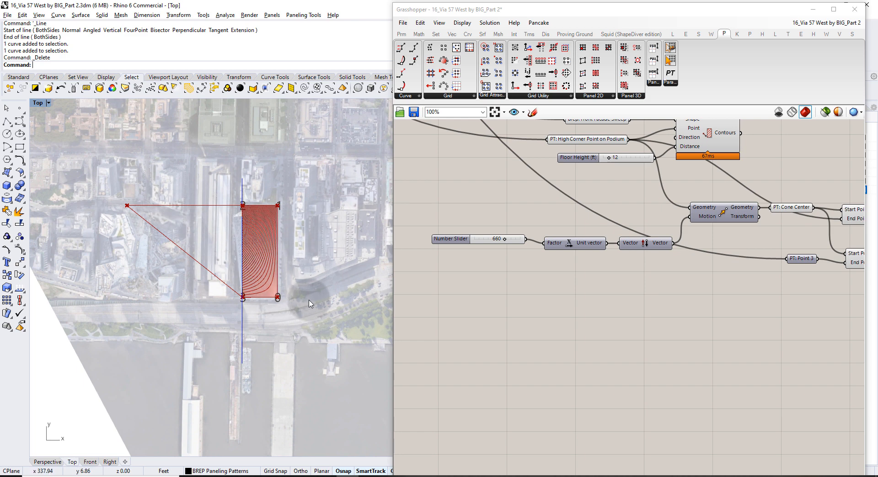
Add an Extend Curve component and connect the first Line component's output to its Curve input
{"action": "right_click_drag", "start_coordinate": [796, 278], "coordinate": [495, 279]}
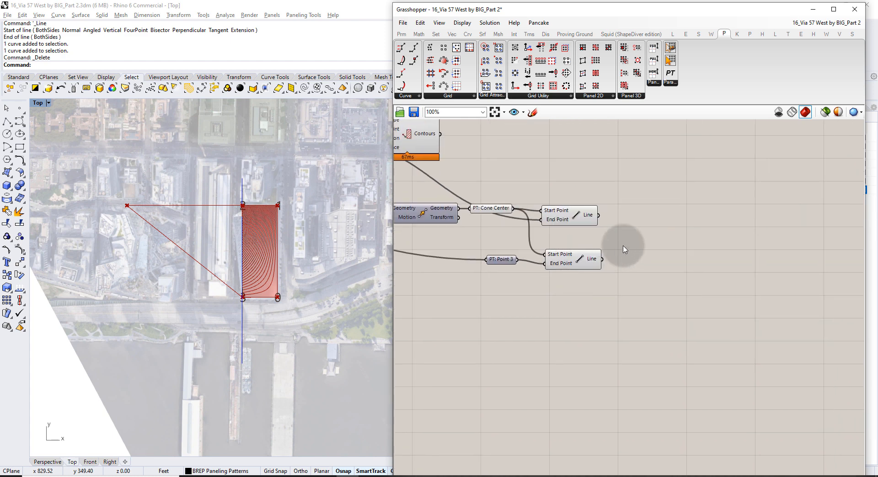
{"action": "double_click", "coordinate": [657, 226]}
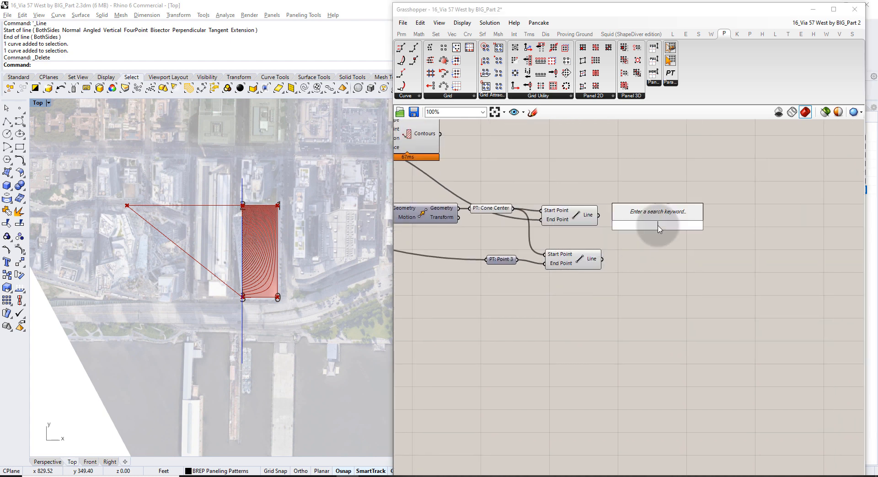
{"action": "type", "text": "extend"}
{"action": "key", "text": "Return"}
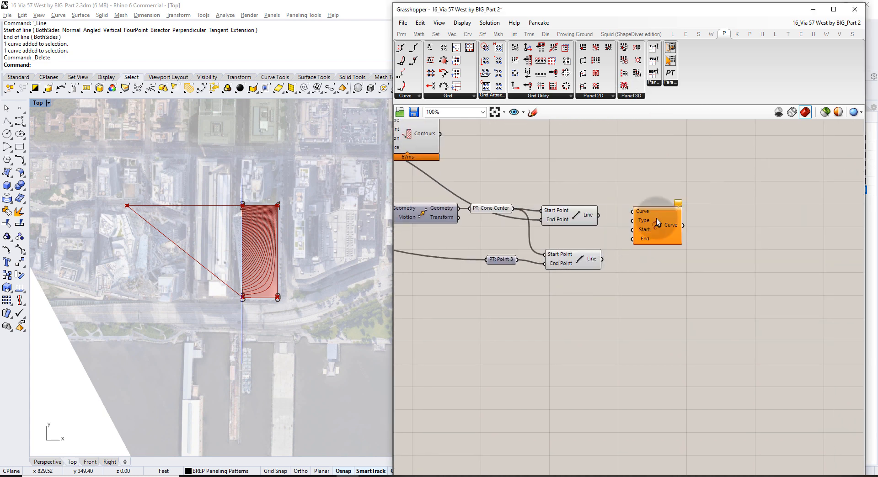
{"action": "left_click_drag", "start_coordinate": [657, 223], "coordinate": [689, 231]}
{"action": "left_click_drag", "start_coordinate": [599, 215], "coordinate": [709, 227]}
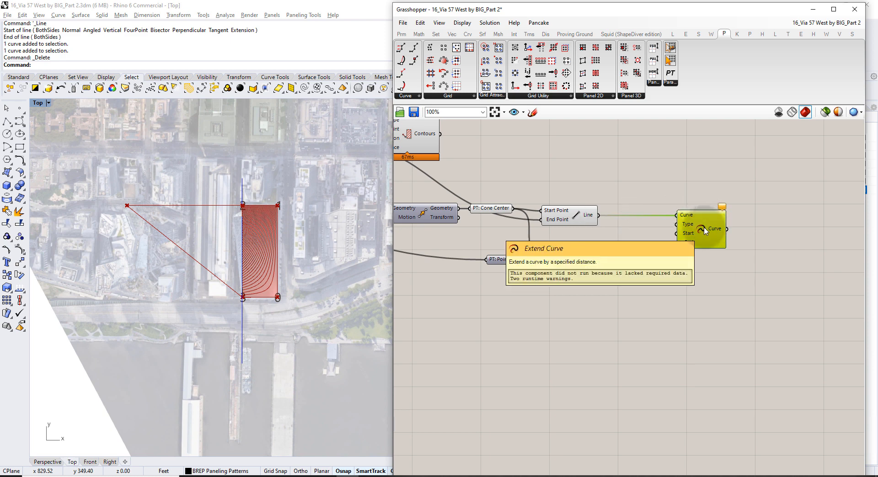
Add a panel containing 0 and connect it to the Extend Curve component's Start input
{"action": "scroll", "coordinate": [705, 231], "scroll_direction": "up", "scroll_amount": 3}
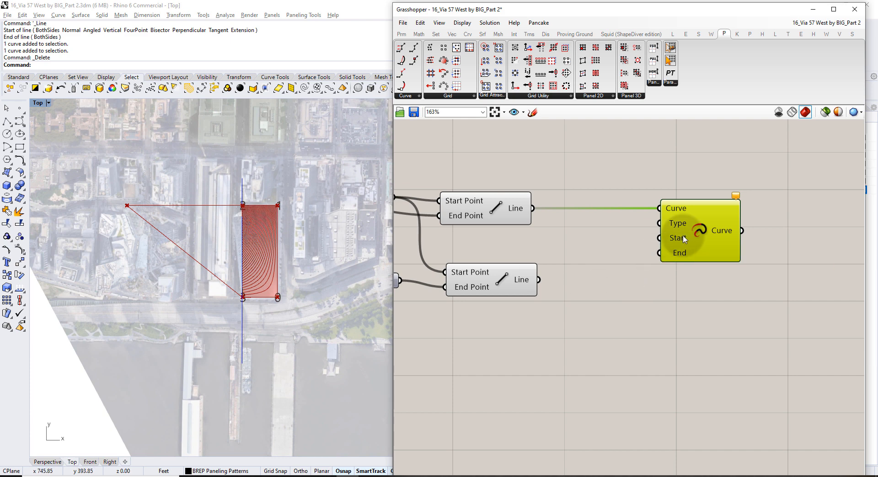
{"action": "double_click", "coordinate": [617, 246]}
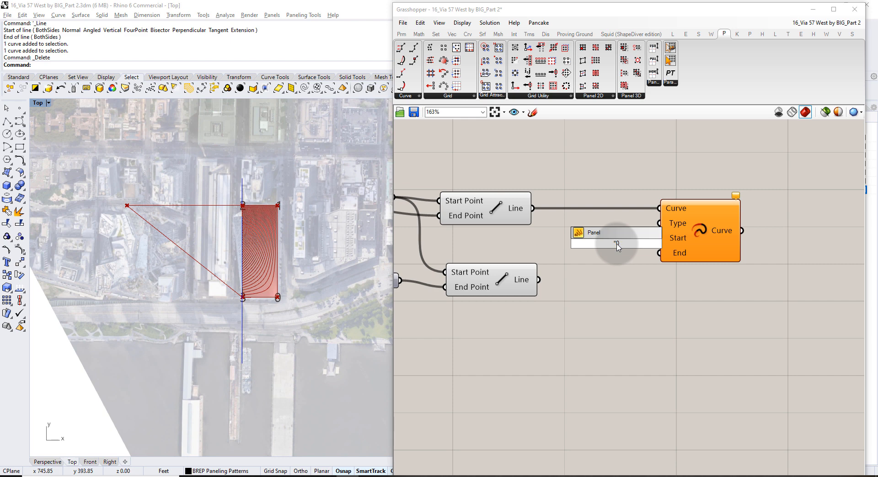
{"action": "key", "text": "Return"}
{"action": "left_click_drag", "start_coordinate": [648, 247], "coordinate": [659, 238]}
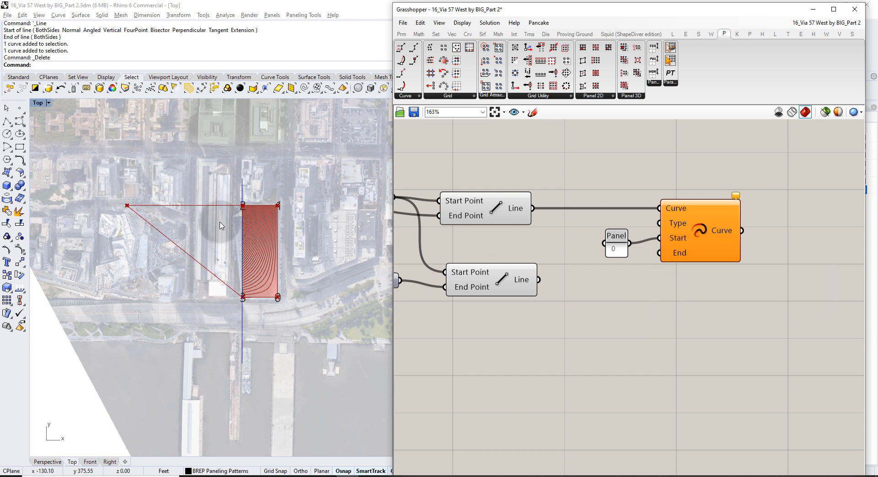
Add a number slider set to 500, connect it to the Extend Curve component's End input, and arrange the components
{"action": "double_click", "coordinate": [631, 311]}
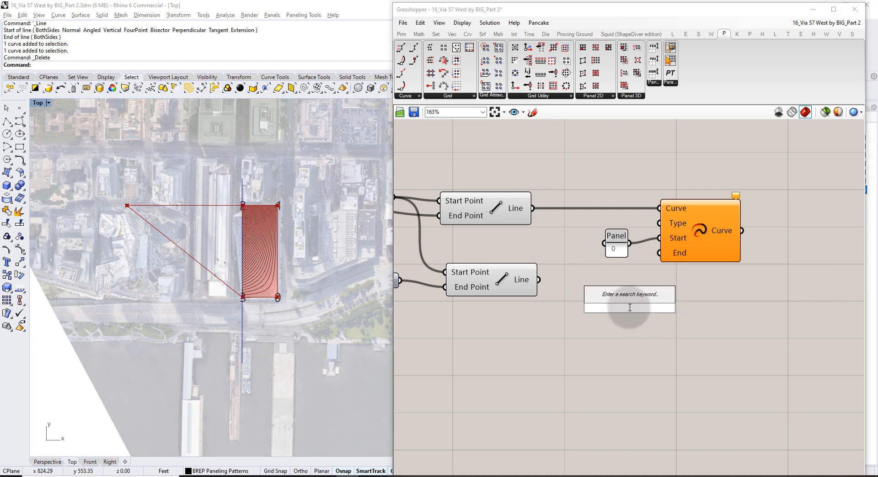
{"action": "type", "text": "500"}
{"action": "key", "text": "Return"}
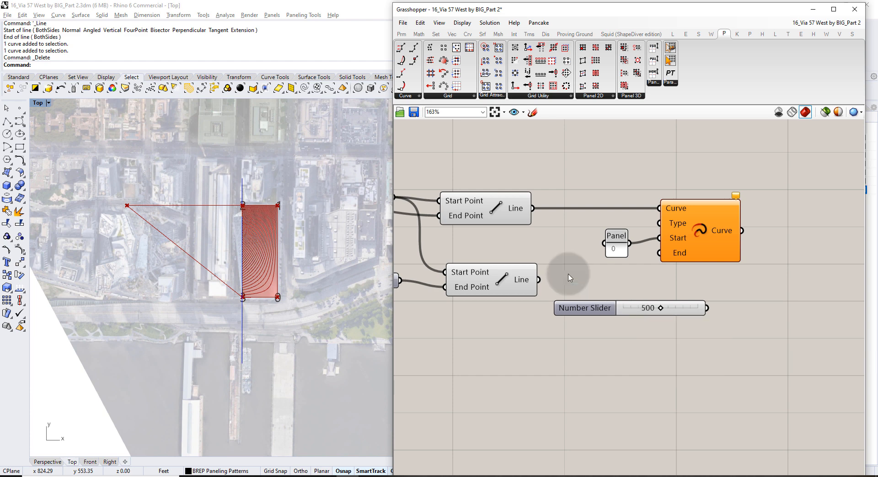
{"action": "left_click_drag", "start_coordinate": [706, 307], "coordinate": [790, 236]}
{"action": "left_click_drag", "start_coordinate": [619, 247], "coordinate": [629, 223]}
{"action": "left_click_drag", "start_coordinate": [674, 311], "coordinate": [697, 254]}
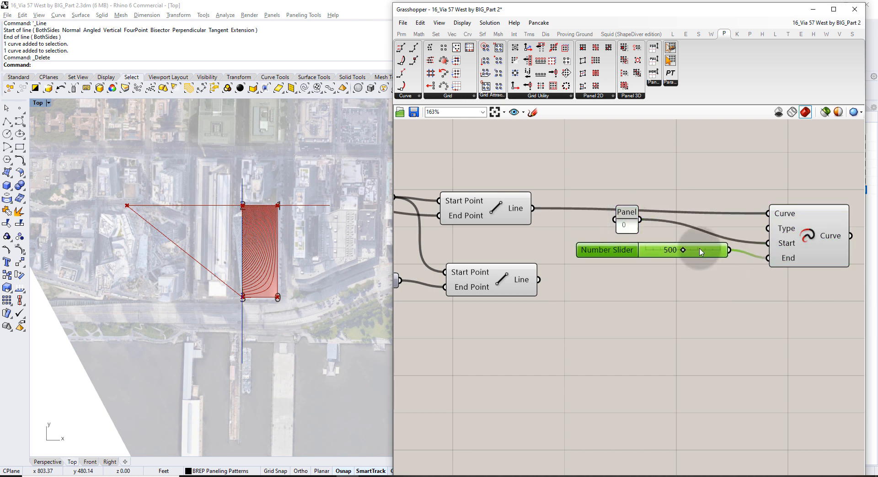
{"action": "left_click_drag", "start_coordinate": [635, 215], "coordinate": [656, 224]}
Duplicate the Extend Curve component below the original and connect the second Line component's output to the copy's Curve input
{"action": "right_click_drag", "start_coordinate": [775, 199], "coordinate": [727, 184]}
{"action": "left_click", "coordinate": [757, 222]}
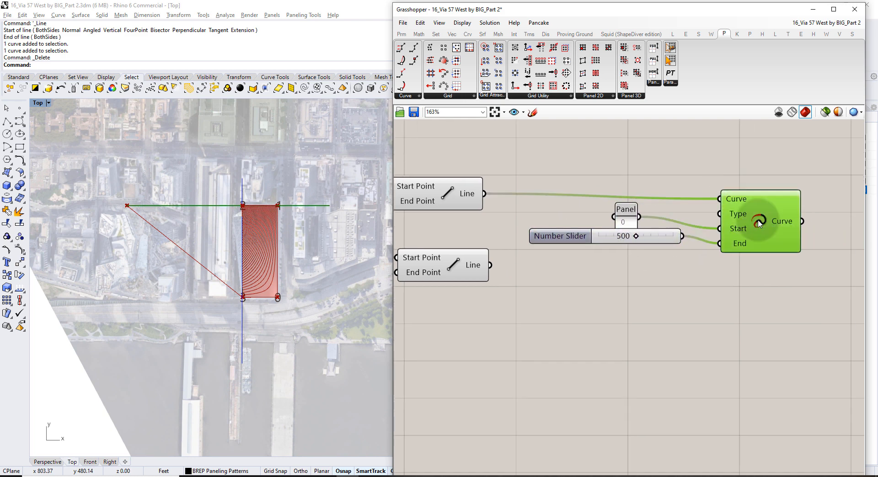
{"action": "key", "text": "ctrl+c"}
{"action": "key", "text": "ctrl+v"}
{"action": "left_click_drag", "start_coordinate": [758, 224], "coordinate": [757, 286]}
{"action": "left_click", "coordinate": [591, 304]}
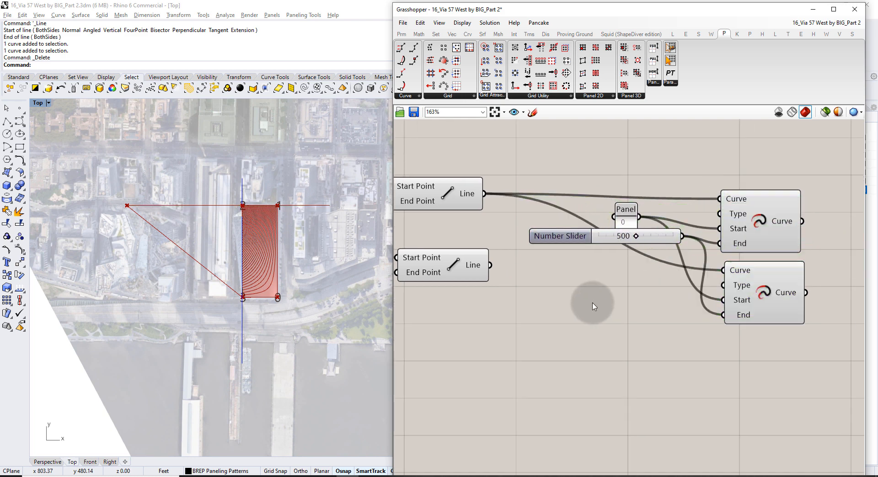
{"action": "left_click_drag", "start_coordinate": [490, 265], "coordinate": [724, 271]}
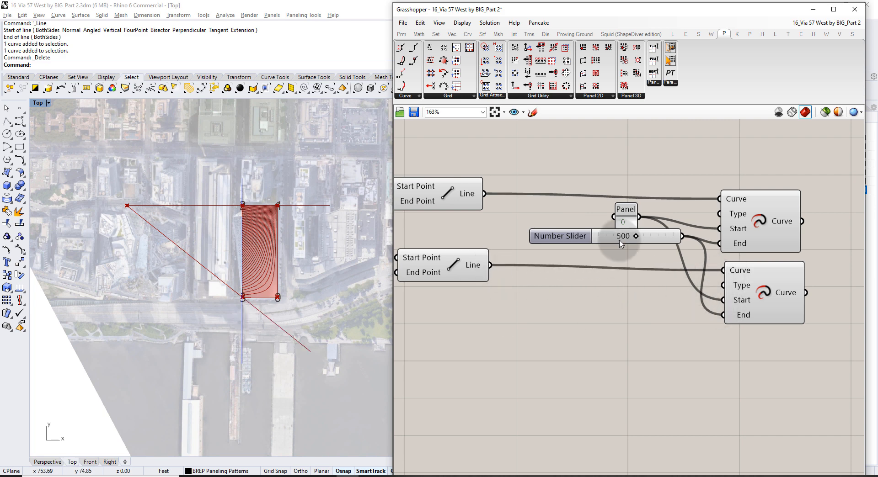
Try shorter end extensions of 445 and 482 on the slider, and add a separate panel containing 500
{"action": "left_click_drag", "start_coordinate": [636, 235], "coordinate": [596, 247]}
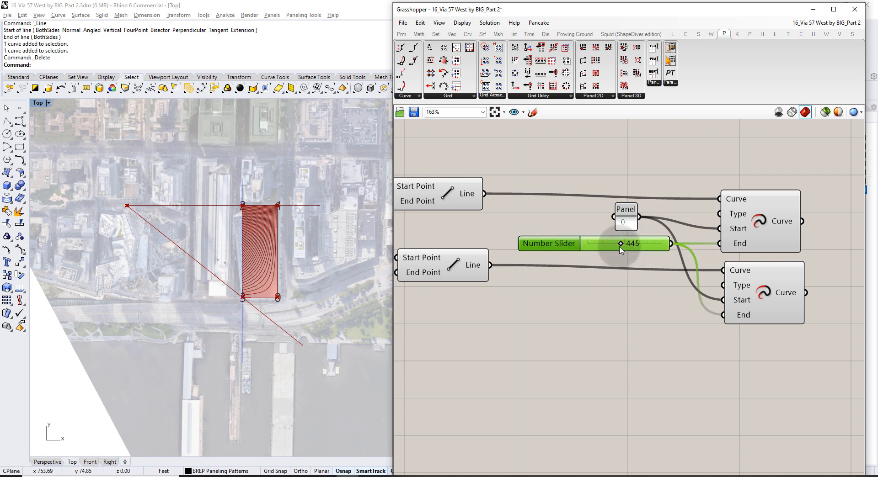
{"action": "double_click", "coordinate": [601, 307]}
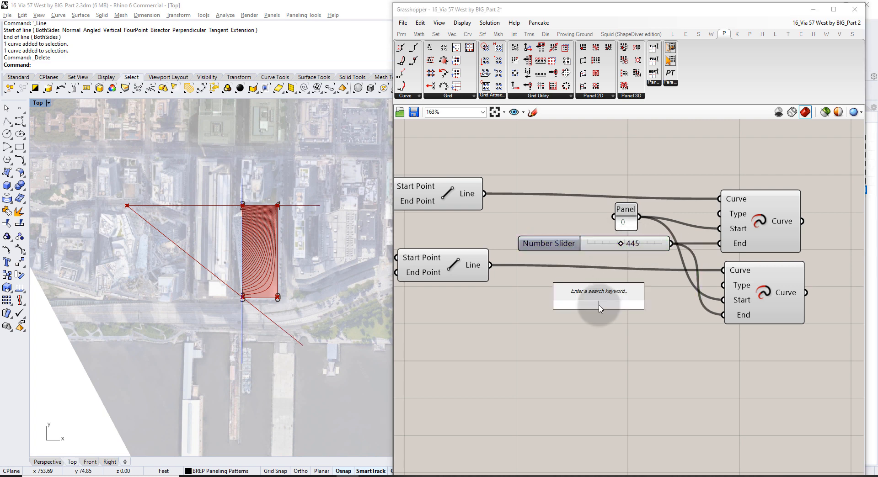
{"action": "type", "text": "Panel"}
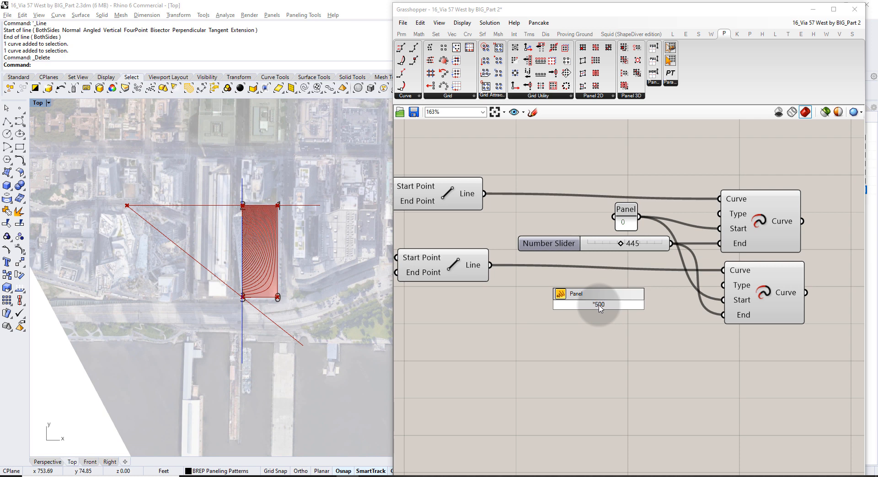
{"action": "key", "text": "Return"}
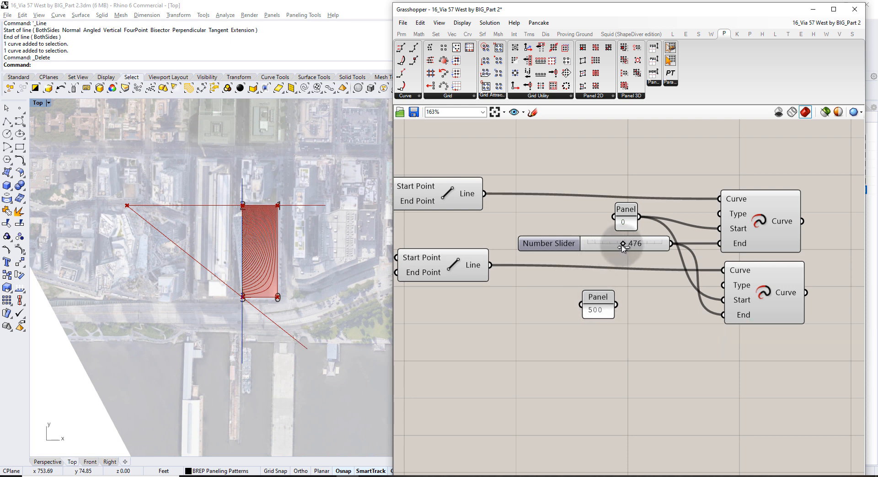
{"action": "left_click_drag", "start_coordinate": [623, 248], "coordinate": [617, 244]}
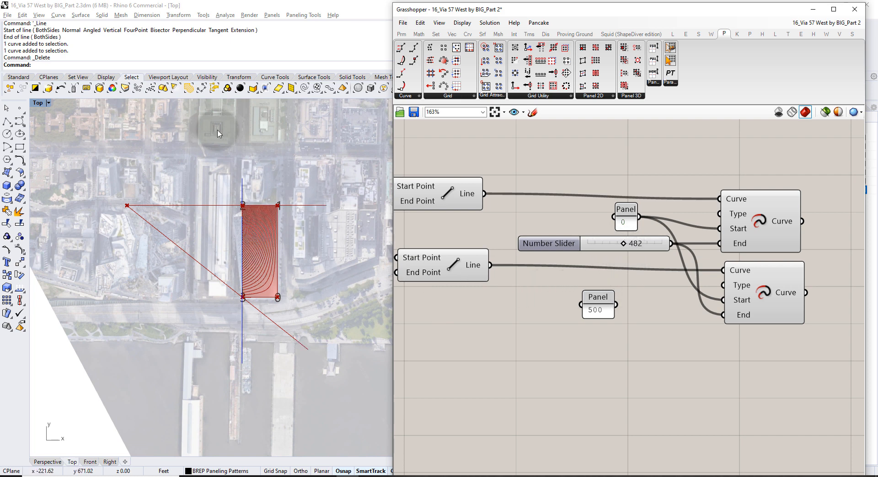
{"action": "left_click_drag", "start_coordinate": [590, 246], "coordinate": [568, 268]}
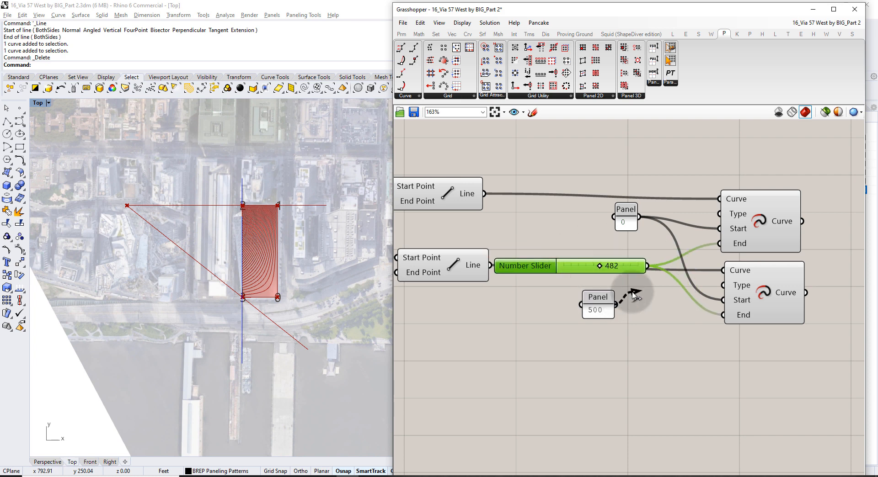
Transfer the slider's wires to the 500 panel so it feeds both Extend Curve End inputs, and delete the slider
{"action": "scroll", "coordinate": [627, 303], "scroll_direction": "up", "scroll_amount": 3}
{"action": "left_click_drag", "start_coordinate": [594, 299], "coordinate": [653, 280]}
{"action": "scroll", "coordinate": [653, 280], "scroll_direction": "up", "scroll_amount": 6}
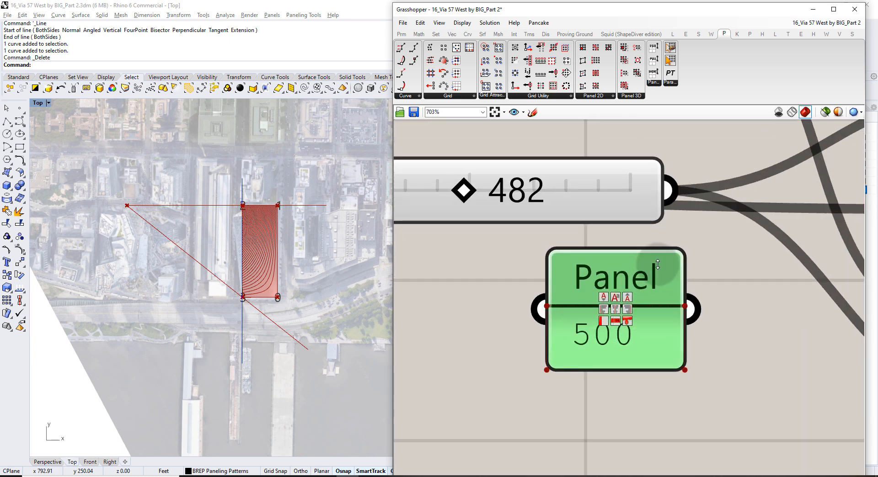
{"action": "scroll", "coordinate": [653, 274], "scroll_direction": "down", "scroll_amount": 4}
{"action": "left_click_drag", "start_coordinate": [659, 227], "coordinate": [663, 191]}
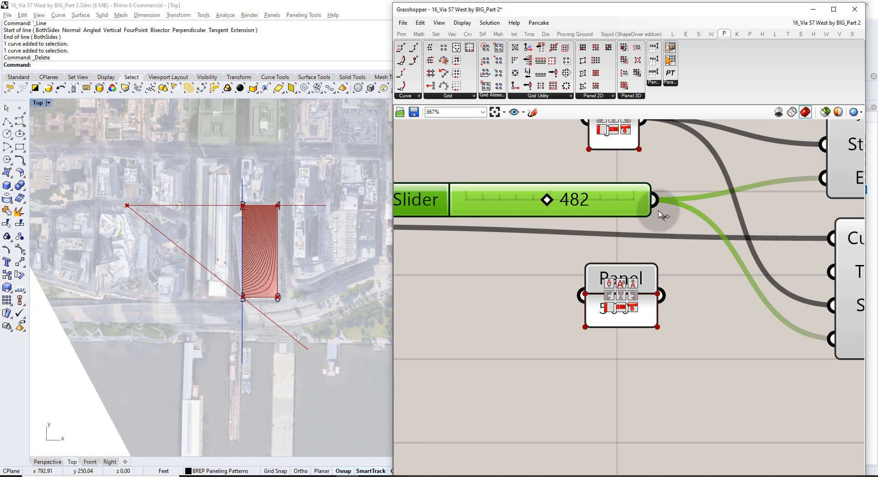
{"action": "left_click_drag", "start_coordinate": [655, 200], "coordinate": [659, 294], "text": "ctrl+shift"}
{"action": "left_click", "coordinate": [676, 252]}
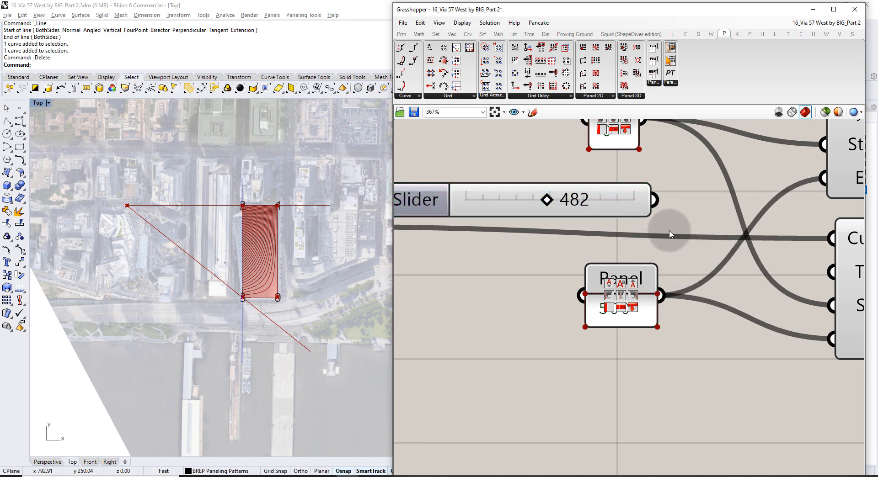
{"action": "left_click", "coordinate": [637, 205]}
{"action": "key", "text": "Delete"}
Place the 500 panel beneath the 0 panel and highlight both Extend Curve components to check the extended lines in Rhino
{"action": "scroll", "coordinate": [640, 238], "scroll_direction": "down", "scroll_amount": 4}
{"action": "scroll", "coordinate": [640, 249], "scroll_direction": "down", "scroll_amount": 1}
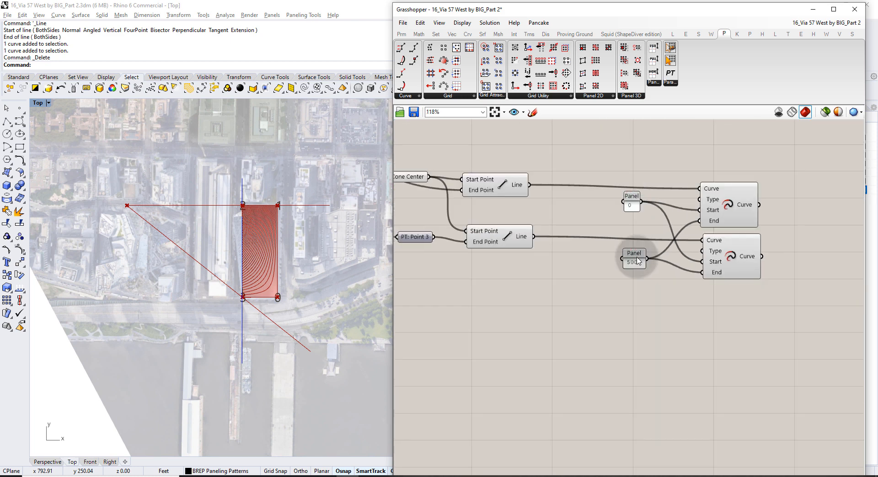
{"action": "left_click_drag", "start_coordinate": [634, 256], "coordinate": [627, 234]}
{"action": "left_click", "coordinate": [644, 260]}
{"action": "left_click_drag", "start_coordinate": [772, 290], "coordinate": [706, 173]}
{"action": "right_click_drag", "start_coordinate": [322, 267], "coordinate": [287, 271]}
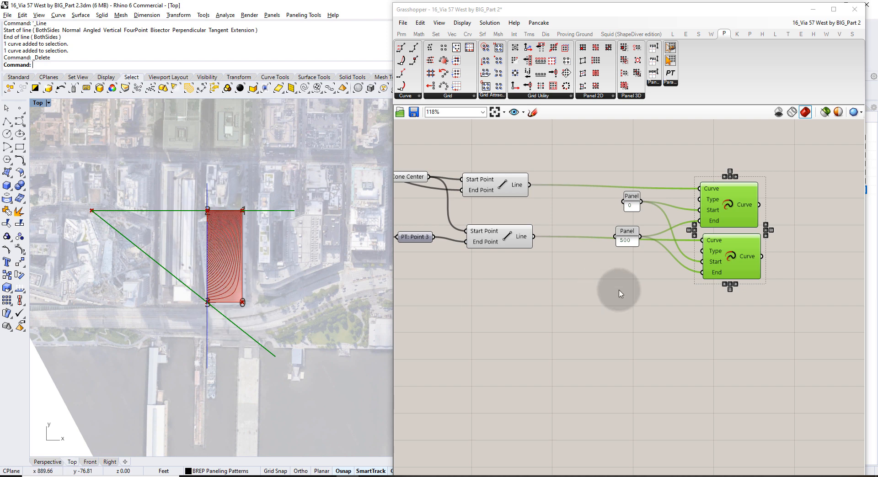
{"action": "left_click", "coordinate": [843, 225]}
{"action": "right_click_drag", "start_coordinate": [843, 225], "coordinate": [704, 242]}
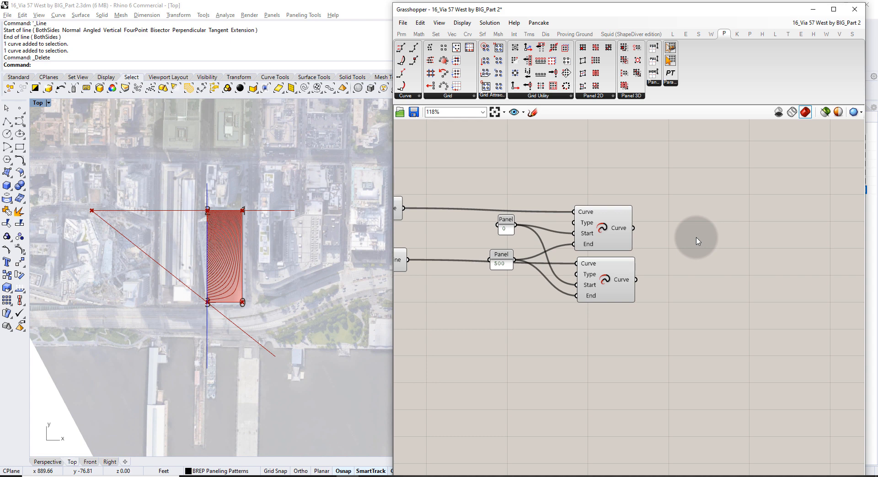
Add a Tween Curve component and connect the first and second extended curves to its Curve A and Curve B inputs
{"action": "double_click", "coordinate": [697, 240]}
{"action": "type", "text": "tween"}
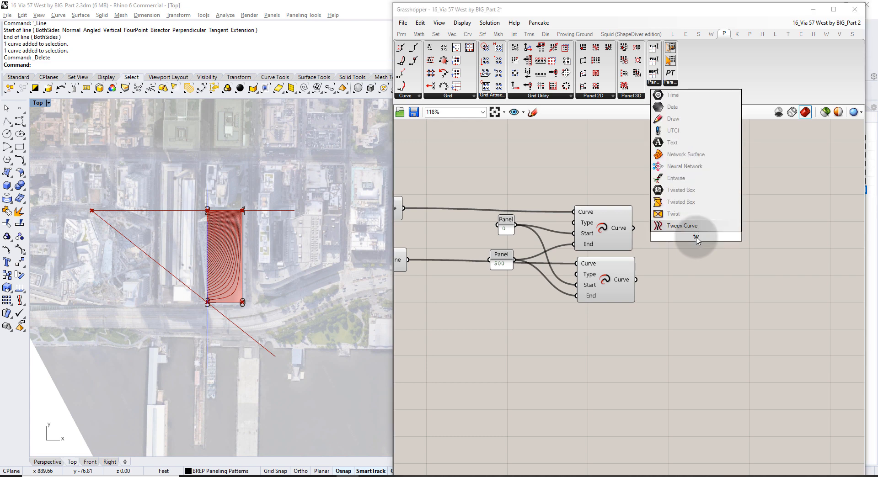
{"action": "left_click", "coordinate": [694, 226]}
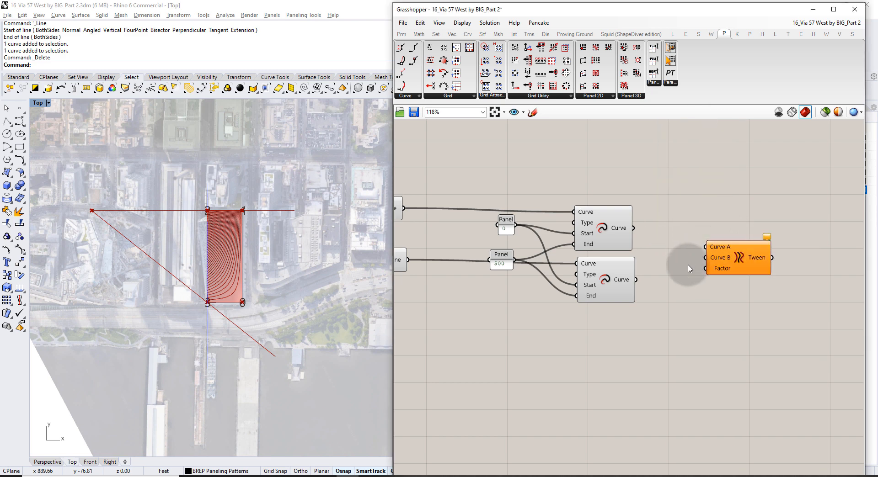
{"action": "right_click_drag", "start_coordinate": [657, 252], "coordinate": [589, 226]}
{"action": "scroll", "coordinate": [622, 231], "scroll_direction": "up", "scroll_amount": 2}
{"action": "left_click_drag", "start_coordinate": [660, 233], "coordinate": [637, 224]}
{"action": "left_click", "coordinate": [604, 161]}
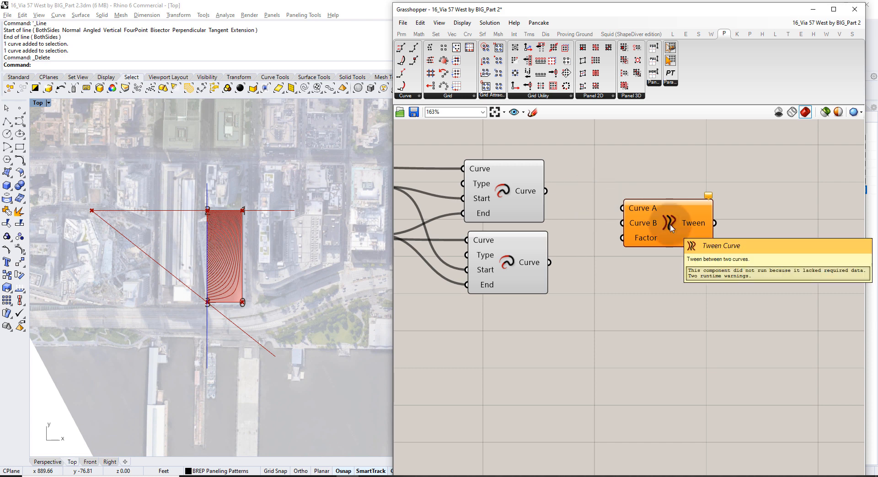
{"action": "left_click_drag", "start_coordinate": [545, 191], "coordinate": [622, 208]}
{"action": "left_click_drag", "start_coordinate": [549, 262], "coordinate": [617, 230]}
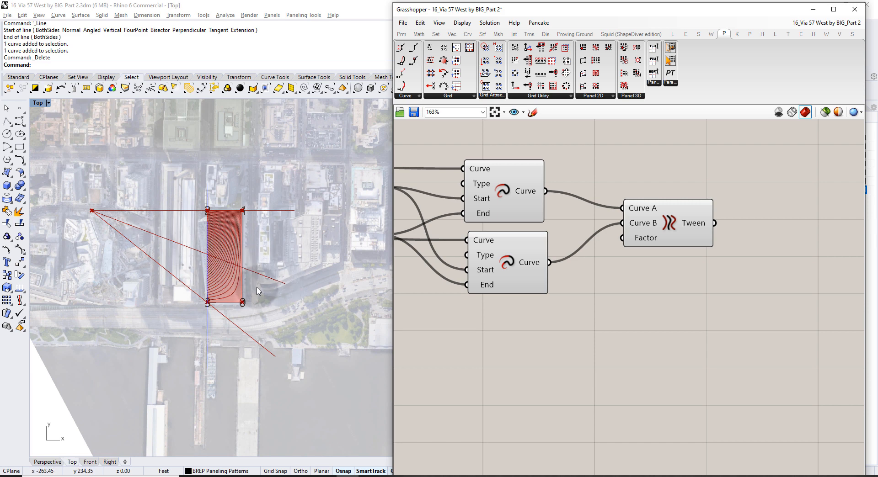
Try driving the Tween Curve's Factor with a 0.25 number slider, vary it to 0.53, and remove the slider
{"action": "mouse_move", "coordinate": [649, 240]}
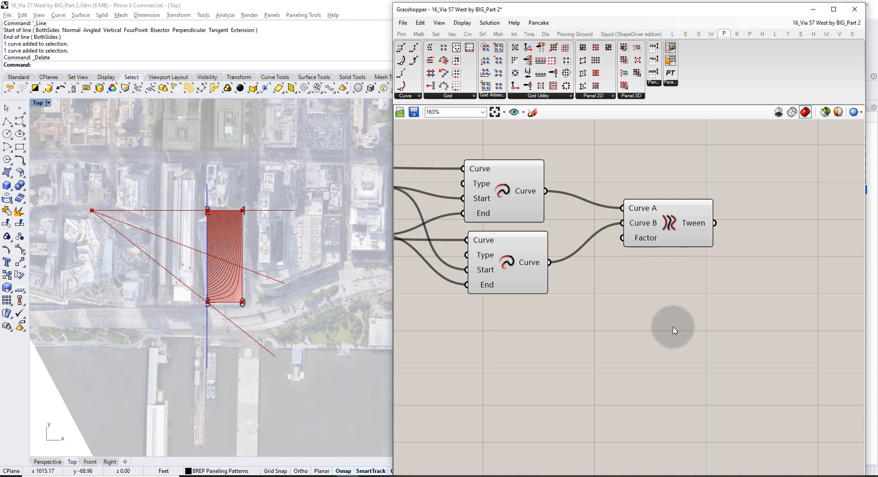
{"action": "double_click", "coordinate": [652, 319]}
{"action": "type", "text": "0.25"}
{"action": "key", "text": "Return"}
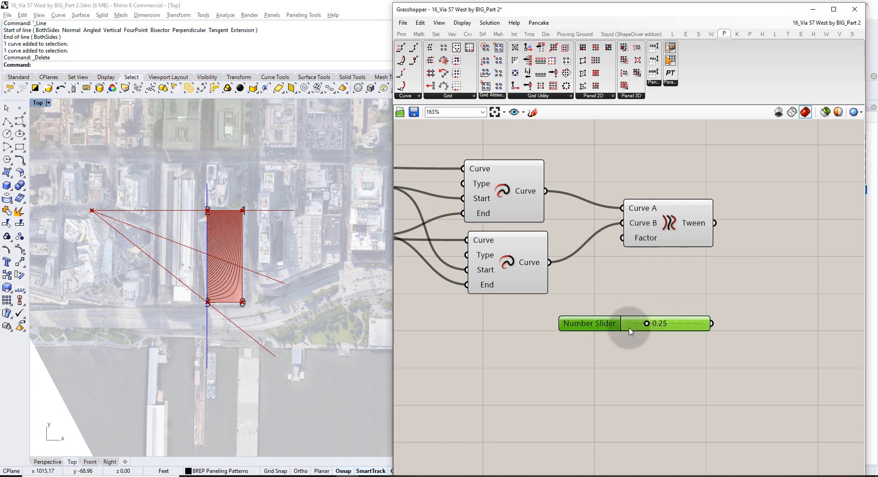
{"action": "left_click_drag", "start_coordinate": [646, 327], "coordinate": [622, 238]}
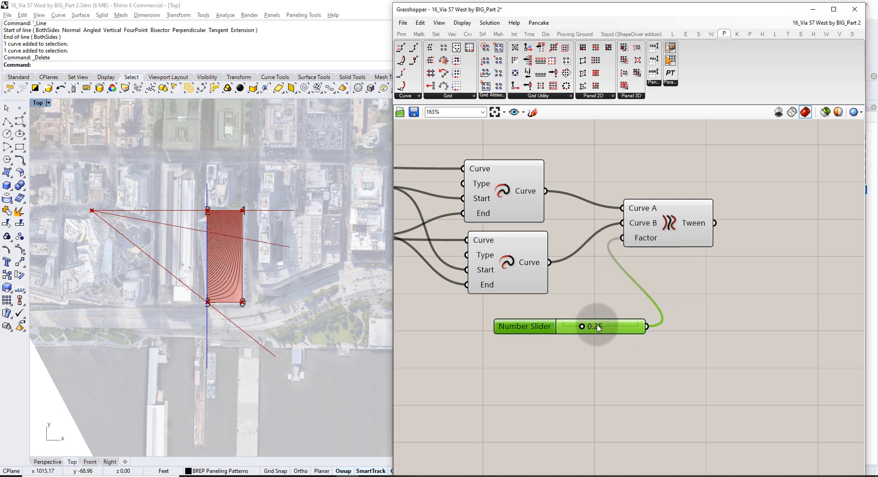
{"action": "left_click_drag", "start_coordinate": [582, 326], "coordinate": [567, 311]}
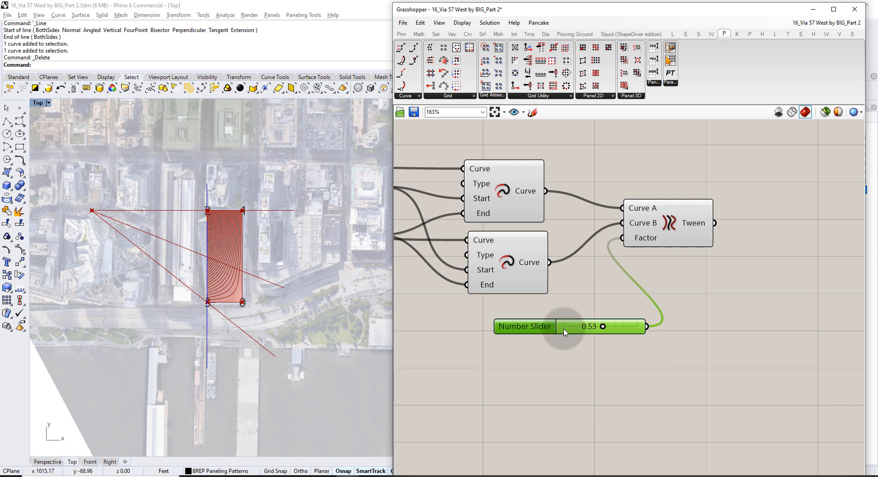
{"action": "key", "text": "Delete"}
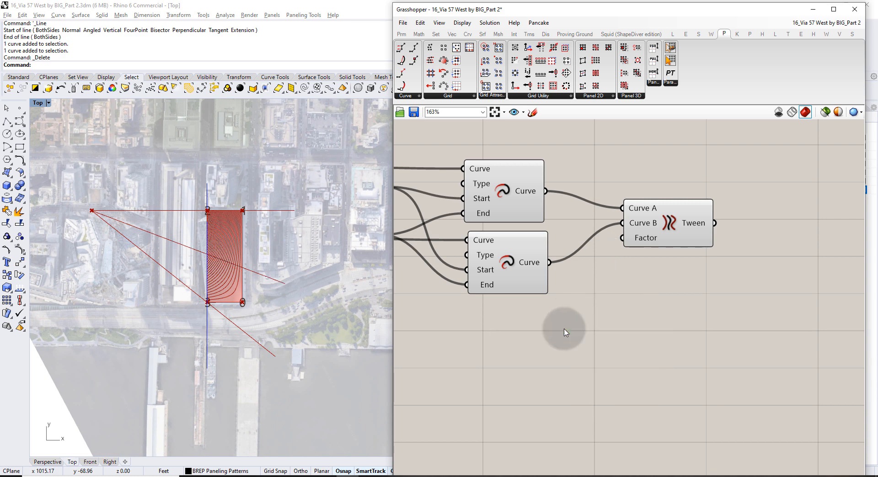
Add a Range component and connect its output to a new panel enlarged to list all the values
{"action": "double_click", "coordinate": [502, 344]}
{"action": "type", "text": "range"}
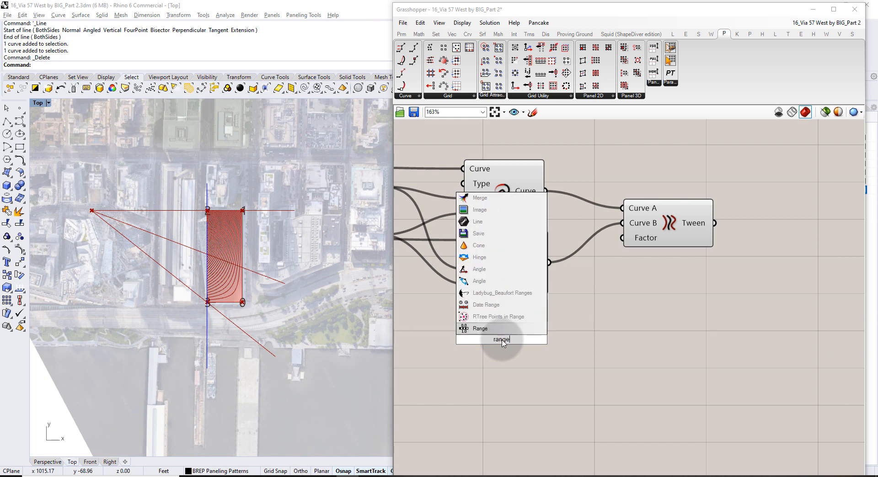
{"action": "key", "text": "Return"}
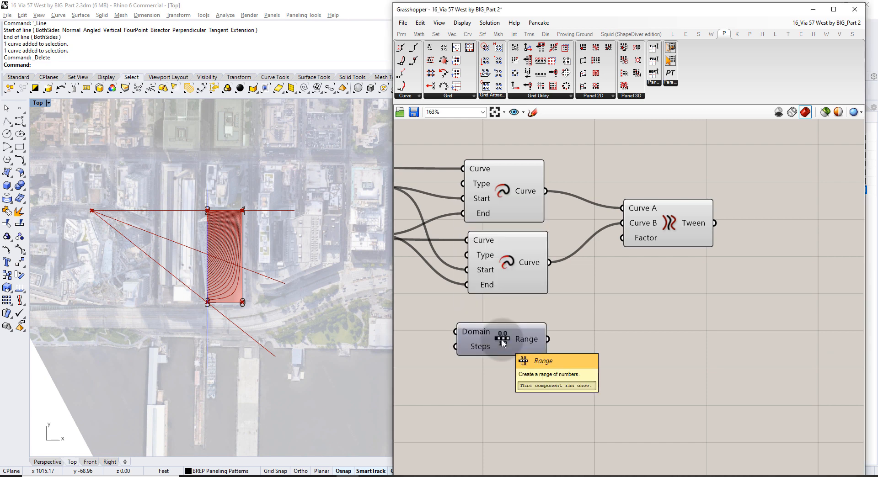
{"action": "double_click", "coordinate": [626, 348]}
{"action": "type", "text": "panel"}
{"action": "key", "text": "Return"}
{"action": "left_click_drag", "start_coordinate": [548, 340], "coordinate": [631, 328]}
{"action": "left_click_drag", "start_coordinate": [646, 358], "coordinate": [659, 468]}
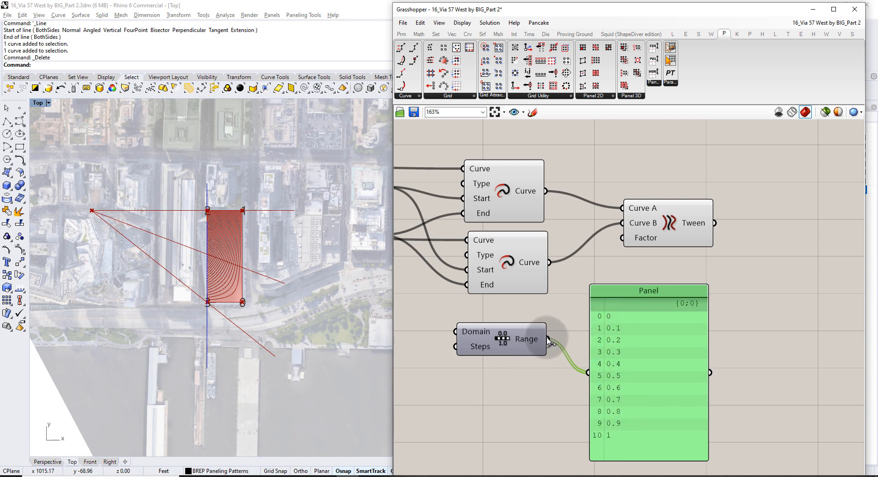
Connect the Range output to the Tween Curve's Factor input and inspect the radiating lines over the facade in Rhino
{"action": "left_click_drag", "start_coordinate": [548, 339], "coordinate": [623, 239]}
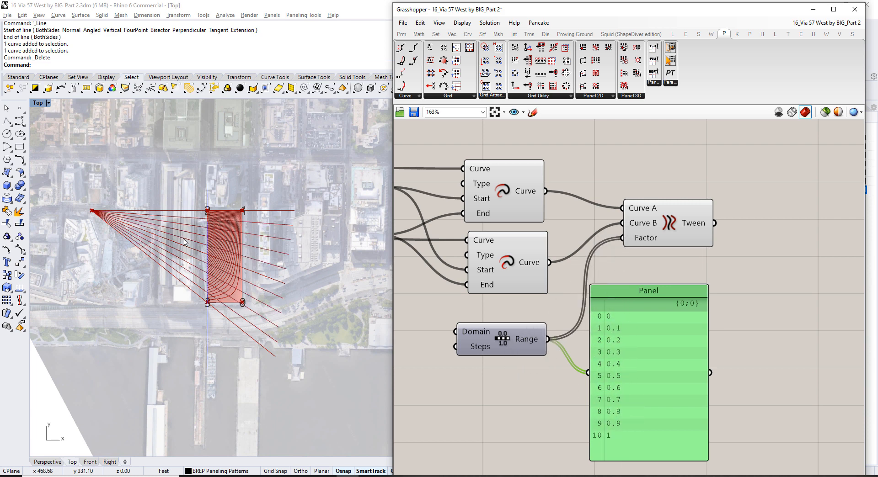
{"action": "scroll", "coordinate": [194, 235], "scroll_direction": "up", "scroll_amount": 5}
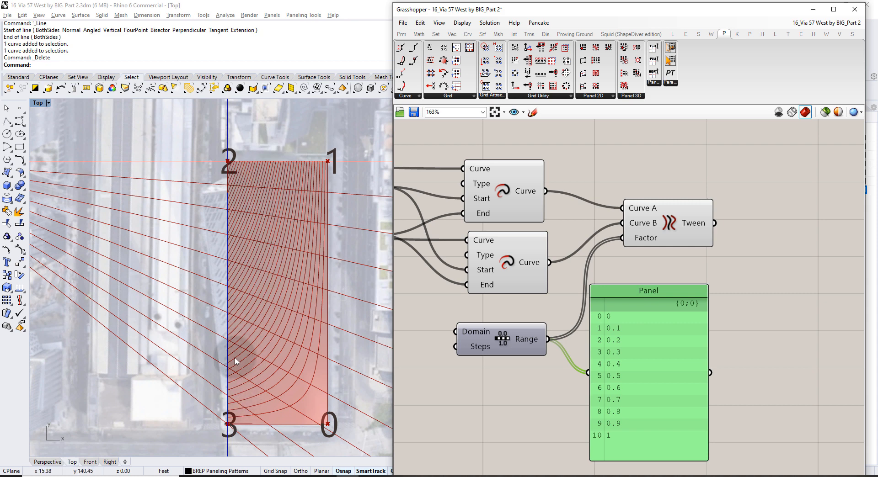
{"action": "right_click_drag", "start_coordinate": [273, 317], "coordinate": [268, 282]}
{"action": "scroll", "coordinate": [268, 282], "scroll_direction": "down", "scroll_amount": 3}
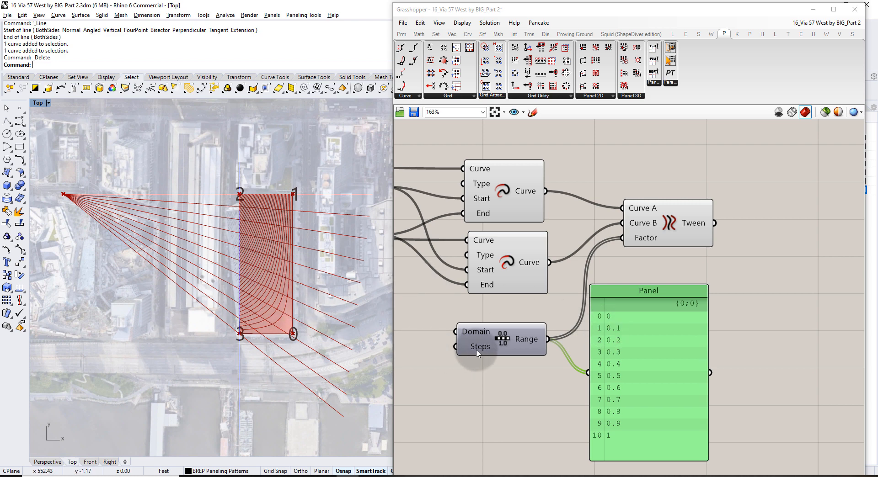
Add a number slider set to 25 and connect it to the Range component's Steps input
{"action": "mouse_move", "coordinate": [477, 353]}
{"action": "right_click_drag", "start_coordinate": [477, 353], "coordinate": [686, 293]}
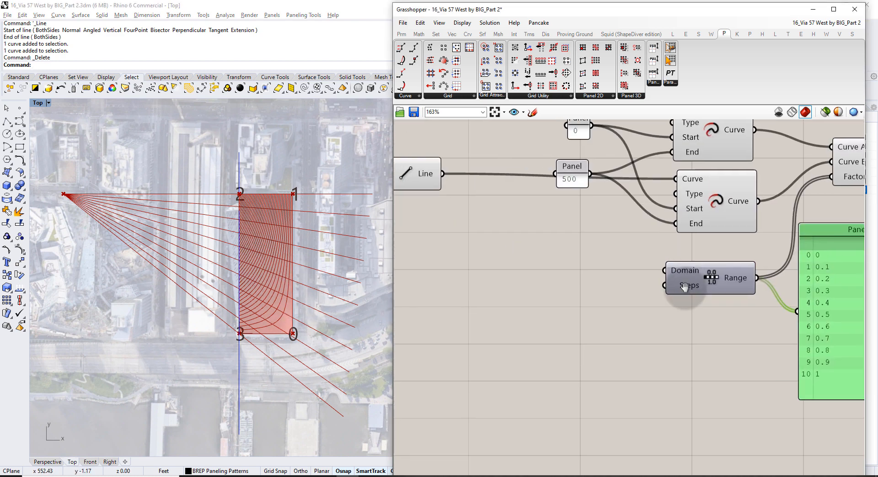
{"action": "double_click", "coordinate": [505, 310]}
{"action": "type", "text": "25"}
{"action": "key", "text": "Return"}
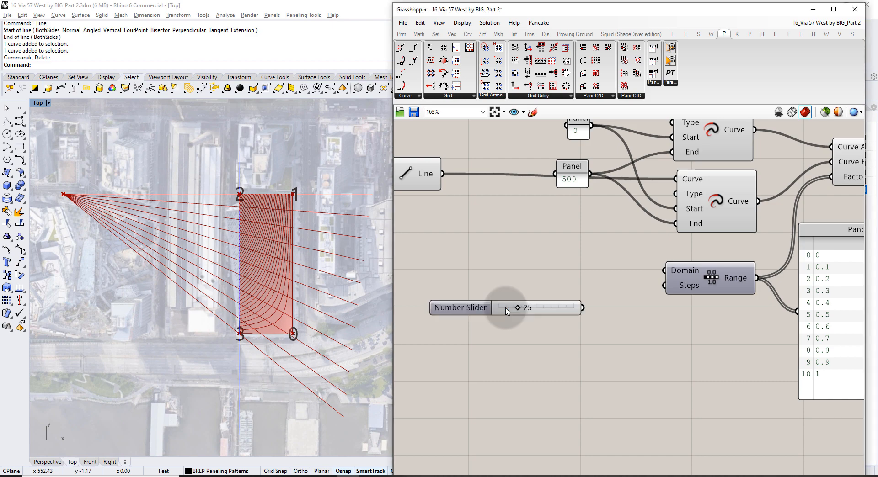
{"action": "left_click_drag", "start_coordinate": [579, 308], "coordinate": [664, 285]}
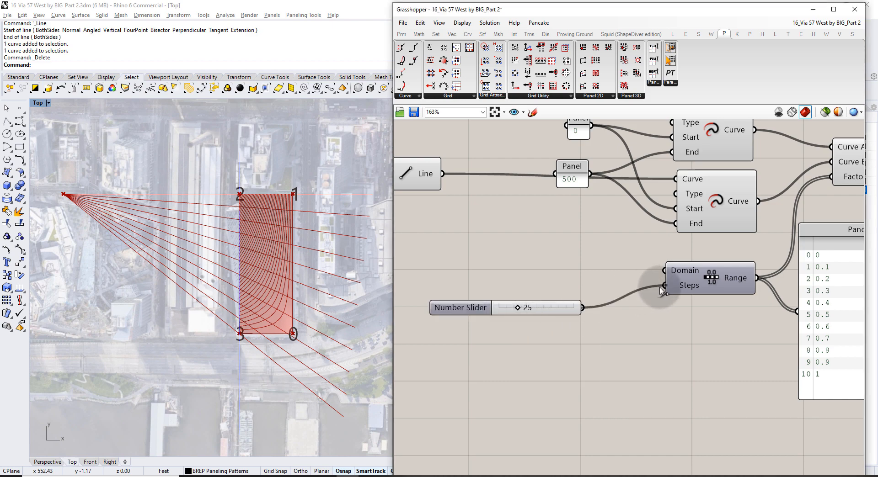
{"action": "scroll", "coordinate": [217, 198], "scroll_direction": "up", "scroll_amount": 5}
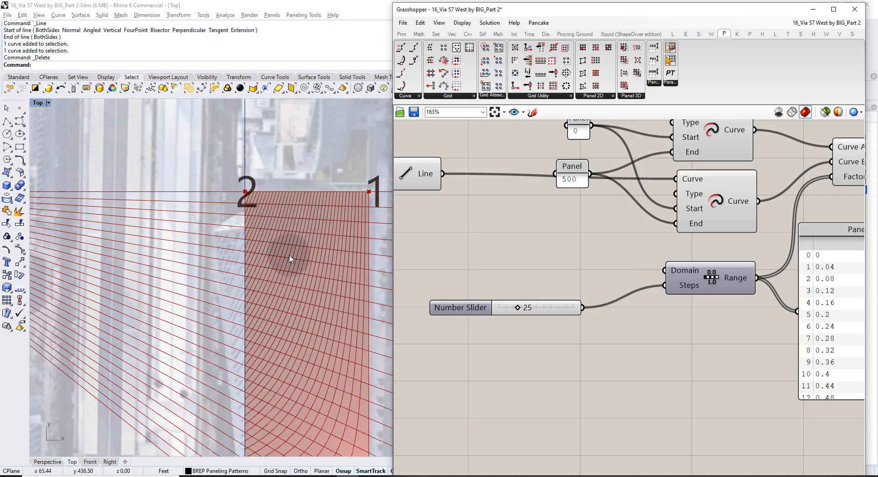
{"action": "scroll", "coordinate": [283, 274], "scroll_direction": "down", "scroll_amount": 3}
Rename the steps slider as Vertical Divisions and align it with the Range component's Steps input
{"action": "left_click_drag", "start_coordinate": [516, 307], "coordinate": [481, 315]}
{"action": "left_click", "coordinate": [533, 352]}
{"action": "right_click", "coordinate": [478, 310]}
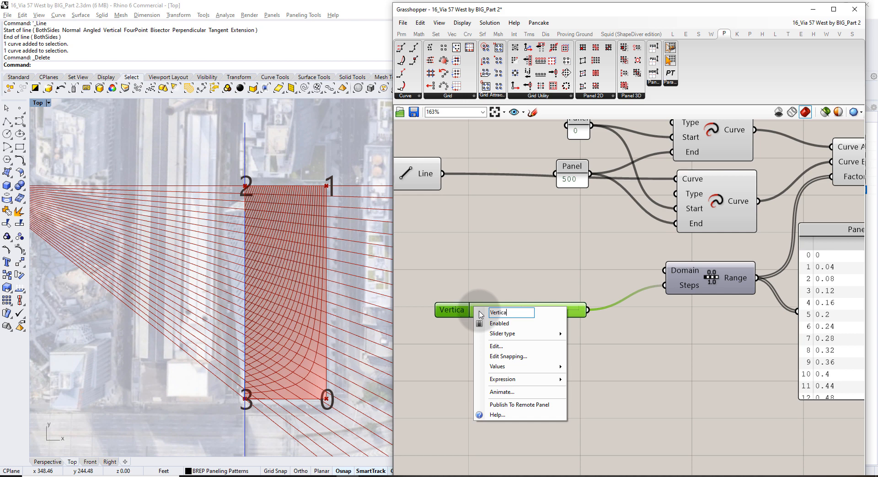
{"action": "type", "text": "Vertical Division"}
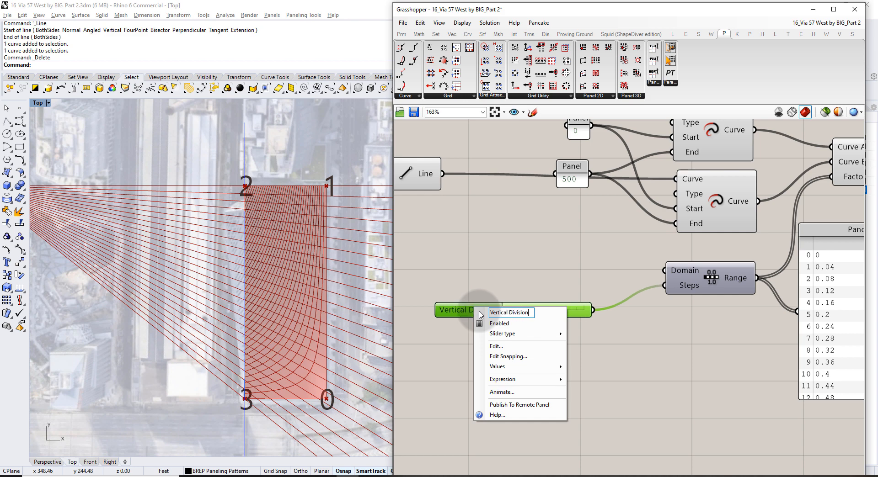
{"action": "type", "text": "s"}
{"action": "key", "text": "Return"}
{"action": "left_click_drag", "start_coordinate": [479, 312], "coordinate": [472, 288]}
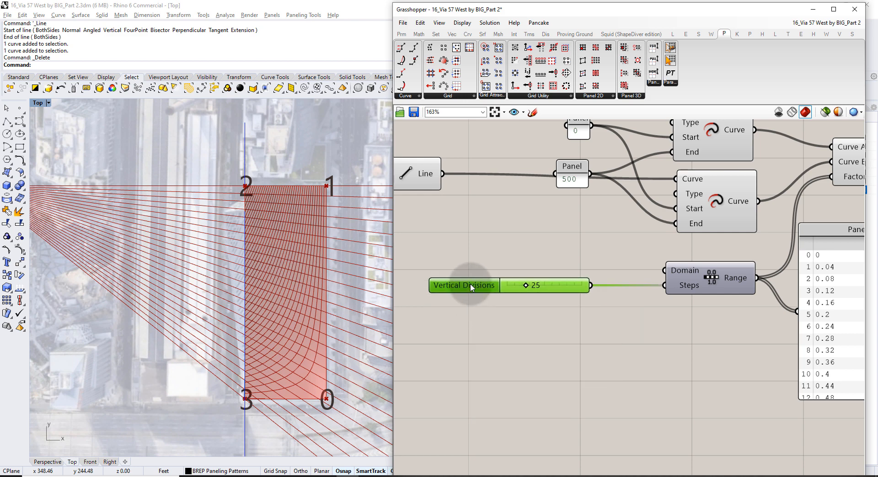
{"action": "left_click", "coordinate": [483, 264]}
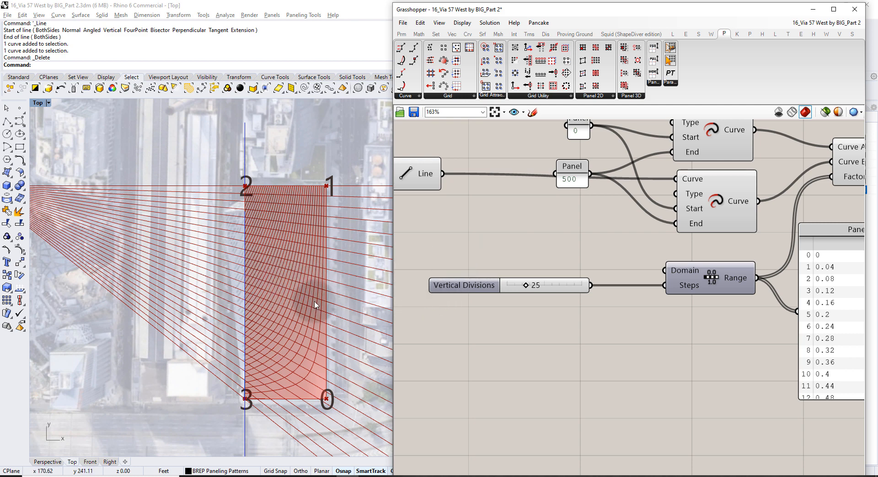
Delete the panel listing the Range values and inspect the highlighted tween lines against the facade in Rhino's Perspective view
{"action": "right_click_drag", "start_coordinate": [738, 301], "coordinate": [455, 338]}
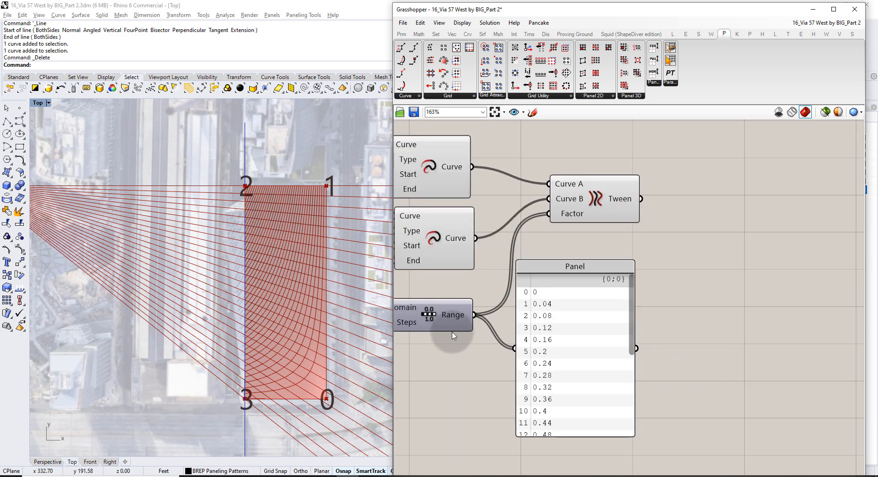
{"action": "left_click", "coordinate": [551, 323]}
{"action": "key", "text": "Delete"}
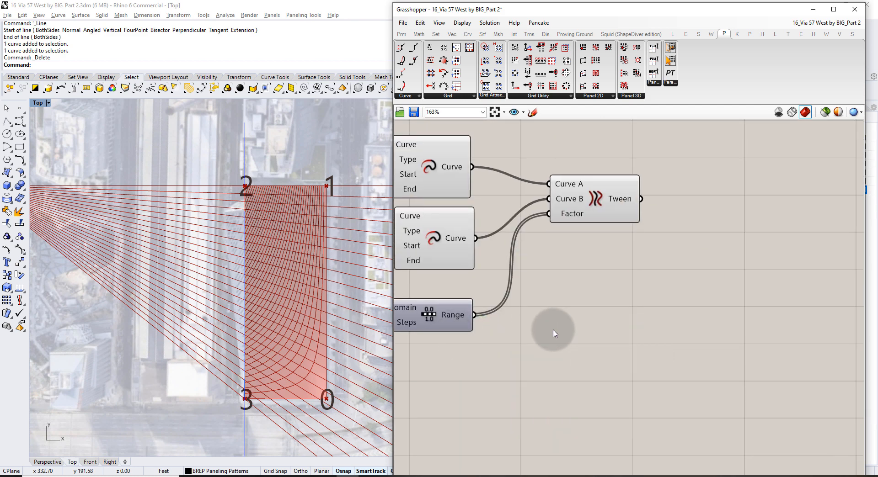
{"action": "scroll", "coordinate": [610, 248], "scroll_direction": "down", "scroll_amount": 3}
{"action": "left_click", "coordinate": [655, 262]}
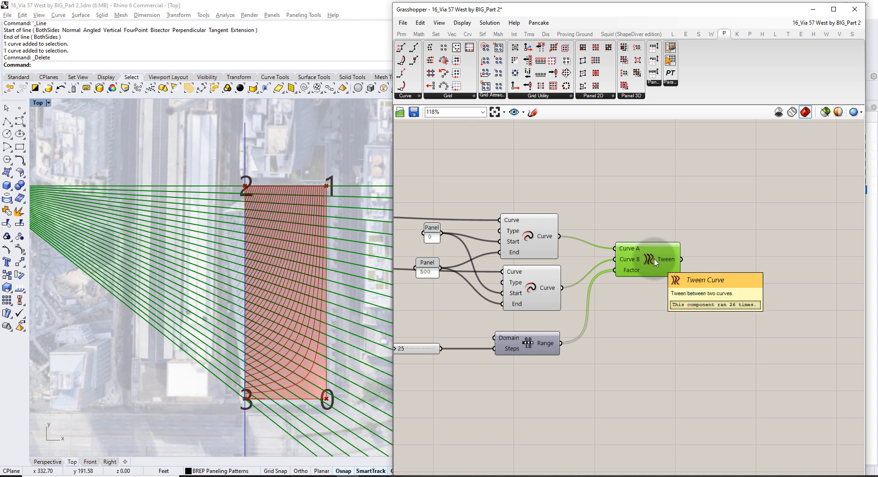
{"action": "left_click", "coordinate": [47, 463]}
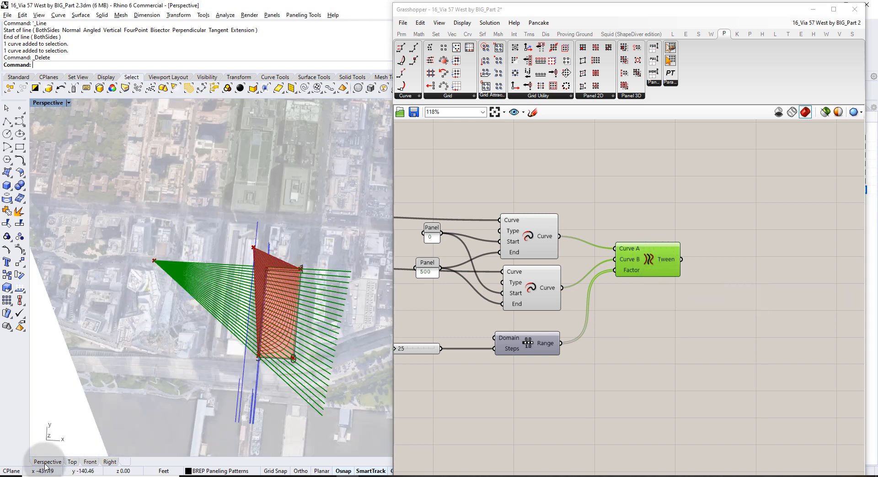
{"action": "right_click_drag", "start_coordinate": [305, 358], "coordinate": [280, 252]}
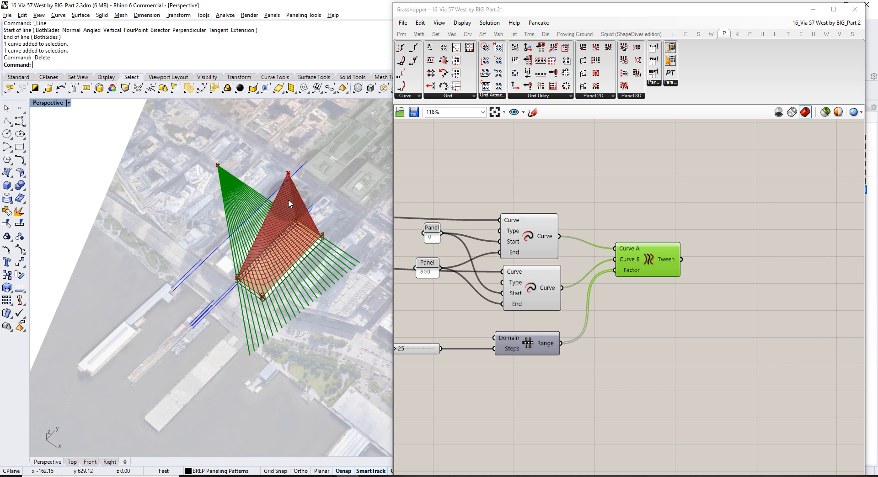
{"action": "left_click", "coordinate": [680, 210]}
Add a Brep | Plane intersection component to the canvas above and beyond the Tween Curve component
{"action": "right_click_drag", "start_coordinate": [763, 176], "coordinate": [627, 199]}
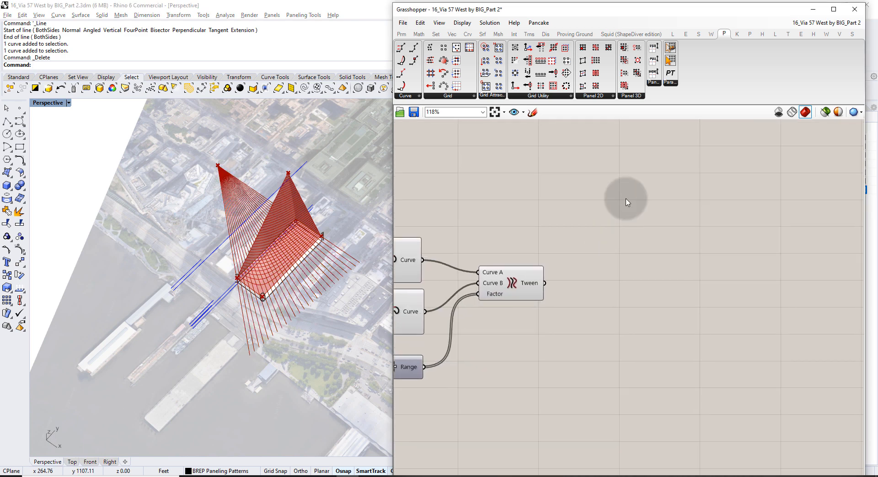
{"action": "double_click", "coordinate": [626, 202]}
{"action": "type", "text": "brep plan"}
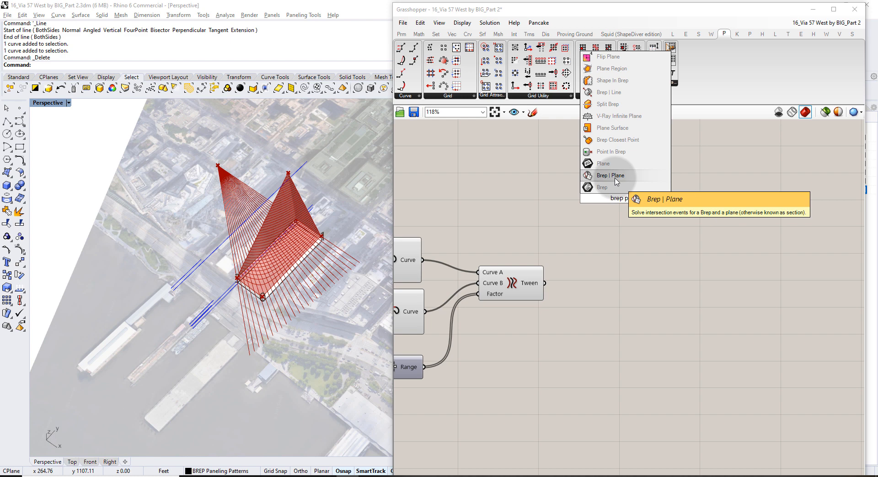
{"action": "left_click", "coordinate": [616, 179]}
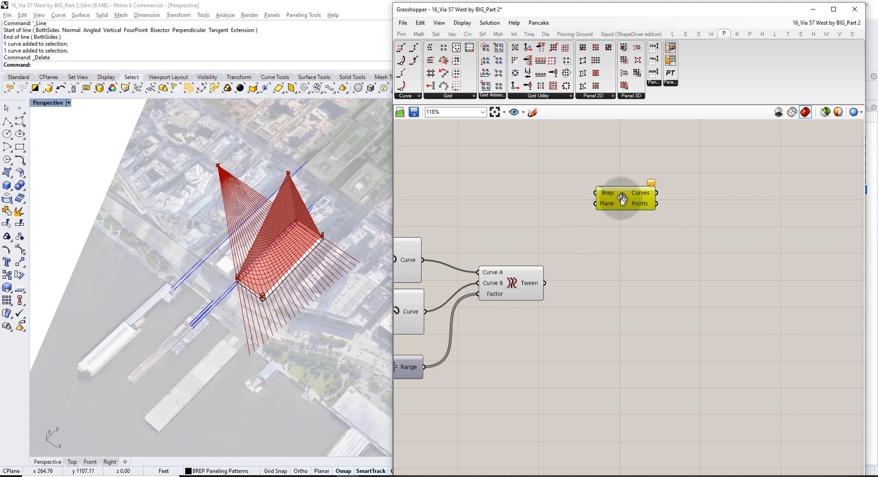
{"action": "left_click_drag", "start_coordinate": [607, 201], "coordinate": [626, 199]}
Connect the Front Facade Sweep brep to the Brep input of the Brep | Plane component
{"action": "scroll", "coordinate": [583, 199], "scroll_direction": "down", "scroll_amount": 3}
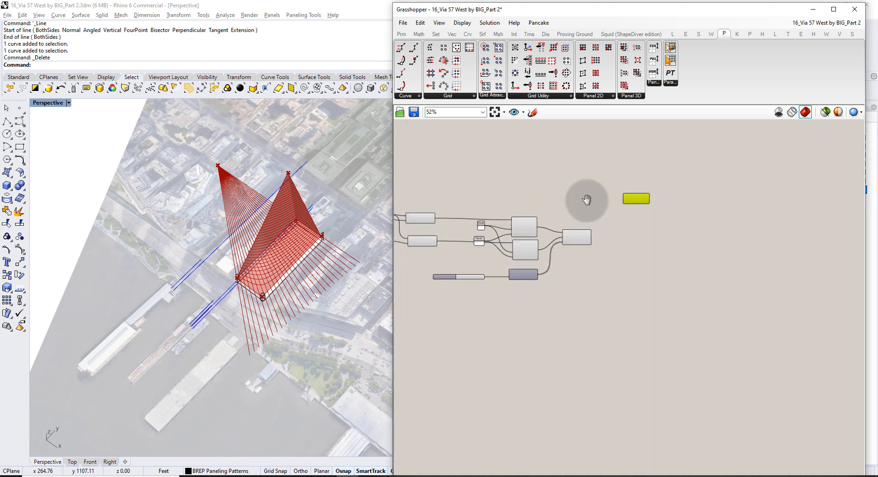
{"action": "scroll", "coordinate": [556, 217], "scroll_direction": "up", "scroll_amount": 3}
{"action": "left_click", "coordinate": [556, 171]}
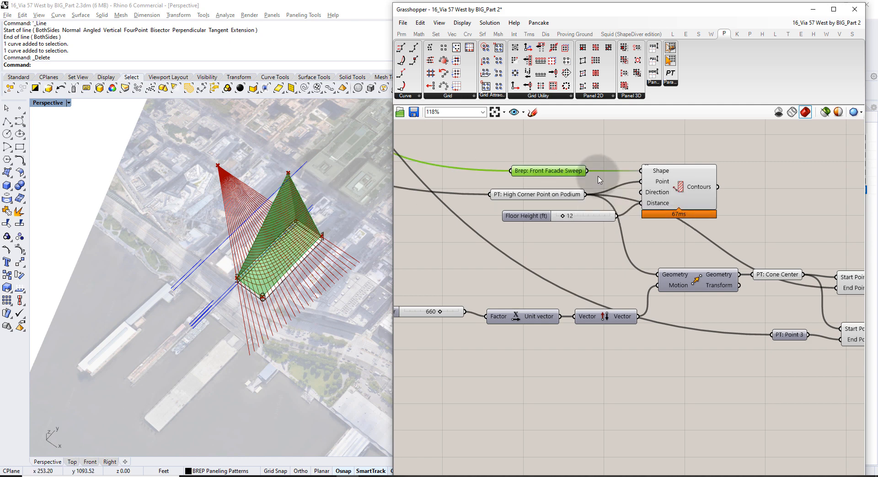
{"action": "left_click_drag", "start_coordinate": [589, 171], "coordinate": [717, 193]}
{"action": "scroll", "coordinate": [605, 173], "scroll_direction": "down", "scroll_amount": 3}
{"action": "scroll", "coordinate": [828, 191], "scroll_direction": "up", "scroll_amount": 3}
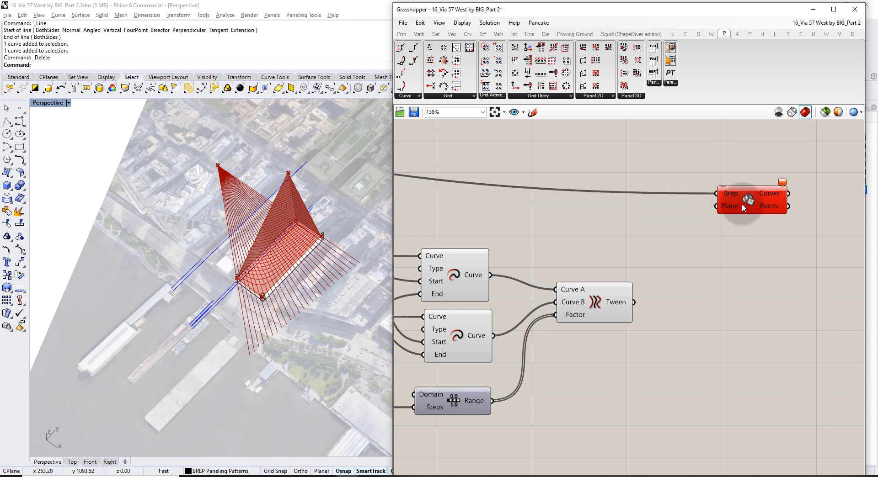
Add a Construct Plane component and place it between the Tween Curve and Brep | Plane components
{"action": "mouse_move", "coordinate": [736, 206]}
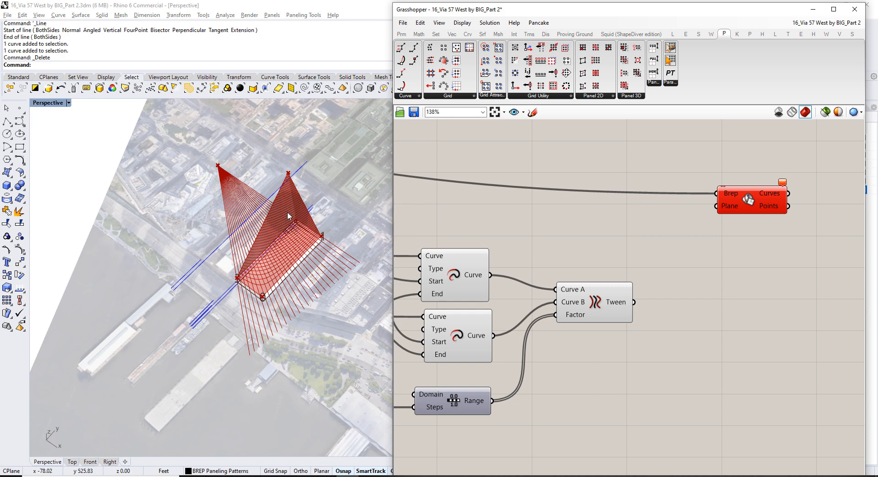
{"action": "right_click_drag", "start_coordinate": [270, 230], "coordinate": [203, 174]}
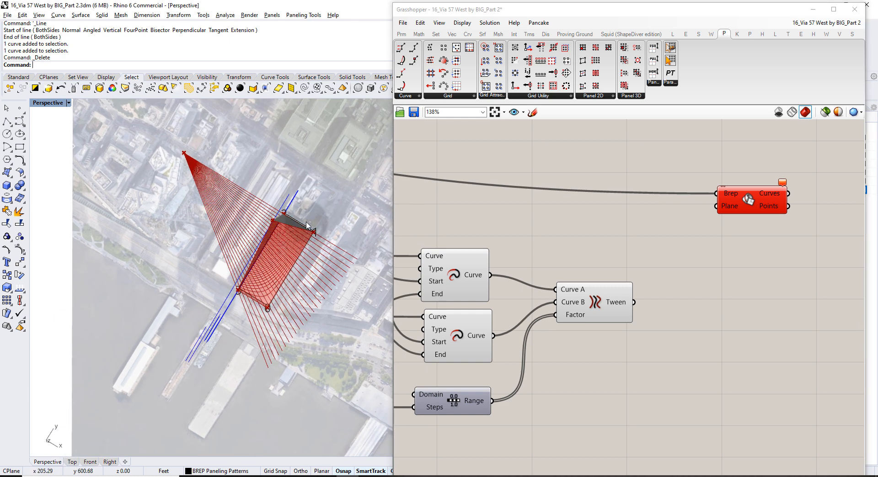
{"action": "right_click_drag", "start_coordinate": [780, 280], "coordinate": [736, 274]}
{"action": "double_click", "coordinate": [618, 293]}
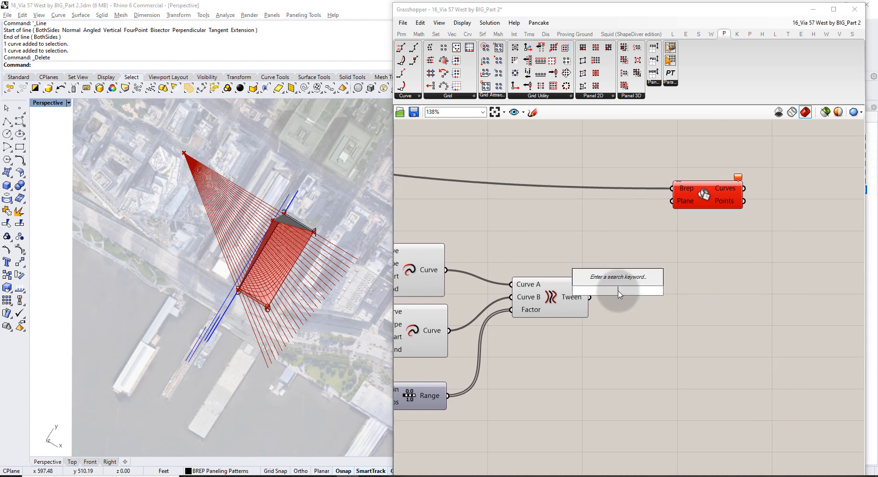
{"action": "type", "text": "construc"}
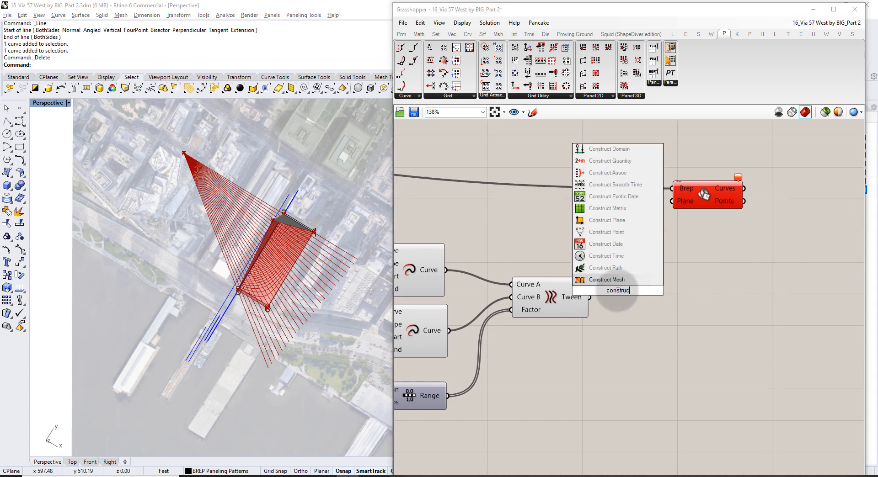
{"action": "type", "text": "t plane"}
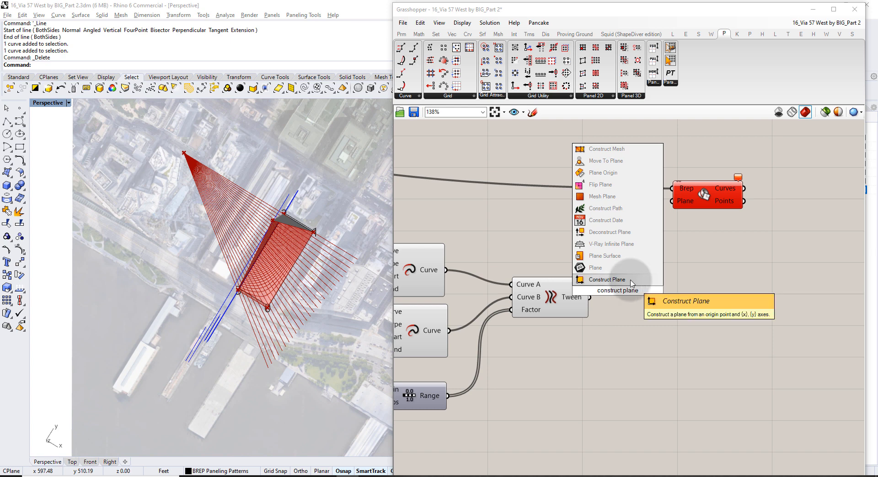
{"action": "left_click", "coordinate": [631, 284]}
{"action": "left_click_drag", "start_coordinate": [631, 285], "coordinate": [667, 260]}
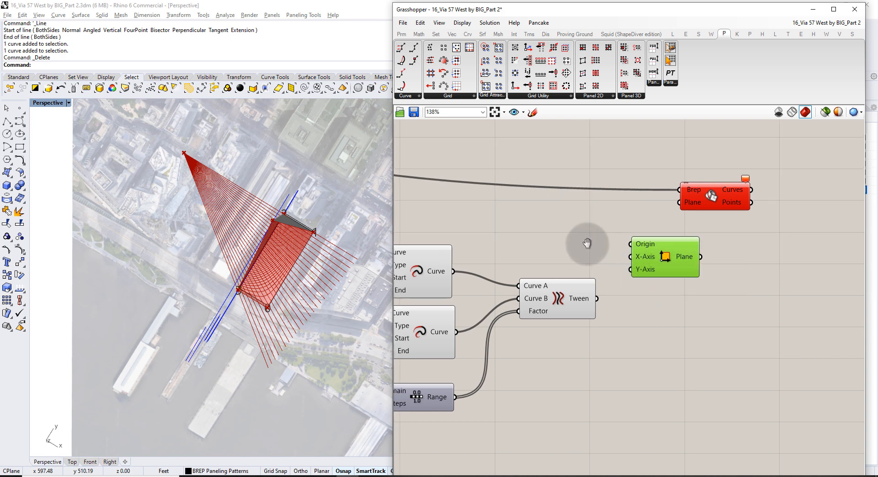
Connect the Cone Center point to the Construct Plane component's Origin input
{"action": "right_click_drag", "start_coordinate": [582, 241], "coordinate": [688, 262]}
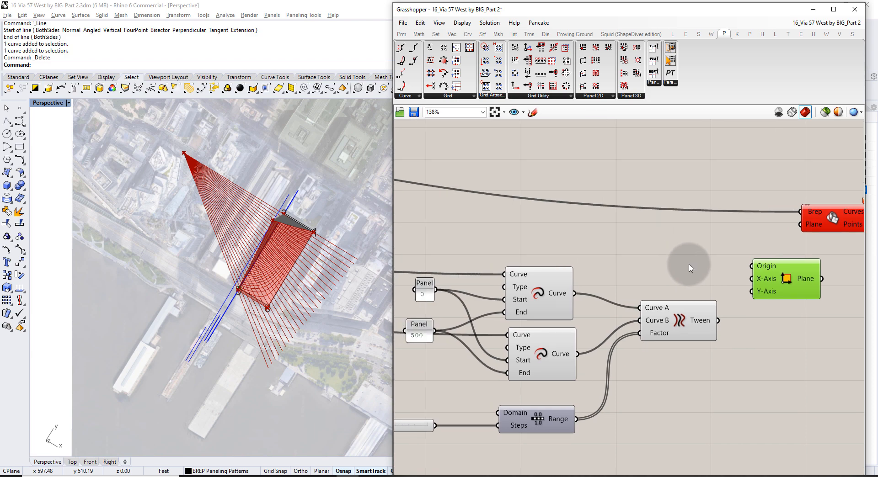
{"action": "middle_click", "coordinate": [155, 153]}
{"action": "scroll", "coordinate": [155, 153], "scroll_direction": "up", "scroll_amount": 9}
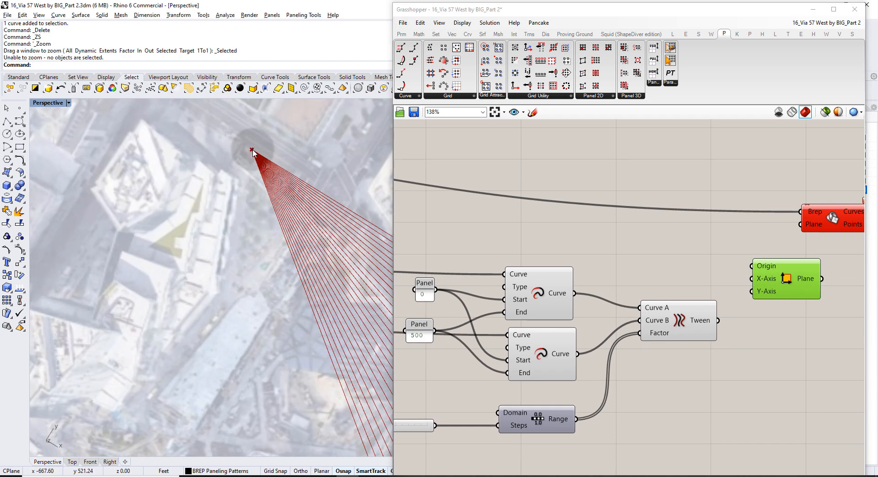
{"action": "scroll", "coordinate": [252, 151], "scroll_direction": "down", "scroll_amount": 5}
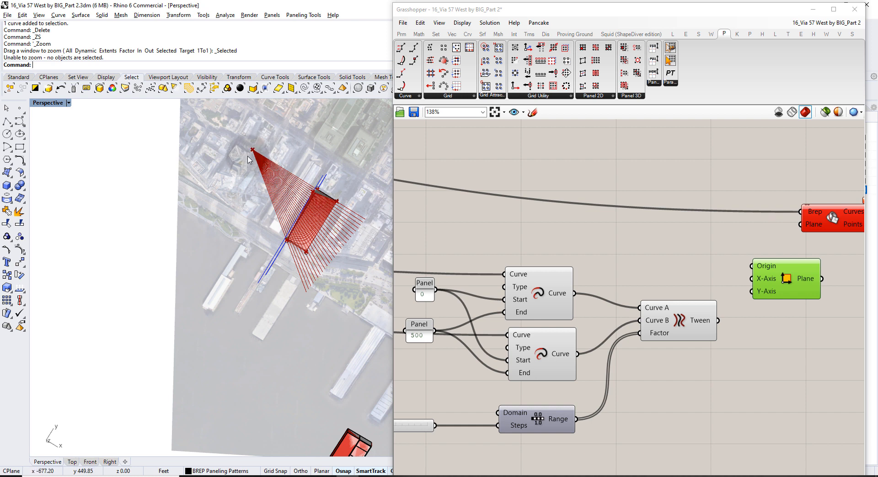
{"action": "left_click_drag", "start_coordinate": [765, 266], "coordinate": [683, 231]}
{"action": "right_click_drag", "start_coordinate": [522, 227], "coordinate": [648, 223]}
{"action": "scroll", "coordinate": [646, 227], "scroll_direction": "down", "scroll_amount": 2}
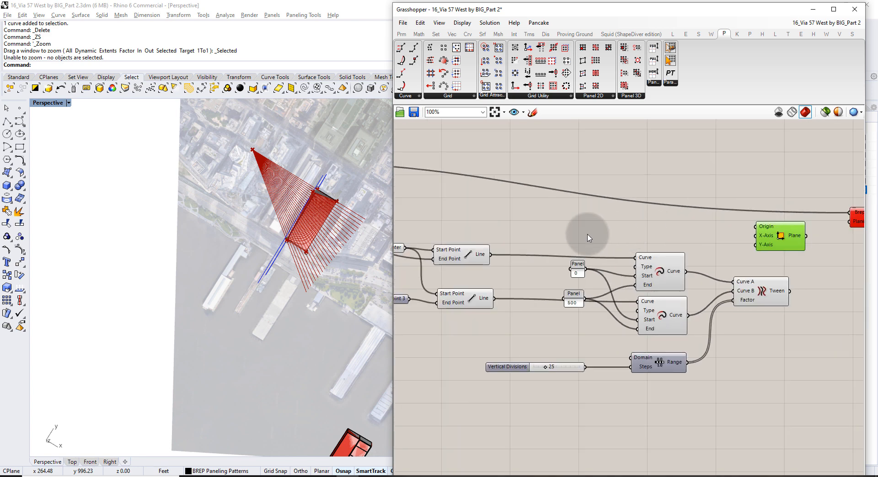
{"action": "right_click_drag", "start_coordinate": [526, 226], "coordinate": [582, 225]}
{"action": "mouse_move", "coordinate": [438, 240]}
{"action": "right_mouse_down"}
{"action": "mouse_move", "coordinate": [485, 237]}
{"action": "mouse_move", "coordinate": [438, 247]}
{"action": "right_mouse_up"}
{"action": "left_click", "coordinate": [486, 241]}
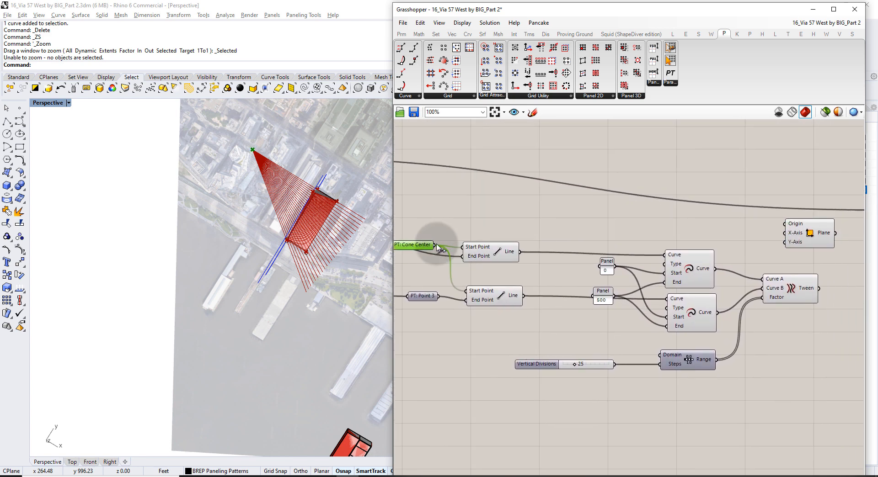
{"action": "left_click_drag", "start_coordinate": [437, 247], "coordinate": [750, 217]}
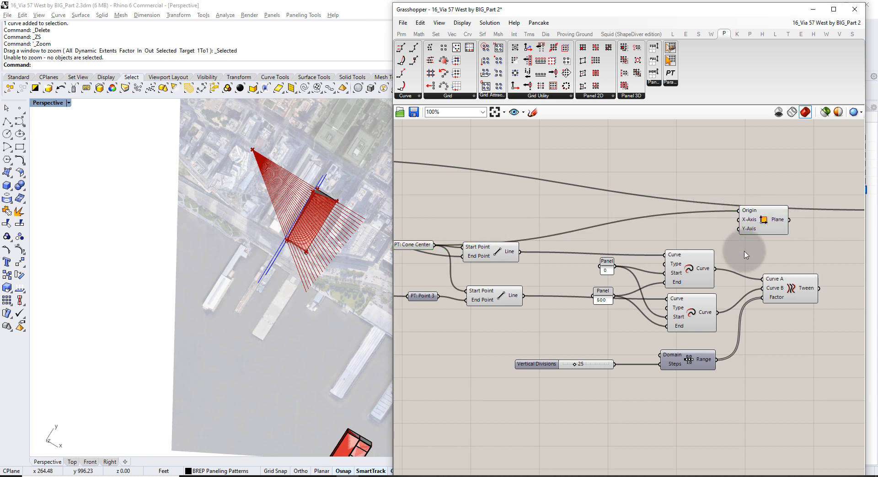
Highlight the Tween Curve lines and move the Construct Plane component past the Tween output, below Brep | Plane
{"action": "scroll", "coordinate": [750, 234], "scroll_direction": "up", "scroll_amount": 3}
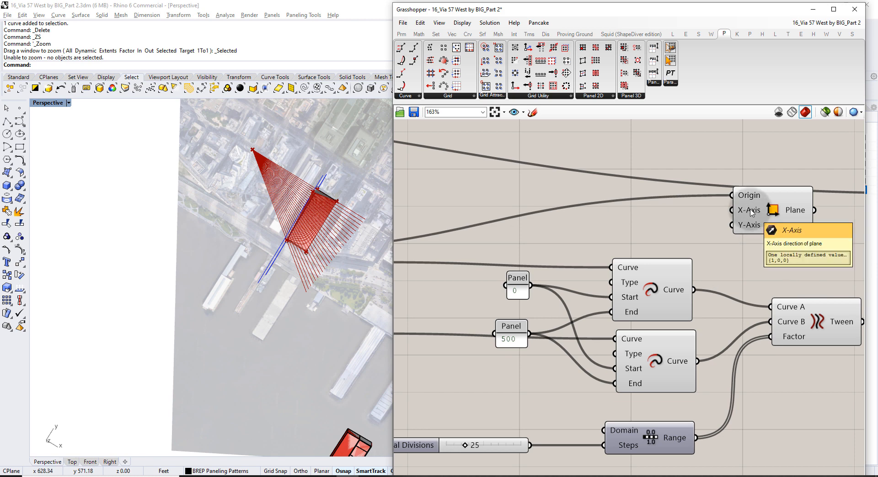
{"action": "right_click_drag", "start_coordinate": [743, 251], "coordinate": [501, 256]}
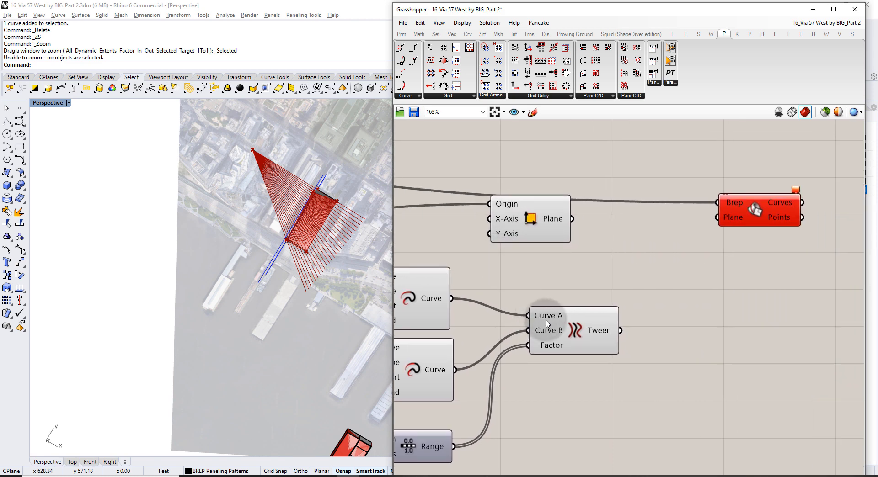
{"action": "left_click", "coordinate": [574, 326]}
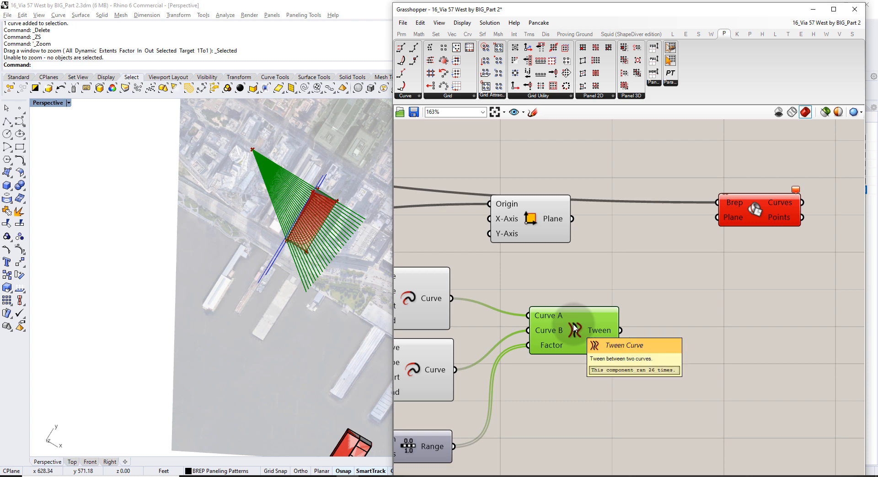
{"action": "left_click_drag", "start_coordinate": [555, 230], "coordinate": [716, 291]}
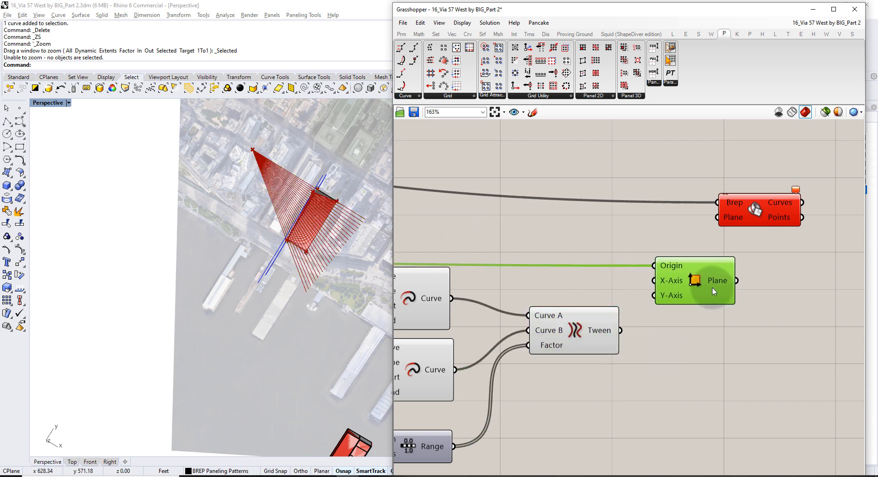
Connect the Tween Curve output to the Construct Plane component's X-Axis input and check the radiating lines from the cone center
{"action": "left_click", "coordinate": [587, 335]}
{"action": "left_click_drag", "start_coordinate": [620, 330], "coordinate": [655, 280]}
{"action": "left_click", "coordinate": [665, 340]}
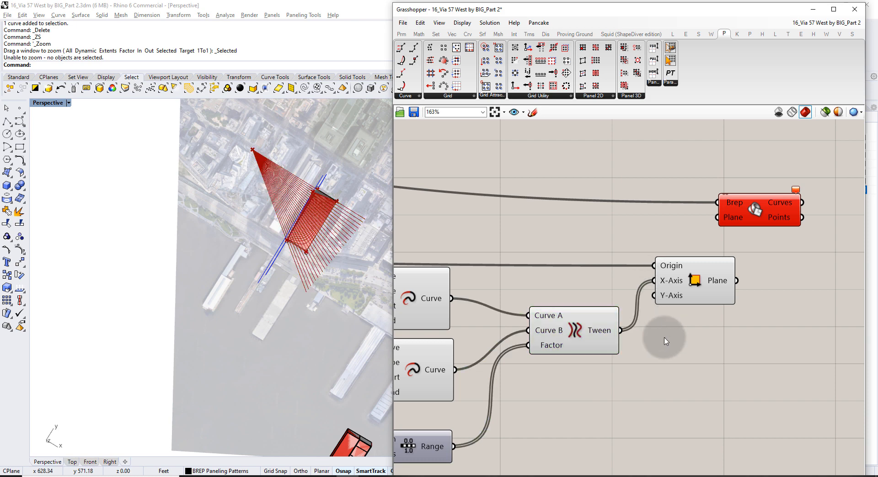
{"action": "left_click", "coordinate": [668, 295]}
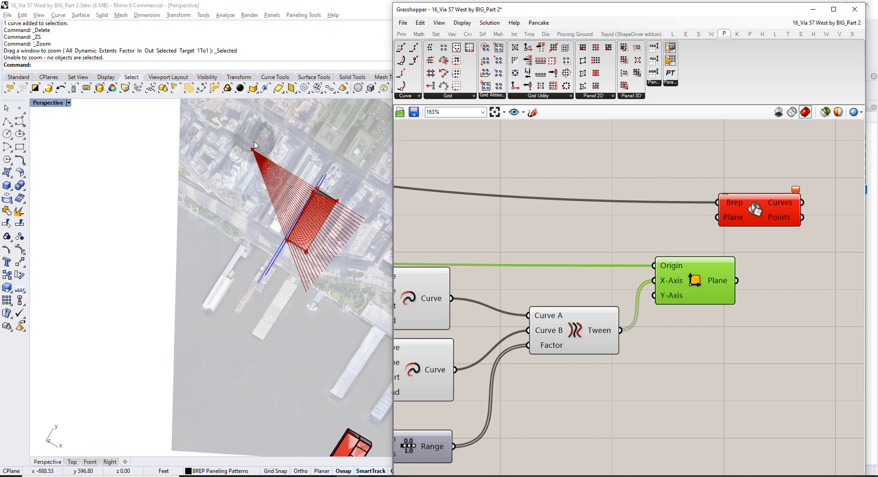
{"action": "right_click_drag", "start_coordinate": [340, 284], "coordinate": [280, 292]}
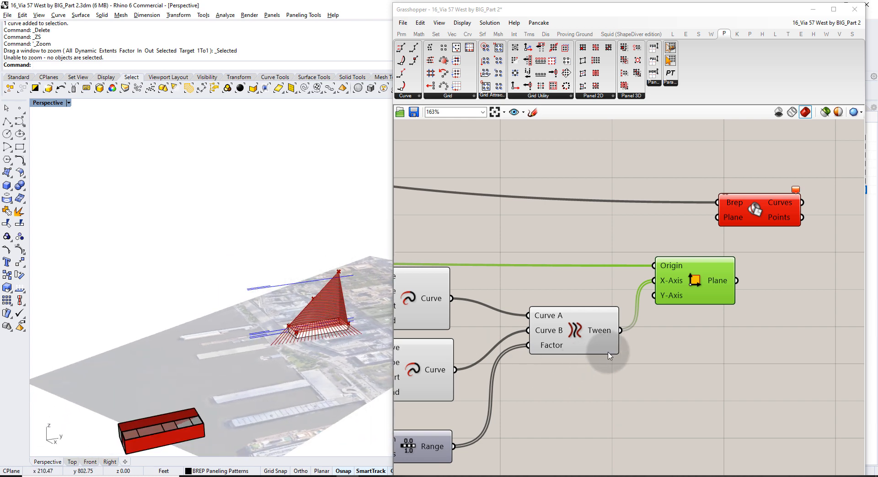
Add a Unit Z vector component below Tween Curve and connect it to the Construct Plane component's Y-Axis input
{"action": "double_click", "coordinate": [659, 374]}
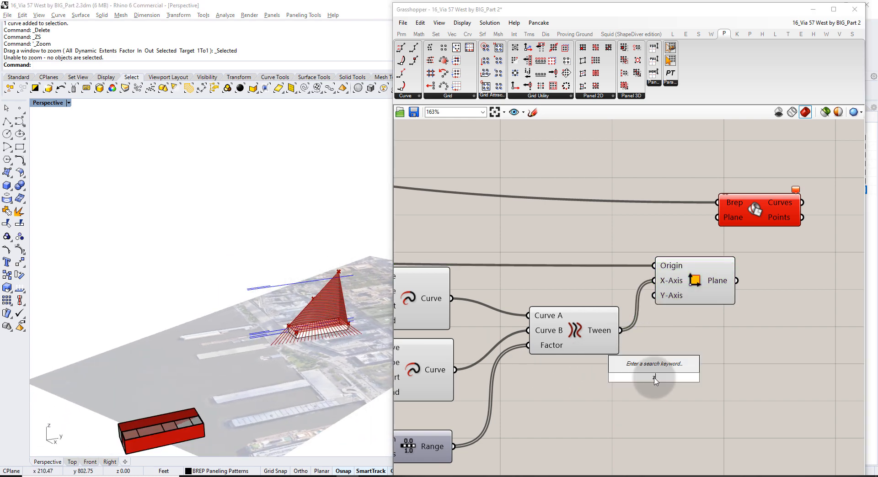
{"action": "type", "text": "z"}
{"action": "key", "text": "Return"}
{"action": "left_click_drag", "start_coordinate": [662, 378], "coordinate": [721, 292]}
{"action": "left_click", "coordinate": [723, 345]}
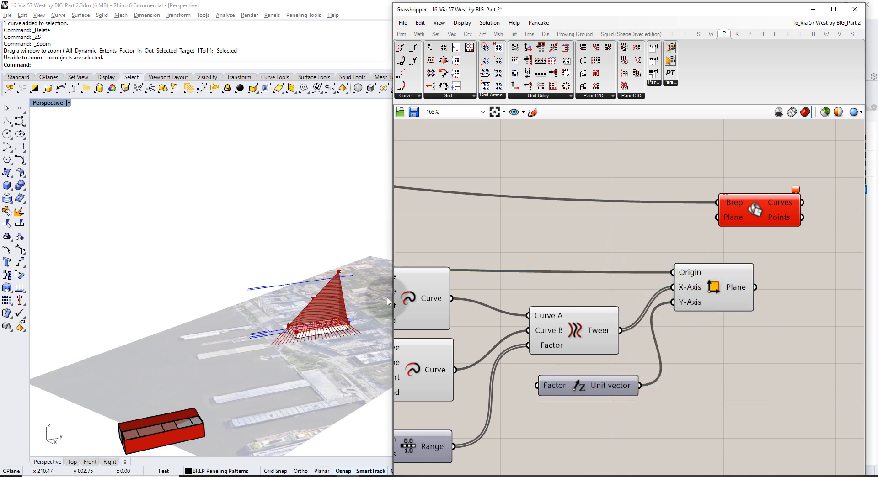
Set the Grasshopper preview plane size to 3000
{"action": "right_click_drag", "start_coordinate": [387, 302], "coordinate": [314, 326]}
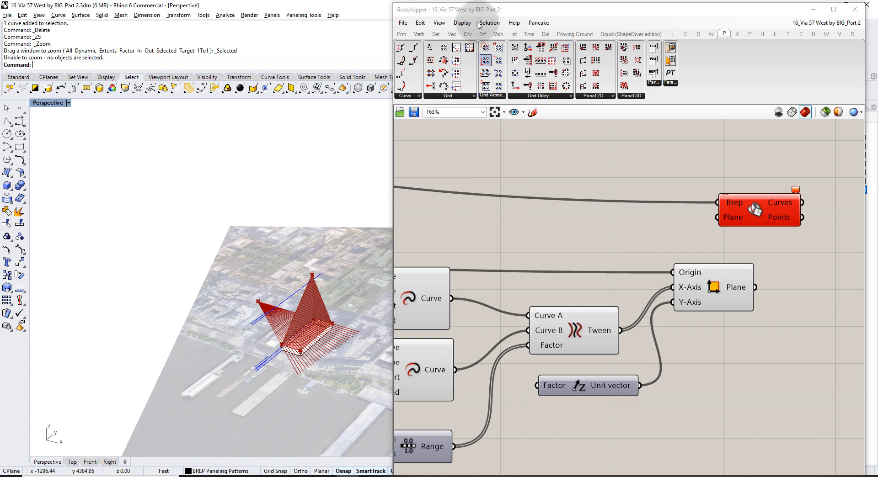
{"action": "left_click", "coordinate": [462, 23]}
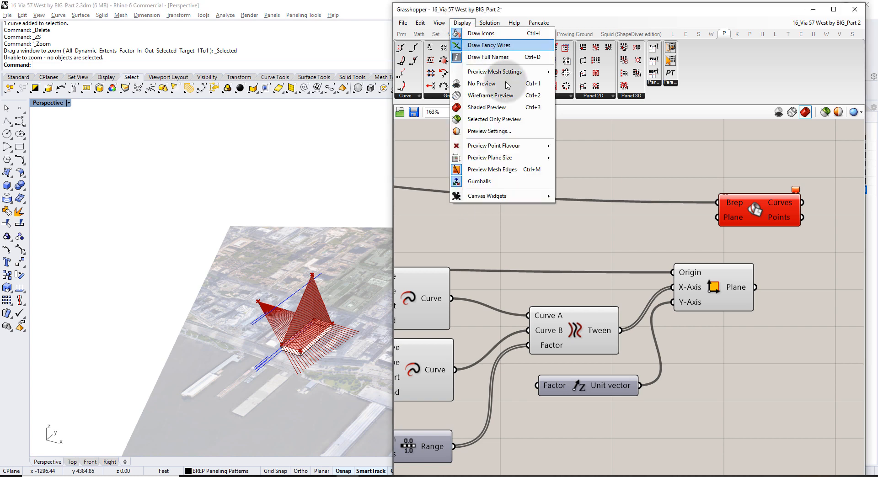
{"action": "mouse_move", "coordinate": [531, 158]}
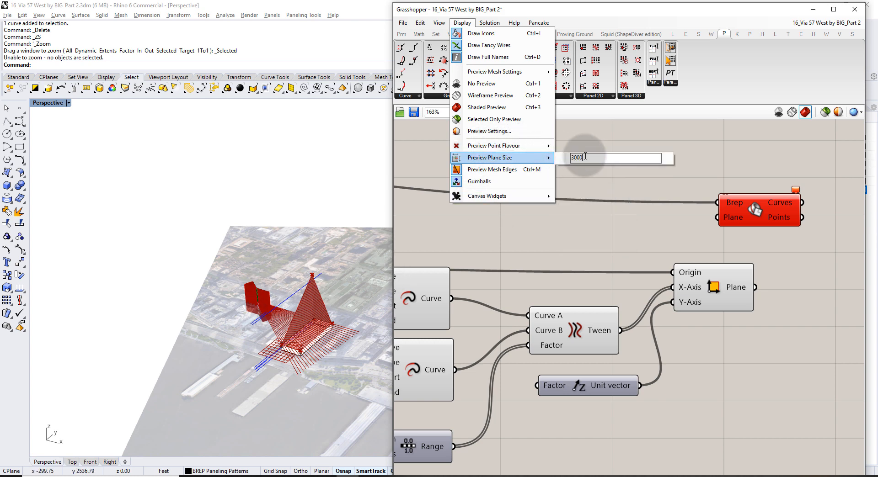
{"action": "left_click", "coordinate": [605, 184]}
{"action": "right_click_drag", "start_coordinate": [322, 230], "coordinate": [289, 220], "text": "shift"}
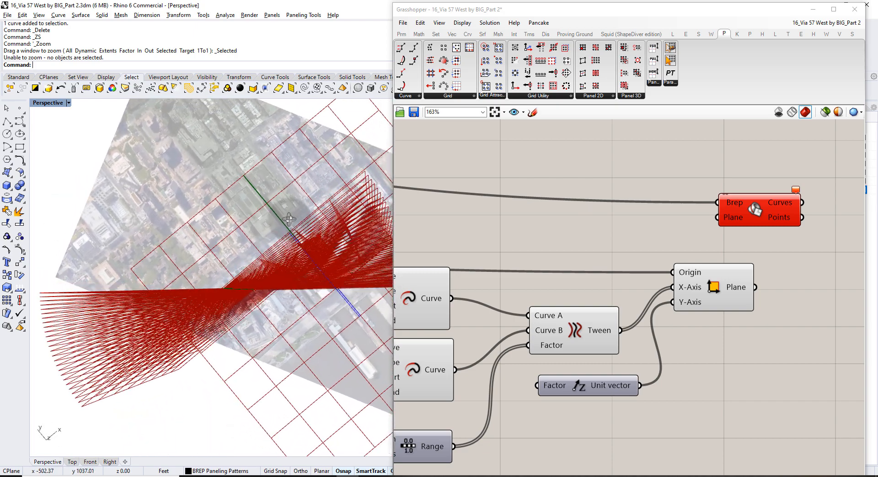
Examine in the Top view how the enlarged planes radiate from the cone center across the facade footprint
{"action": "left_click", "coordinate": [72, 462]}
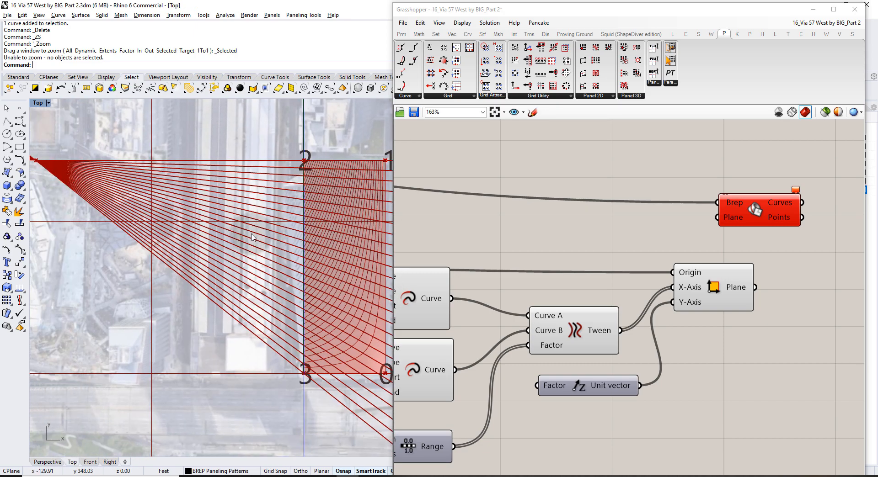
{"action": "scroll", "coordinate": [251, 236], "scroll_direction": "down", "scroll_amount": 5}
{"action": "scroll", "coordinate": [135, 199], "scroll_direction": "down", "scroll_amount": 4}
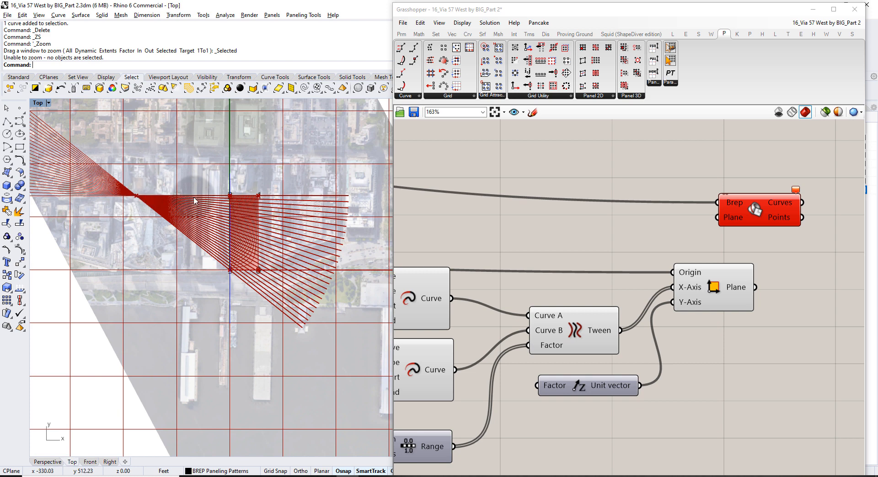
{"action": "scroll", "coordinate": [287, 203], "scroll_direction": "up", "scroll_amount": 4}
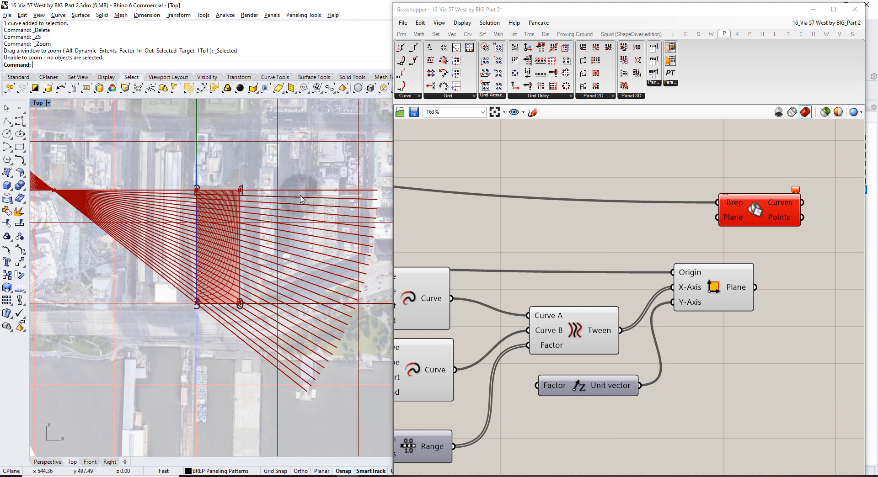
{"action": "scroll", "coordinate": [210, 222], "scroll_direction": "up", "scroll_amount": 4}
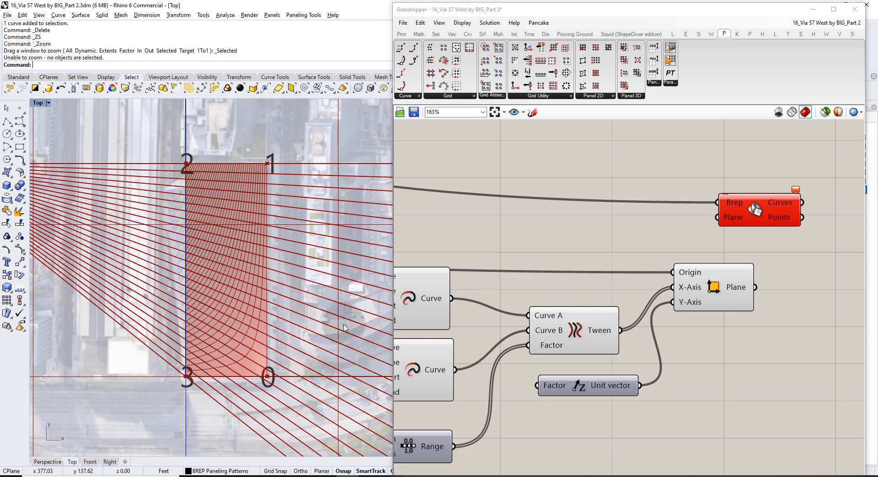
Examine in the Perspective view how the vertical planes cut through the curved front facade
{"action": "left_click", "coordinate": [59, 462]}
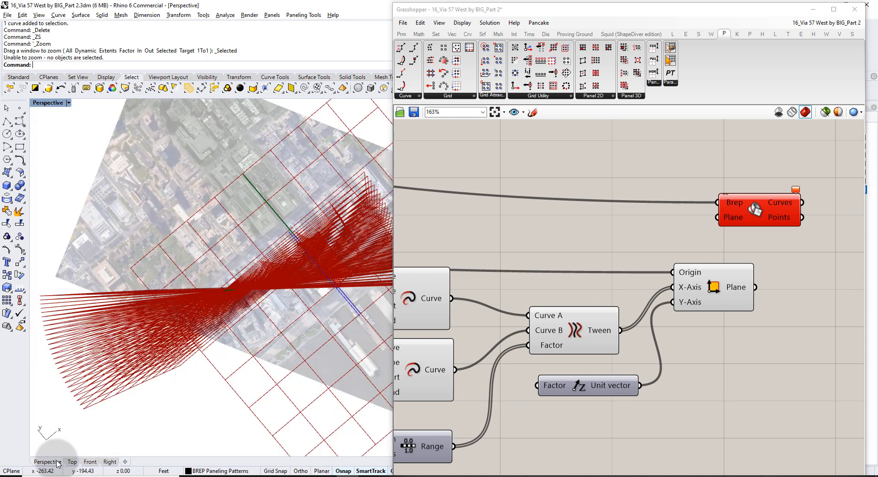
{"action": "right_click_drag", "start_coordinate": [267, 293], "coordinate": [191, 204]}
{"action": "right_click_drag", "start_coordinate": [292, 288], "coordinate": [204, 220], "text": "shift"}
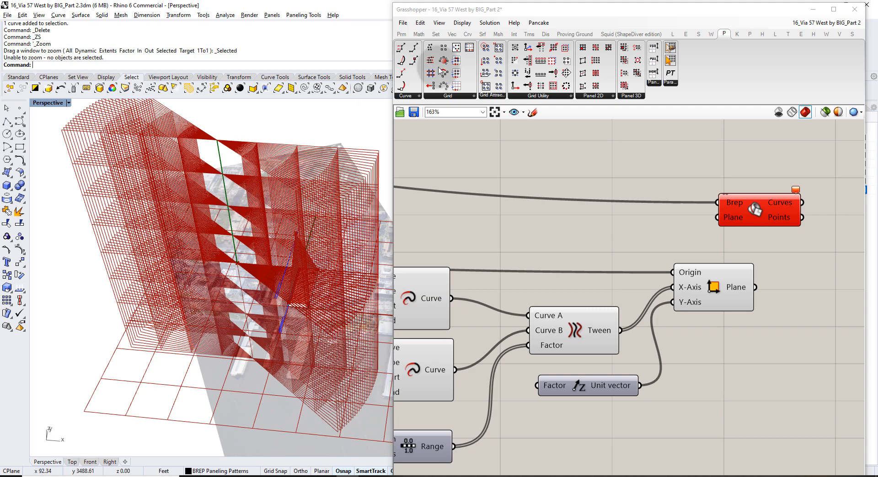
{"action": "scroll", "coordinate": [329, 198], "scroll_direction": "up", "scroll_amount": 8}
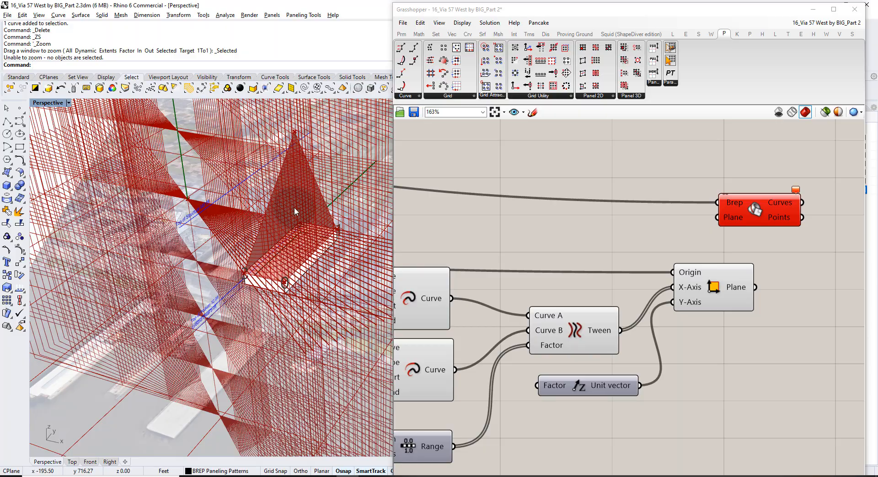
{"action": "scroll", "coordinate": [294, 210], "scroll_direction": "down", "scroll_amount": 5}
{"action": "right_click_drag", "start_coordinate": [295, 212], "coordinate": [278, 278]}
{"action": "scroll", "coordinate": [278, 265], "scroll_direction": "up", "scroll_amount": 3}
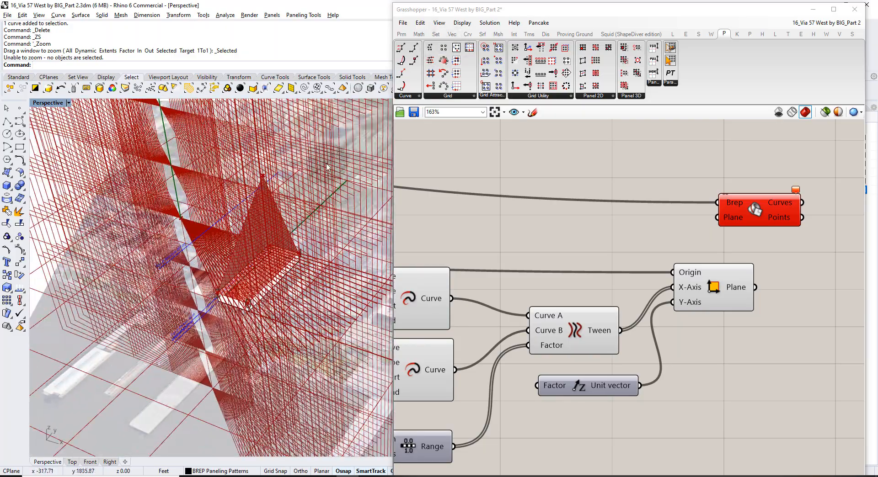
{"action": "right_click_drag", "start_coordinate": [313, 218], "coordinate": [310, 201]}
Save the Rhino file and set the Grasshopper preview plane size to 100
{"action": "key", "text": "ctrl+s"}
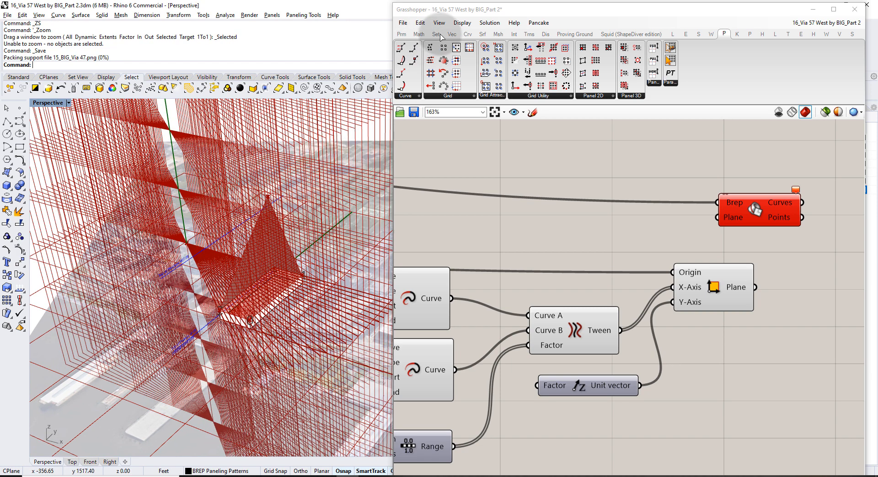
{"action": "left_click", "coordinate": [462, 22]}
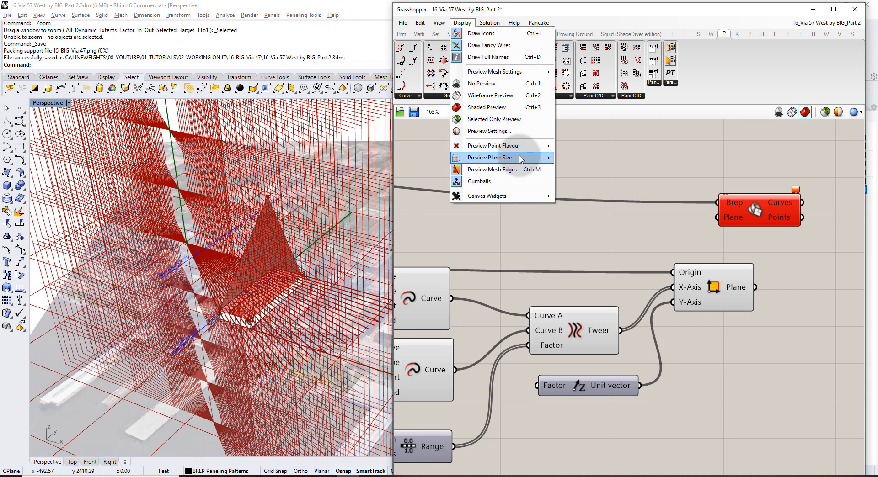
{"action": "mouse_move", "coordinate": [520, 159]}
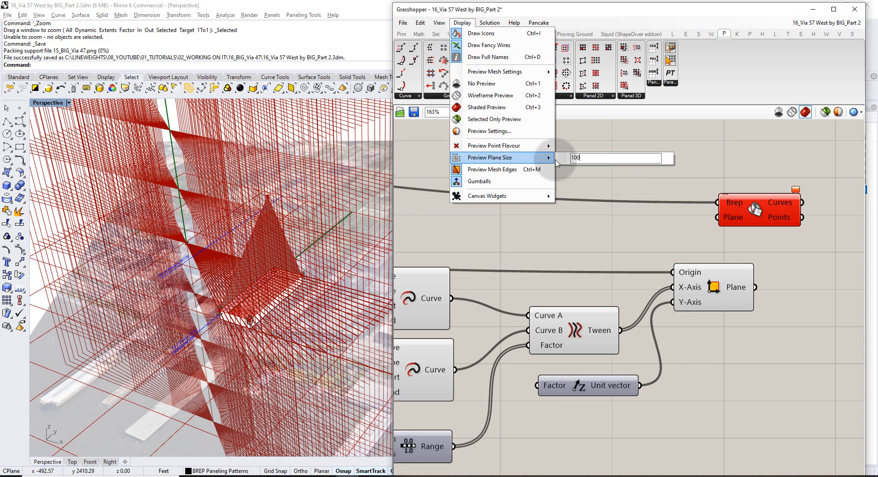
{"action": "left_click", "coordinate": [199, 287]}
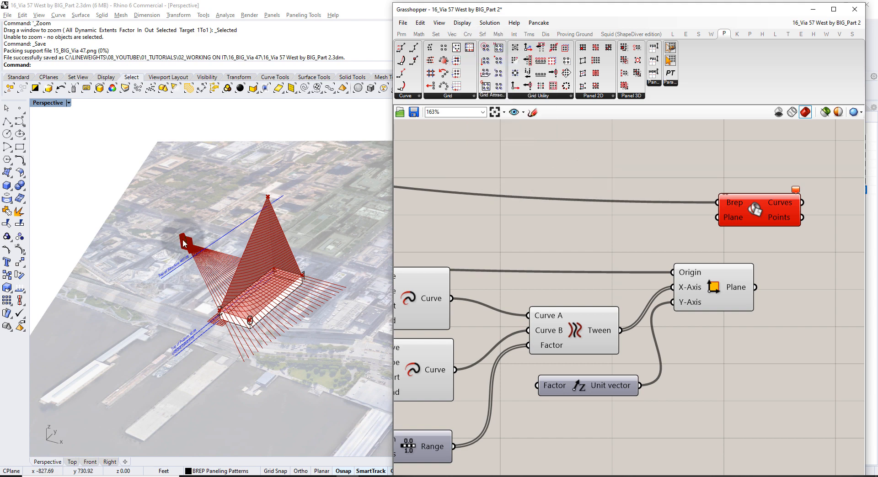
{"action": "right_click_drag", "start_coordinate": [250, 306], "coordinate": [291, 264]}
Move the Brep | Plane component further from the Construct Plane component and connect the Plane output to its Plane input
{"action": "left_click", "coordinate": [772, 292]}
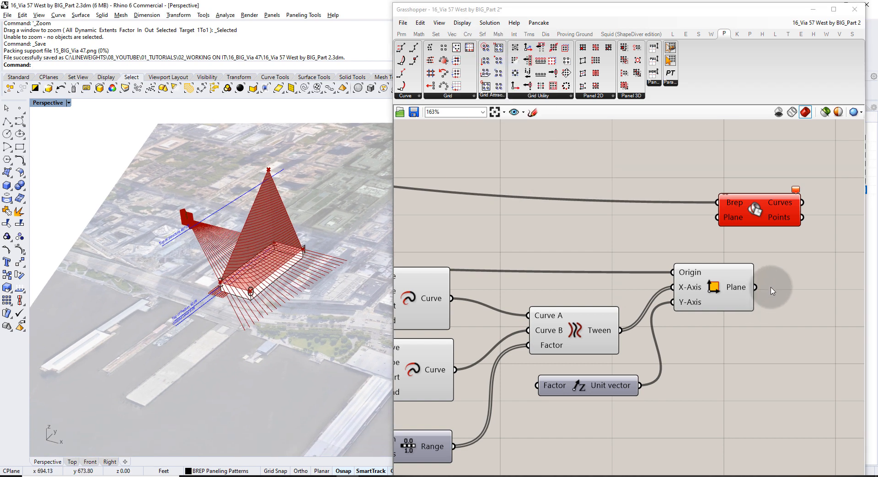
{"action": "right_click_drag", "start_coordinate": [772, 291], "coordinate": [649, 249]}
{"action": "left_click_drag", "start_coordinate": [650, 191], "coordinate": [678, 176]}
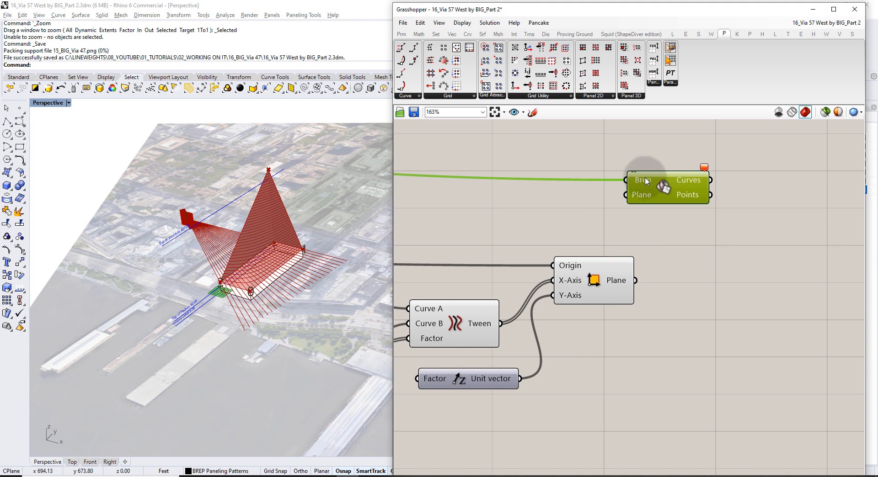
{"action": "left_click", "coordinate": [624, 292]}
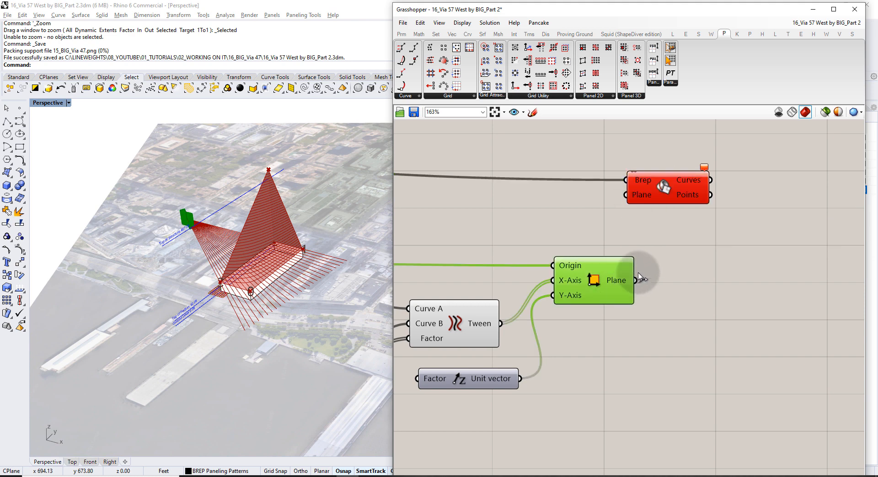
{"action": "left_click_drag", "start_coordinate": [639, 280], "coordinate": [626, 195]}
{"action": "left_click", "coordinate": [677, 226]}
Preview only the selected Brep | Plane component and inspect the intersection curves along the facade
{"action": "left_click", "coordinate": [676, 190]}
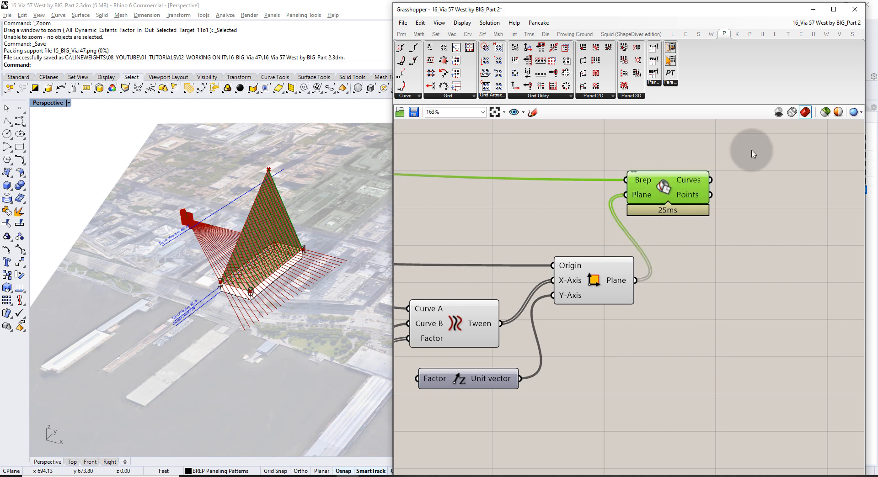
{"action": "left_click", "coordinate": [828, 114]}
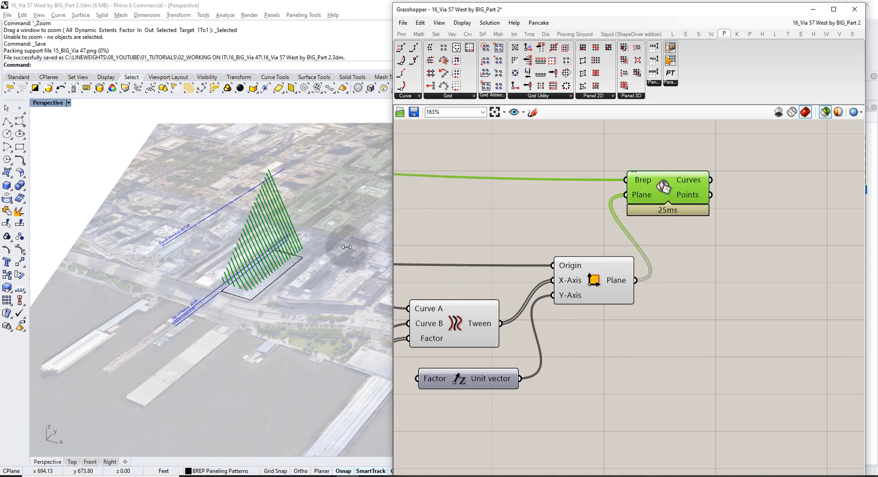
{"action": "right_click_drag", "start_coordinate": [336, 230], "coordinate": [268, 288], "text": "shift"}
{"action": "right_click_drag", "start_coordinate": [341, 319], "coordinate": [235, 290], "text": "shift"}
{"action": "scroll", "coordinate": [237, 289], "scroll_direction": "up", "scroll_amount": 2}
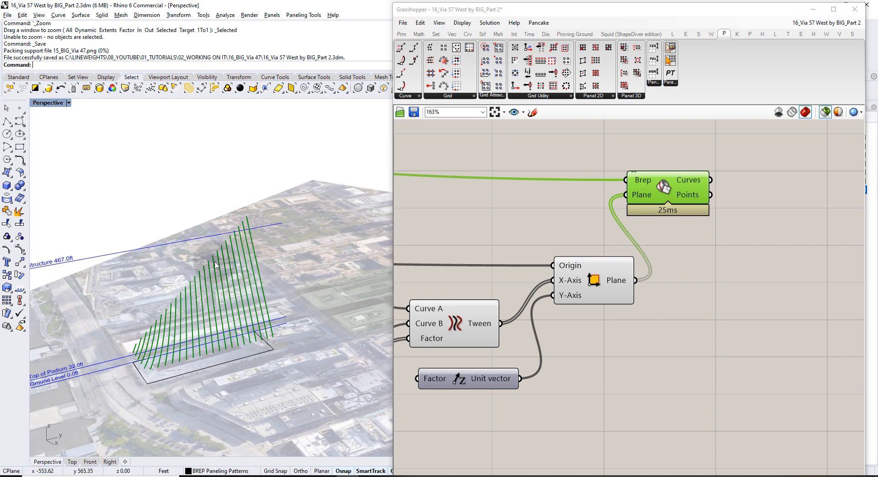
{"action": "right_click_drag", "start_coordinate": [154, 359], "coordinate": [100, 417]}
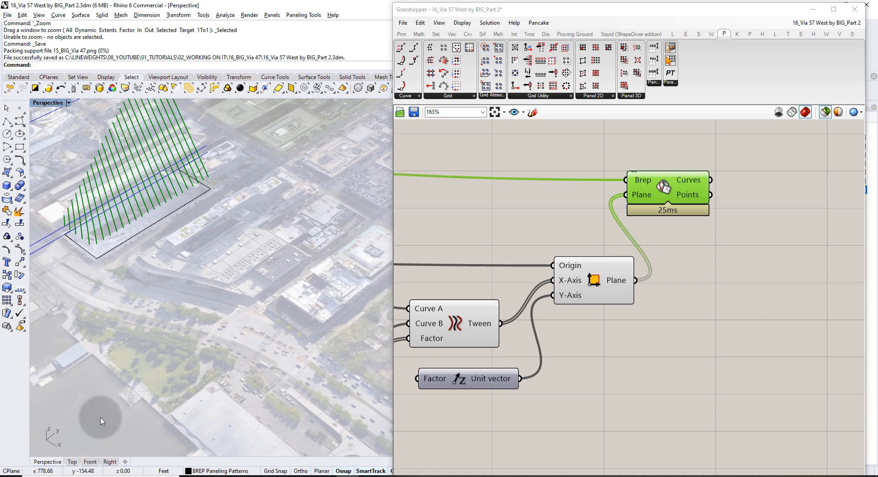
Switch to the plan view of the model, and examine the bird's-eye photo and project images on The Plan's VIA 57 West page
{"action": "left_click", "coordinate": [72, 462]}
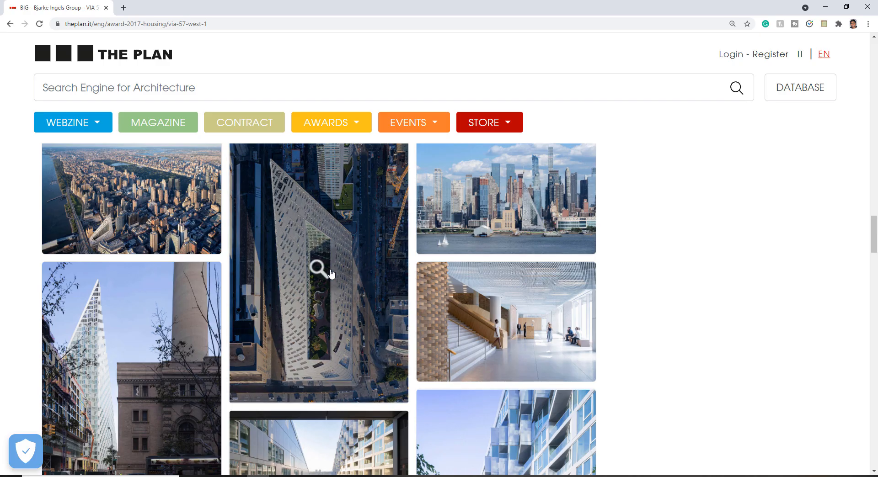
{"action": "left_click", "coordinate": [405, 269]}
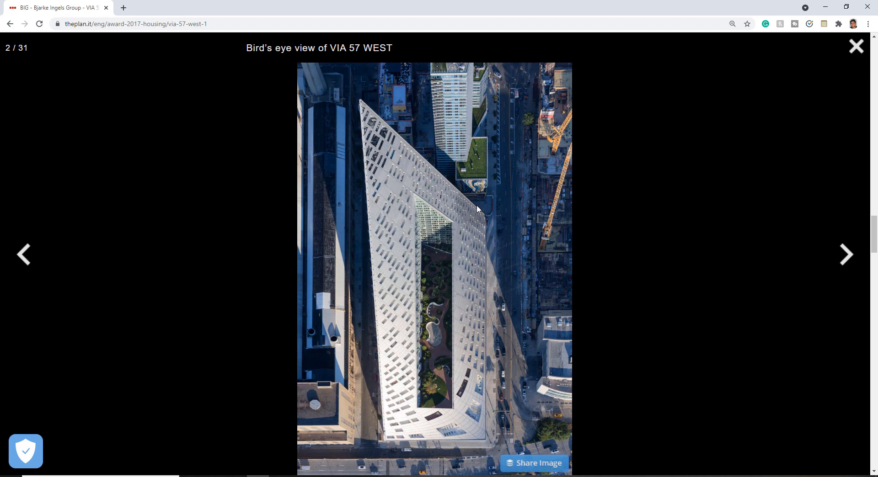
{"action": "left_click", "coordinate": [856, 46]}
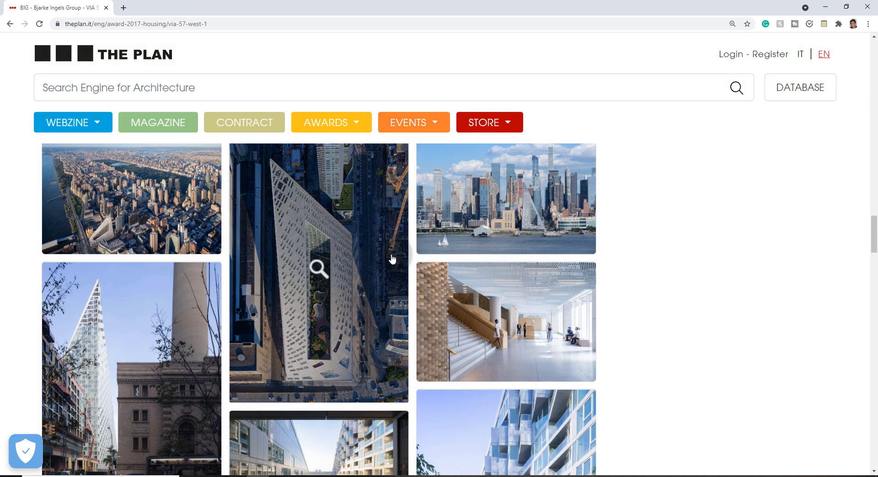
{"action": "scroll", "coordinate": [392, 257], "scroll_direction": "down", "scroll_amount": 8}
{"action": "scroll", "coordinate": [359, 251], "scroll_direction": "down", "scroll_amount": 10}
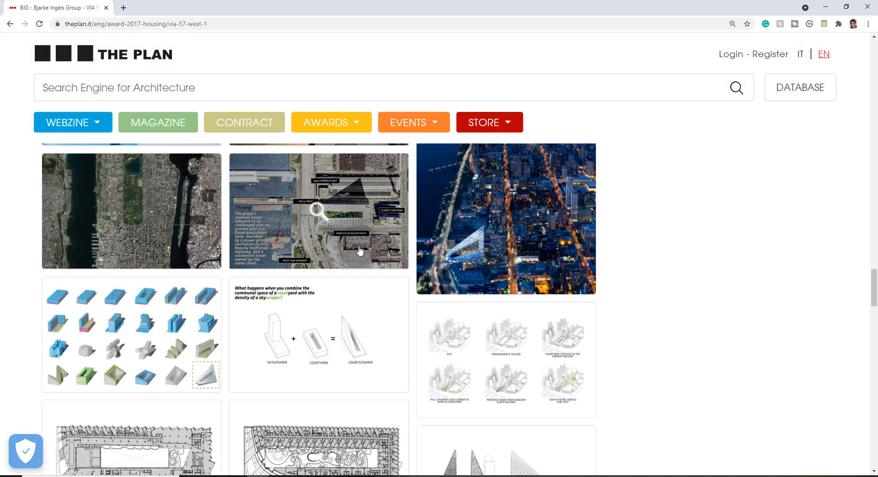
{"action": "scroll", "coordinate": [343, 268], "scroll_direction": "down", "scroll_amount": 9}
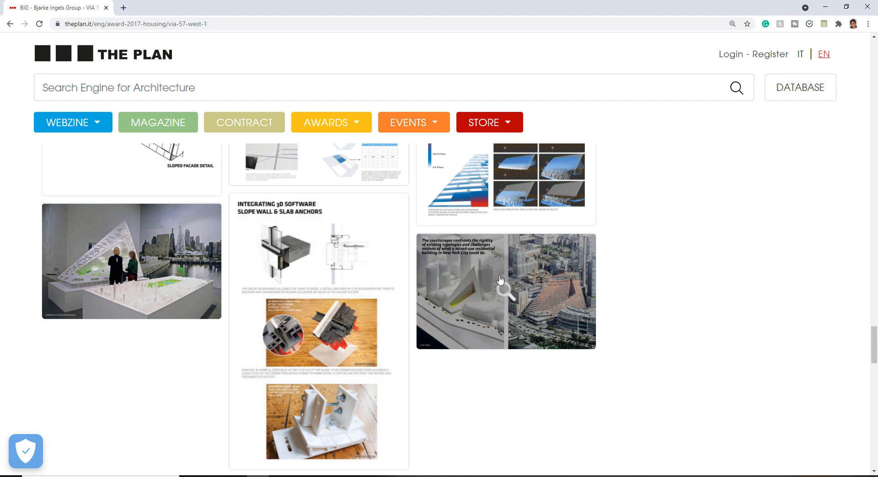
{"action": "scroll", "coordinate": [301, 177], "scroll_direction": "up", "scroll_amount": 3}
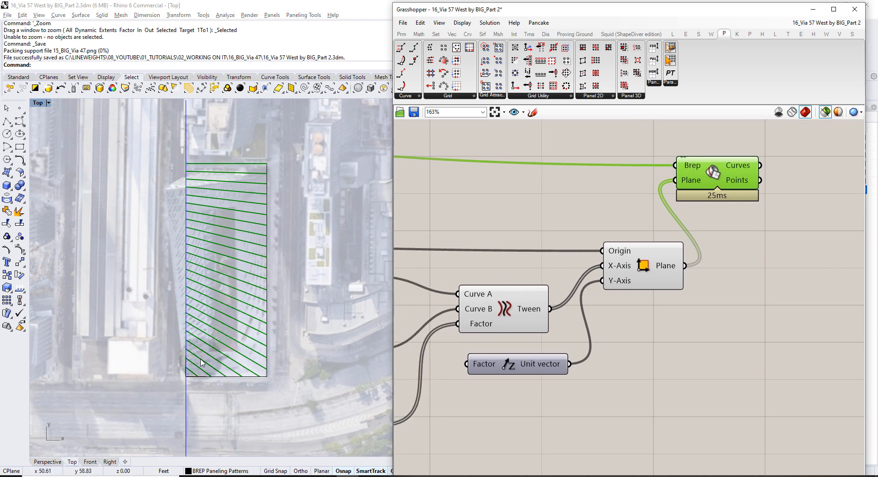
Turn off the selected-only preview so the geometry of all preview-enabled components is drawn in the Rhino viewport
{"action": "right_click_drag", "start_coordinate": [509, 286], "coordinate": [699, 233]}
{"action": "scroll", "coordinate": [699, 233], "scroll_direction": "down", "scroll_amount": 3}
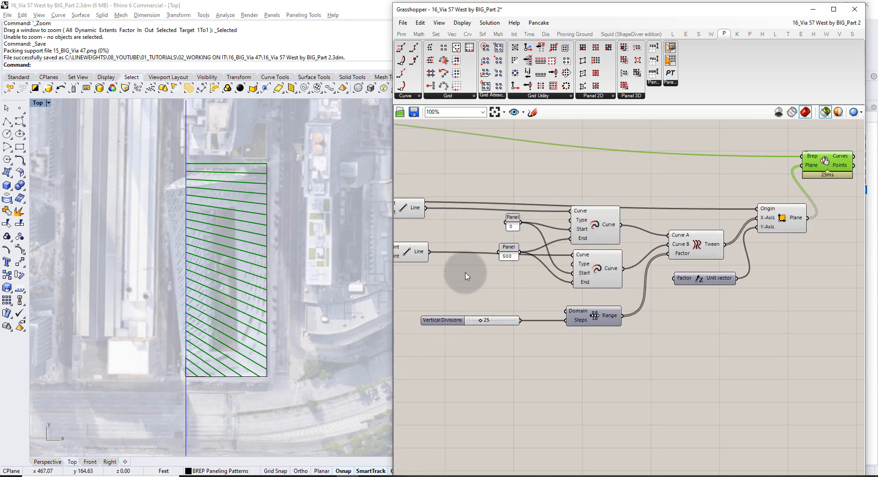
{"action": "right_click_drag", "start_coordinate": [464, 275], "coordinate": [562, 263]}
{"action": "right_click_drag", "start_coordinate": [460, 268], "coordinate": [629, 244]}
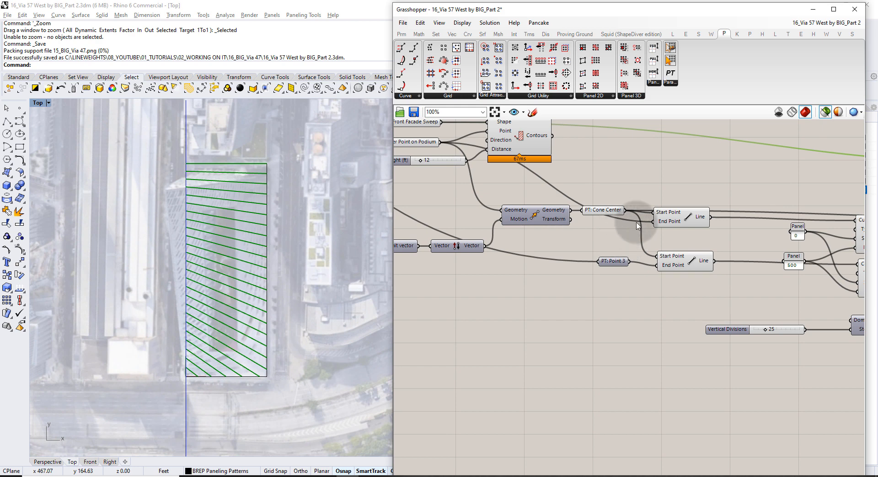
{"action": "left_click", "coordinate": [826, 112]}
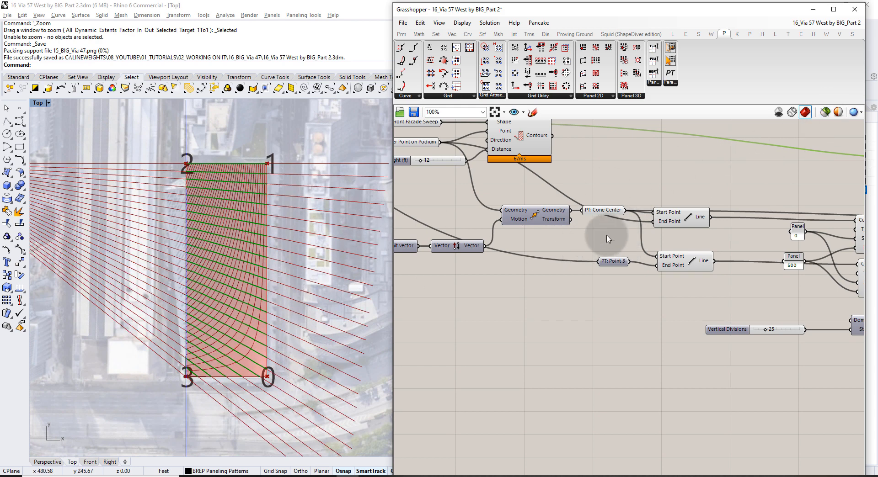
{"action": "right_click", "coordinate": [610, 222]}
{"action": "left_click", "coordinate": [568, 236]}
Save the Rhino model
{"action": "right_click_drag", "start_coordinate": [460, 241], "coordinate": [567, 240]}
{"action": "scroll", "coordinate": [567, 240], "scroll_direction": "down", "scroll_amount": 3}
{"action": "right_click_drag", "start_coordinate": [448, 255], "coordinate": [530, 261]}
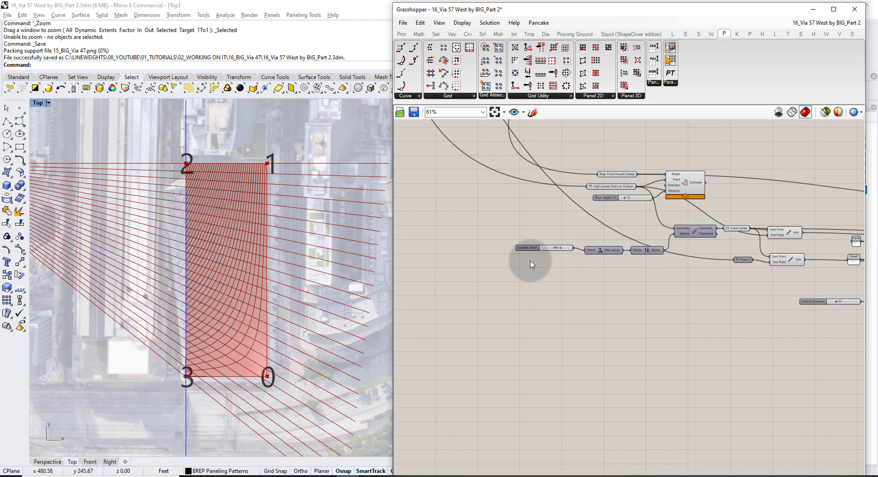
{"action": "left_click", "coordinate": [175, 263]}
{"action": "key", "text": "ctrl+s"}
Set the number slider feeding the X unit vector to 388 to reposition the cone centre point
{"action": "scroll", "coordinate": [153, 255], "scroll_direction": "down", "scroll_amount": 3}
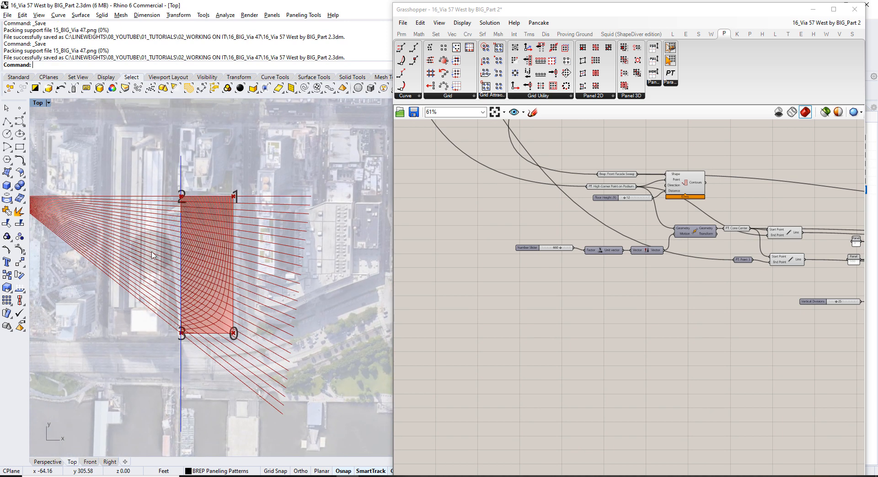
{"action": "right_click_drag", "start_coordinate": [151, 252], "coordinate": [239, 272]}
{"action": "right_click_drag", "start_coordinate": [557, 249], "coordinate": [556, 265]}
{"action": "scroll", "coordinate": [556, 265], "scroll_direction": "up", "scroll_amount": 6}
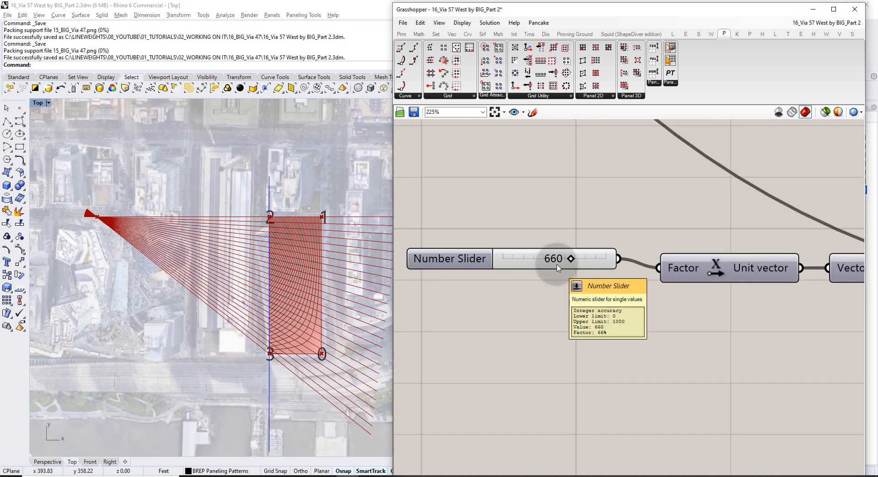
{"action": "left_click_drag", "start_coordinate": [570, 259], "coordinate": [543, 267]}
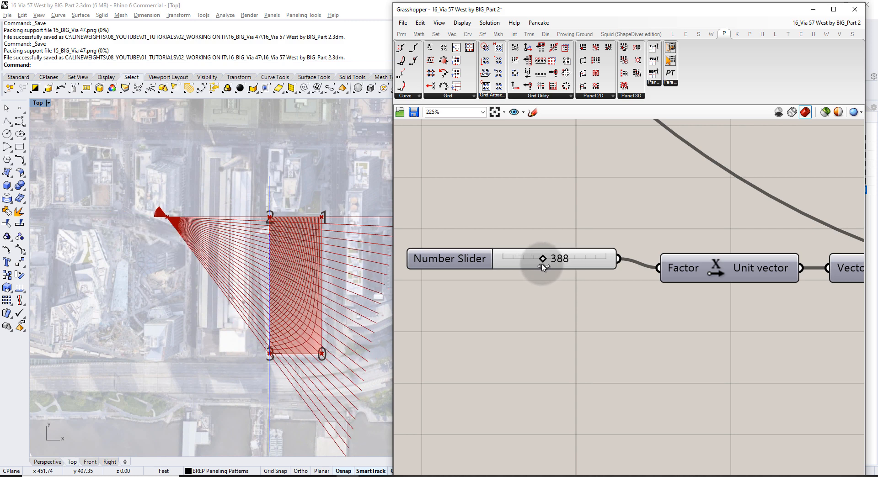
In the perspective view, hide the previews of the two Line components, both extended curves, the tween curves and the constructed planes
{"action": "left_click", "coordinate": [42, 465]}
{"action": "right_click_drag", "start_coordinate": [188, 284], "coordinate": [293, 228]}
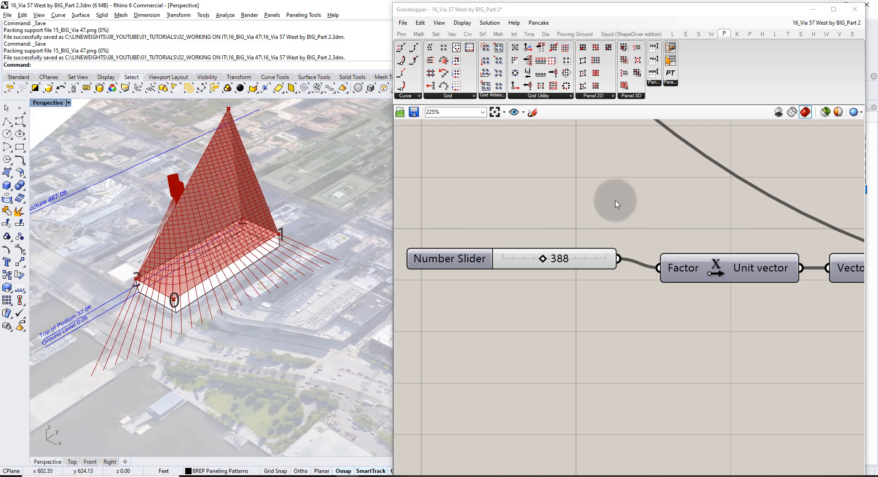
{"action": "scroll", "coordinate": [617, 205], "scroll_direction": "down", "scroll_amount": 6}
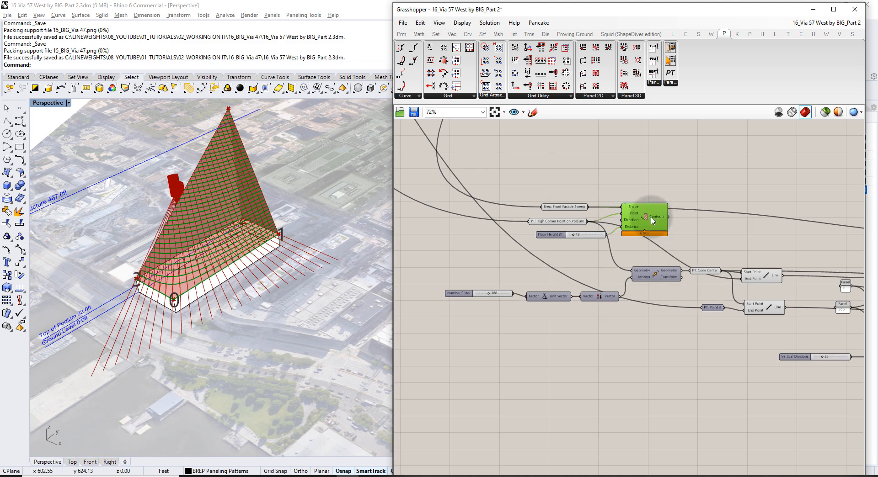
{"action": "left_click", "coordinate": [757, 232]}
{"action": "right_click_drag", "start_coordinate": [777, 237], "coordinate": [595, 216]}
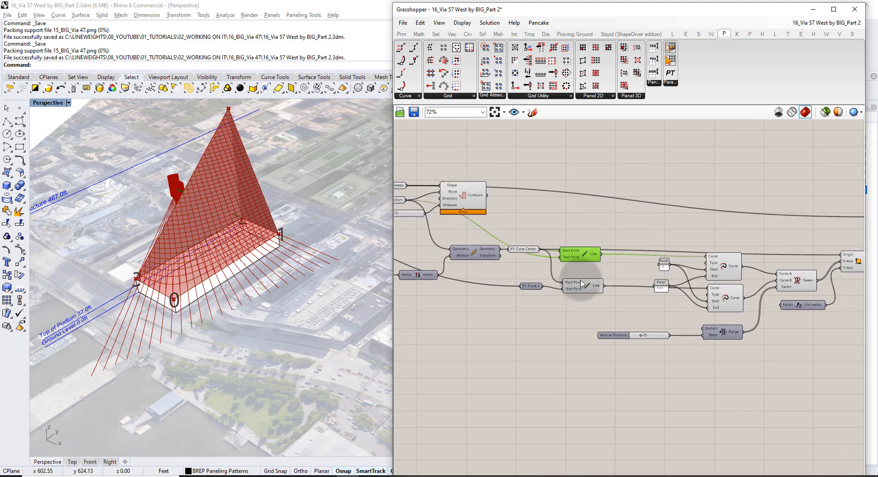
{"action": "key", "text": "ctrl+q"}
{"action": "right_click_drag", "start_coordinate": [716, 270], "coordinate": [515, 273]}
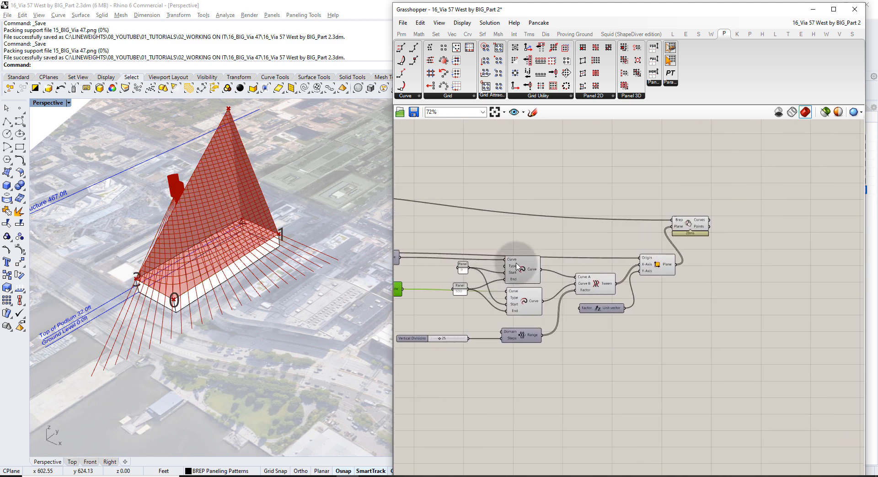
{"action": "left_click", "coordinate": [526, 305]}
{"action": "left_click", "coordinate": [595, 285]}
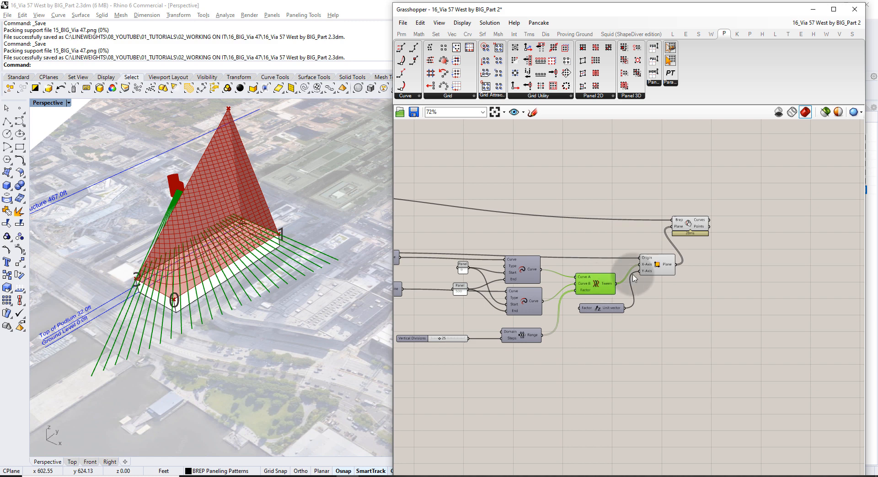
{"action": "left_click", "coordinate": [673, 296]}
{"action": "left_click", "coordinate": [691, 226]}
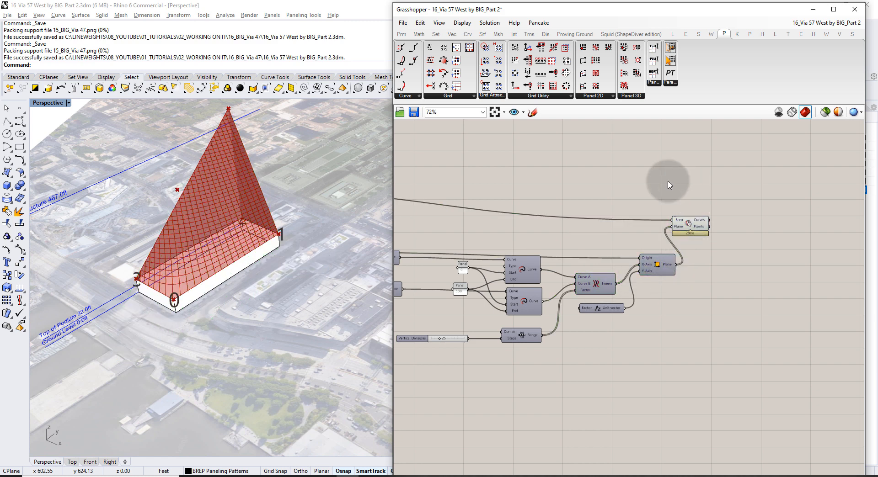
Hide the preview of the Front Facade Sweep Brep parameter
{"action": "right_click_drag", "start_coordinate": [600, 250], "coordinate": [710, 227]}
{"action": "scroll", "coordinate": [640, 231], "scroll_direction": "down", "scroll_amount": 3}
{"action": "right_click_drag", "start_coordinate": [461, 203], "coordinate": [483, 204]}
{"action": "scroll", "coordinate": [489, 204], "scroll_direction": "up", "scroll_amount": 3}
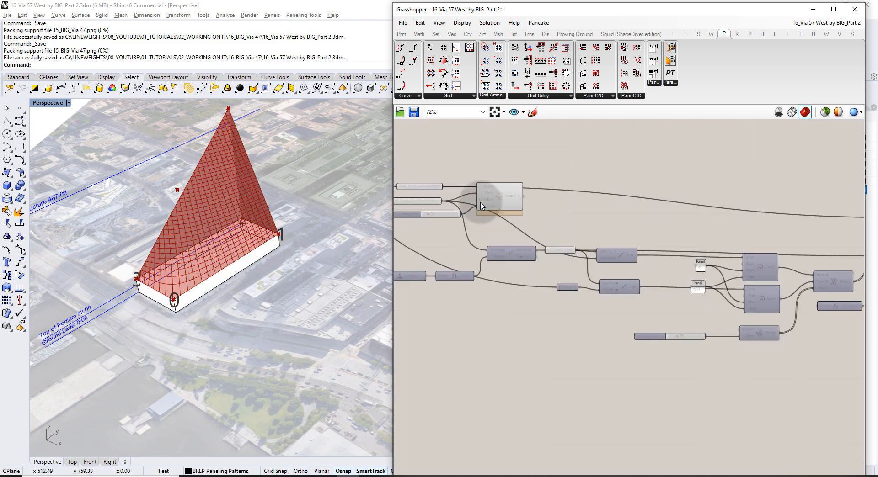
{"action": "right_click_drag", "start_coordinate": [427, 198], "coordinate": [487, 198]}
{"action": "left_click", "coordinate": [478, 183]}
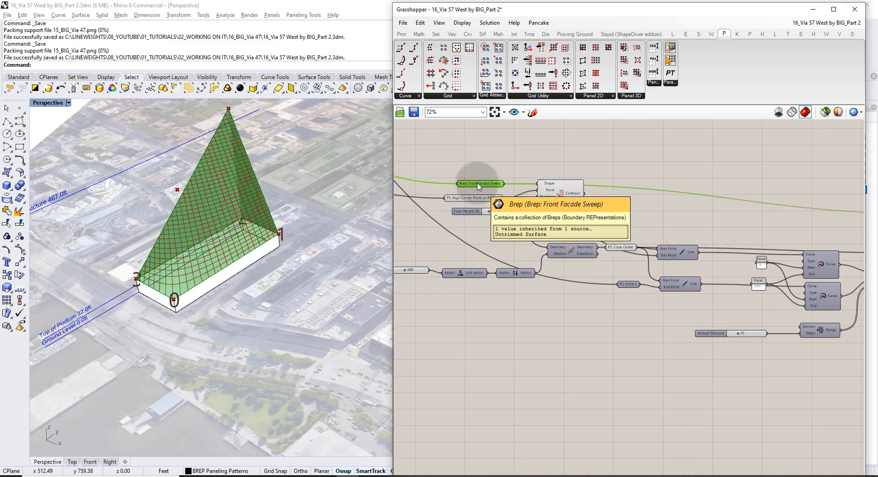
{"action": "key", "text": "ctrl+q"}
{"action": "left_click", "coordinate": [447, 188]}
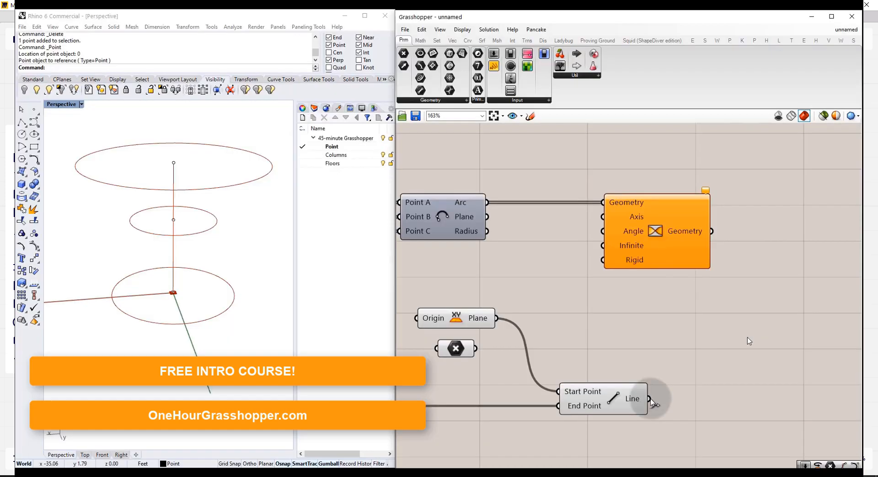
Connect the Line output to the Twist component's Axis input and orbit around the twisted arcs
{"action": "left_click_drag", "start_coordinate": [649, 399], "coordinate": [602, 216]}
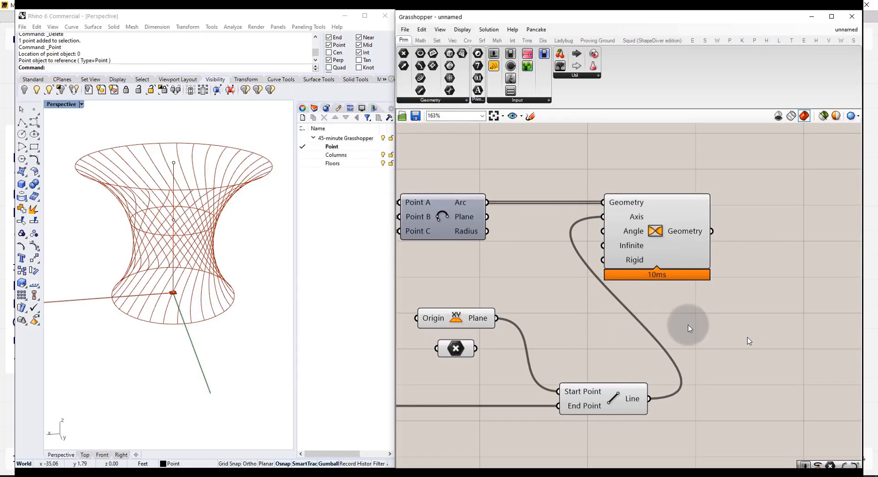
{"action": "right_click_drag", "start_coordinate": [277, 251], "coordinate": [272, 218]}
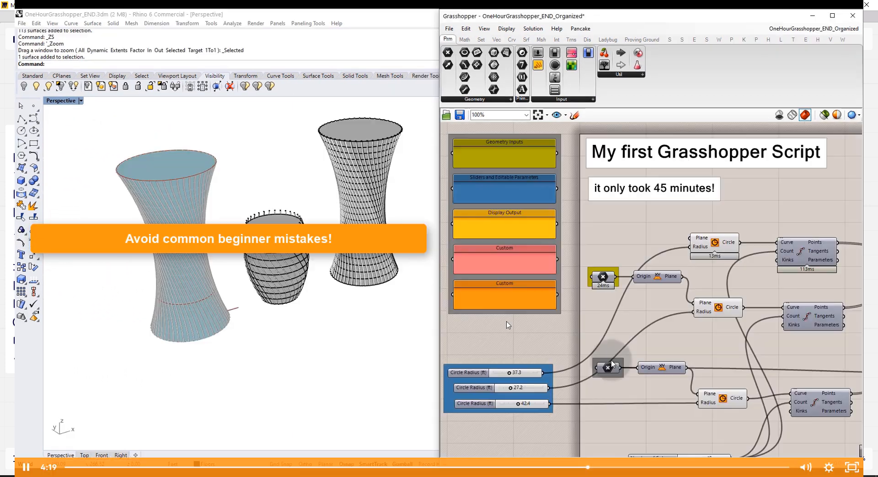
Recolour the group around the lower point parameter with the olive colour of the Geometry Inputs group
{"action": "right_click", "coordinate": [613, 359]}
{"action": "mouse_move", "coordinate": [654, 452]}
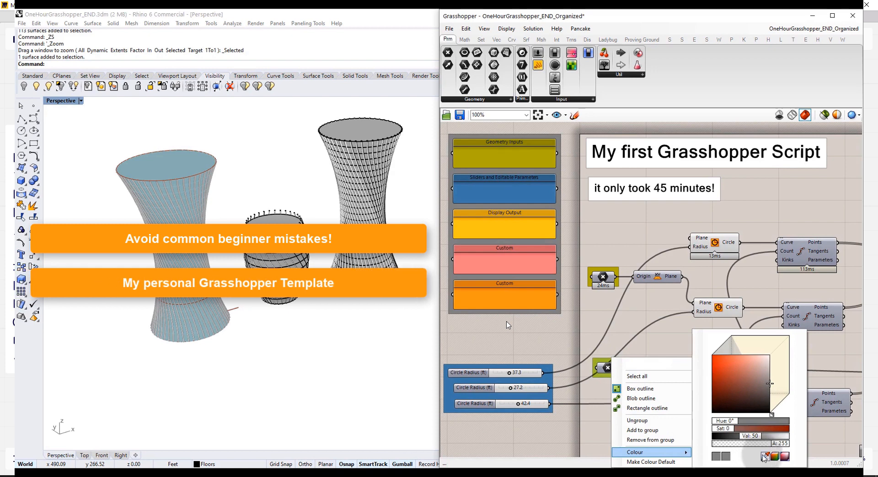
{"action": "left_click_drag", "start_coordinate": [765, 456], "coordinate": [533, 154]}
{"action": "left_click", "coordinate": [622, 243]}
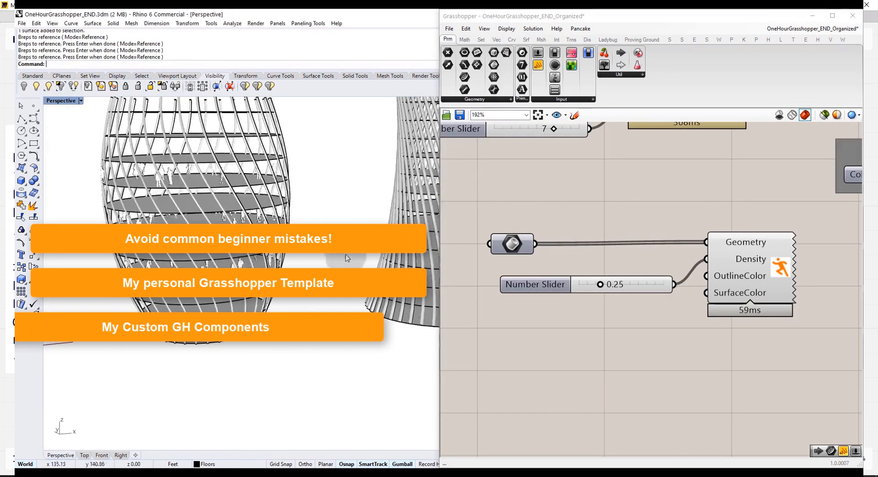
Set the people component's Density slider to 1.00 and view the populated floors up close
{"action": "left_click", "coordinate": [599, 285]}
{"action": "left_click_drag", "start_coordinate": [597, 289], "coordinate": [669, 285]}
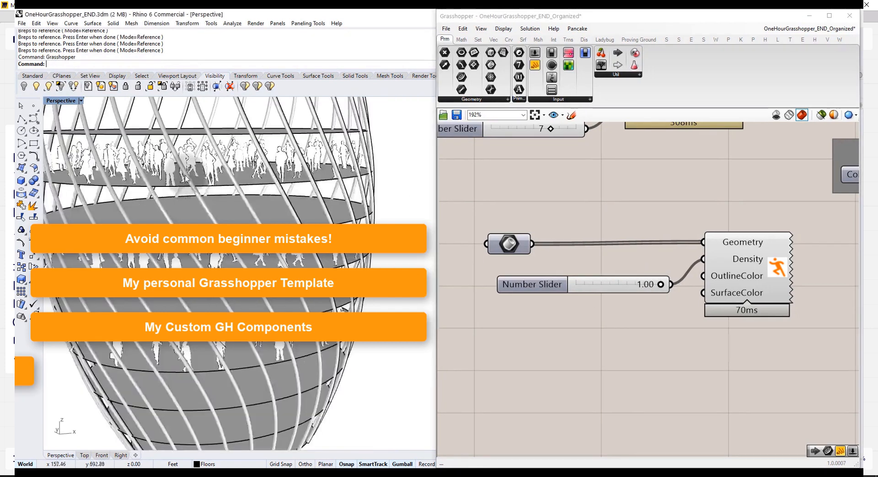
{"action": "left_click", "coordinate": [209, 160]}
{"action": "right_click_drag", "start_coordinate": [209, 157], "coordinate": [240, 187]}
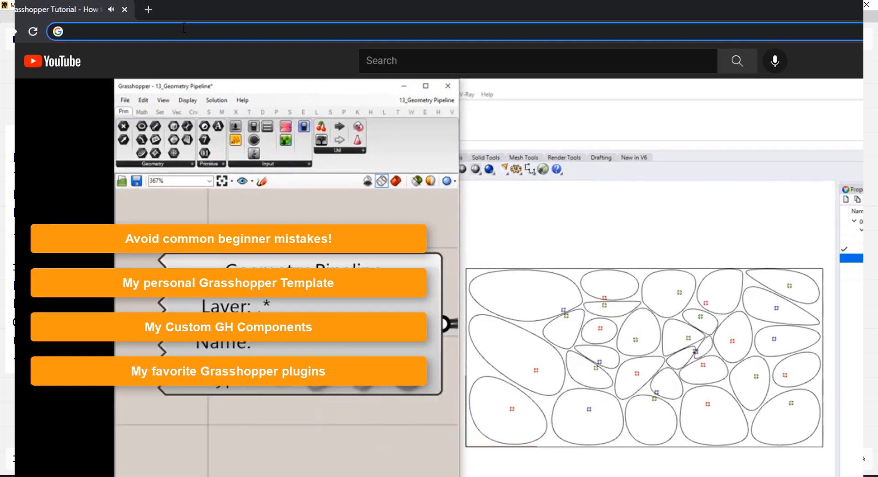
Go to onehourgrasshopper.com in the browser
{"action": "left_click", "coordinate": [185, 29]}
{"action": "type", "text": "one"}
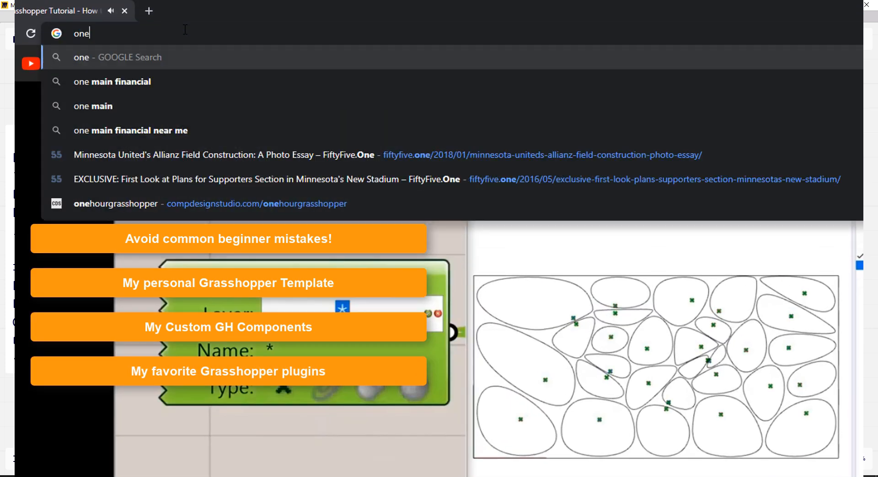
{"action": "type", "text": "hourgrassh"}
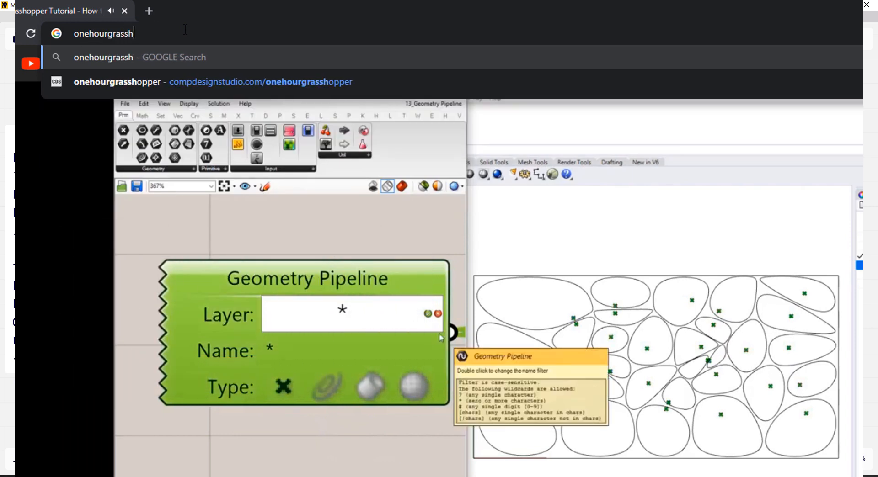
{"action": "type", "text": "opper.com"}
{"action": "key", "text": "Return"}
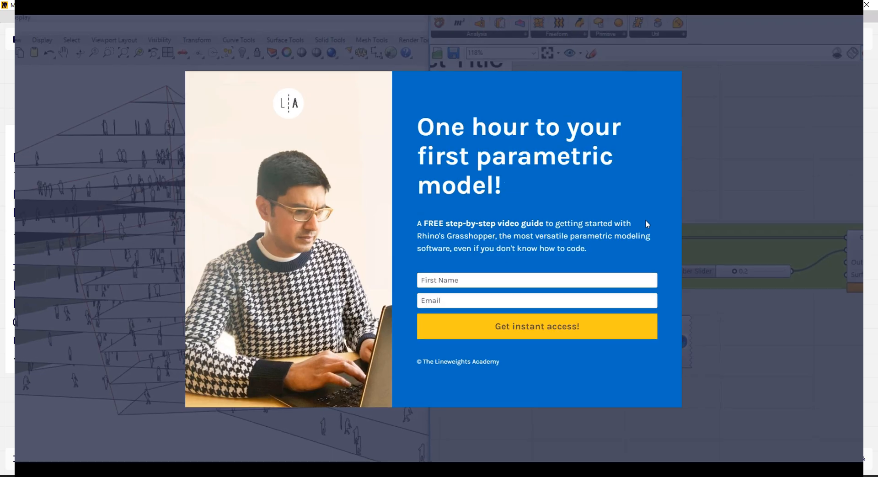
Fill in the first name and e-mail on the free video guide form and submit it for instant access
{"action": "left_click", "coordinate": [569, 279]}
{"action": "type", "text": "Azhar"}
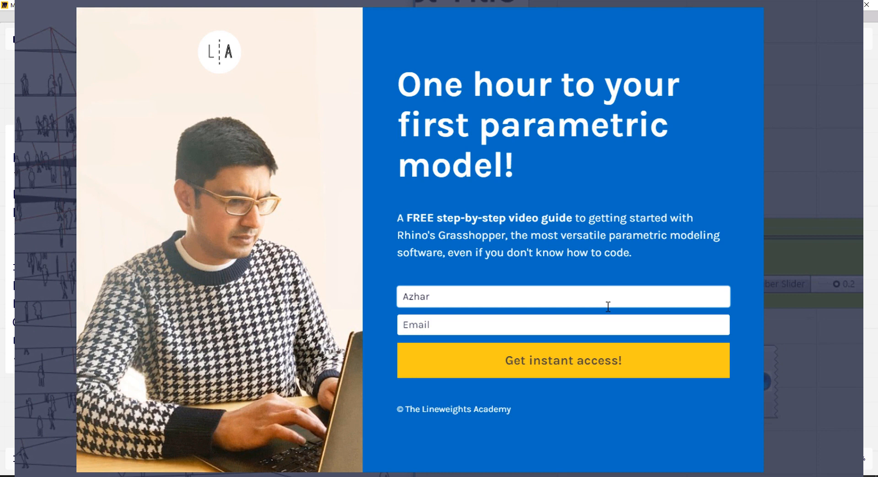
{"action": "left_click", "coordinate": [610, 322]}
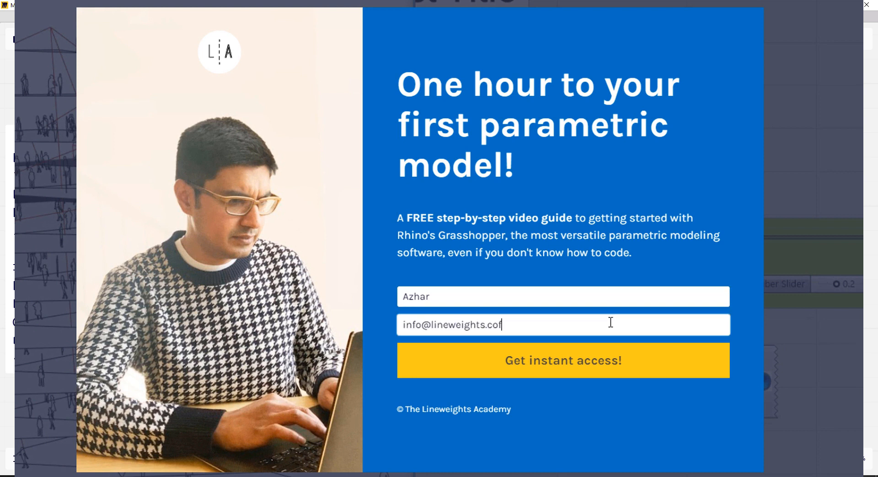
{"action": "left_click", "coordinate": [600, 366]}
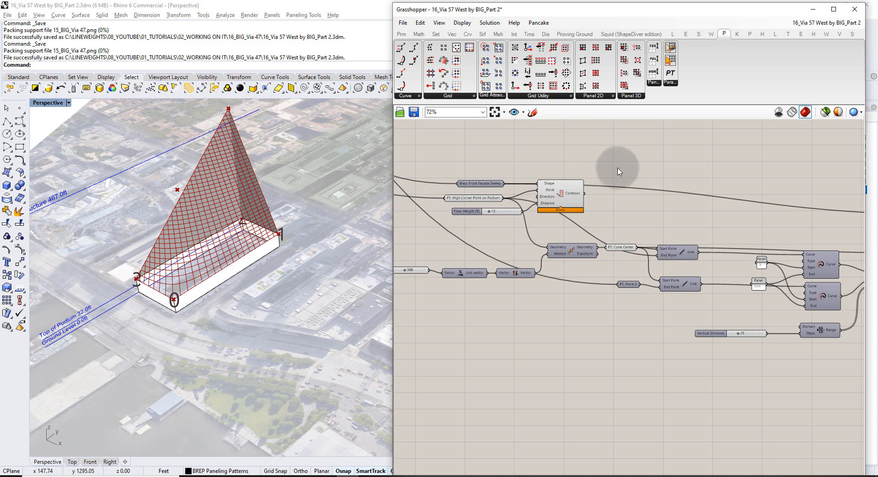
{"action": "right_click_drag", "start_coordinate": [623, 166], "coordinate": [574, 177]}
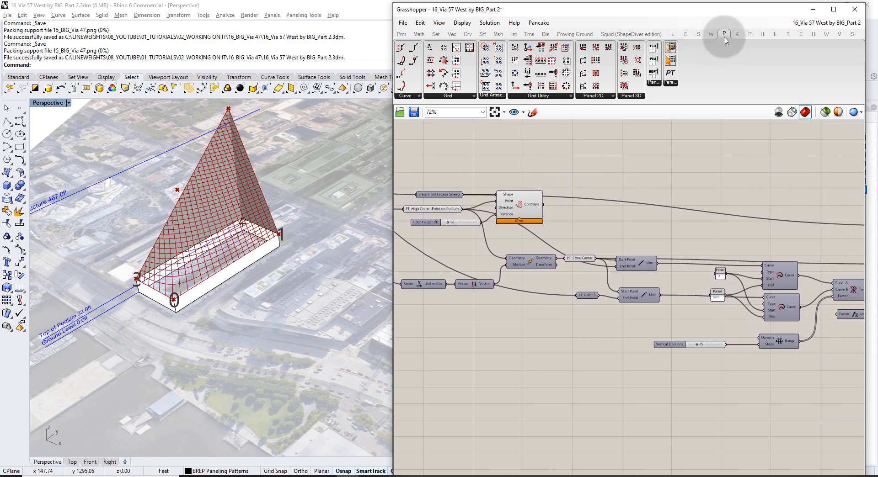
Add the PanelingTools Intersect Curves component to the canvas and check its CU and CV input descriptions
{"action": "left_click", "coordinate": [447, 97]}
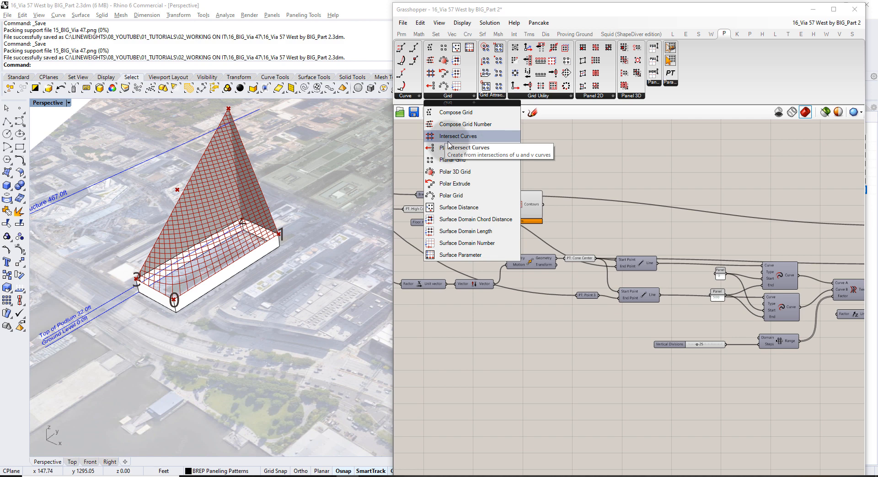
{"action": "left_click_drag", "start_coordinate": [456, 136], "coordinate": [682, 160]}
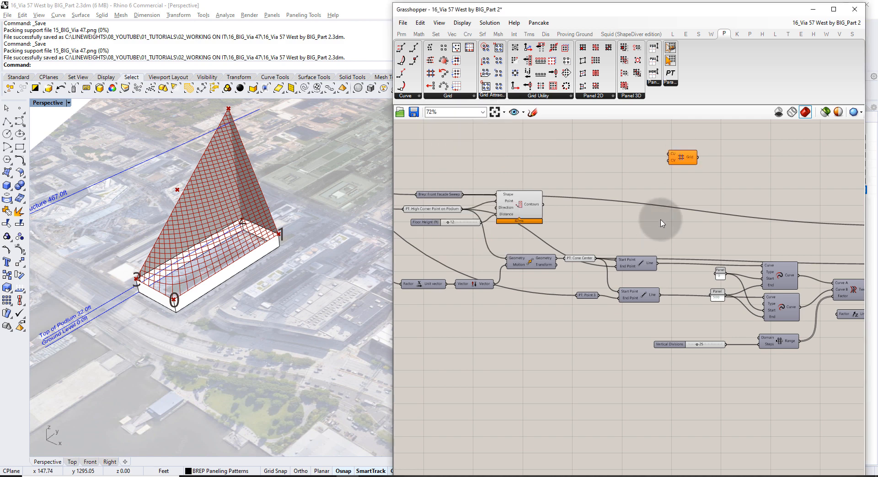
{"action": "scroll", "coordinate": [685, 172], "scroll_direction": "up", "scroll_amount": 5}
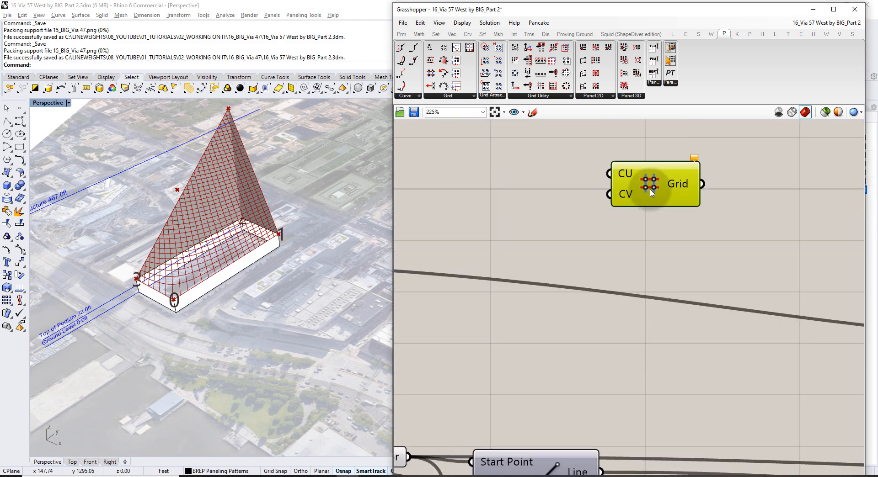
{"action": "left_click", "coordinate": [675, 156]}
{"action": "mouse_move", "coordinate": [628, 180]}
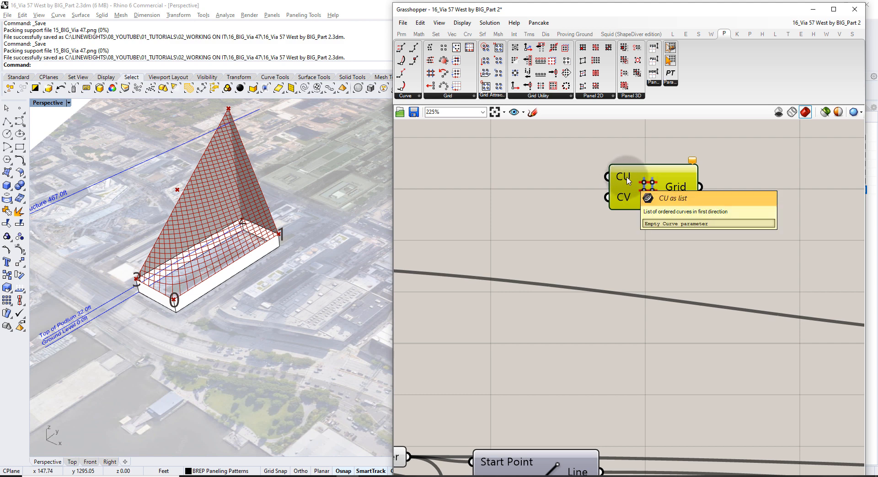
{"action": "mouse_move", "coordinate": [625, 204]}
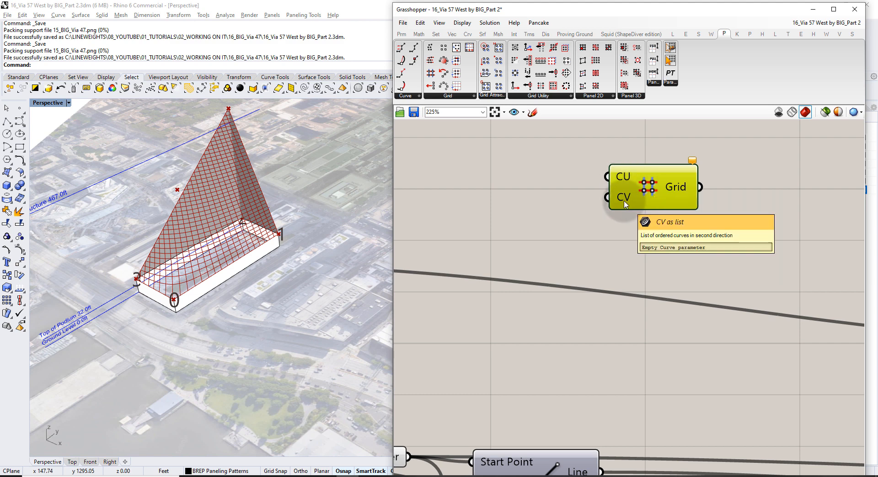
Connect the Contours output to the CU input of Intersect Curves and move that component above the Brep/Plane intersection component
{"action": "scroll", "coordinate": [625, 204], "scroll_direction": "down", "scroll_amount": 5}
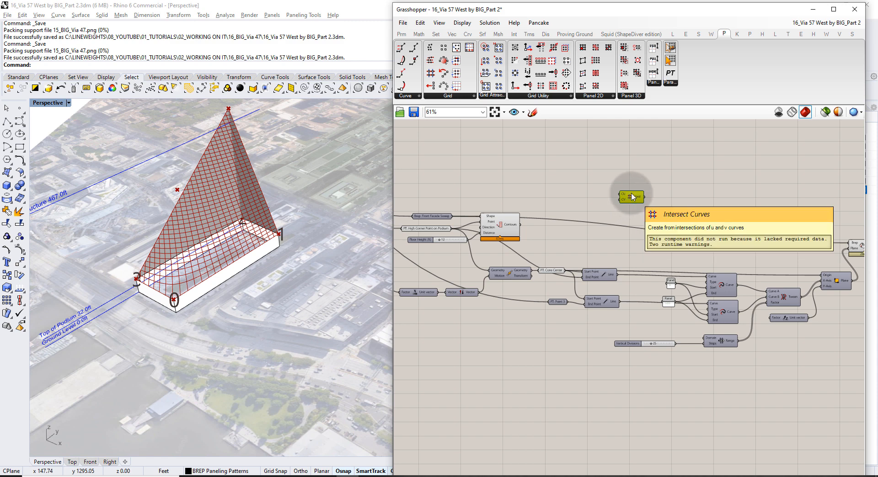
{"action": "left_click_drag", "start_coordinate": [628, 197], "coordinate": [550, 187]}
{"action": "left_click", "coordinate": [496, 199]}
{"action": "right_click_drag", "start_coordinate": [496, 199], "coordinate": [611, 201]}
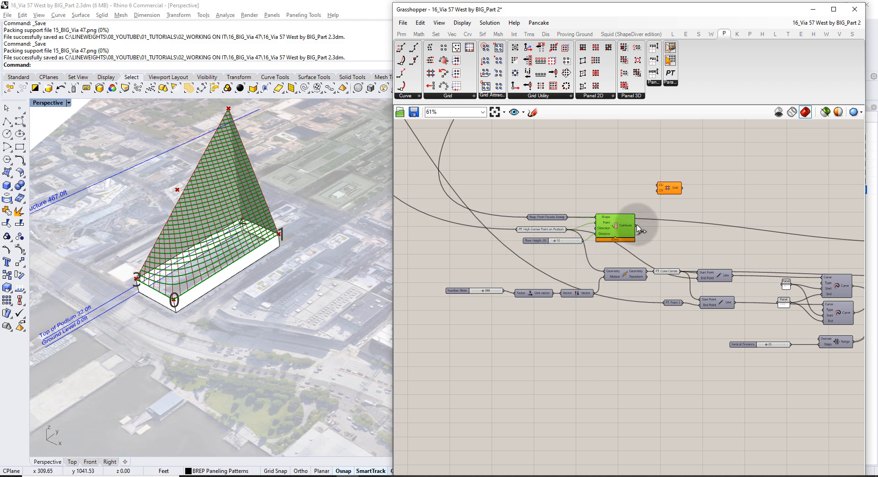
{"action": "right_click_drag", "start_coordinate": [657, 191], "coordinate": [480, 187]}
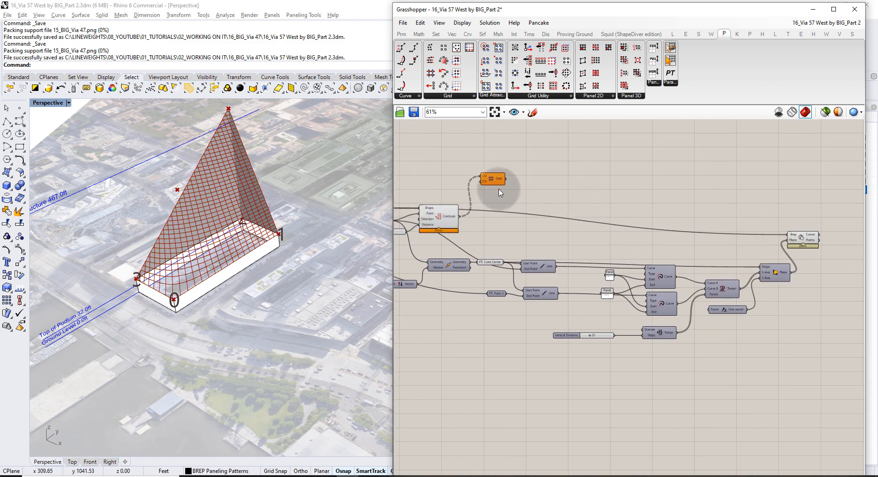
{"action": "left_click_drag", "start_coordinate": [494, 189], "coordinate": [804, 192]}
{"action": "right_click_drag", "start_coordinate": [800, 221], "coordinate": [637, 223]}
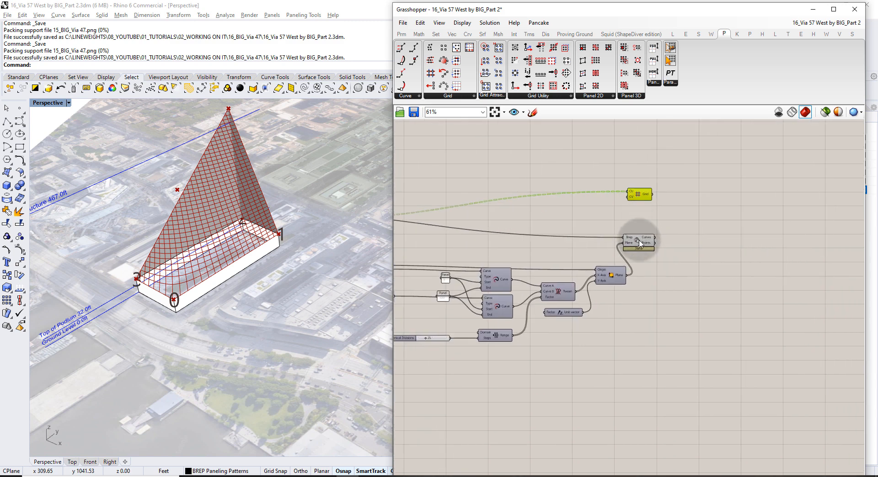
Connect the Curves output of the Brep/Plane intersection to the CV input of Intersect Curves
{"action": "scroll", "coordinate": [637, 239], "scroll_direction": "up", "scroll_amount": 3}
{"action": "left_click", "coordinate": [636, 239]}
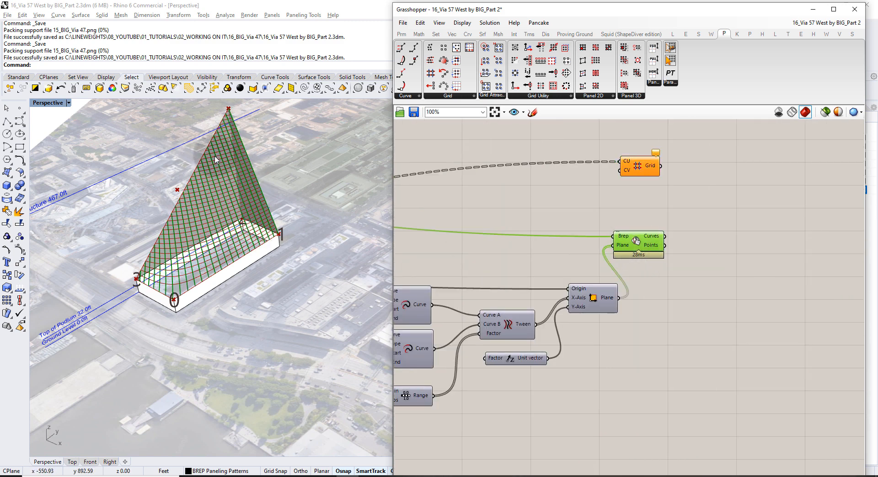
{"action": "left_click_drag", "start_coordinate": [664, 236], "coordinate": [758, 172]}
{"action": "left_click", "coordinate": [773, 221]}
{"action": "right_click_drag", "start_coordinate": [773, 221], "coordinate": [703, 233]}
{"action": "scroll", "coordinate": [684, 191], "scroll_direction": "up", "scroll_amount": 3}
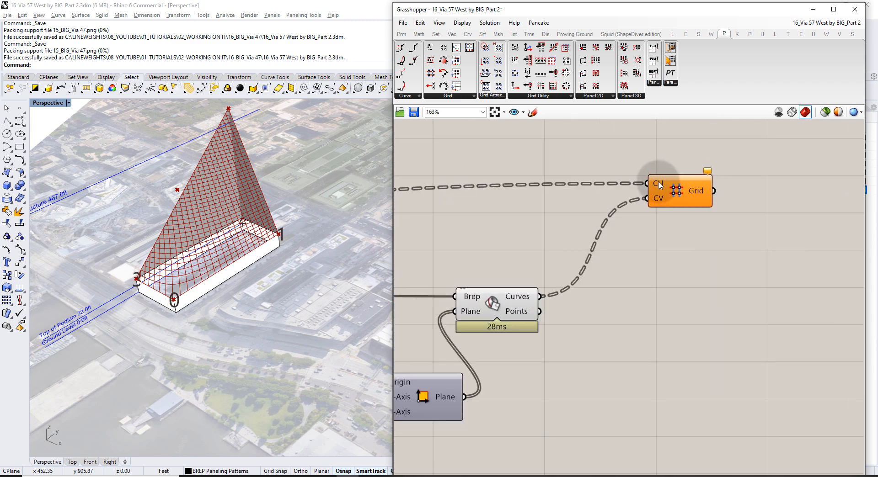
Flatten both the CU and CV inputs of the Intersect Curves component
{"action": "mouse_move", "coordinate": [658, 185]}
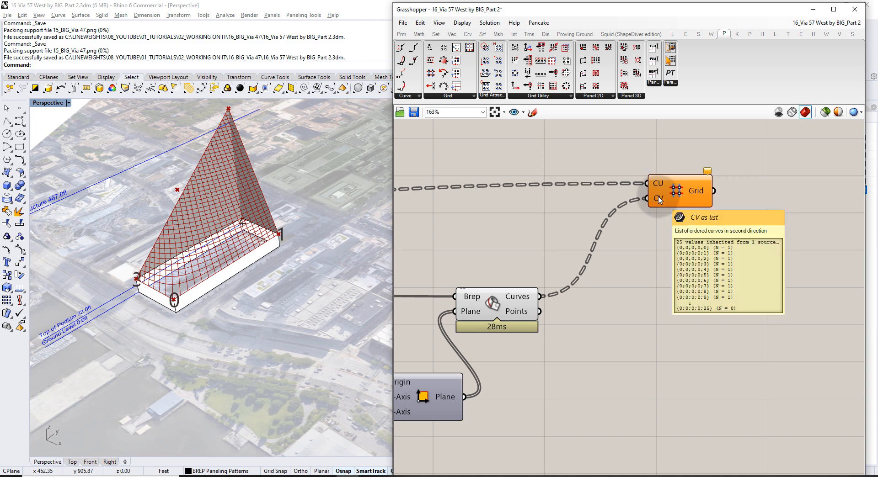
{"action": "right_click", "coordinate": [656, 184]}
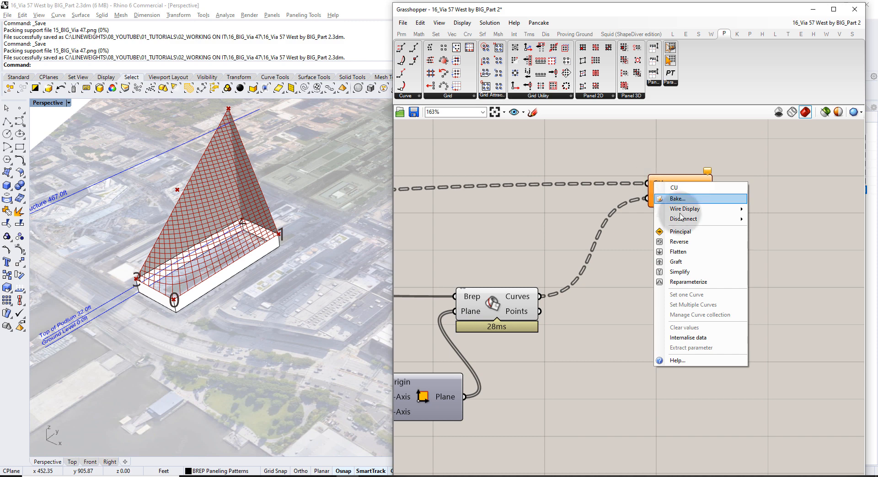
{"action": "left_click", "coordinate": [667, 252]}
{"action": "right_click", "coordinate": [655, 199]}
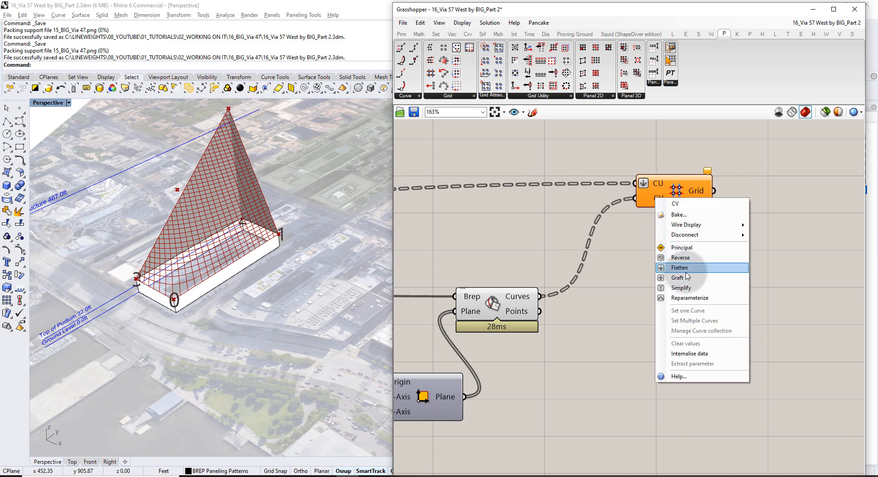
{"action": "left_click", "coordinate": [659, 268]}
{"action": "mouse_move", "coordinate": [656, 190]}
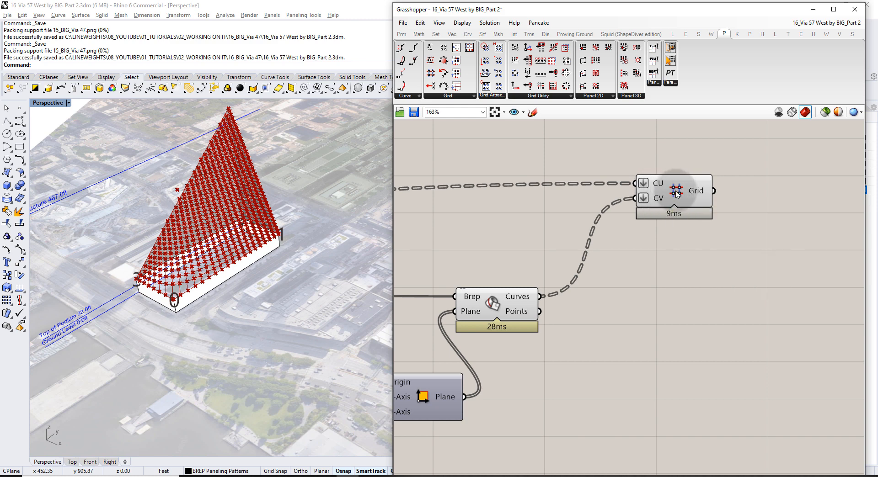
Highlight the Intersect Curves grid points and examine them up close on the facade
{"action": "left_click", "coordinate": [676, 193]}
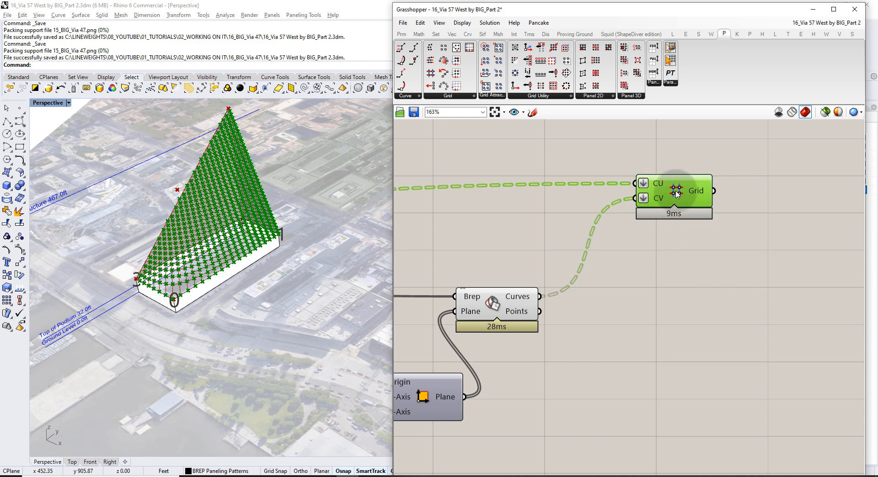
{"action": "left_click", "coordinate": [683, 253]}
{"action": "left_click", "coordinate": [279, 204]}
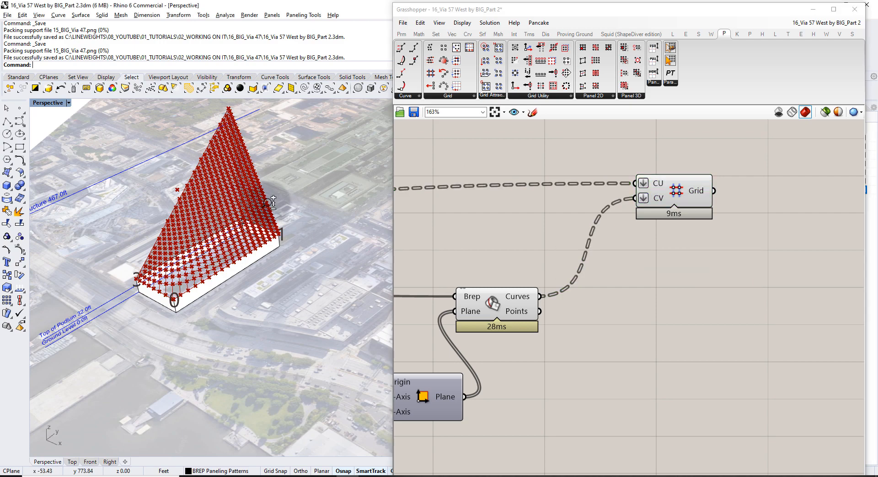
{"action": "scroll", "coordinate": [278, 205], "scroll_direction": "up", "scroll_amount": 7}
{"action": "right_click_drag", "start_coordinate": [241, 315], "coordinate": [258, 338], "text": "shift"}
{"action": "scroll", "coordinate": [182, 183], "scroll_direction": "up", "scroll_amount": 2}
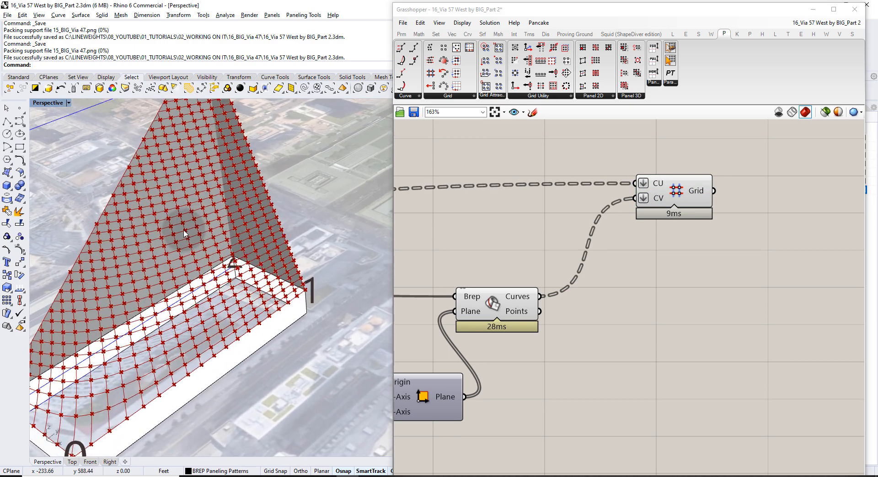
{"action": "scroll", "coordinate": [226, 253], "scroll_direction": "down", "scroll_amount": 5}
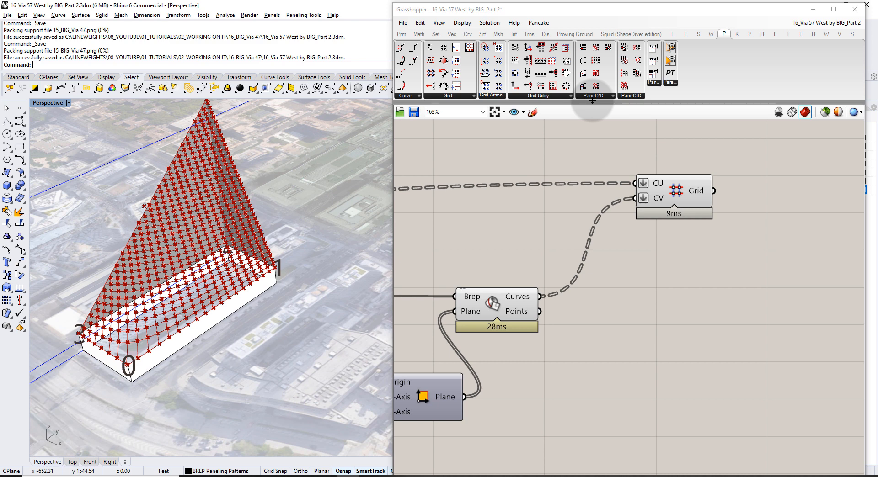
Add the Morph 3D List component and place it downstream of the Intersect Curves component
{"action": "left_click", "coordinate": [626, 97]}
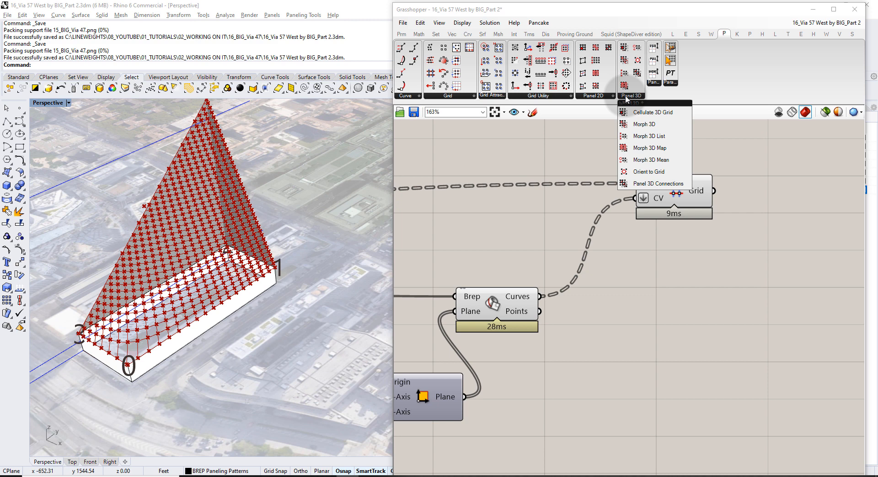
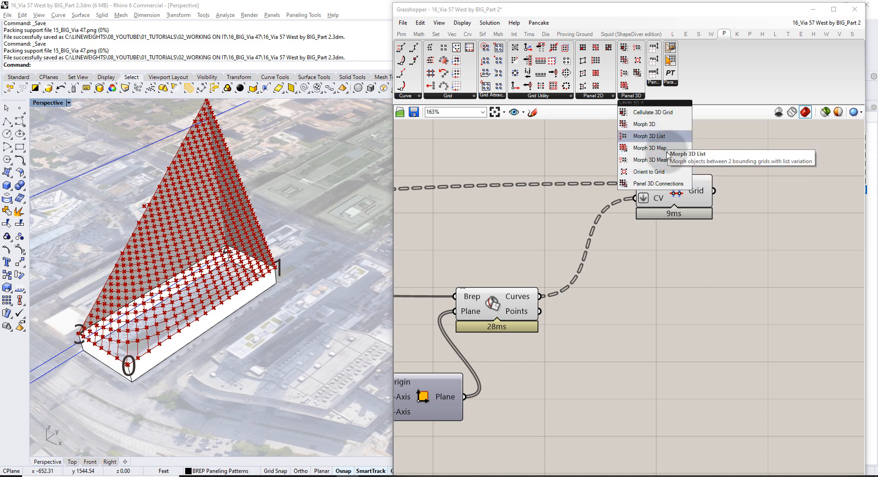
{"action": "left_click", "coordinate": [650, 148]}
{"action": "left_click", "coordinate": [737, 259]}
{"action": "left_click_drag", "start_coordinate": [743, 273], "coordinate": [780, 330]}
{"action": "right_click_drag", "start_coordinate": [777, 315], "coordinate": [577, 273]}
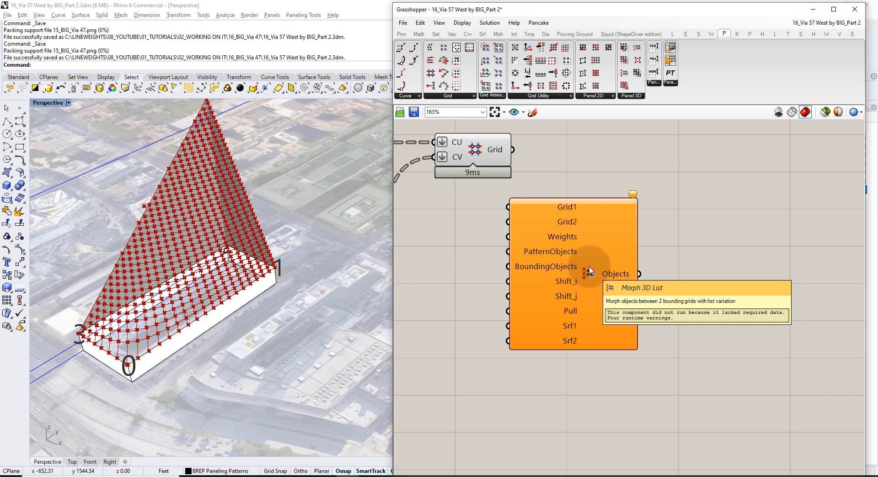
{"action": "left_click_drag", "start_coordinate": [589, 271], "coordinate": [809, 219]}
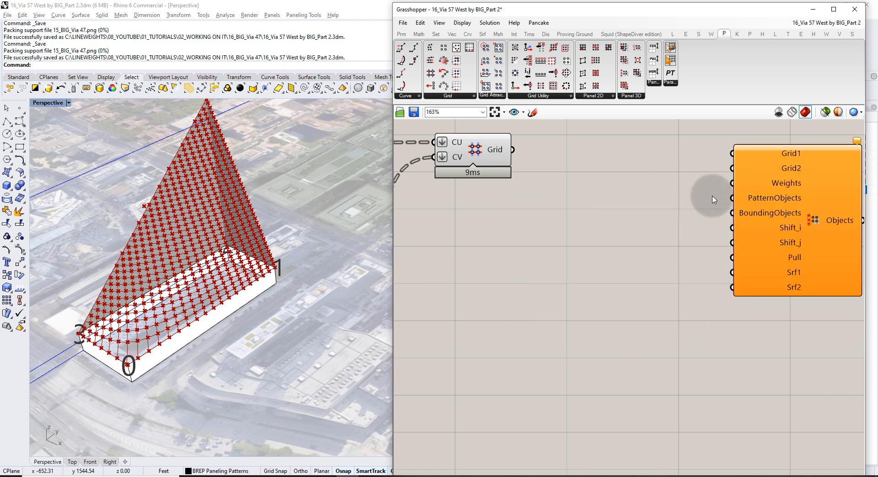
{"action": "right_click_drag", "start_coordinate": [715, 196], "coordinate": [603, 218]}
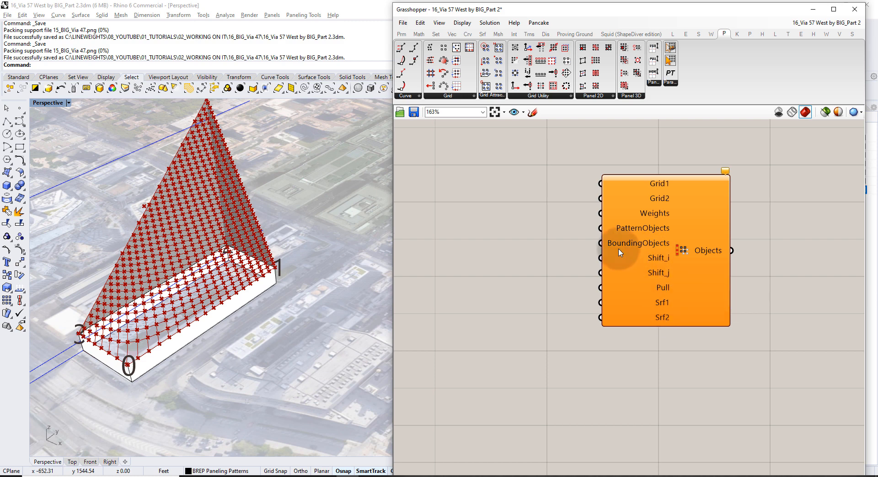
{"action": "right_click_drag", "start_coordinate": [450, 242], "coordinate": [526, 277]}
{"action": "left_click_drag", "start_coordinate": [769, 280], "coordinate": [752, 271]}
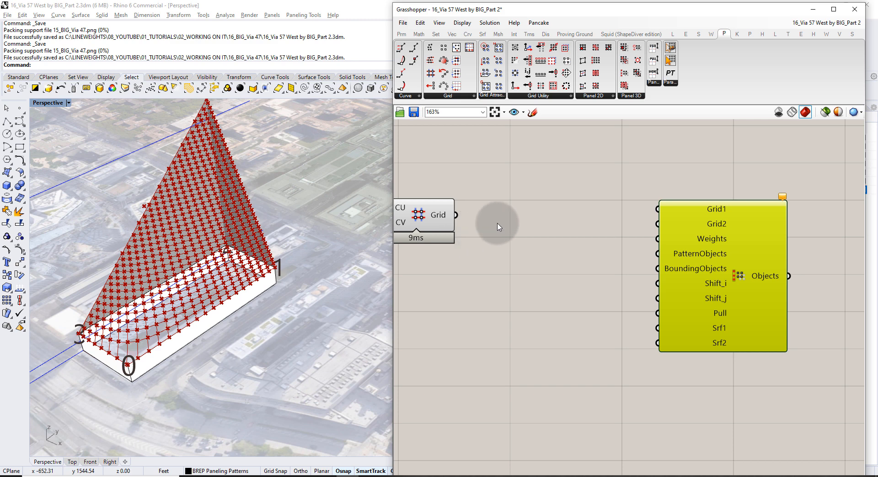
Connect the Intersect Curves Grid output to the Grid1 input of Morph 3D List and straighten the connecting wire
{"action": "left_click", "coordinate": [516, 225]}
{"action": "left_click", "coordinate": [427, 214]}
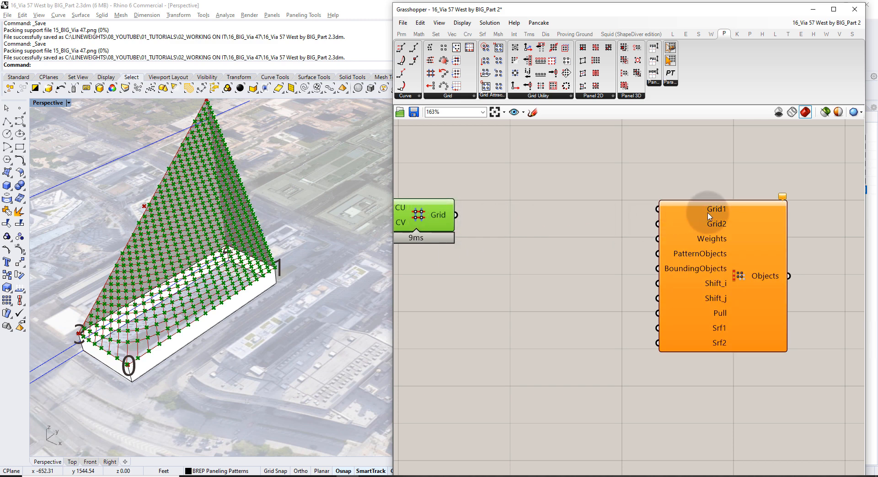
{"action": "left_click_drag", "start_coordinate": [455, 215], "coordinate": [656, 209]}
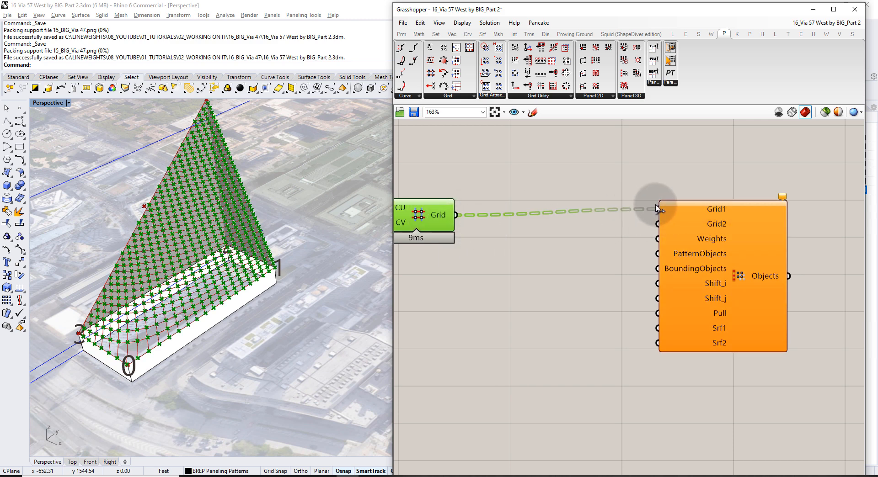
{"action": "left_click", "coordinate": [647, 169]}
{"action": "left_click_drag", "start_coordinate": [723, 270], "coordinate": [720, 277]}
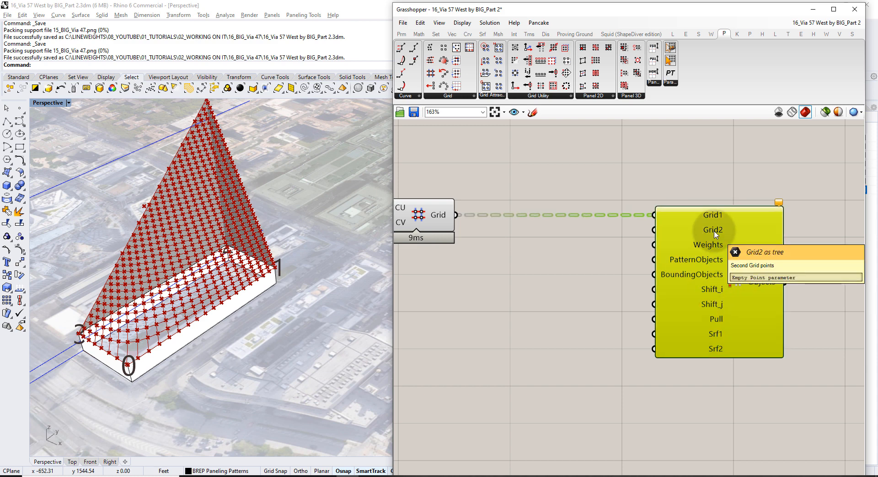
Search for "offset grid" and add the Offset Grid component between Intersect Curves and Morph 3D List
{"action": "scroll", "coordinate": [206, 233], "scroll_direction": "up", "scroll_amount": 5}
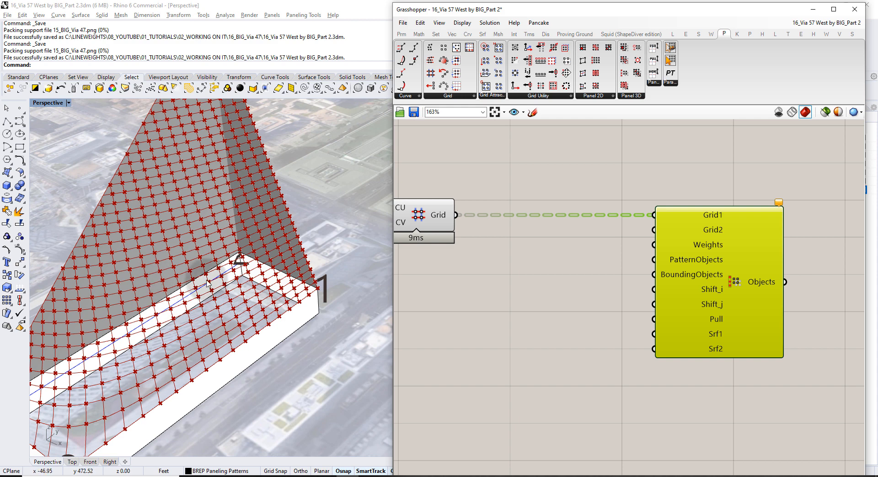
{"action": "left_click", "coordinate": [491, 278]}
{"action": "scroll", "coordinate": [529, 257], "scroll_direction": "down", "scroll_amount": 3}
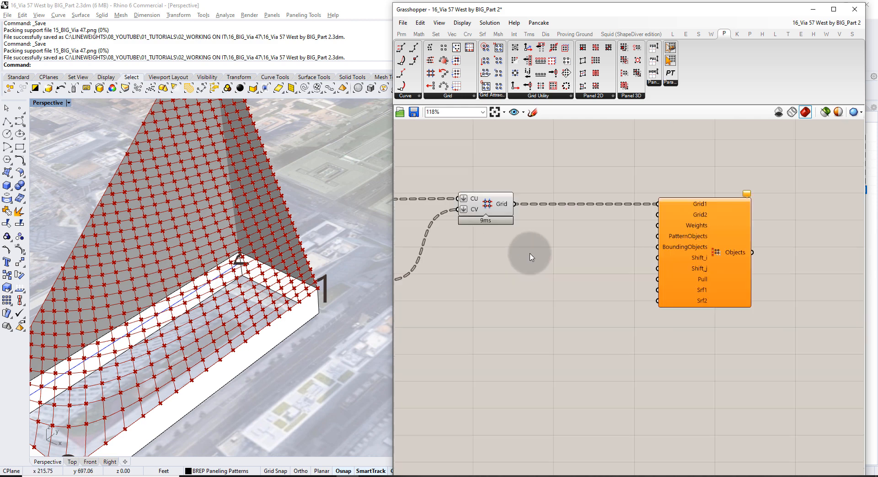
{"action": "double_click", "coordinate": [529, 257]}
{"action": "type", "text": "offset"}
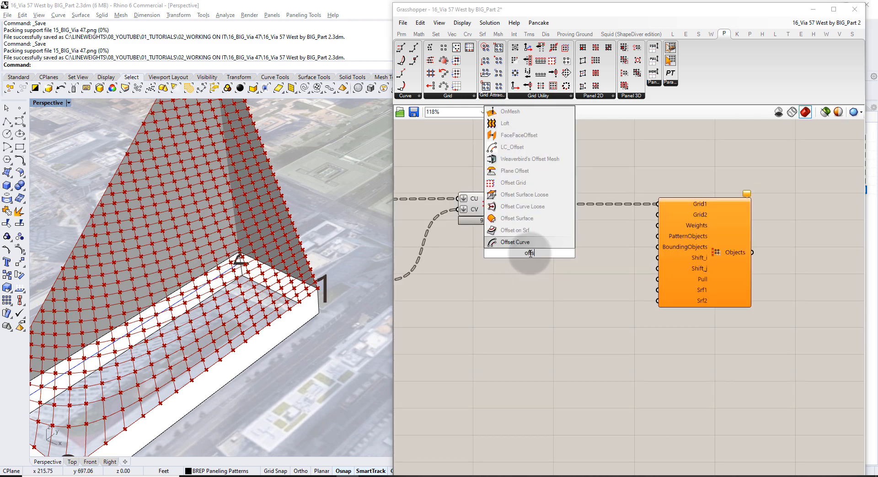
{"action": "key", "text": "Up"}
{"action": "key", "text": "Up"}
{"action": "key", "text": "Up"}
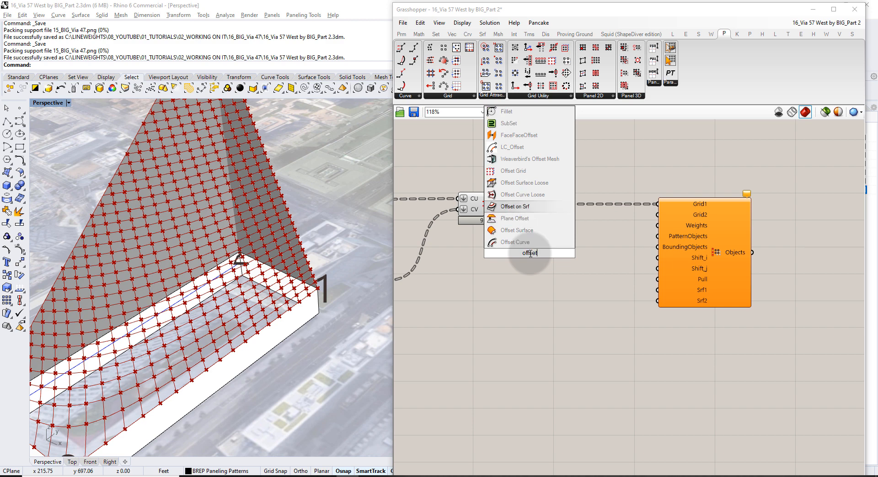
{"action": "type", "text": "grid"}
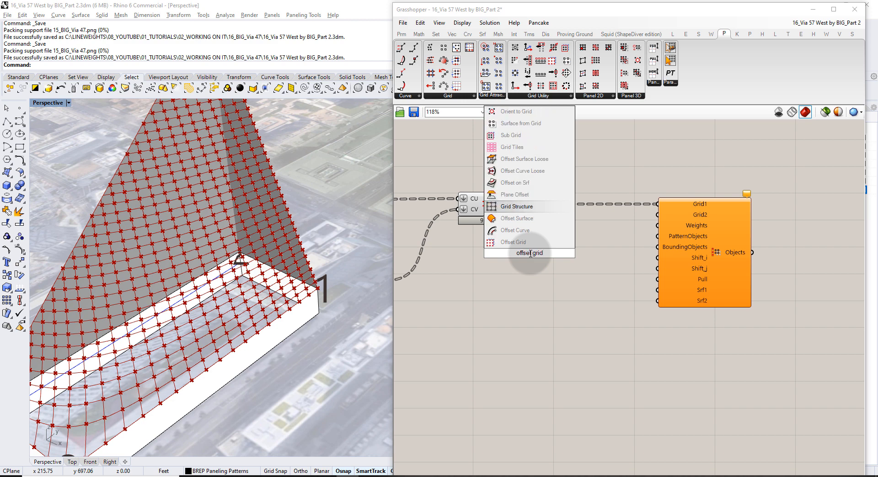
{"action": "key", "text": "Down"}
{"action": "key", "text": "Down"}
{"action": "key", "text": "Down"}
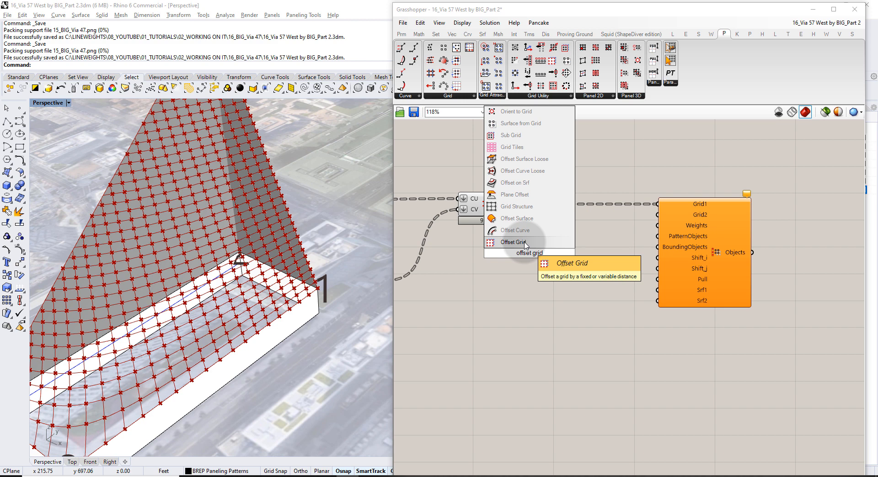
{"action": "left_click", "coordinate": [525, 242]}
{"action": "left_click", "coordinate": [558, 231]}
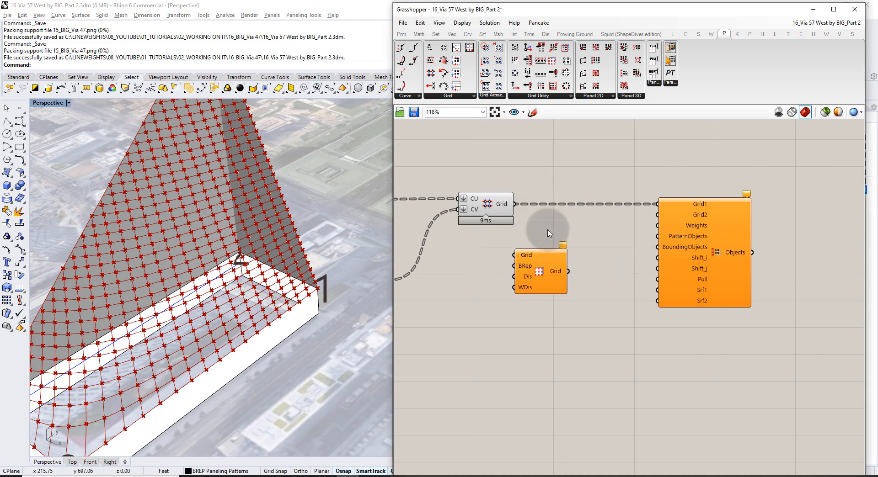
Connect the Intersect Curves Grid output to Offset Grid's Grid input and highlight the Front Facade Sweep Brep to check its surface
{"action": "left_click_drag", "start_coordinate": [515, 204], "coordinate": [517, 260]}
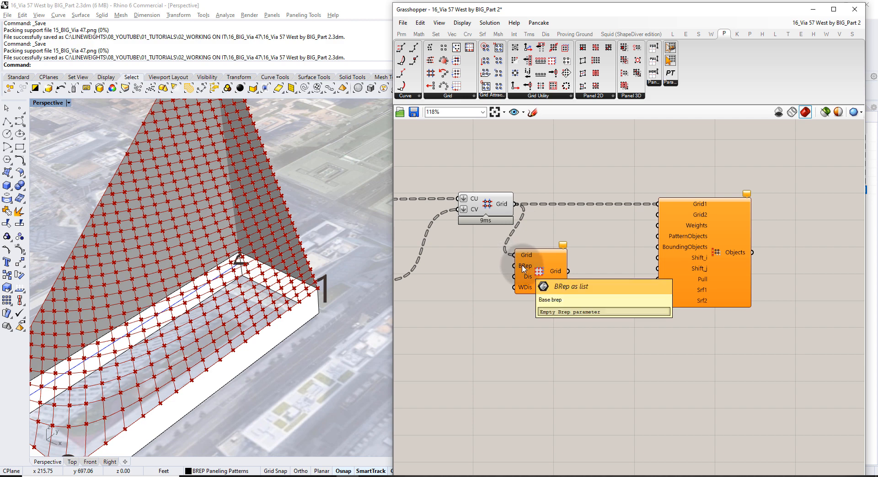
{"action": "right_click_drag", "start_coordinate": [560, 258], "coordinate": [625, 250]}
{"action": "scroll", "coordinate": [624, 249], "scroll_direction": "down", "scroll_amount": 5}
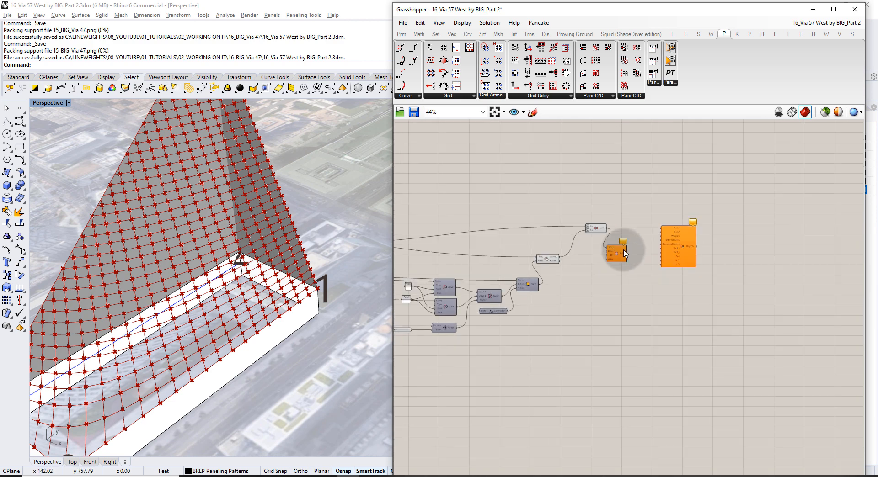
{"action": "scroll", "coordinate": [478, 263], "scroll_direction": "up", "scroll_amount": 5}
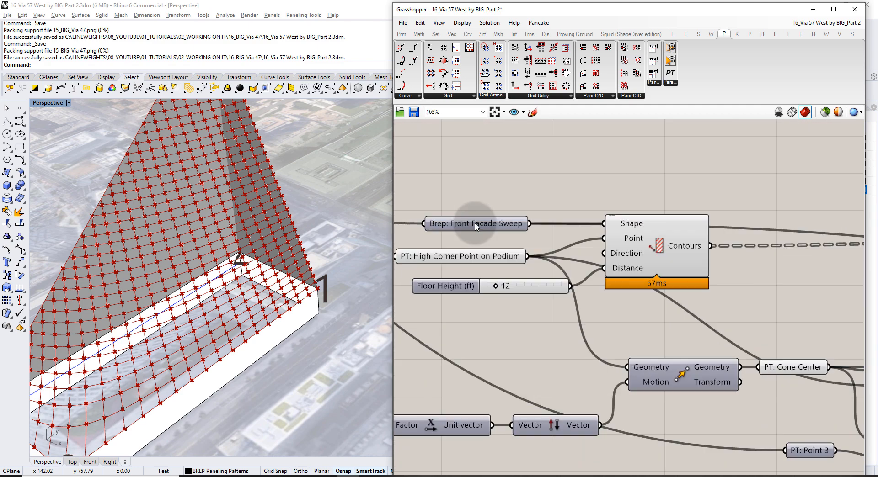
{"action": "left_click", "coordinate": [476, 224]}
{"action": "scroll", "coordinate": [476, 224], "scroll_direction": "up", "scroll_amount": 4}
{"action": "scroll", "coordinate": [166, 259], "scroll_direction": "down", "scroll_amount": 4}
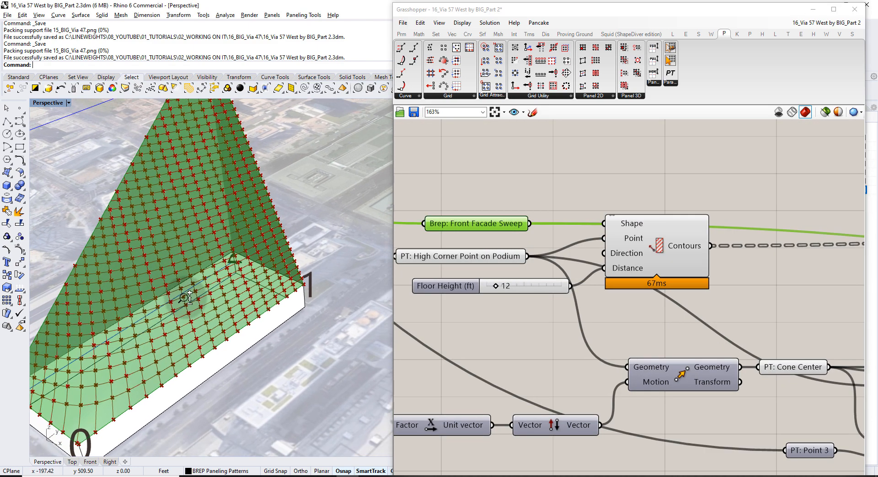
{"action": "left_click", "coordinate": [486, 225]}
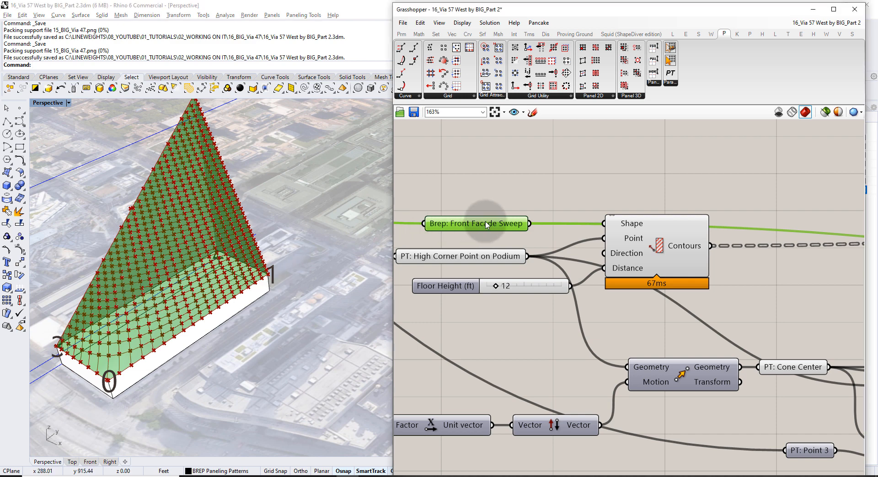
Duplicate the Front Facade Sweep Brep parameter, place the copy beside Offset Grid and connect it to the BRep input
{"action": "key", "text": "ctrl+c"}
{"action": "key", "text": "ctrl+v"}
{"action": "left_click_drag", "start_coordinate": [487, 220], "coordinate": [586, 146]}
{"action": "left_click_drag", "start_coordinate": [512, 198], "coordinate": [499, 231]}
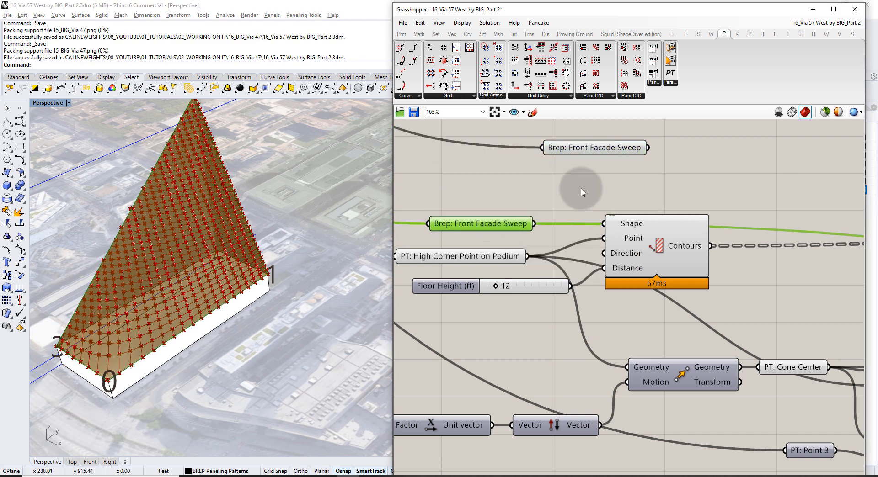
{"action": "right_click_drag", "start_coordinate": [670, 173], "coordinate": [431, 294]}
{"action": "scroll", "coordinate": [423, 286], "scroll_direction": "down", "scroll_amount": 3}
{"action": "left_click_drag", "start_coordinate": [411, 278], "coordinate": [864, 259]}
{"action": "right_click_drag", "start_coordinate": [864, 259], "coordinate": [454, 190]}
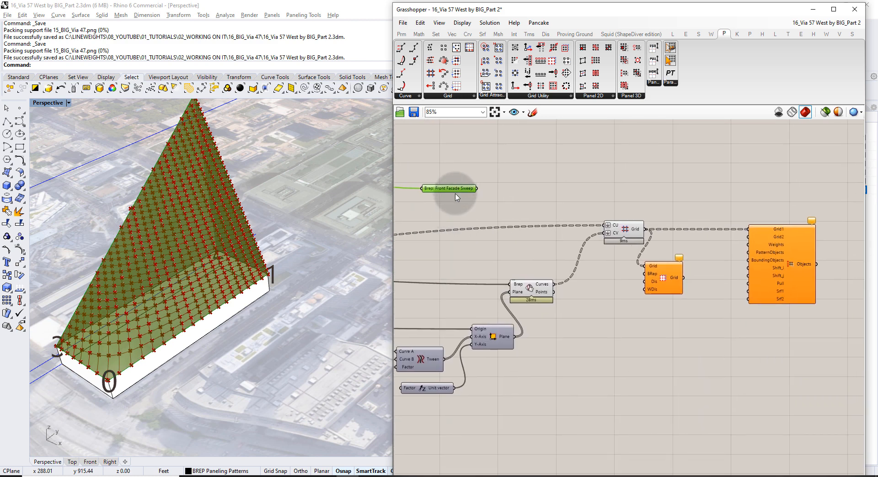
{"action": "mouse_move", "coordinate": [455, 194]}
{"action": "left_mouse_down"}
{"action": "mouse_move", "coordinate": [562, 215]}
{"action": "mouse_move", "coordinate": [591, 252]}
{"action": "mouse_move", "coordinate": [663, 279]}
{"action": "left_mouse_up"}
{"action": "scroll", "coordinate": [591, 254], "scroll_direction": "up", "scroll_amount": 4}
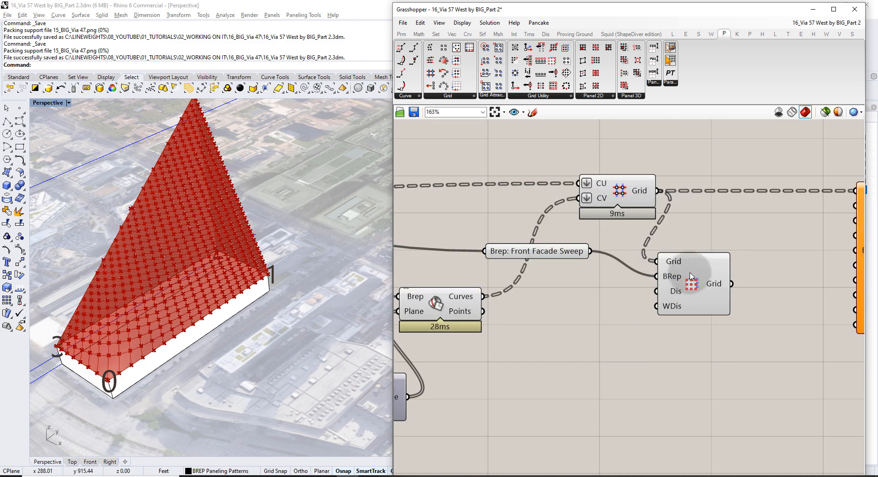
Highlight the Offset Grid points and turn off the preview of the duplicated Front Facade Sweep Brep
{"action": "left_click", "coordinate": [669, 280]}
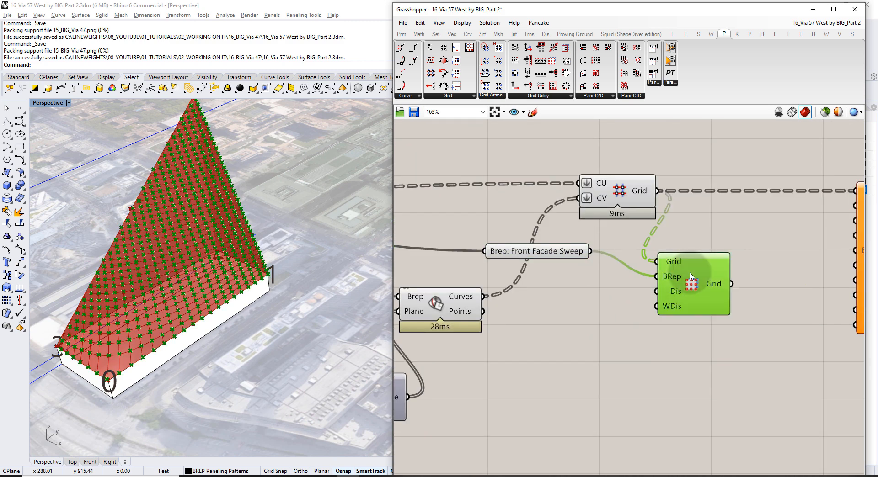
{"action": "left_click", "coordinate": [566, 251]}
{"action": "left_click", "coordinate": [631, 304]}
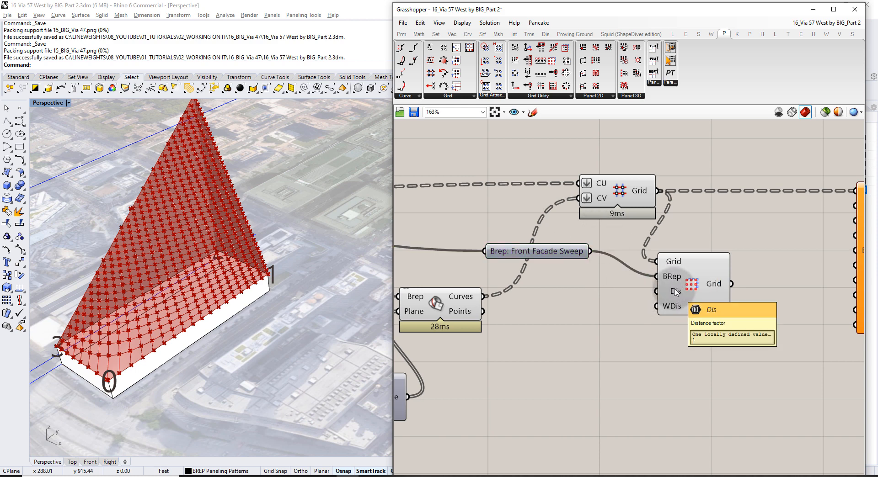
Add a number slider set to 125 and connect it to the Dis input of Offset Grid
{"action": "double_click", "coordinate": [540, 379]}
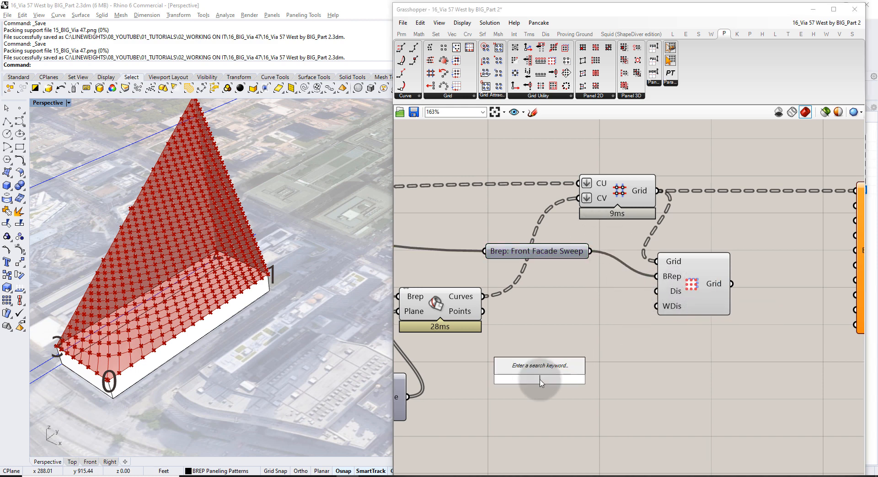
{"action": "type", "text": "125"}
{"action": "key", "text": "Return"}
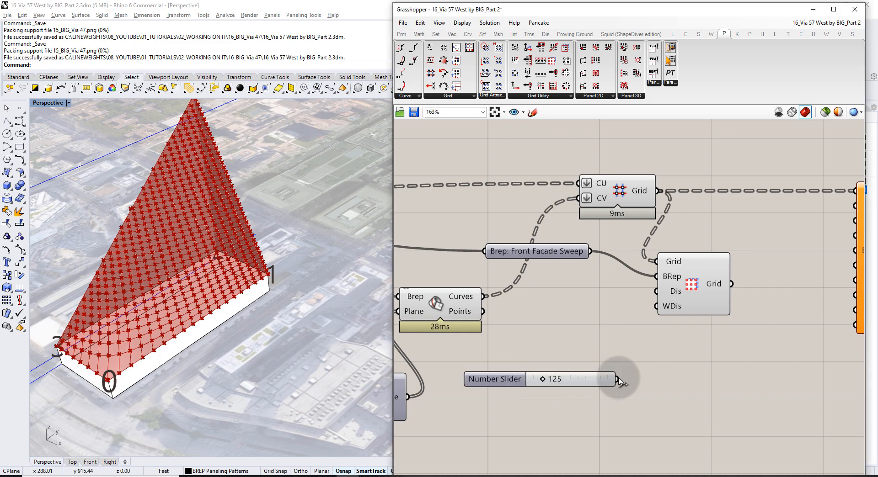
{"action": "left_click_drag", "start_coordinate": [616, 379], "coordinate": [668, 296]}
{"action": "scroll", "coordinate": [264, 250], "scroll_direction": "down", "scroll_amount": 2}
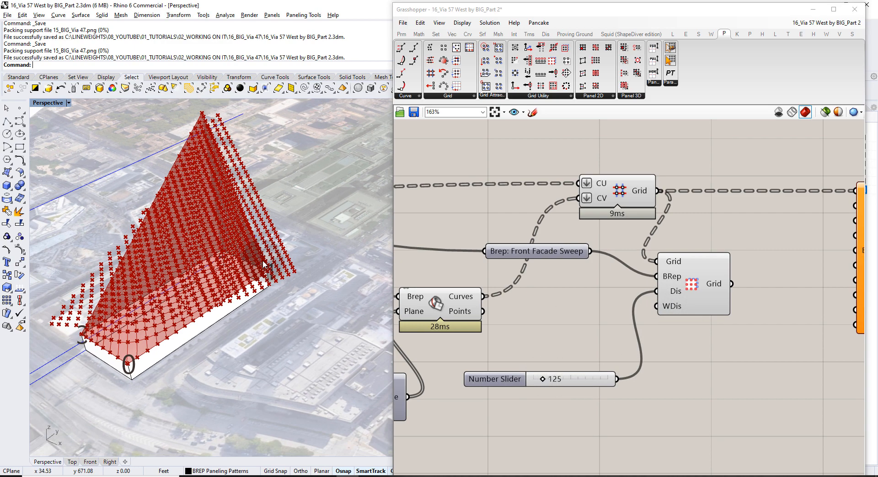
Examine the offset points around the facade with the distance slider lowered to 113, and delete the slider
{"action": "right_click_drag", "start_coordinate": [101, 360], "coordinate": [310, 259]}
{"action": "right_click_drag", "start_coordinate": [154, 307], "coordinate": [311, 245]}
{"action": "right_click_drag", "start_coordinate": [151, 327], "coordinate": [231, 284]}
{"action": "mouse_move", "coordinate": [545, 383]}
{"action": "left_mouse_down"}
{"action": "mouse_move", "coordinate": [555, 379]}
{"action": "mouse_move", "coordinate": [529, 388]}
{"action": "mouse_move", "coordinate": [549, 386]}
{"action": "left_mouse_up"}
{"action": "right_click_drag", "start_coordinate": [299, 363], "coordinate": [231, 387]}
{"action": "scroll", "coordinate": [284, 283], "scroll_direction": "up", "scroll_amount": 5}
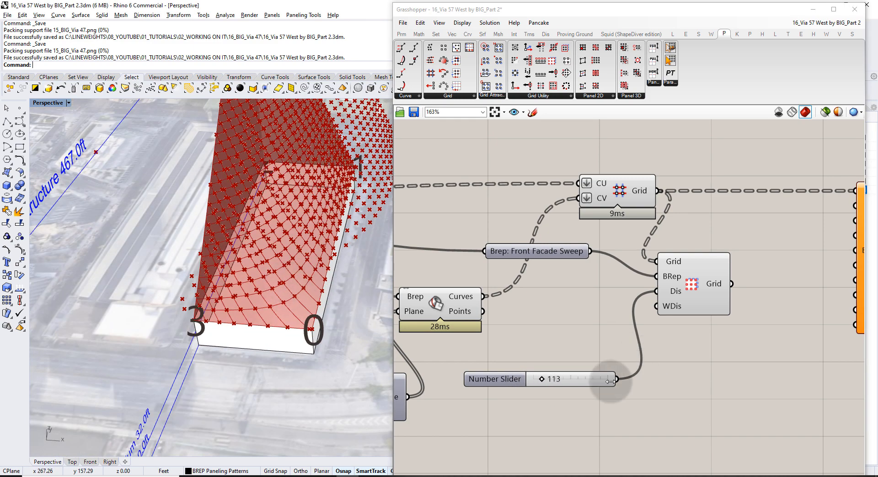
{"action": "left_click", "coordinate": [590, 381]}
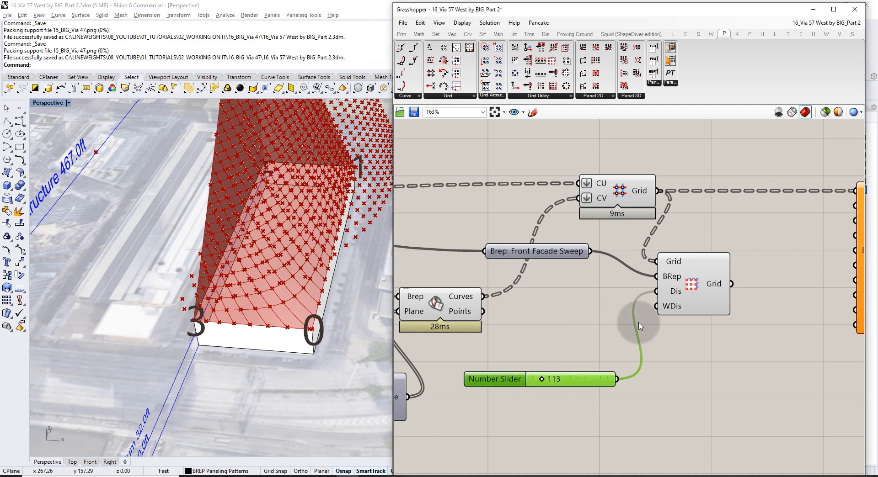
{"action": "key", "text": "Delete"}
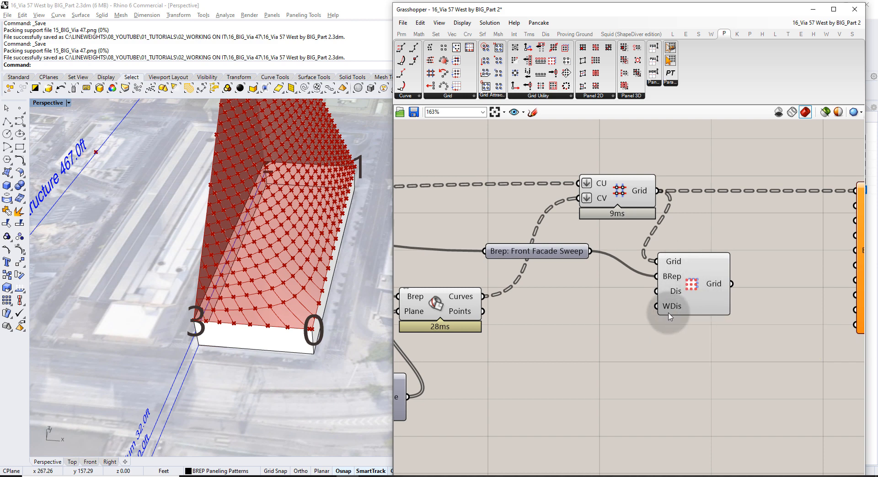
Connect the Offset Grid output to the Grid2 input of Morph 3D List
{"action": "right_click_drag", "start_coordinate": [696, 276], "coordinate": [587, 317]}
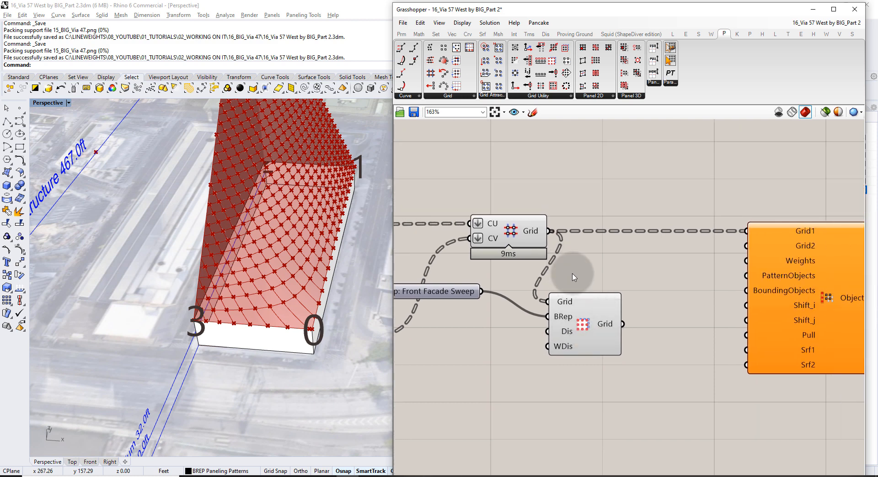
{"action": "left_click_drag", "start_coordinate": [623, 324], "coordinate": [746, 246]}
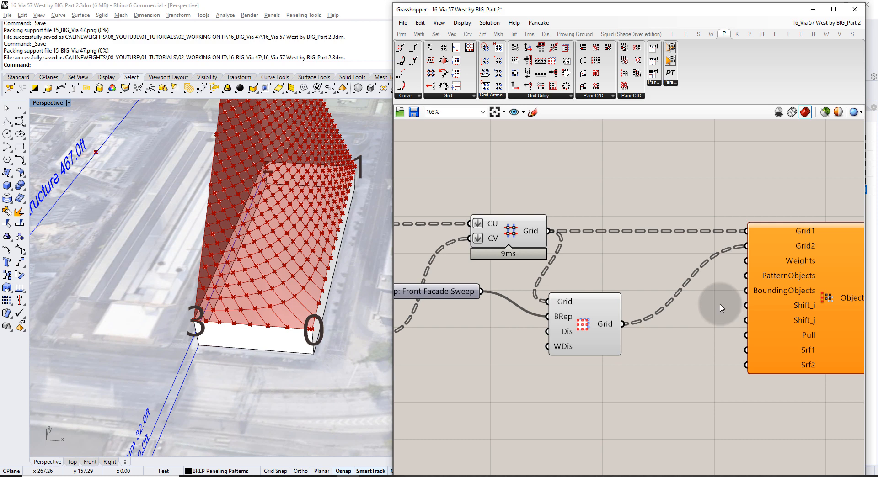
{"action": "right_click_drag", "start_coordinate": [750, 295], "coordinate": [599, 289]}
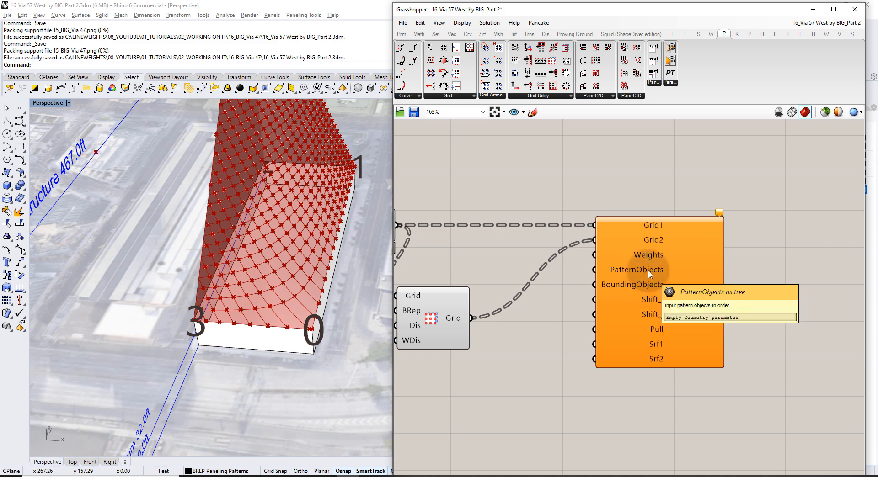
{"action": "scroll", "coordinate": [648, 275], "scroll_direction": "down", "scroll_amount": 3}
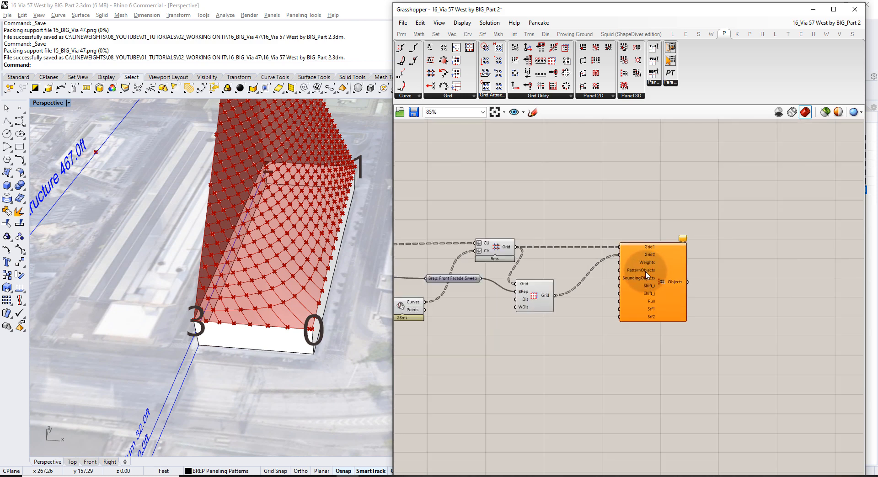
Switch to the web browser and examine the facade openings in the project gallery's "Aerial view of VIA 57 WEST" photo
{"action": "right_click_drag", "start_coordinate": [298, 184], "coordinate": [304, 308]}
{"action": "scroll", "coordinate": [239, 284], "scroll_direction": "up", "scroll_amount": 5}
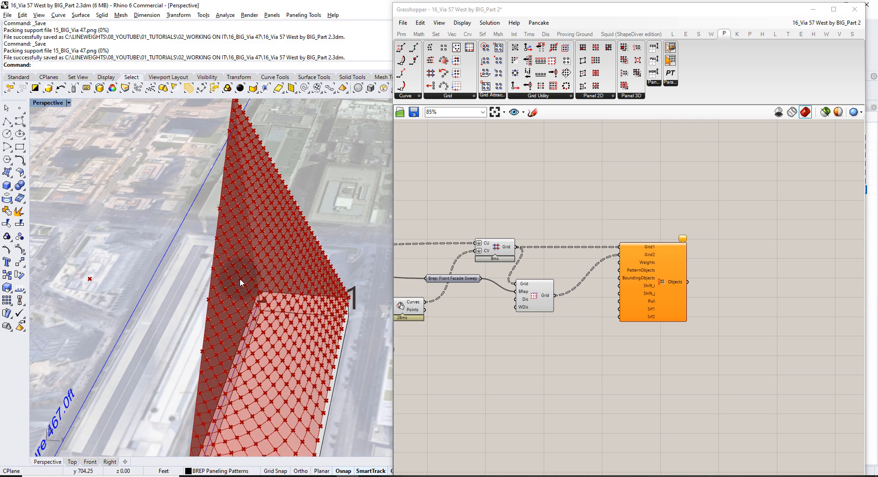
{"action": "left_click", "coordinate": [254, 476]}
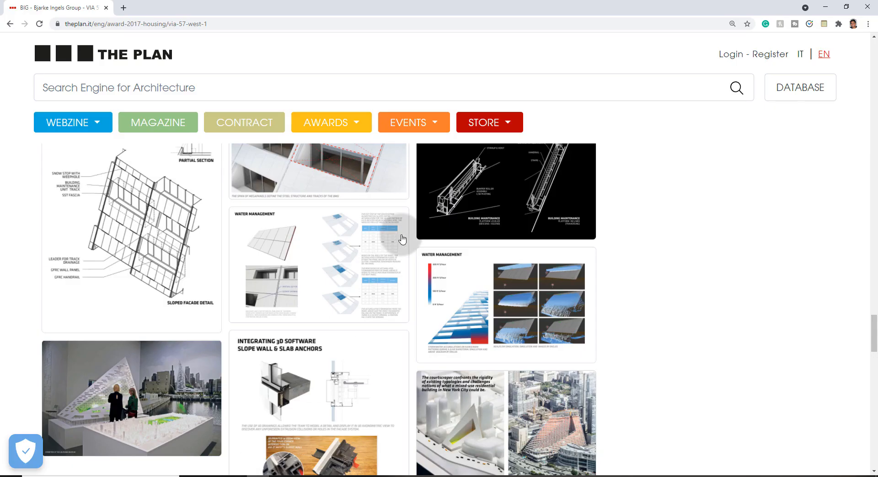
{"action": "scroll", "coordinate": [408, 229], "scroll_direction": "down", "scroll_amount": 2}
{"action": "scroll", "coordinate": [425, 230], "scroll_direction": "up", "scroll_amount": 2}
{"action": "scroll", "coordinate": [438, 233], "scroll_direction": "up", "scroll_amount": 10}
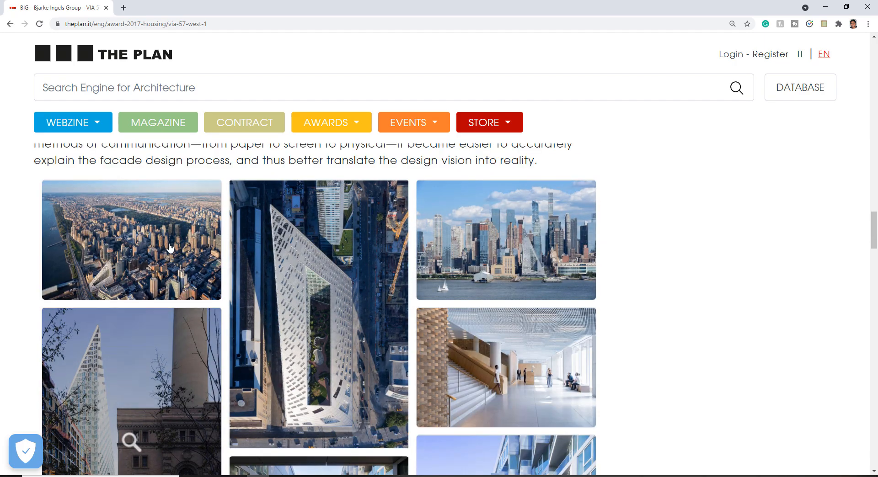
{"action": "left_click", "coordinate": [131, 440]}
{"action": "left_click", "coordinate": [344, 405]}
{"action": "scroll", "coordinate": [342, 387], "scroll_direction": "up", "scroll_amount": 2}
{"action": "scroll", "coordinate": [296, 246], "scroll_direction": "down", "scroll_amount": 1}
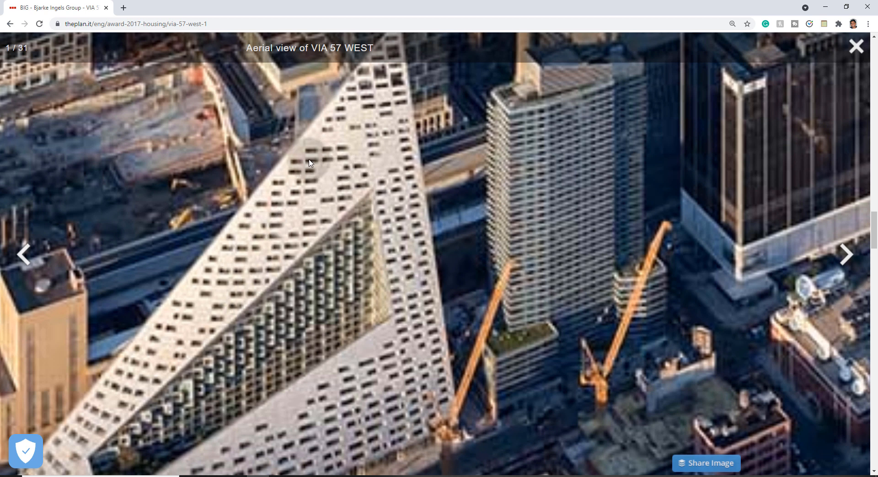
{"action": "left_click", "coordinate": [300, 185]}
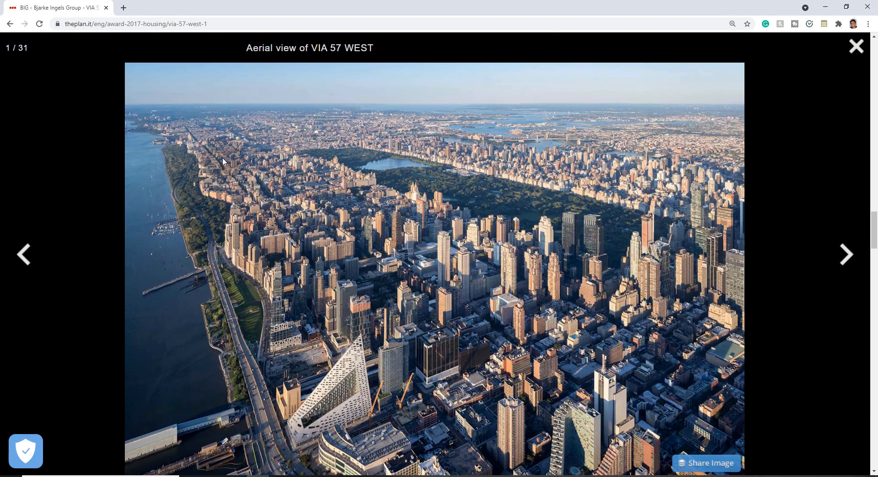
Examine the panel and window pattern in the "Bird's eye view of VIA 57 WEST" photo and return to Grasshopper
{"action": "key", "text": "Right"}
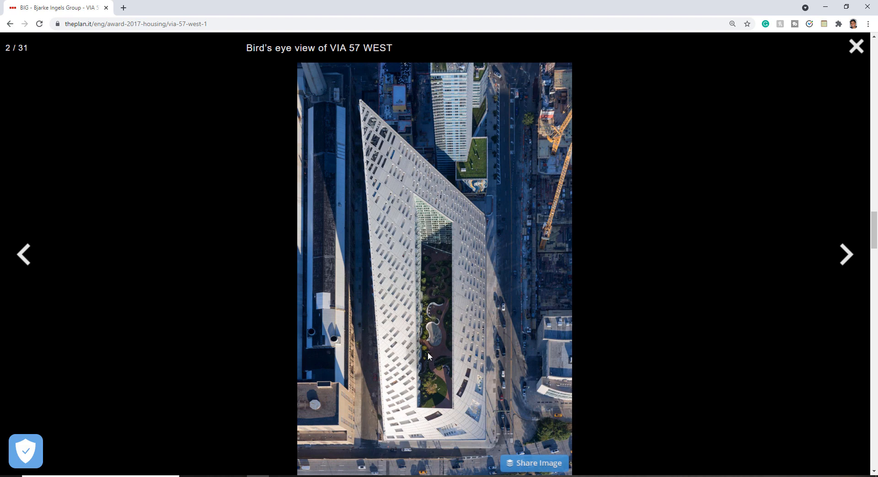
{"action": "left_click", "coordinate": [427, 355]}
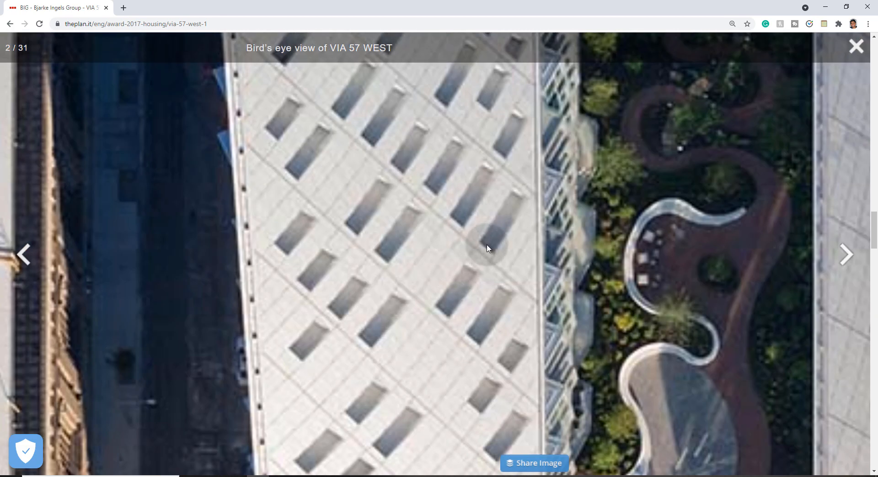
{"action": "left_click", "coordinate": [422, 318]}
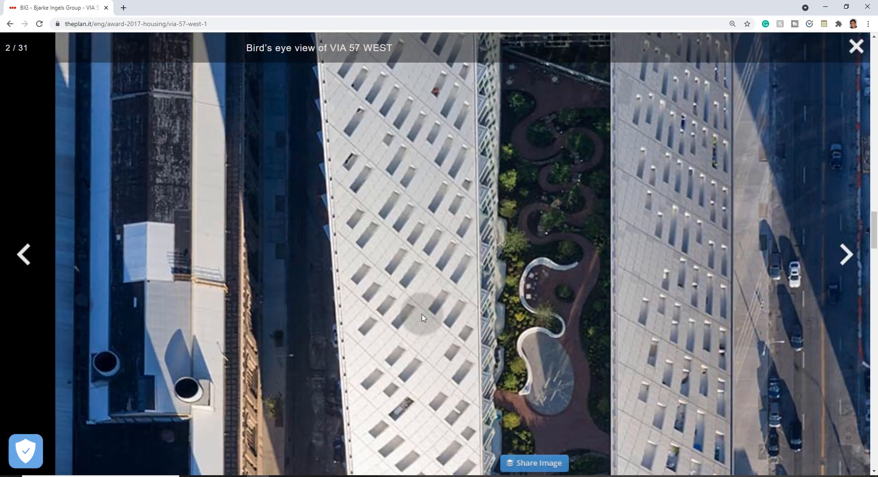
{"action": "left_click", "coordinate": [446, 325]}
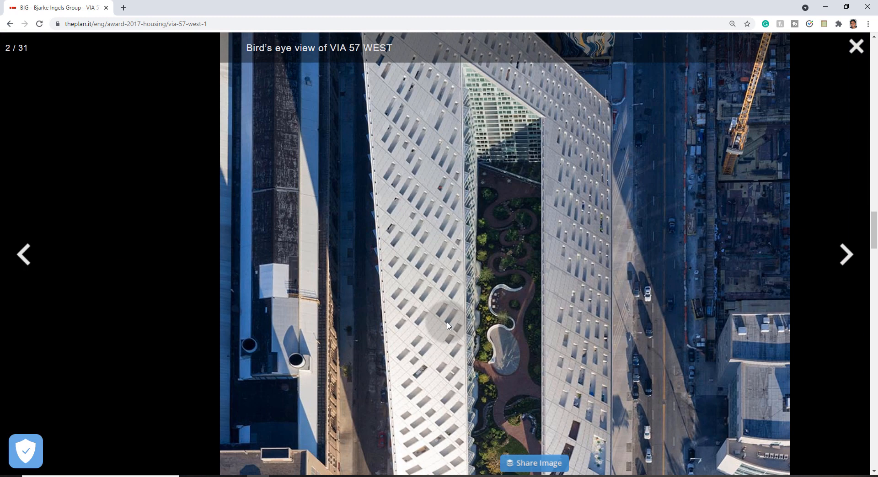
{"action": "left_click", "coordinate": [408, 121]}
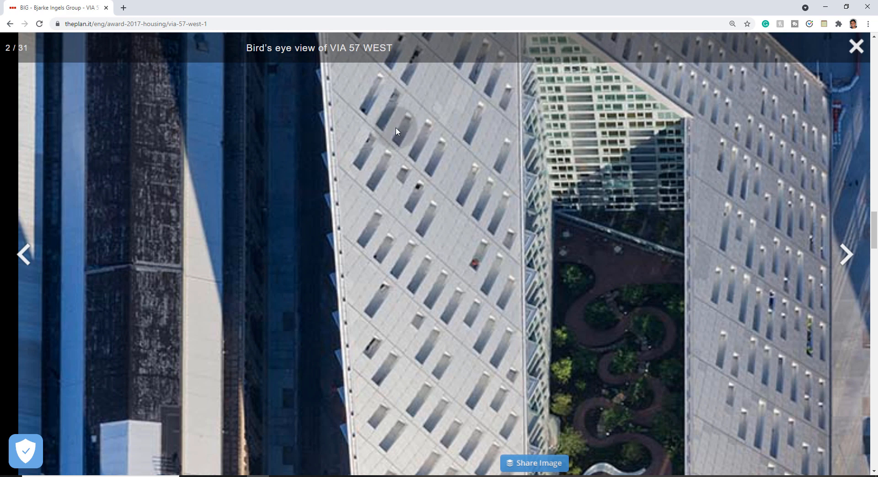
{"action": "left_click", "coordinate": [421, 152]}
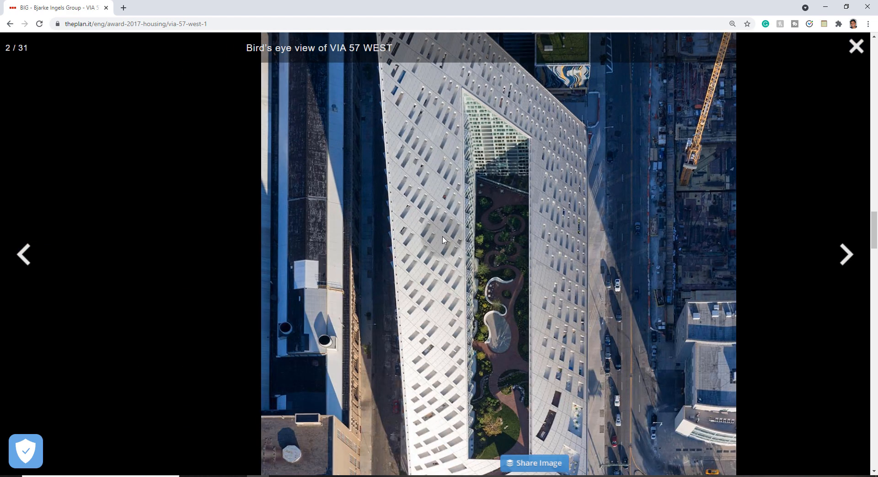
{"action": "left_click", "coordinate": [855, 52]}
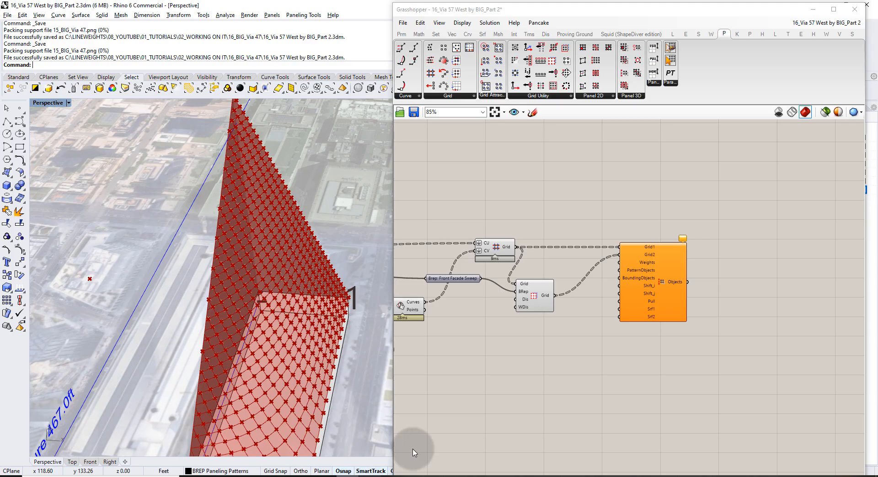
Retitle the orange pattern group's "Tween - Contour - Intersect" scribble as "Paneling Objects"
{"action": "scroll", "coordinate": [677, 192], "scroll_direction": "up", "scroll_amount": 2}
{"action": "scroll", "coordinate": [624, 236], "scroll_direction": "down", "scroll_amount": 5}
{"action": "scroll", "coordinate": [624, 235], "scroll_direction": "down", "scroll_amount": 3}
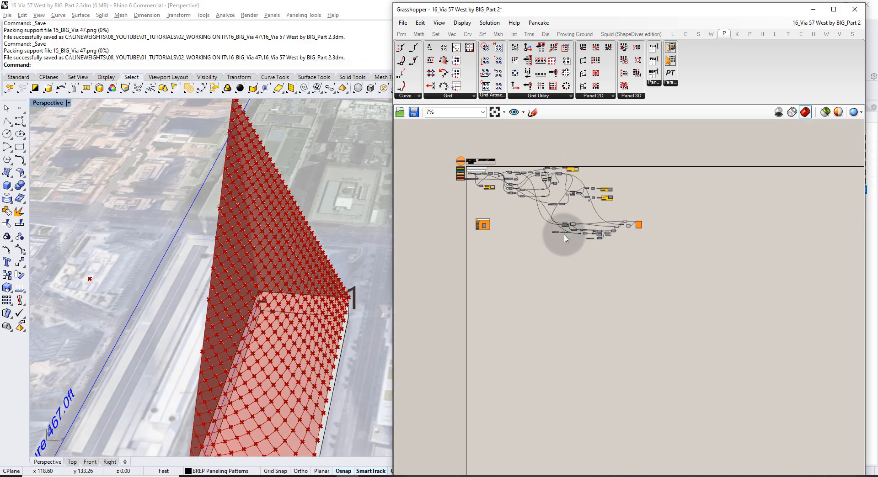
{"action": "scroll", "coordinate": [471, 228], "scroll_direction": "up", "scroll_amount": 11}
{"action": "right_click_drag", "start_coordinate": [473, 231], "coordinate": [585, 247]}
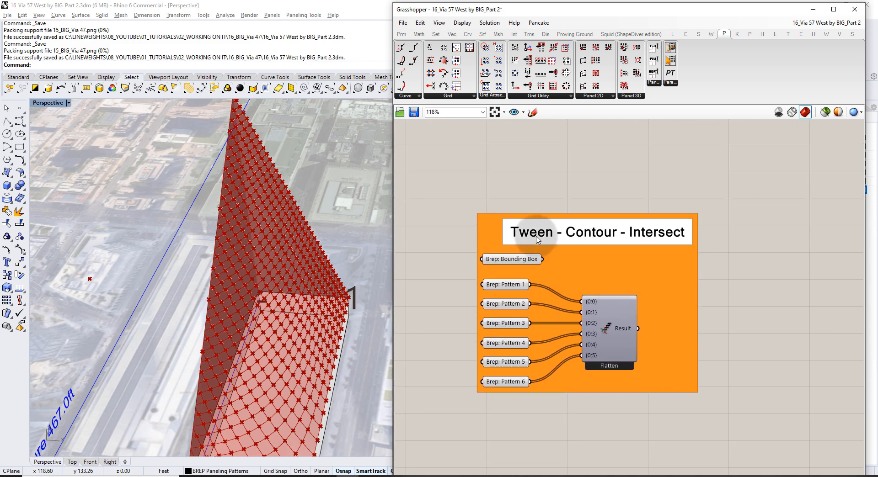
{"action": "double_click", "coordinate": [595, 236]}
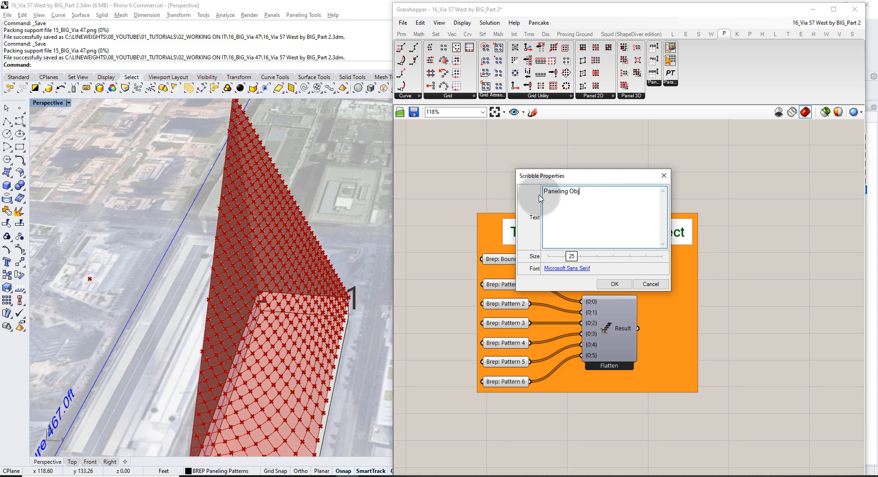
{"action": "left_click", "coordinate": [615, 284]}
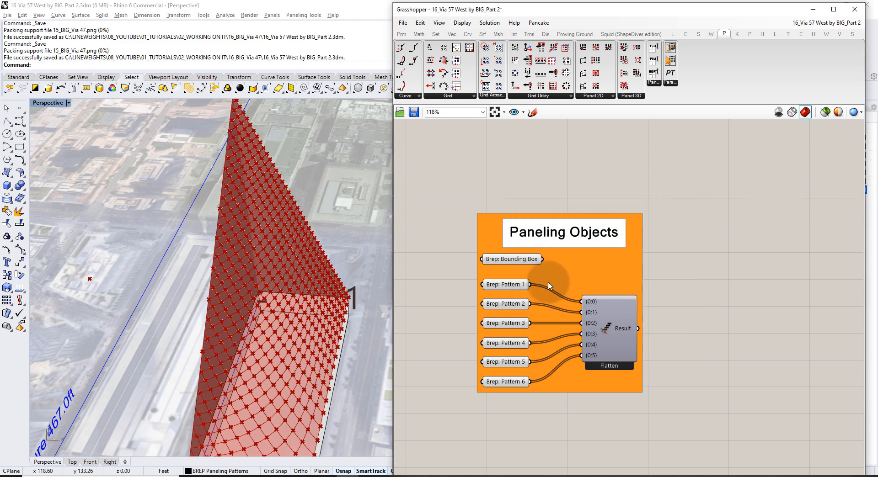
Hide the source curves and extrusions of the panel patterns beside the site image in Rhino's Top view
{"action": "scroll", "coordinate": [306, 297], "scroll_direction": "down", "scroll_amount": 10}
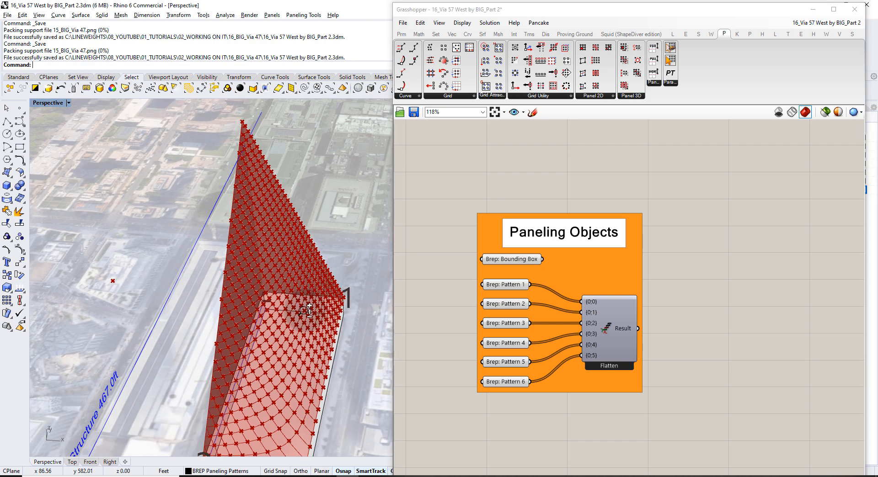
{"action": "right_click_drag", "start_coordinate": [310, 400], "coordinate": [315, 412], "text": "ctrl"}
{"action": "right_click_drag", "start_coordinate": [329, 352], "coordinate": [229, 275], "text": "shift"}
{"action": "right_click_drag", "start_coordinate": [230, 275], "coordinate": [231, 304]}
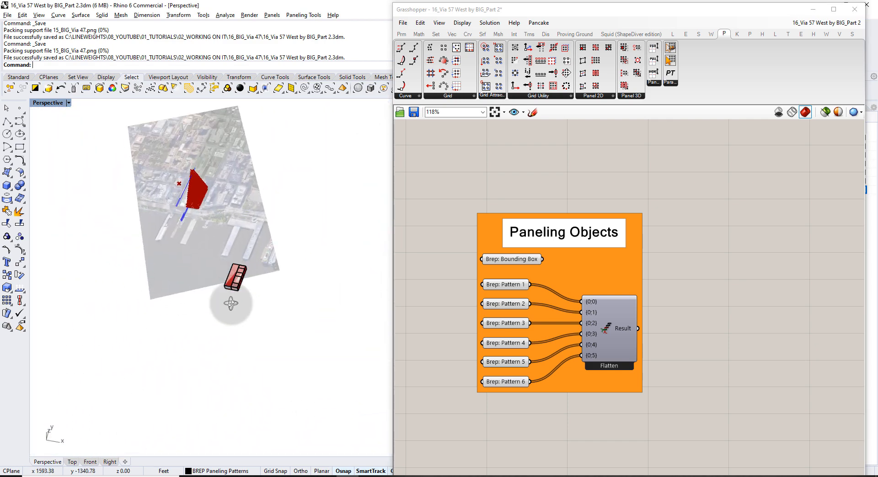
{"action": "scroll", "coordinate": [237, 281], "scroll_direction": "up", "scroll_amount": 8}
{"action": "left_click", "coordinate": [72, 462]}
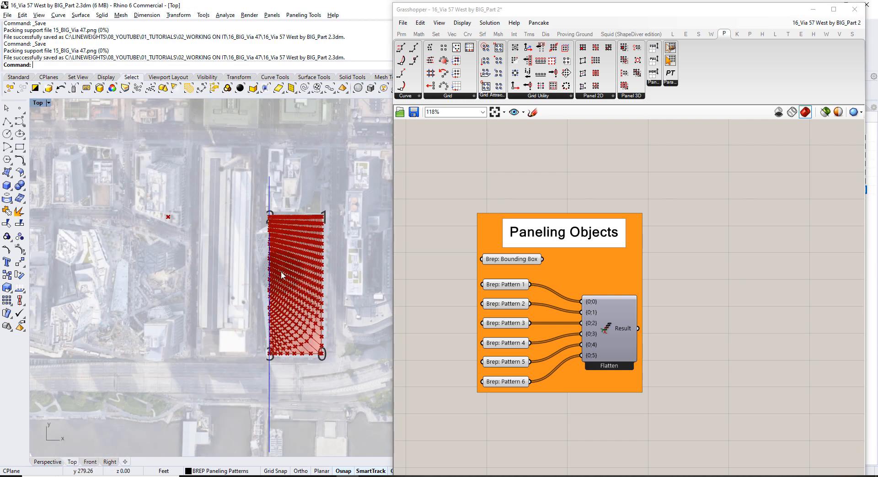
{"action": "right_click_drag", "start_coordinate": [282, 275], "coordinate": [110, 204]}
{"action": "scroll", "coordinate": [224, 245], "scroll_direction": "down", "scroll_amount": 8}
{"action": "right_click_drag", "start_coordinate": [320, 295], "coordinate": [275, 245]}
{"action": "scroll", "coordinate": [287, 273], "scroll_direction": "up", "scroll_amount": 8}
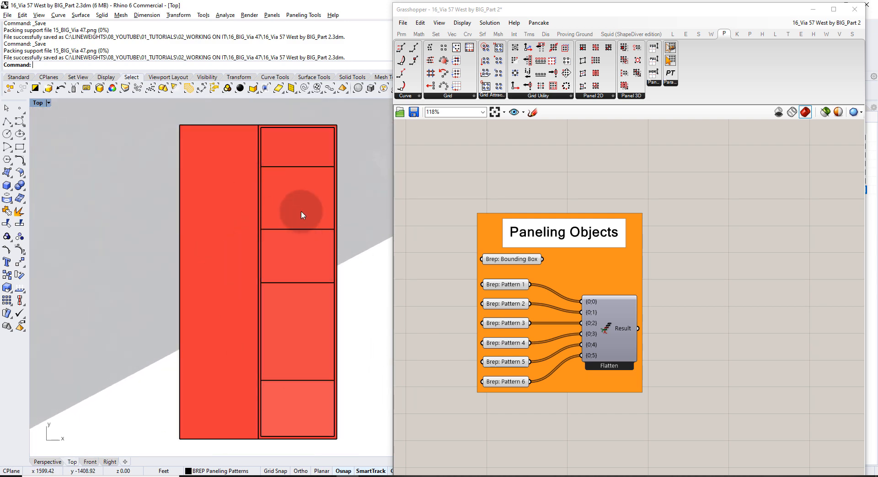
{"action": "scroll", "coordinate": [260, 270], "scroll_direction": "down", "scroll_amount": 3}
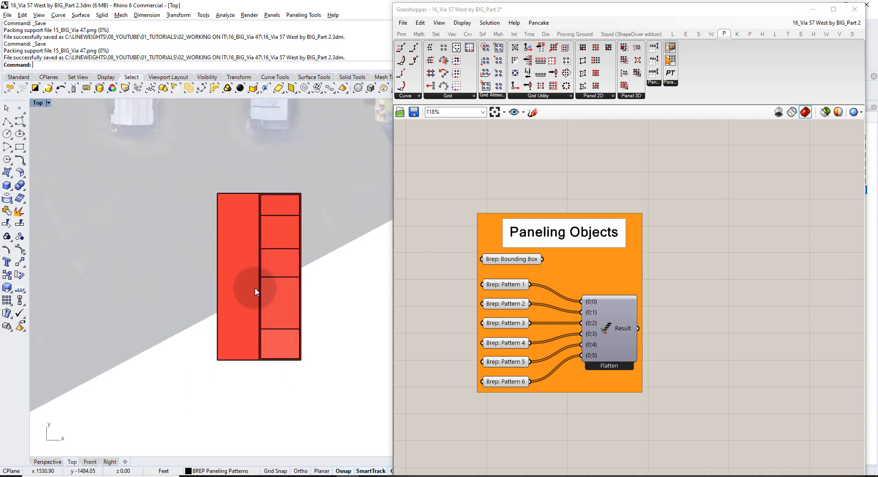
{"action": "left_click_drag", "start_coordinate": [324, 382], "coordinate": [185, 166]}
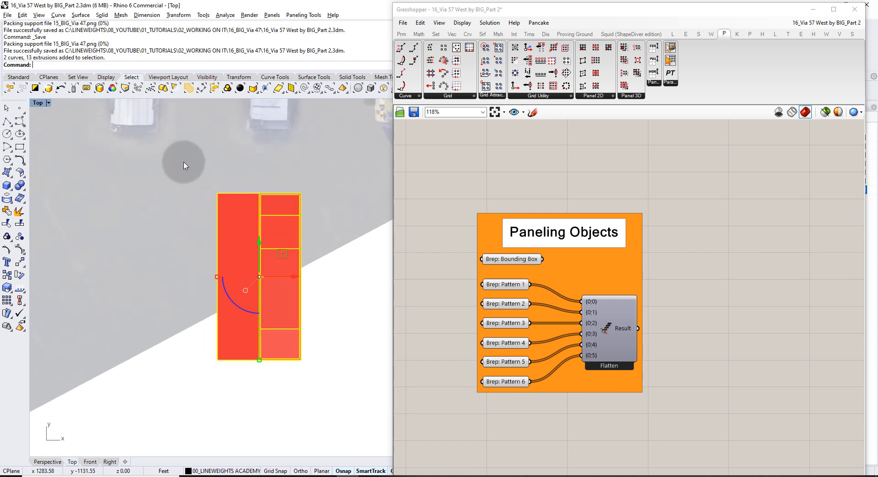
{"action": "key", "text": "ctrl+h"}
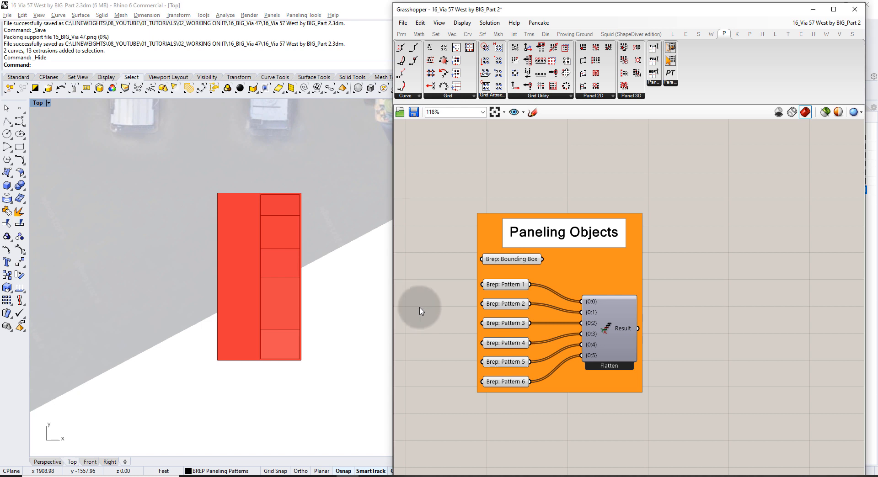
Restrict the Grasshopper preview to selected components and examine the Bounding Box and Pattern 1 to 6 breps in the Top view
{"action": "left_click", "coordinate": [827, 114]}
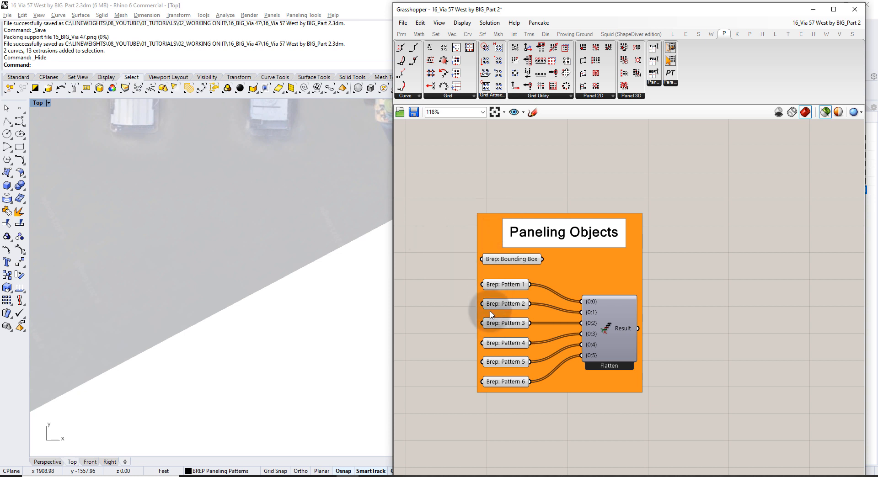
{"action": "left_click", "coordinate": [513, 261]}
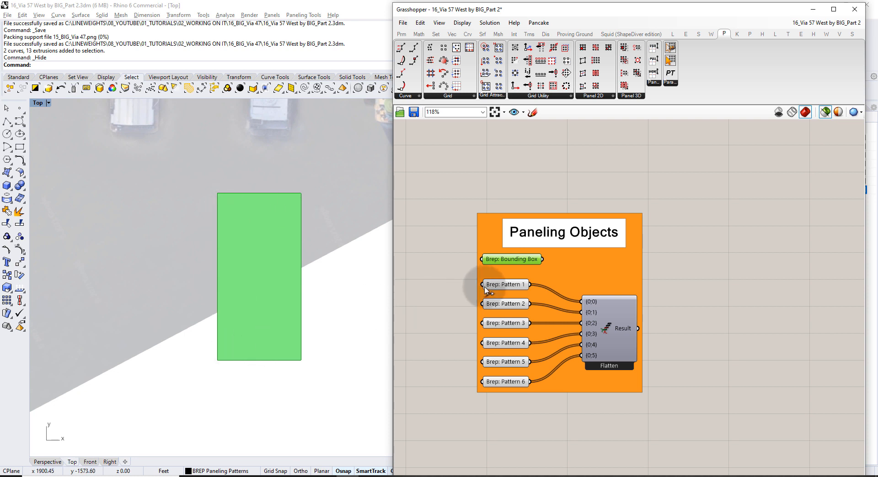
{"action": "left_click", "coordinate": [503, 285]}
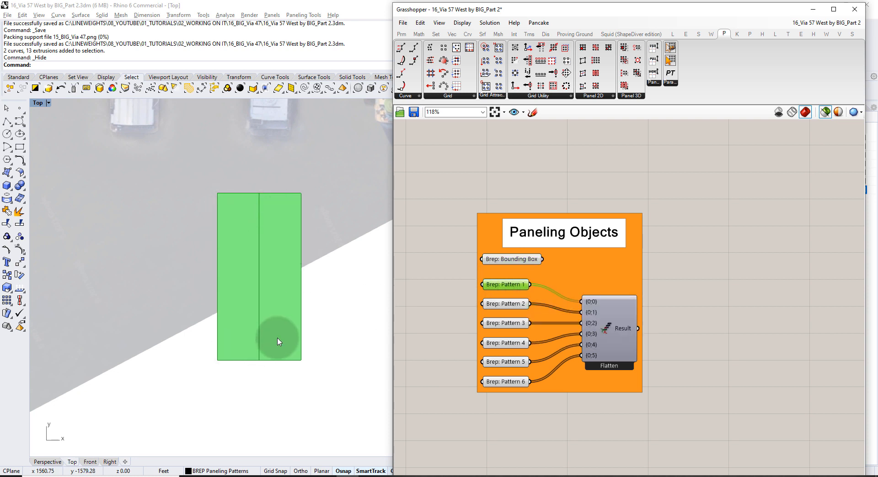
{"action": "left_click", "coordinate": [496, 304]}
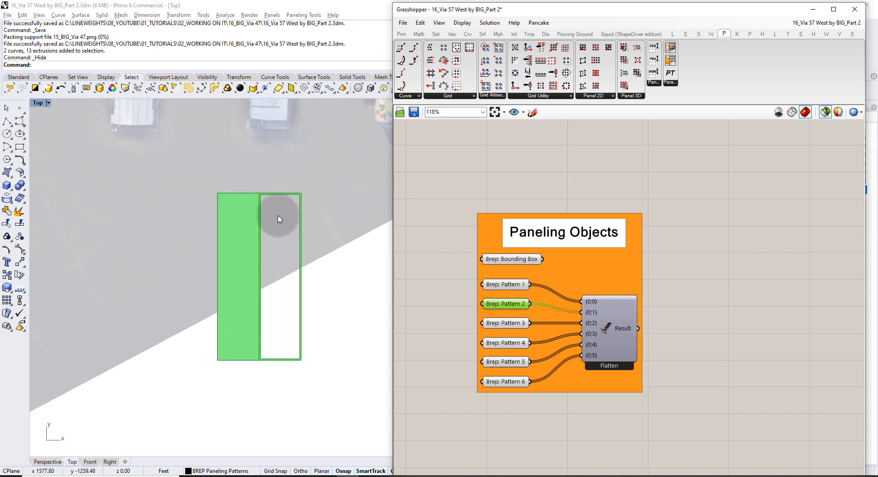
{"action": "left_click", "coordinate": [492, 326]}
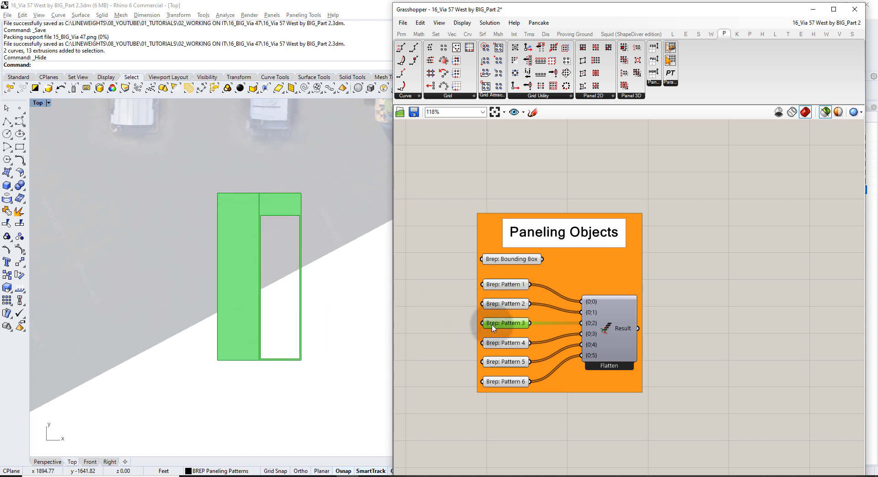
{"action": "left_click", "coordinate": [505, 346]}
{"action": "left_click", "coordinate": [506, 362]}
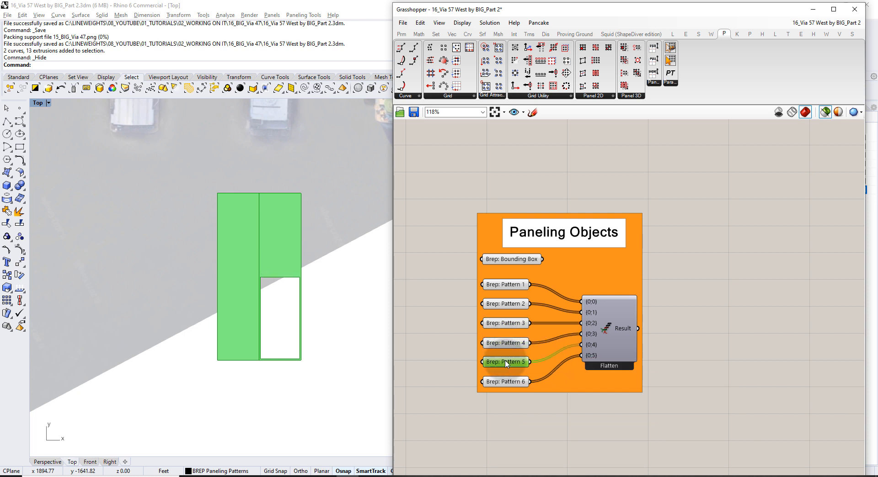
{"action": "left_click", "coordinate": [506, 380]}
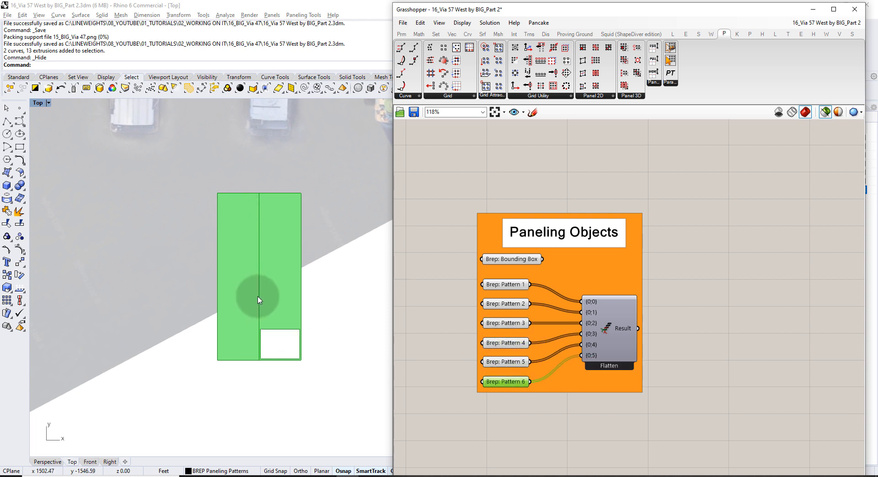
Examine the Pattern breps from 6 to 1 and the Bounding Box in the Perspective view, and restore the full preview
{"action": "left_click", "coordinate": [47, 462]}
{"action": "scroll", "coordinate": [274, 298], "scroll_direction": "up", "scroll_amount": 5}
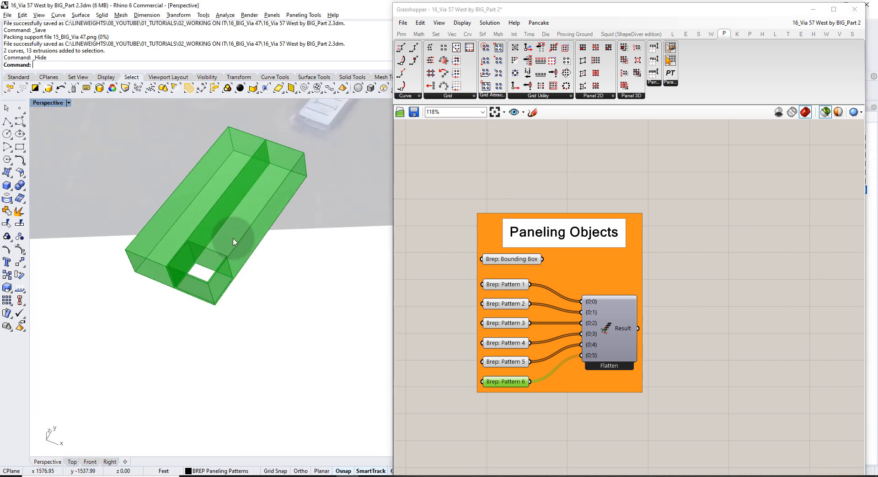
{"action": "left_click", "coordinate": [506, 362]}
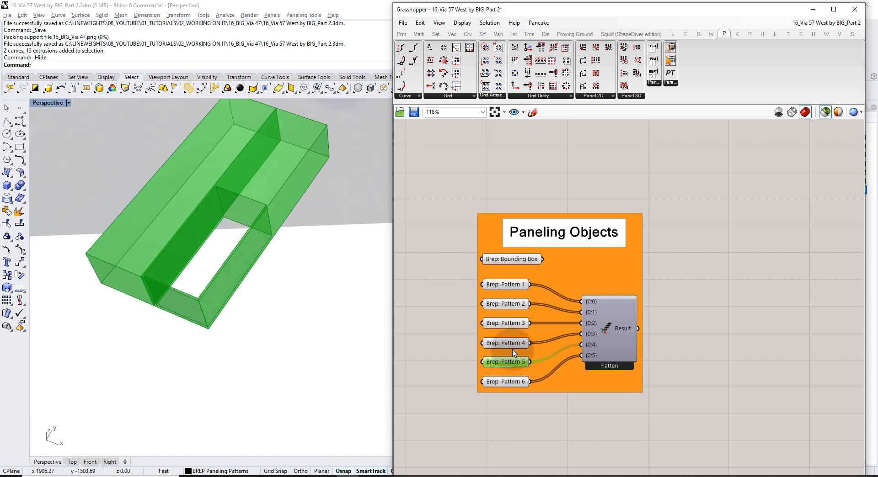
{"action": "left_click", "coordinate": [512, 343]}
{"action": "left_click", "coordinate": [512, 323]}
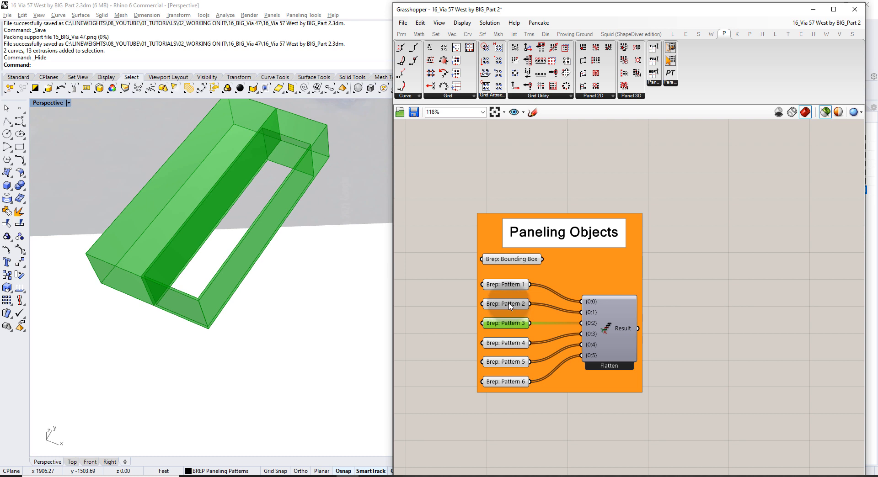
{"action": "left_click", "coordinate": [511, 306]}
{"action": "left_click", "coordinate": [509, 288]}
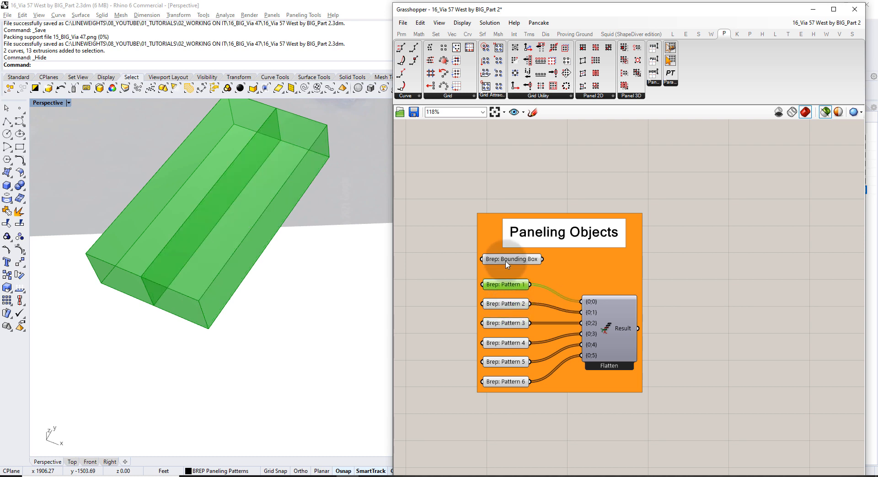
{"action": "left_click", "coordinate": [506, 260]}
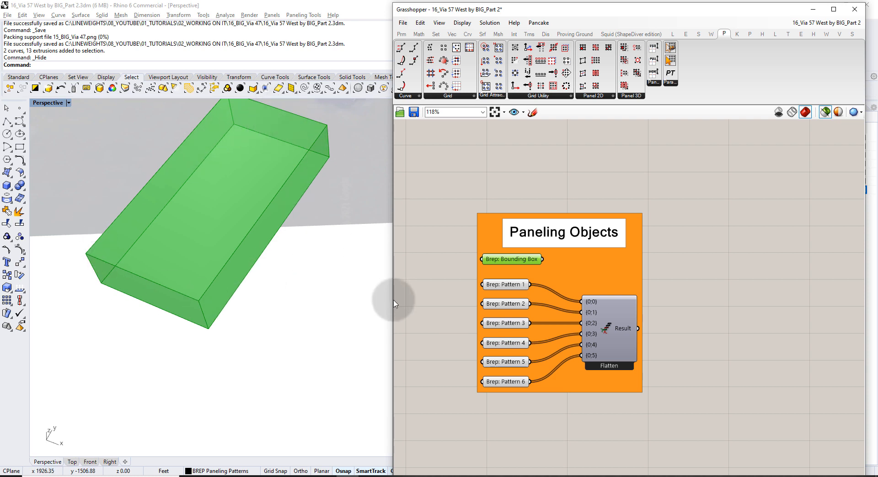
{"action": "left_click", "coordinate": [590, 174]}
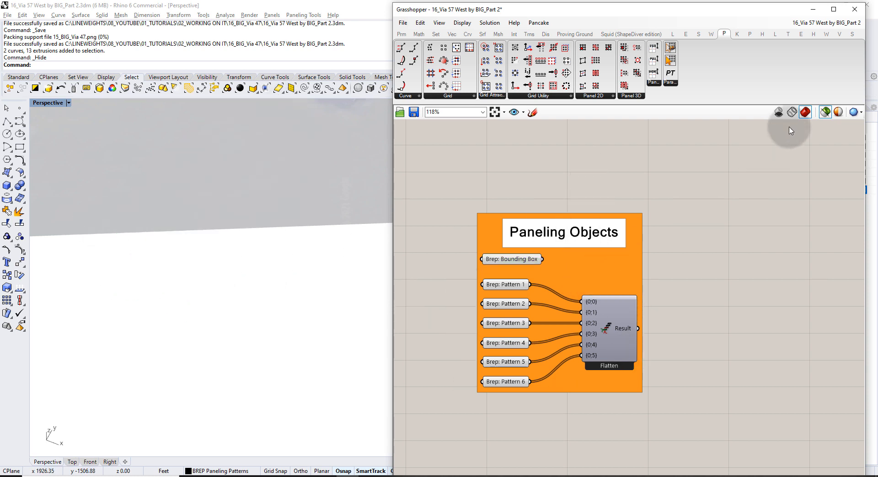
{"action": "left_click", "coordinate": [822, 114]}
Move the Paneling Objects group below the Offset Grid component, close to Morph 3D List
{"action": "scroll", "coordinate": [566, 273], "scroll_direction": "down", "scroll_amount": 5}
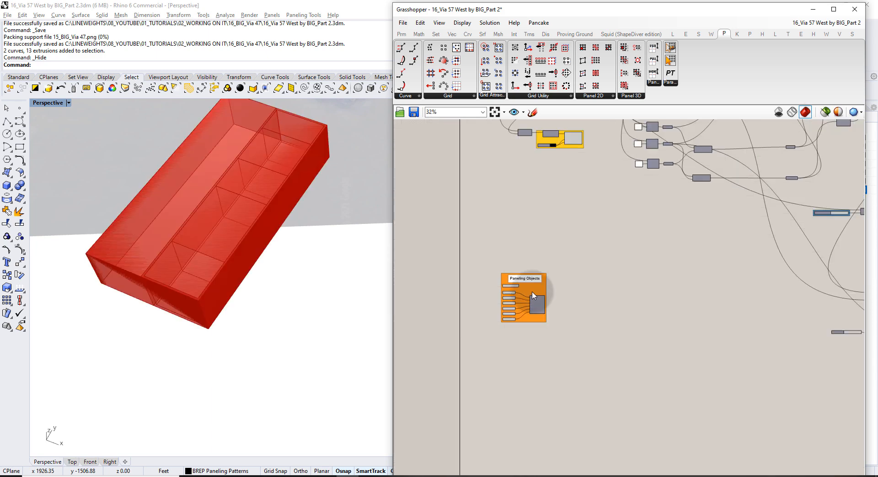
{"action": "left_click_drag", "start_coordinate": [534, 288], "coordinate": [682, 234]}
{"action": "right_click_drag", "start_coordinate": [682, 234], "coordinate": [446, 261]}
{"action": "left_click_drag", "start_coordinate": [445, 260], "coordinate": [606, 300]}
{"action": "scroll", "coordinate": [462, 272], "scroll_direction": "down", "scroll_amount": 2}
{"action": "scroll", "coordinate": [679, 311], "scroll_direction": "up", "scroll_amount": 5}
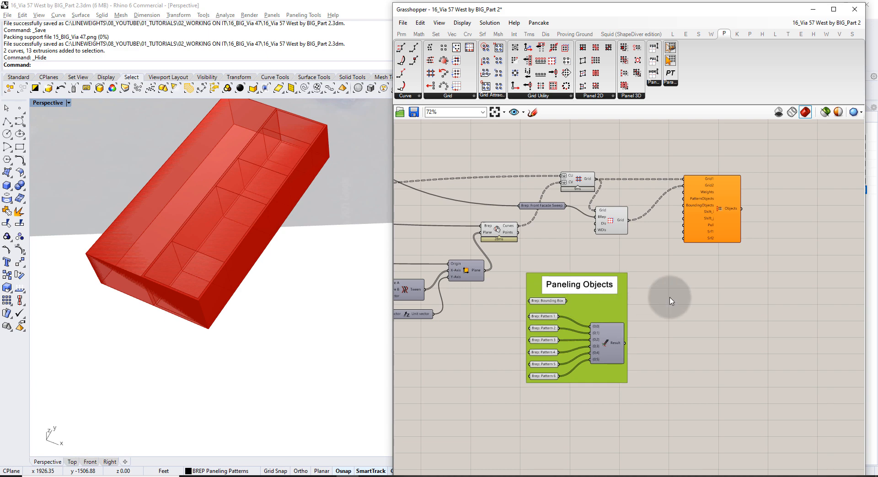
{"action": "left_click", "coordinate": [670, 301]}
{"action": "scroll", "coordinate": [706, 235], "scroll_direction": "up", "scroll_amount": 3}
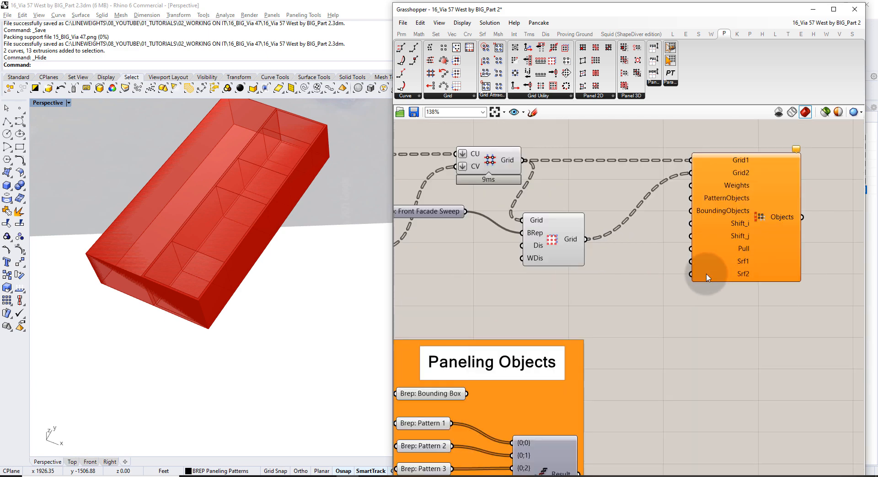
{"action": "scroll", "coordinate": [668, 251], "scroll_direction": "down", "scroll_amount": 3}
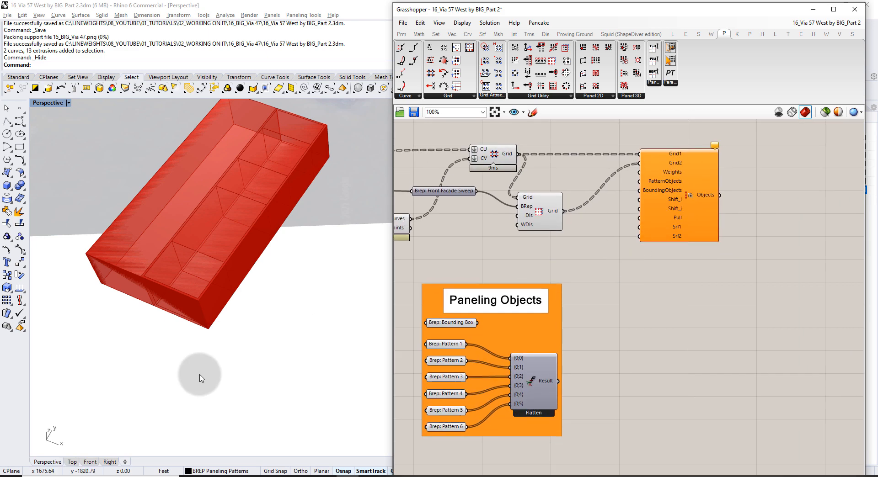
Bring the whole facade point grid into the Perspective view and disable the Morph 3D List component
{"action": "scroll", "coordinate": [203, 357], "scroll_direction": "down", "scroll_amount": 10}
{"action": "scroll", "coordinate": [191, 224], "scroll_direction": "up", "scroll_amount": 12}
{"action": "right_click_drag", "start_coordinate": [196, 220], "coordinate": [233, 248], "text": "shift"}
{"action": "scroll", "coordinate": [222, 254], "scroll_direction": "down", "scroll_amount": 4}
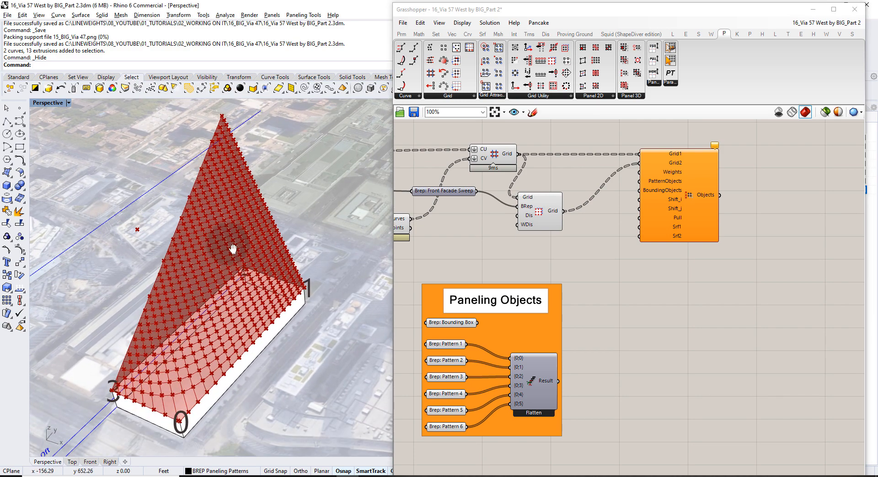
{"action": "left_click", "coordinate": [689, 195]}
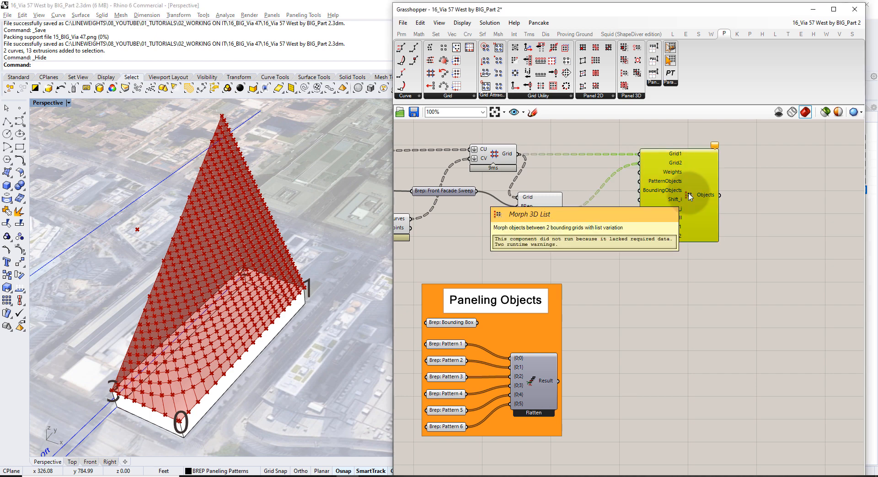
{"action": "key", "text": "ctrl+e"}
{"action": "left_click", "coordinate": [690, 280]}
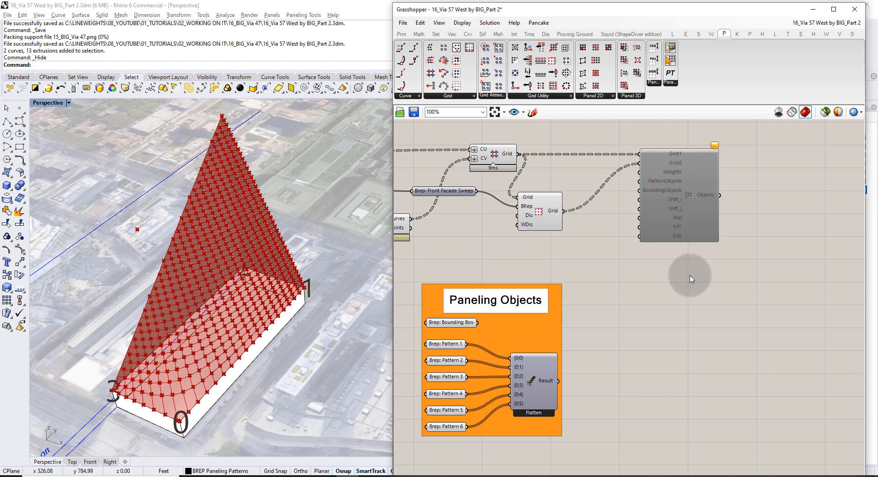
Connect the Bounding Box brep to the BoundingObjects input of Morph 3D List and the combined patterns' Result output to PatternObjects
{"action": "mouse_move", "coordinate": [687, 192]}
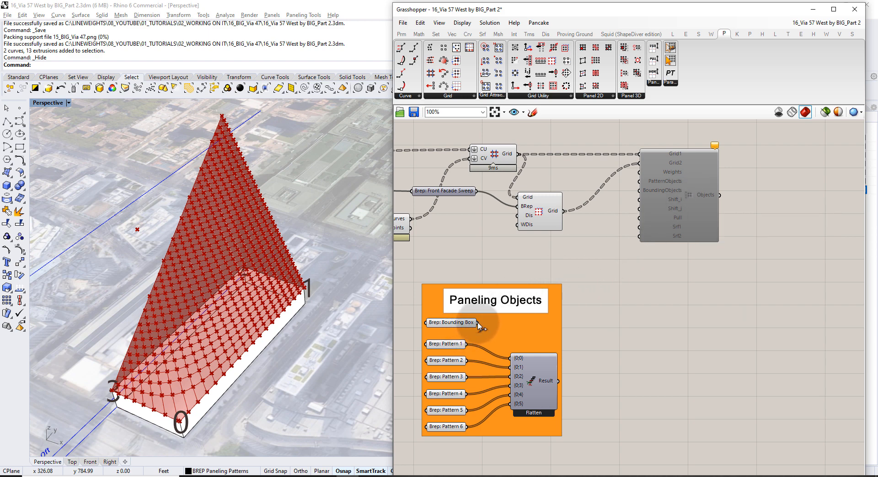
{"action": "left_click_drag", "start_coordinate": [478, 322], "coordinate": [640, 191]}
{"action": "scroll", "coordinate": [649, 227], "scroll_direction": "up", "scroll_amount": 2}
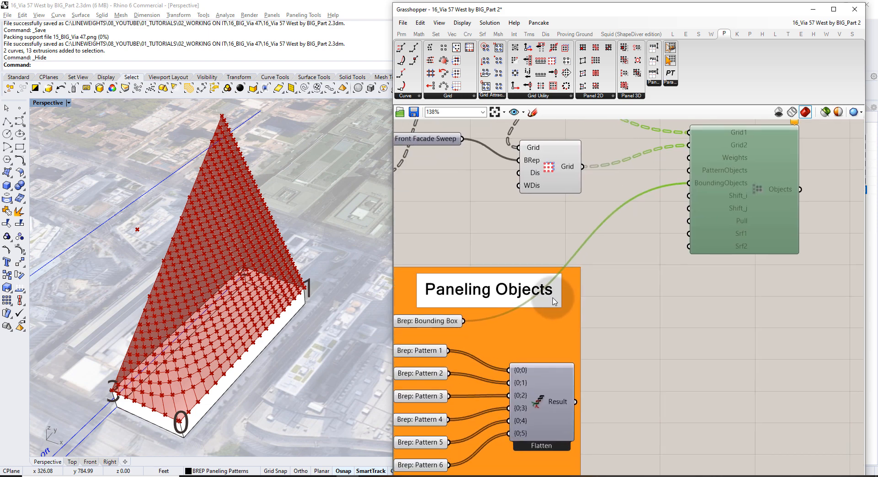
{"action": "scroll", "coordinate": [554, 302], "scroll_direction": "down", "scroll_amount": 2}
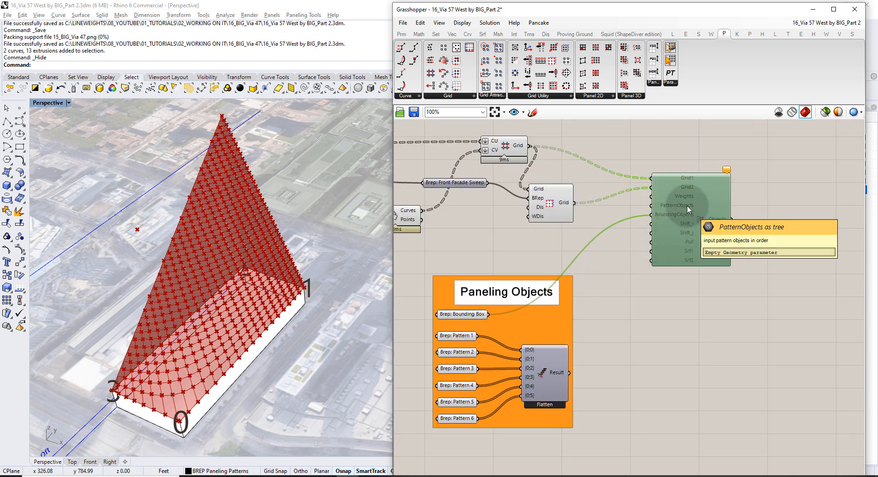
{"action": "left_click_drag", "start_coordinate": [559, 380], "coordinate": [652, 206]}
{"action": "left_click", "coordinate": [676, 342]}
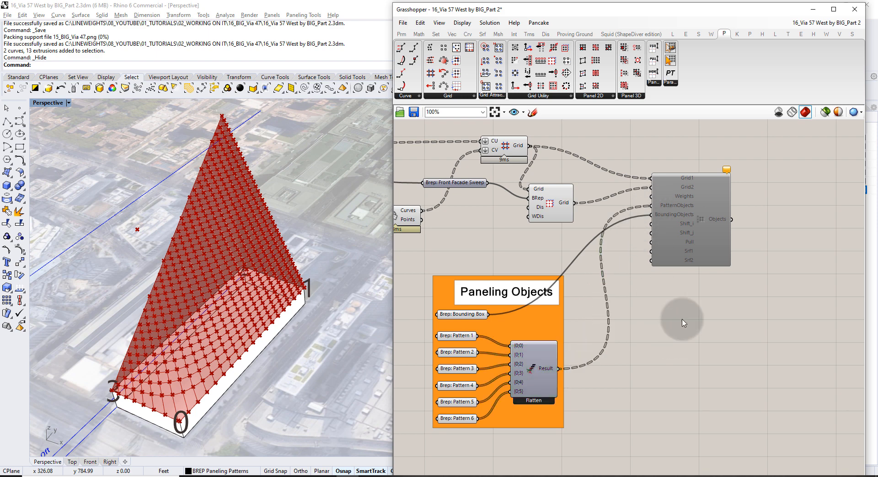
Enable the Morph 3D List component and check the data of the Offset Grid component's Grid output
{"action": "left_click", "coordinate": [681, 223]}
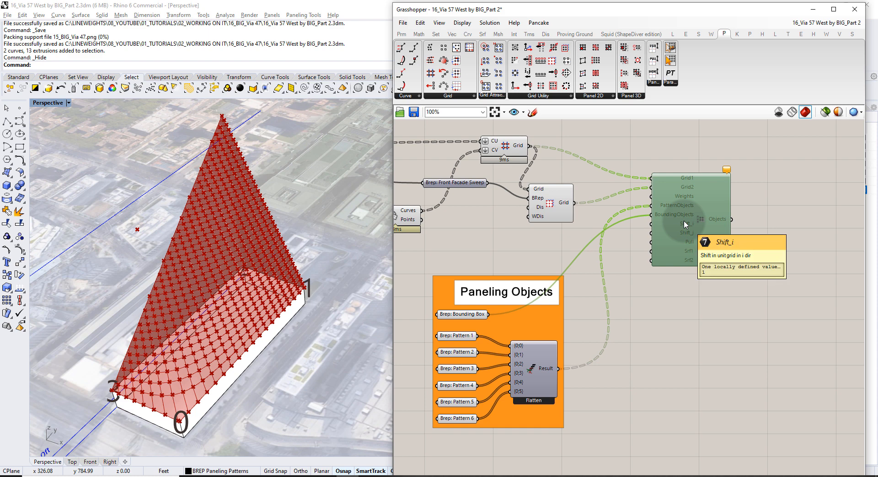
{"action": "left_click", "coordinate": [693, 333]}
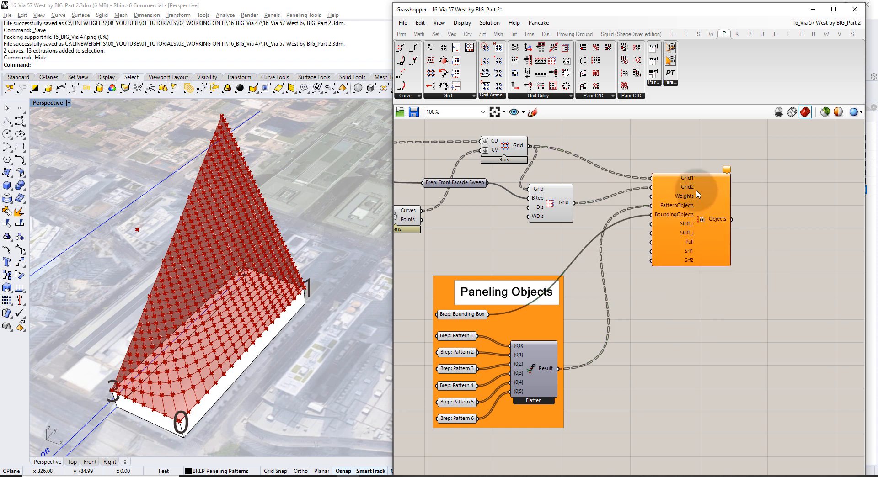
{"action": "mouse_move", "coordinate": [724, 172]}
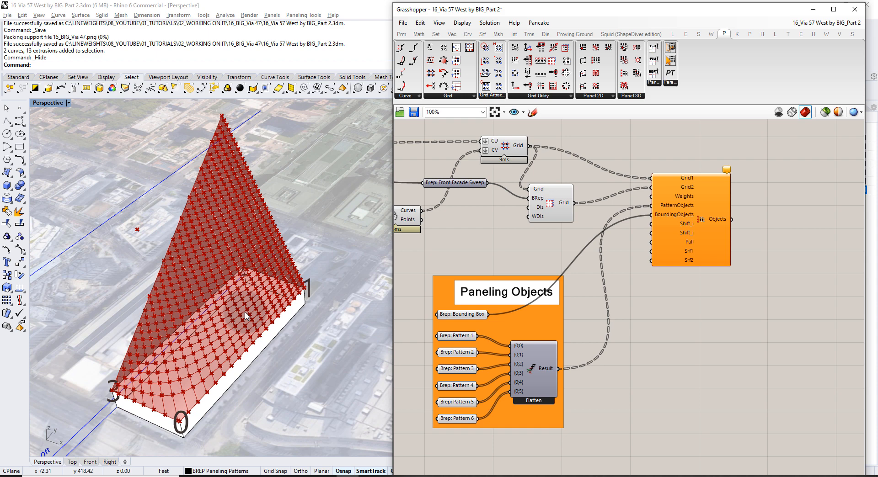
{"action": "mouse_move", "coordinate": [692, 197]}
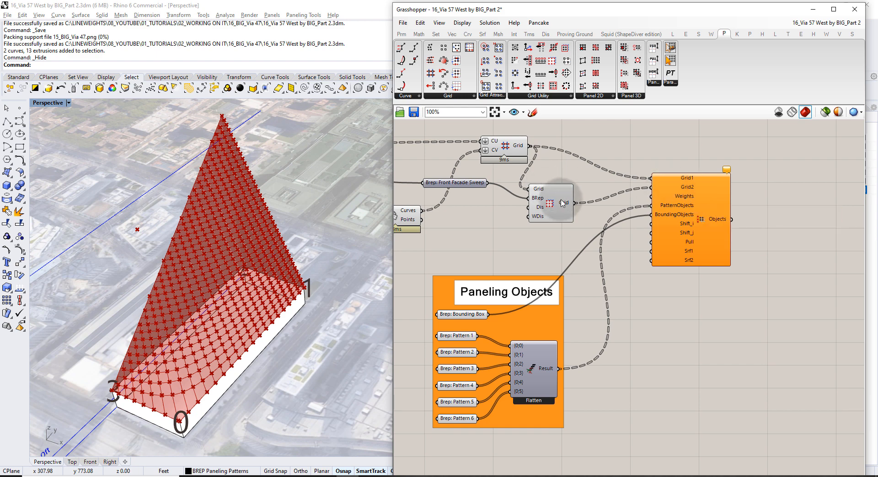
{"action": "mouse_move", "coordinate": [561, 204]}
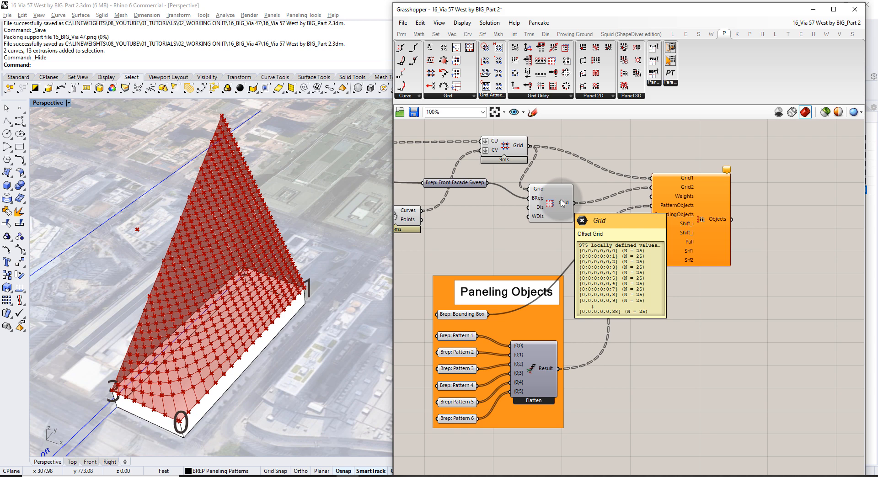
Move Morph 3D List farther from the Offset Grid component and add a Random component in the gap just below Offset Grid
{"action": "left_click_drag", "start_coordinate": [714, 215], "coordinate": [845, 234]}
{"action": "left_click", "coordinate": [622, 228]}
{"action": "scroll", "coordinate": [621, 235], "scroll_direction": "up", "scroll_amount": 3}
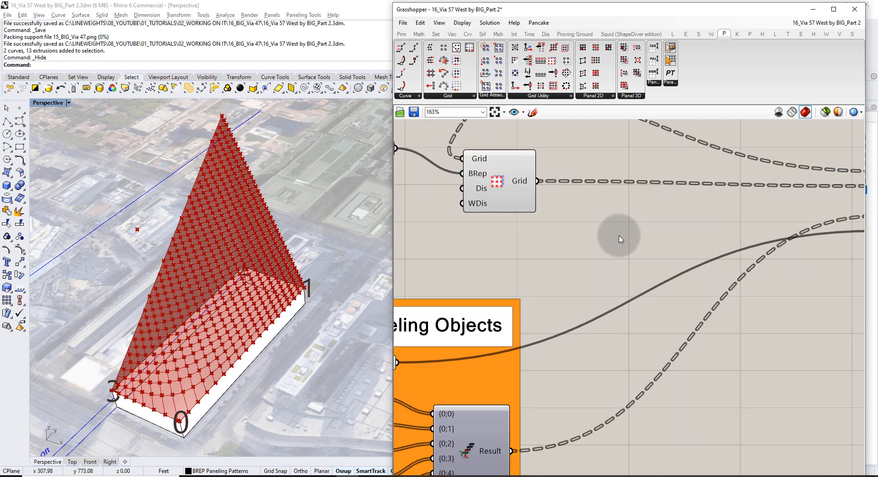
{"action": "double_click", "coordinate": [619, 237]}
{"action": "type", "text": "random"}
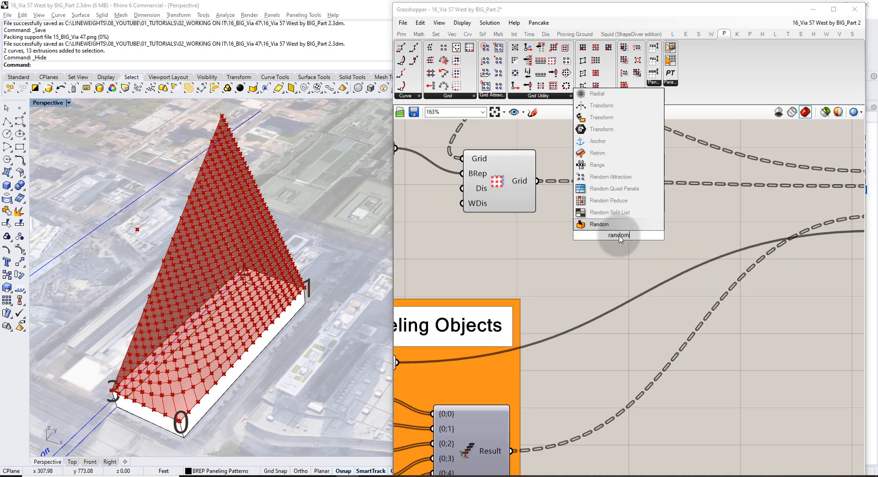
{"action": "left_click", "coordinate": [628, 227]}
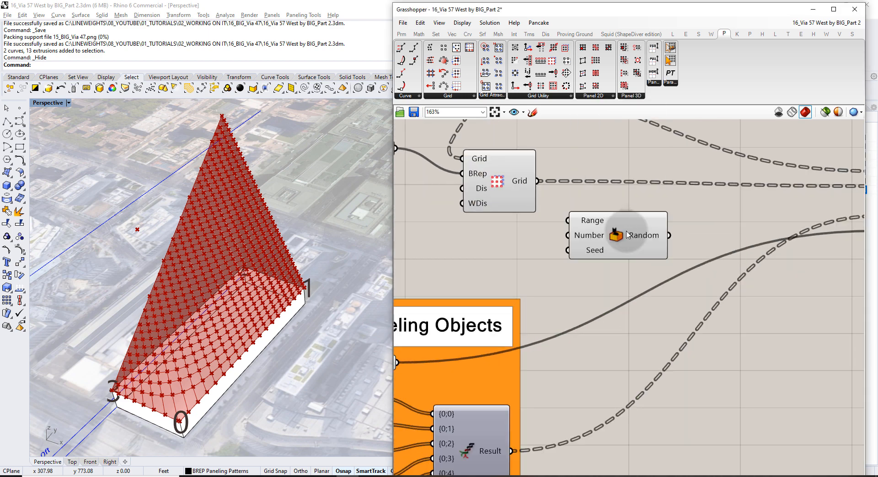
{"action": "left_click_drag", "start_coordinate": [628, 231], "coordinate": [604, 238]}
Add an empty panel beside the Random component, feed the Random output into it and make the panel taller
{"action": "left_click", "coordinate": [681, 234]}
{"action": "double_click", "coordinate": [681, 237]}
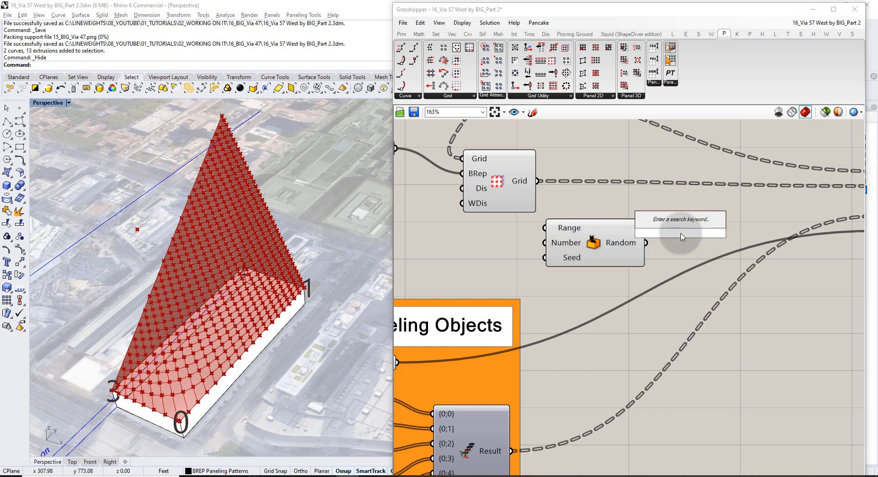
{"action": "type", "text": "//"}
{"action": "key", "text": "Return"}
{"action": "left_click_drag", "start_coordinate": [684, 234], "coordinate": [741, 237]}
{"action": "left_click_drag", "start_coordinate": [646, 242], "coordinate": [684, 238]}
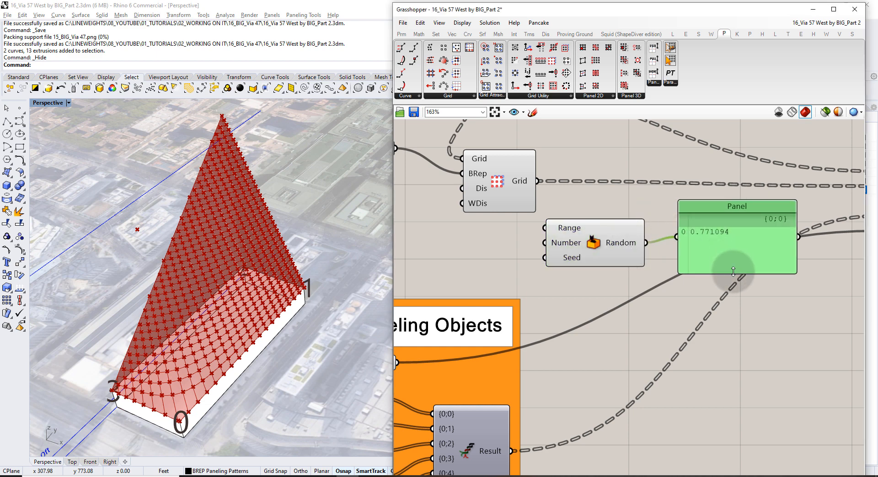
{"action": "left_click_drag", "start_coordinate": [732, 271], "coordinate": [737, 317]}
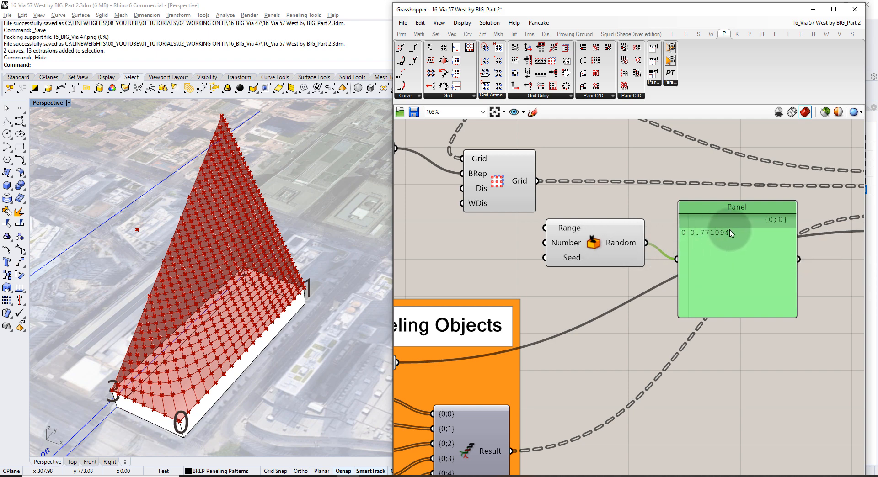
Add a List Length component in front of Random and connect the Offset Grid's Grid output to its List input
{"action": "mouse_move", "coordinate": [569, 247]}
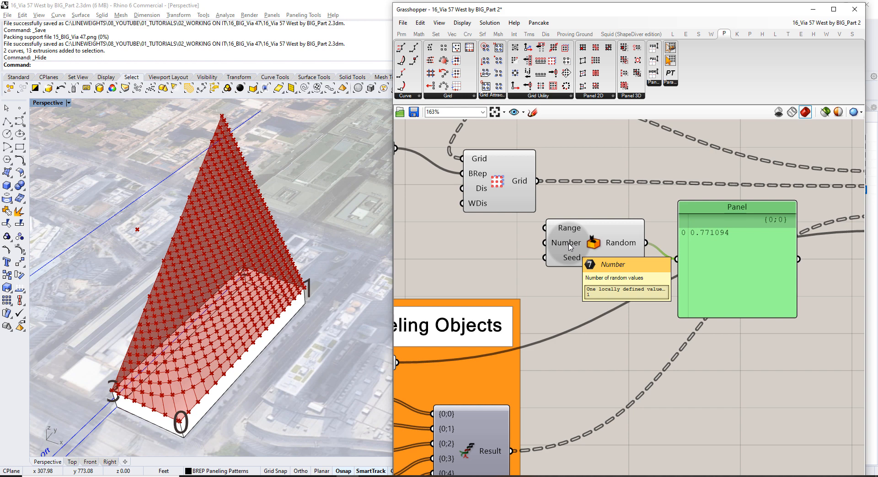
{"action": "mouse_move", "coordinate": [517, 183]}
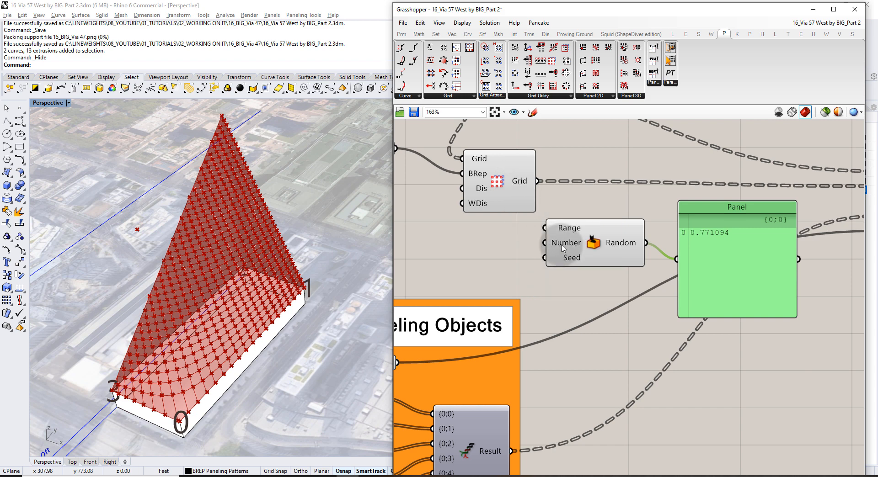
{"action": "double_click", "coordinate": [469, 251]}
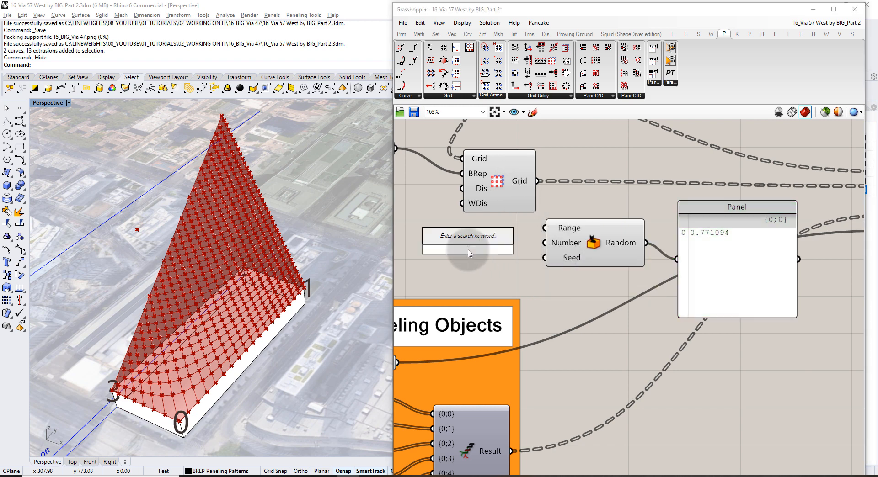
{"action": "type", "text": "list length"}
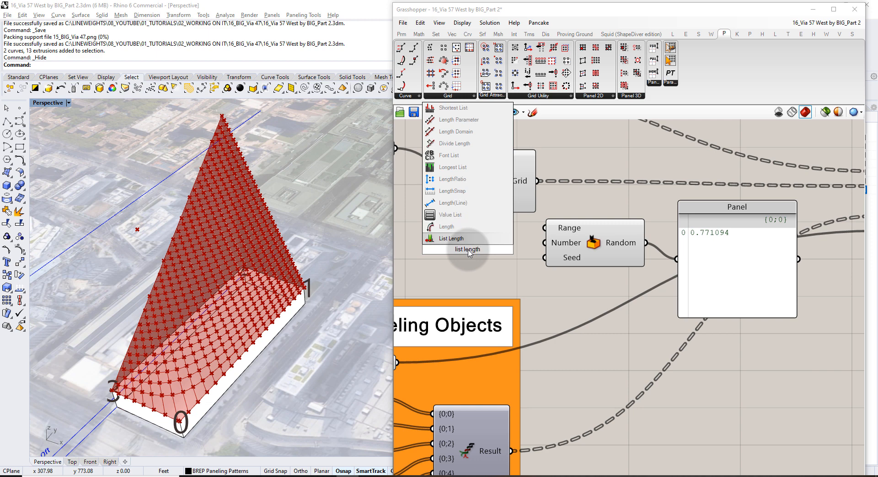
{"action": "key", "text": "Return"}
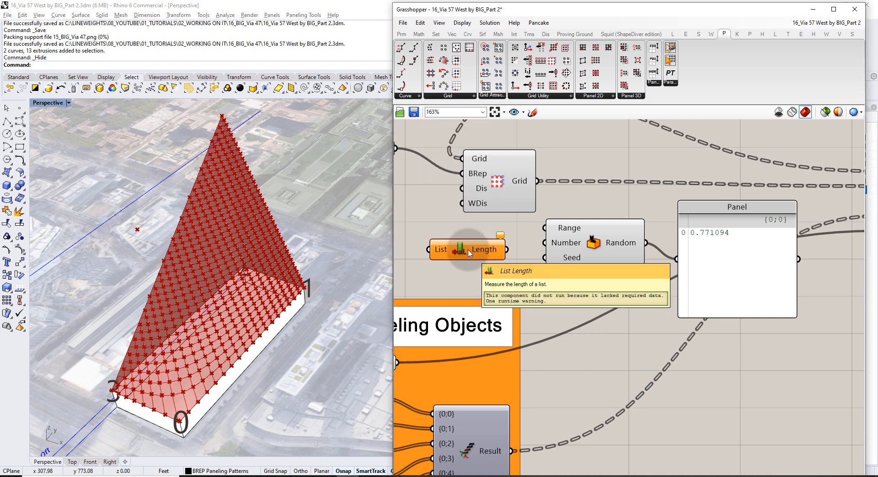
{"action": "left_click_drag", "start_coordinate": [470, 253], "coordinate": [480, 247]}
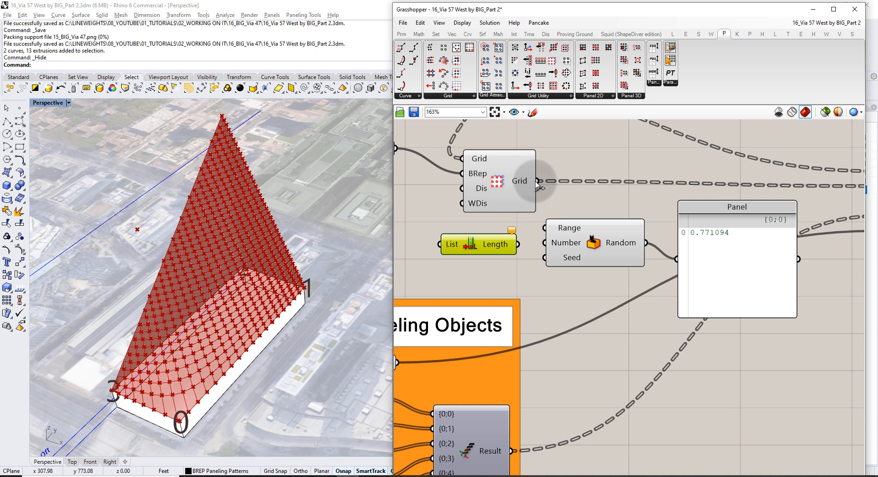
{"action": "left_click_drag", "start_coordinate": [537, 181], "coordinate": [439, 245]}
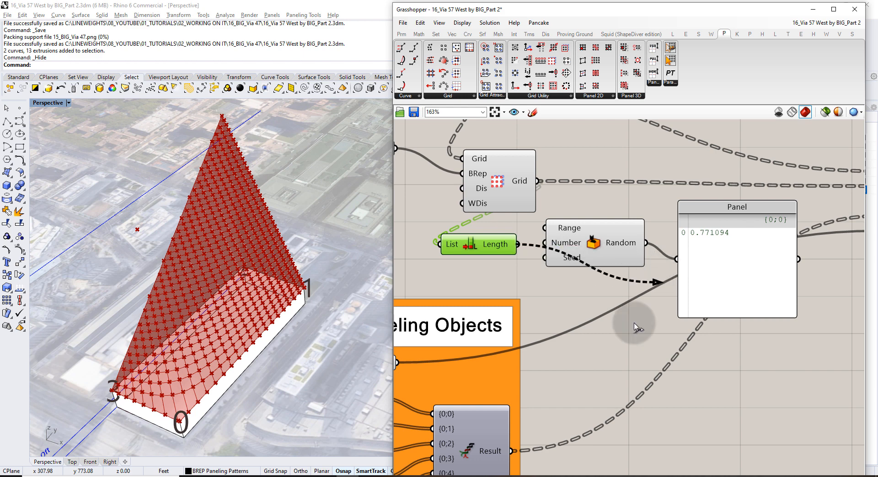
Show the List Length result in the panel and place the panel below the Random component
{"action": "left_click_drag", "start_coordinate": [518, 244], "coordinate": [676, 259]}
{"action": "left_click", "coordinate": [731, 245]}
{"action": "left_click_drag", "start_coordinate": [731, 242], "coordinate": [658, 334]}
{"action": "mouse_move", "coordinate": [720, 312]}
{"action": "left_mouse_down"}
{"action": "mouse_move", "coordinate": [722, 344]}
{"action": "mouse_move", "coordinate": [720, 303]}
{"action": "left_mouse_up"}
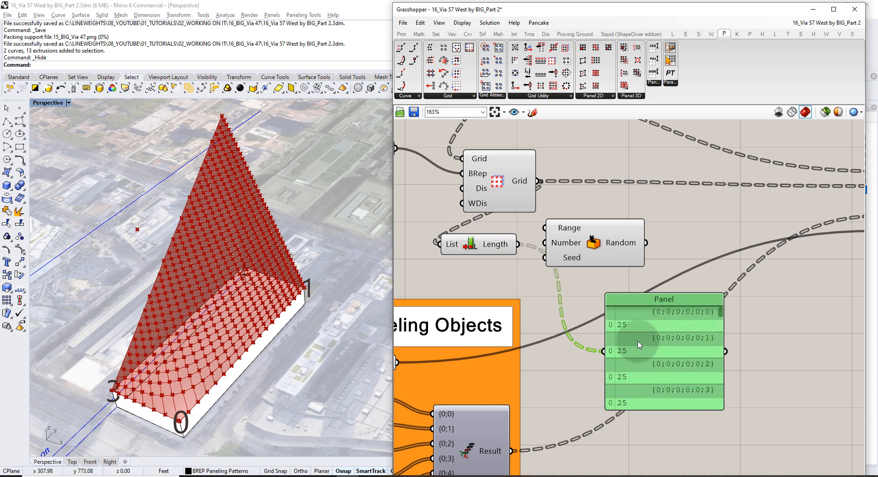
Flatten the List input of List Length and connect its Length output to Random's Number input
{"action": "right_click", "coordinate": [452, 247]}
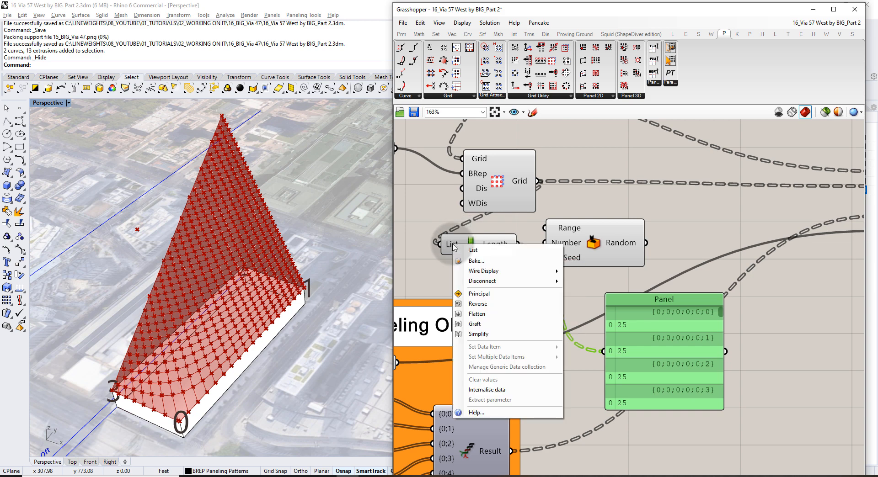
{"action": "left_click", "coordinate": [475, 314]}
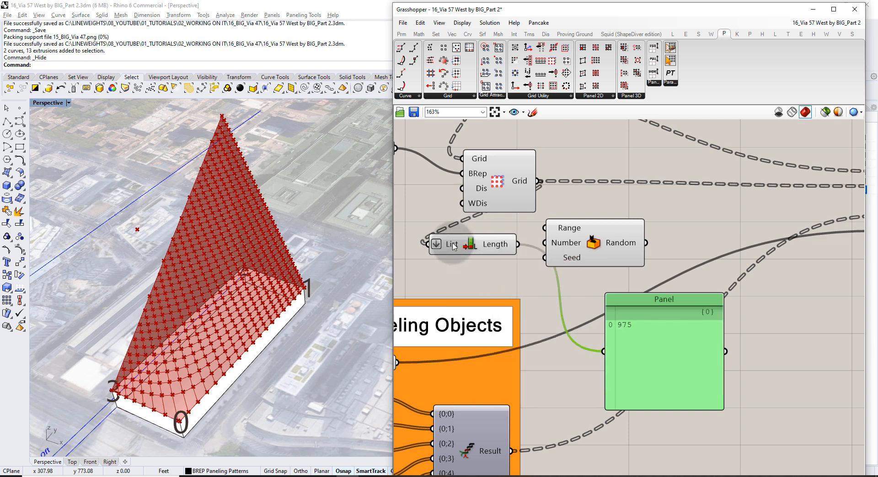
{"action": "mouse_move", "coordinate": [454, 247]}
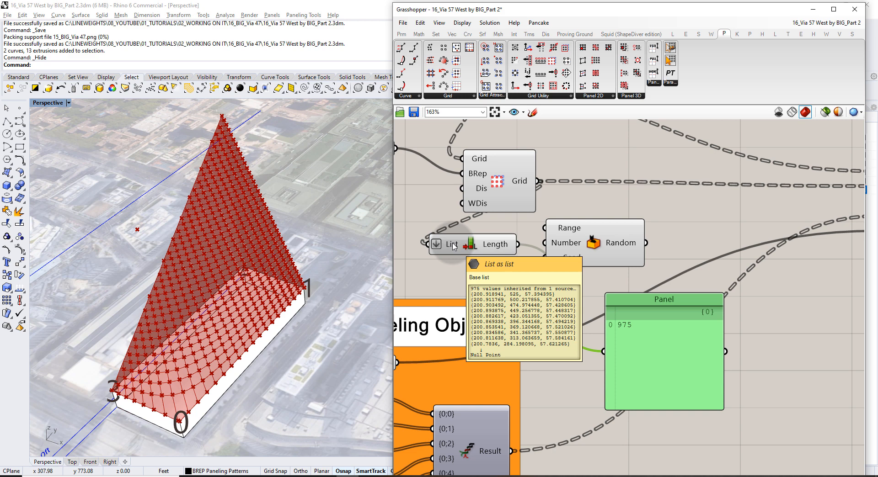
{"action": "mouse_move", "coordinate": [490, 248]}
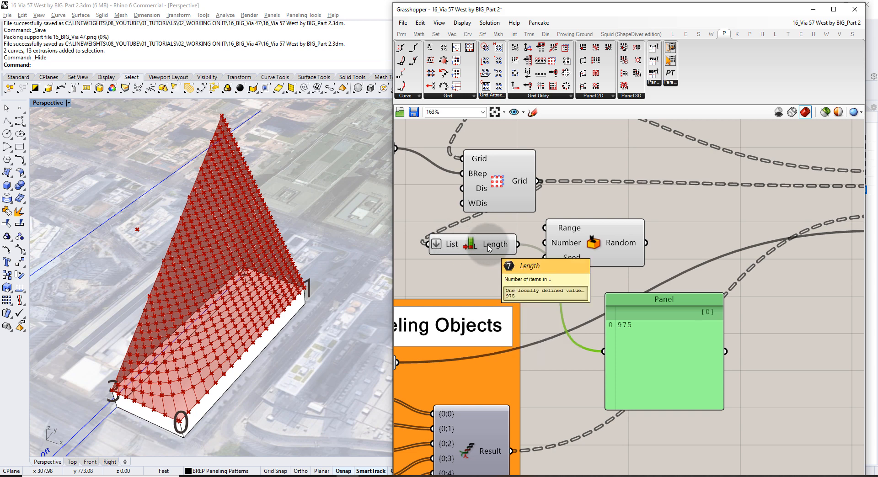
{"action": "left_click_drag", "start_coordinate": [518, 245], "coordinate": [544, 246]}
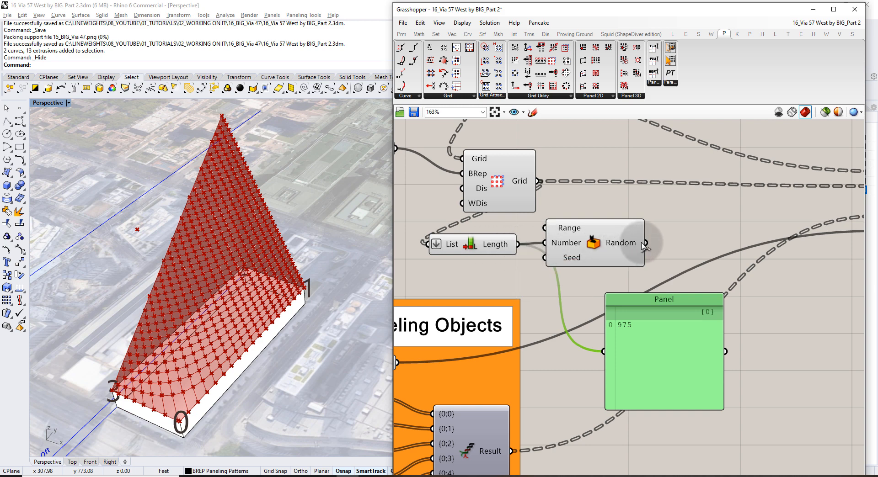
Review the Random output values in the panel near Morph 3D List, and delete the panel
{"action": "left_click_drag", "start_coordinate": [645, 243], "coordinate": [604, 351]}
{"action": "left_click_drag", "start_coordinate": [697, 313], "coordinate": [770, 196]}
{"action": "right_click_drag", "start_coordinate": [727, 212], "coordinate": [567, 217]}
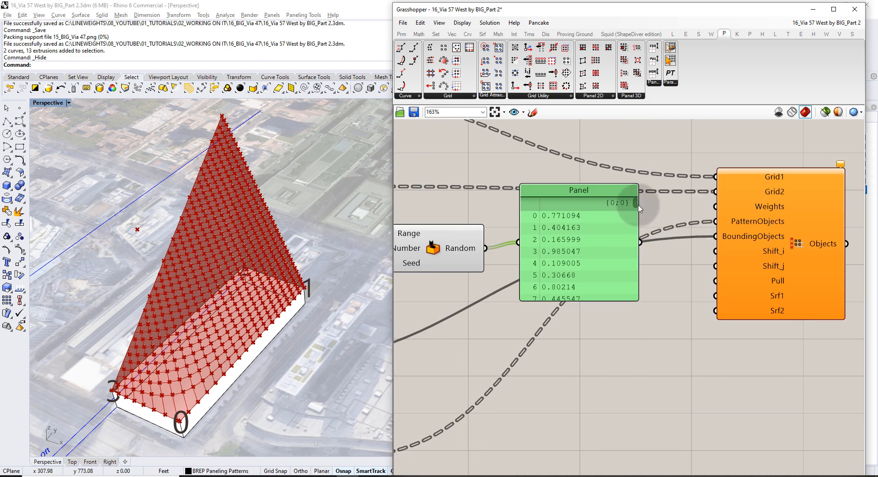
{"action": "left_click_drag", "start_coordinate": [635, 203], "coordinate": [636, 232]}
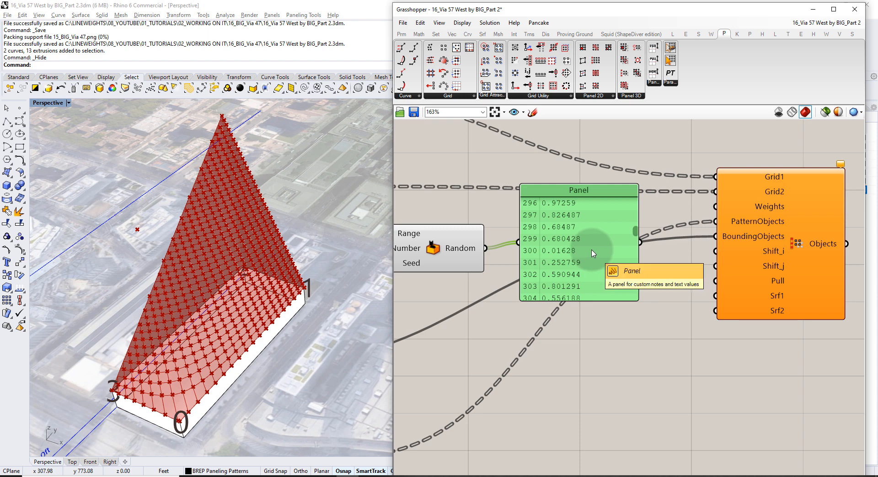
{"action": "key", "text": "Delete"}
Connect the Random output to the Weights input of Morph 3D List and inspect the morphed panels along the facade's lower edge
{"action": "left_click_drag", "start_coordinate": [487, 250], "coordinate": [716, 206]}
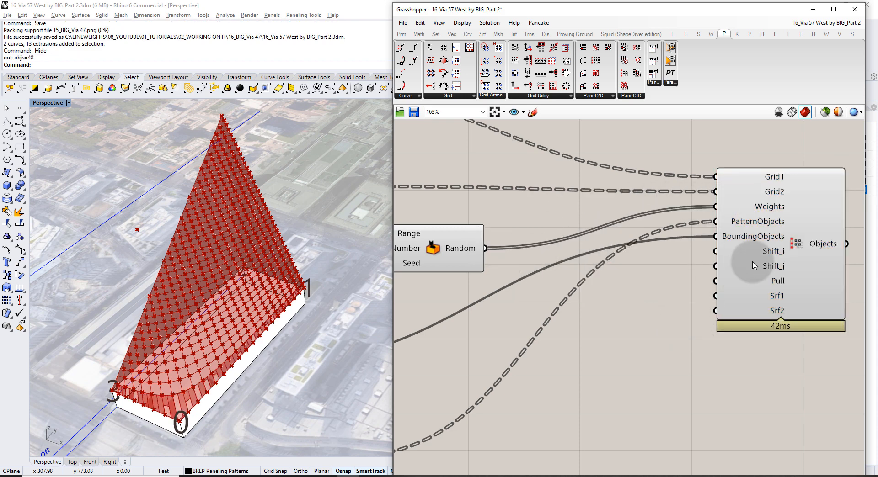
{"action": "left_click", "coordinate": [784, 249]}
{"action": "left_click", "coordinate": [661, 269]}
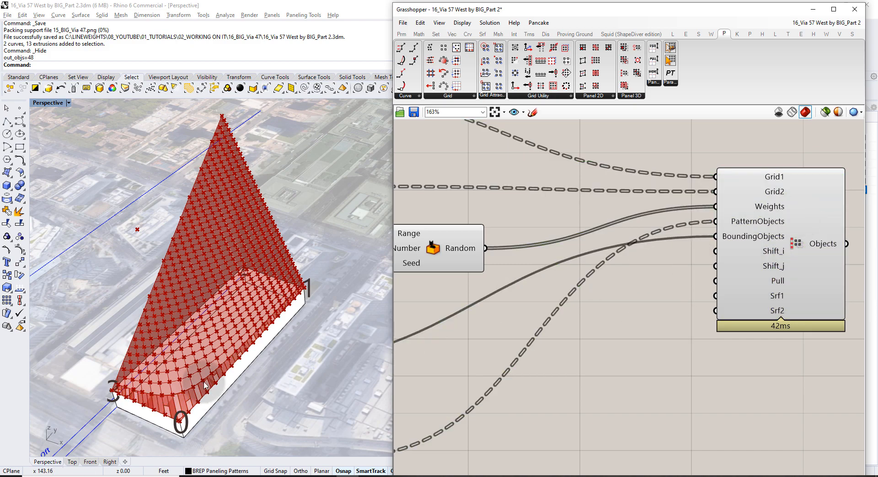
{"action": "mouse_move", "coordinate": [204, 382]}
{"action": "right_mouse_down"}
{"action": "mouse_move", "coordinate": [223, 354]}
{"action": "mouse_move", "coordinate": [203, 384]}
{"action": "right_mouse_up"}
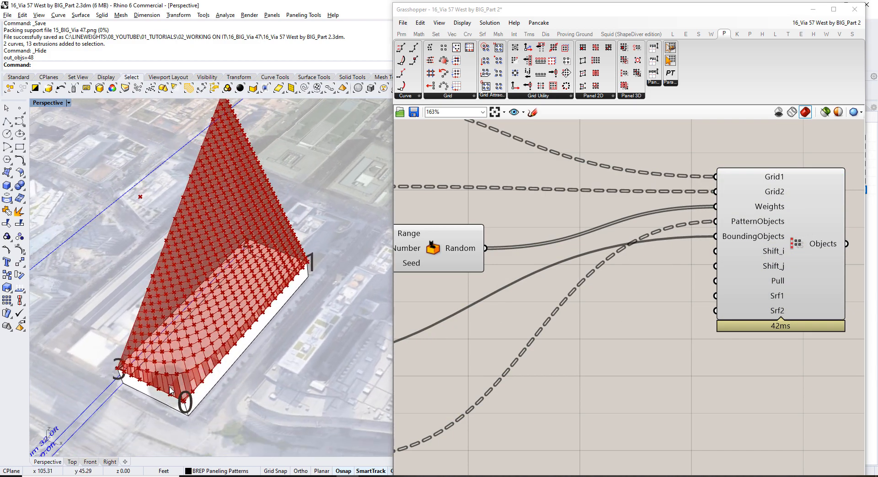
{"action": "scroll", "coordinate": [188, 306], "scroll_direction": "up", "scroll_amount": 5}
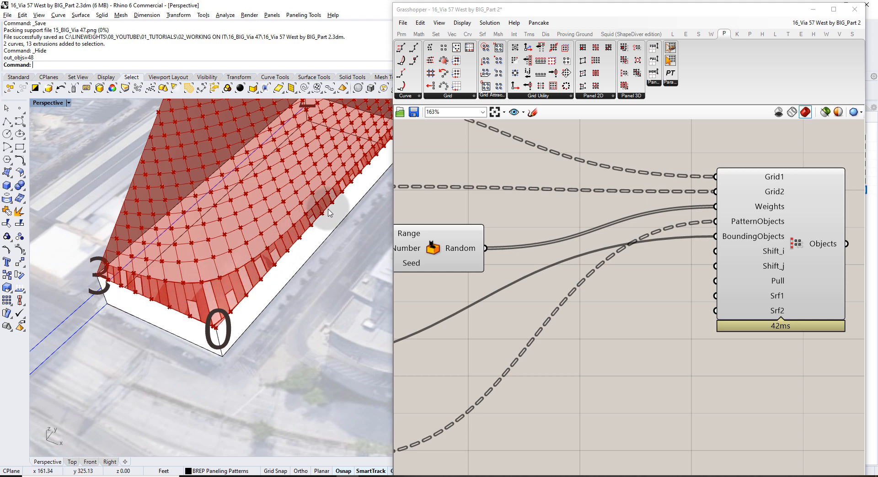
{"action": "left_click", "coordinate": [795, 214]}
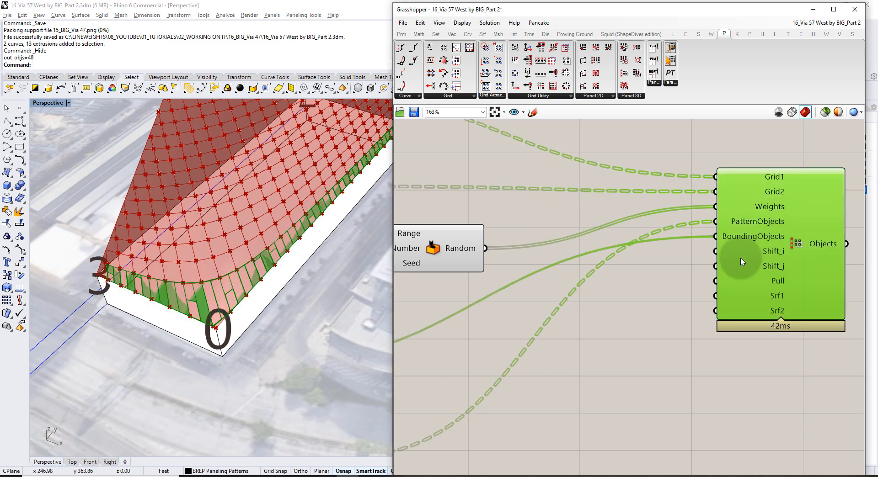
{"action": "left_click", "coordinate": [699, 255]}
Check the Weights input on Morph 3D List, and add a Match Tree Structure component between Random and Morph 3D List
{"action": "mouse_move", "coordinate": [752, 211]}
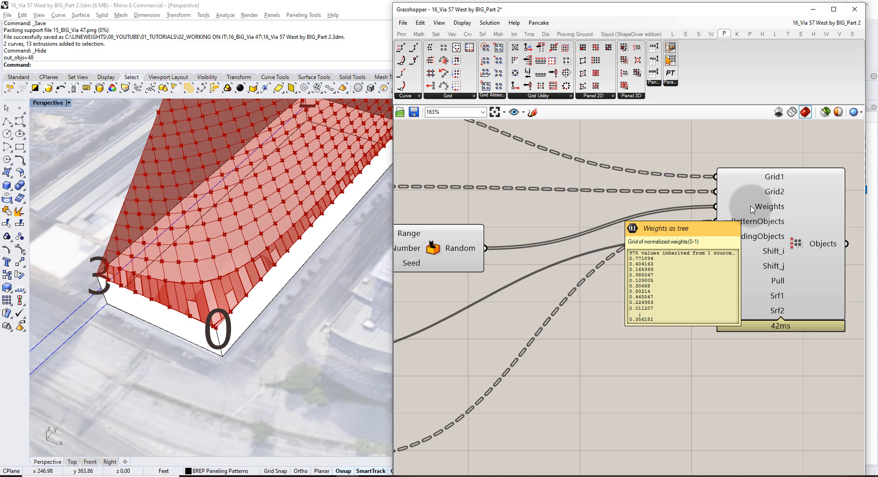
{"action": "mouse_move", "coordinate": [750, 196]}
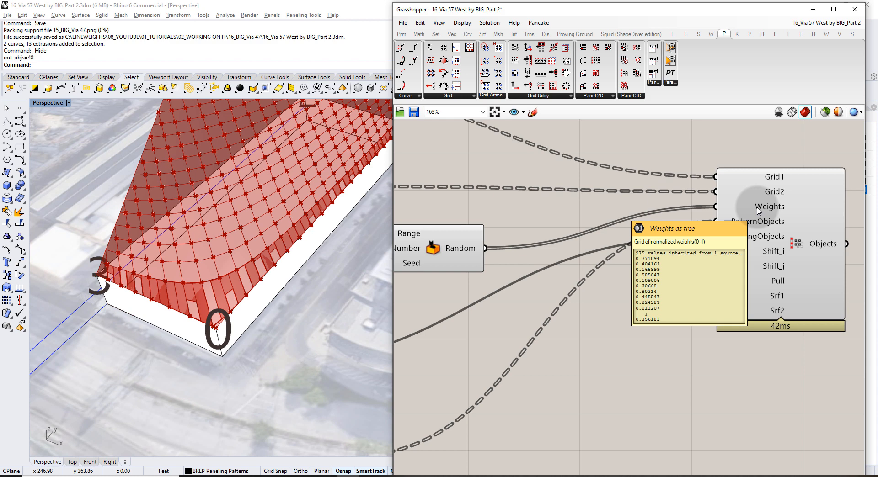
{"action": "right_click_drag", "start_coordinate": [473, 257], "coordinate": [494, 341]}
{"action": "double_click", "coordinate": [570, 311]}
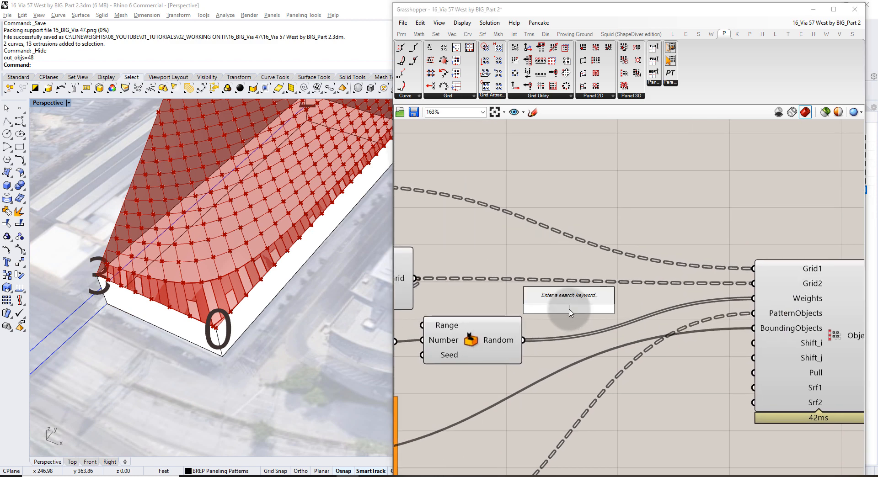
{"action": "type", "text": "match"}
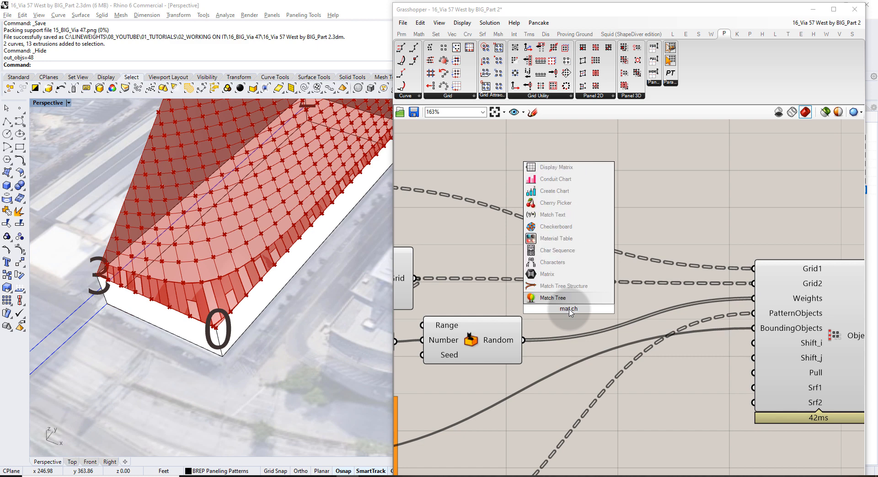
{"action": "key", "text": "Up"}
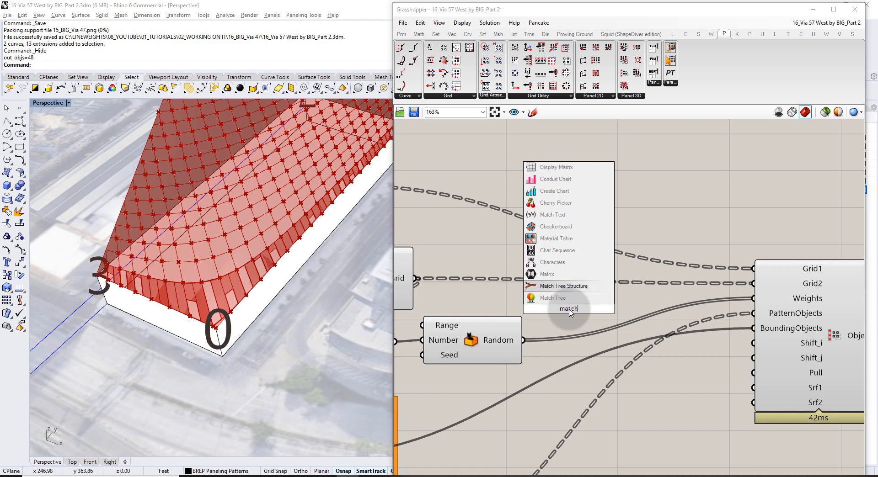
{"action": "left_click", "coordinate": [575, 287]}
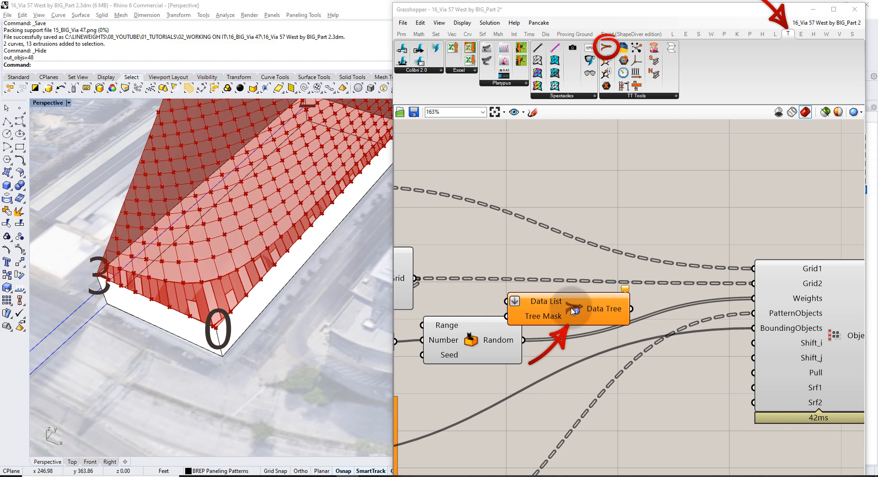
{"action": "left_click_drag", "start_coordinate": [571, 310], "coordinate": [608, 308]}
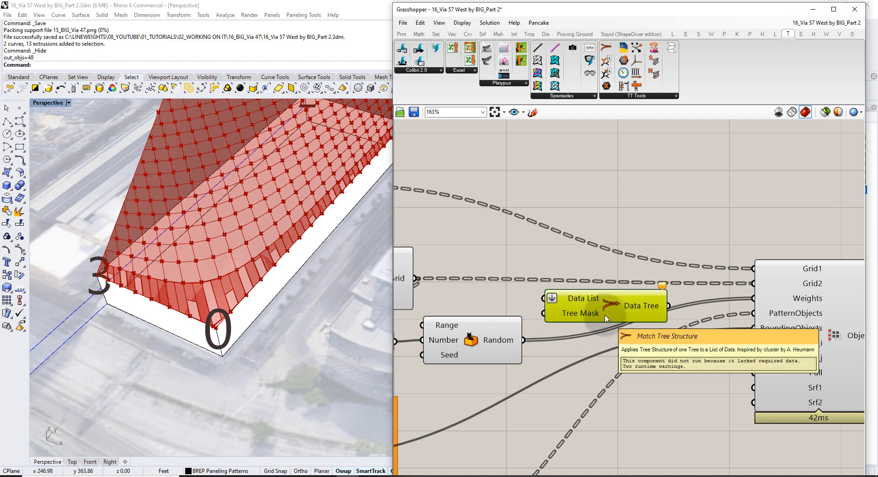
{"action": "left_click_drag", "start_coordinate": [607, 300], "coordinate": [610, 310]}
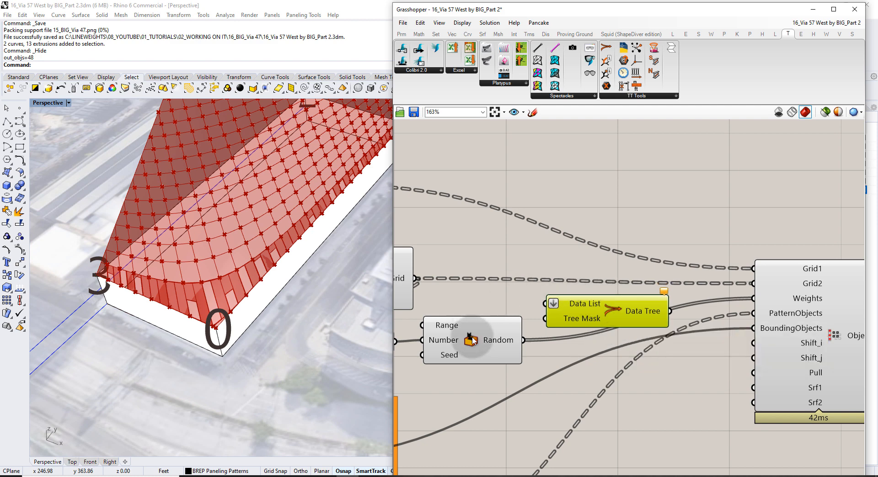
Connect the Random output to Match Tree Structure's Data List input and the offset grid's Grid output to its Tree Mask input
{"action": "left_click", "coordinate": [497, 348]}
{"action": "left_click", "coordinate": [500, 347]}
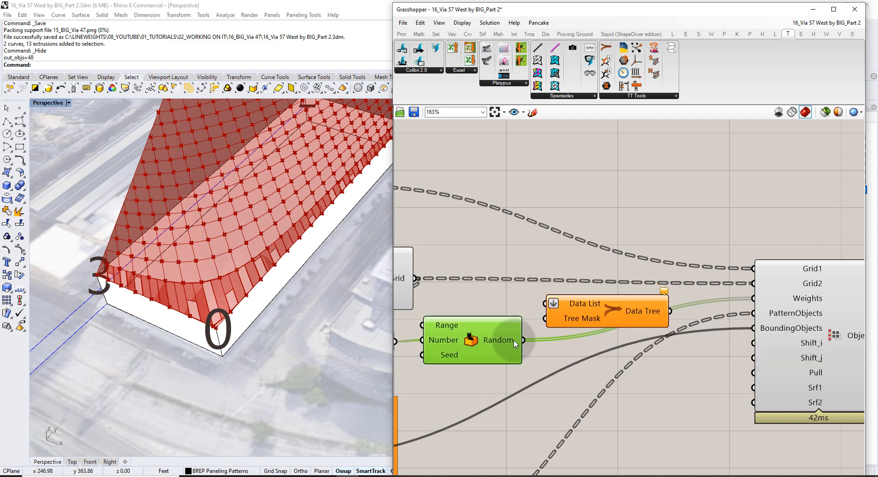
{"action": "left_click_drag", "start_coordinate": [522, 340], "coordinate": [576, 373]}
{"action": "right_click_drag", "start_coordinate": [508, 302], "coordinate": [597, 280]}
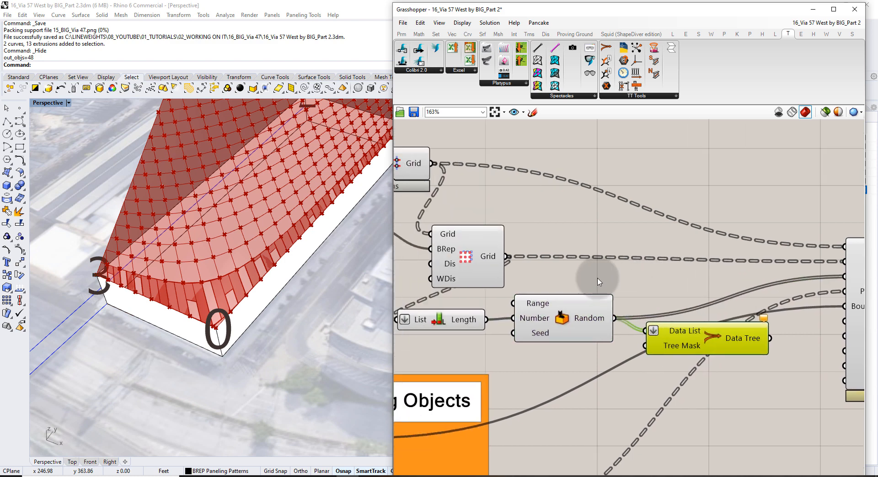
{"action": "scroll", "coordinate": [596, 279], "scroll_direction": "down", "scroll_amount": 1}
{"action": "left_click_drag", "start_coordinate": [520, 266], "coordinate": [639, 340]}
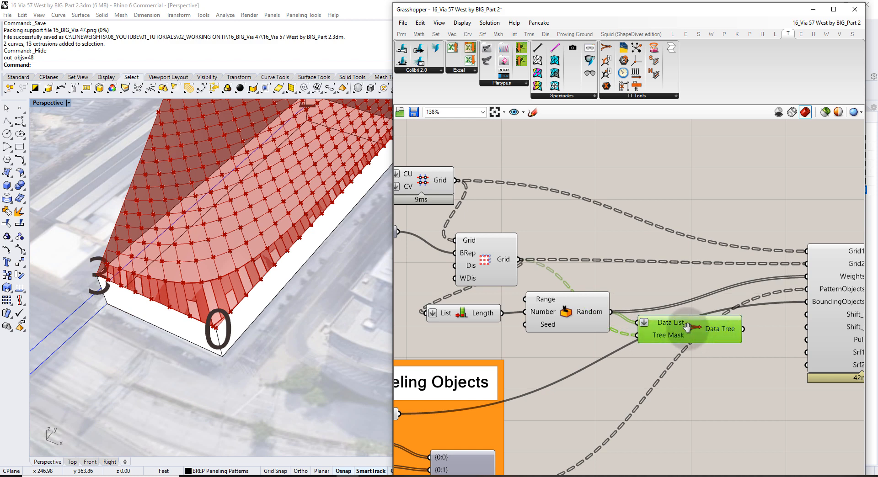
Connect the Data Tree output to Morph 3D List's Weights input and inspect the panels across the whole facade
{"action": "right_click_drag", "start_coordinate": [715, 327], "coordinate": [639, 309]}
{"action": "mouse_move", "coordinate": [647, 315]}
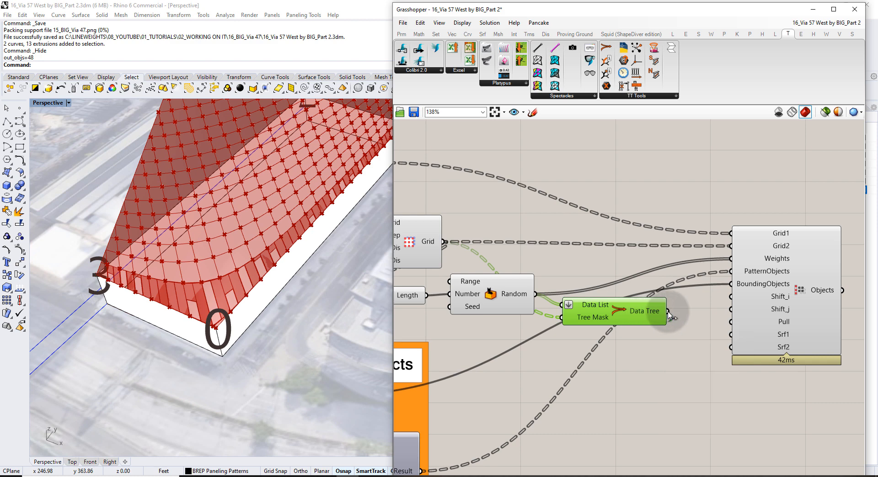
{"action": "left_click_drag", "start_coordinate": [667, 312], "coordinate": [731, 259]}
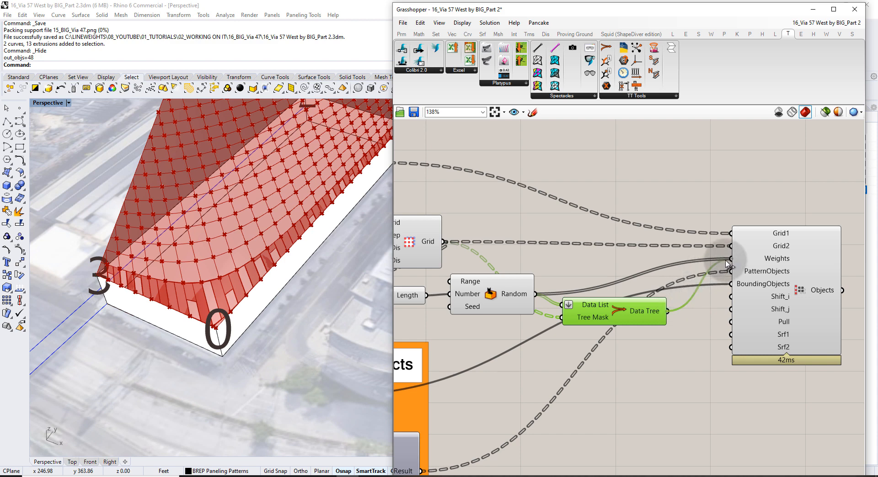
{"action": "left_click", "coordinate": [715, 191]}
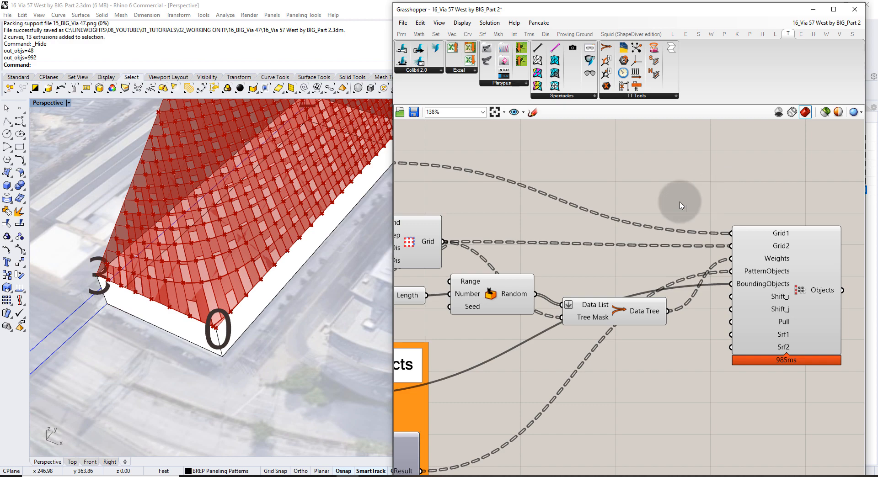
{"action": "scroll", "coordinate": [272, 223], "scroll_direction": "down", "scroll_amount": 4}
{"action": "right_click_drag", "start_coordinate": [273, 225], "coordinate": [249, 344], "text": "shift"}
{"action": "scroll", "coordinate": [269, 234], "scroll_direction": "down", "scroll_amount": 2}
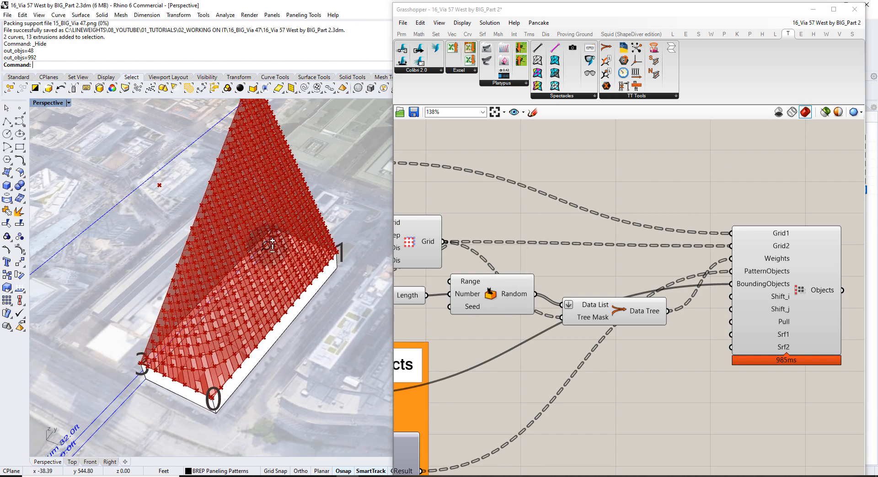
Turn off the previews of Match Tree Structure, Random, the offset grid, List Length and the CU/CV base grid
{"action": "right_click_drag", "start_coordinate": [572, 247], "coordinate": [670, 235]}
{"action": "scroll", "coordinate": [669, 236], "scroll_direction": "down", "scroll_amount": 2}
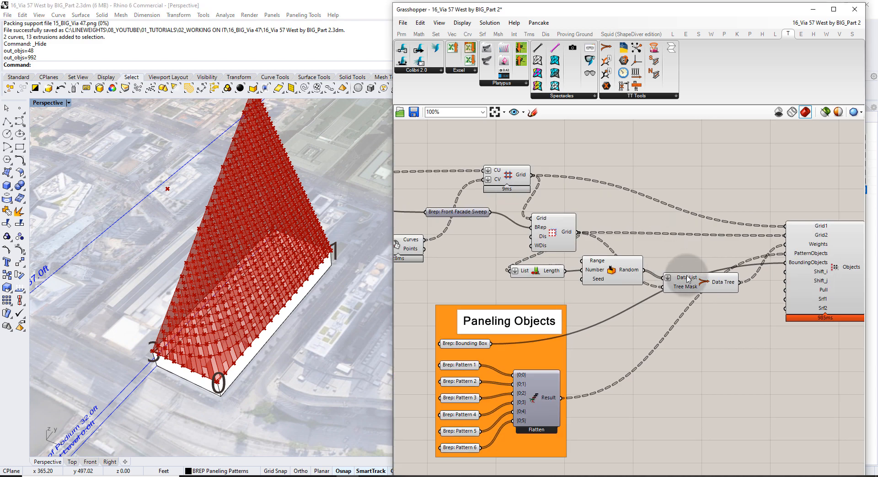
{"action": "left_click", "coordinate": [685, 284]}
{"action": "key", "text": "ctrl+q"}
{"action": "left_click", "coordinate": [611, 270]}
{"action": "key", "text": "ctrl+q"}
{"action": "left_click", "coordinate": [556, 236]}
{"action": "key", "text": "ctrl+q"}
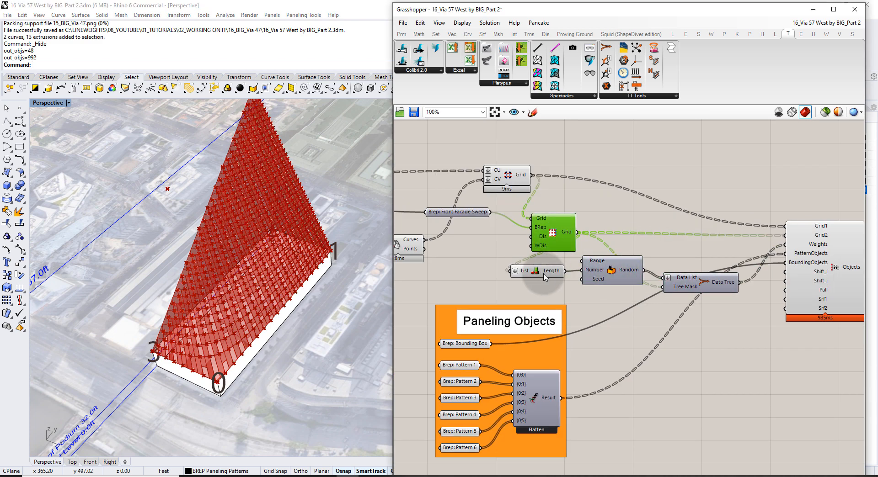
{"action": "left_click", "coordinate": [527, 271]}
{"action": "key", "text": "ctrl+q"}
{"action": "left_click", "coordinate": [502, 174]}
{"action": "key", "text": "ctrl+q"}
Turn off the previews of the Brep | Plane section, the Contour component and the Cone Center point
{"action": "right_click_drag", "start_coordinate": [490, 247], "coordinate": [598, 233]}
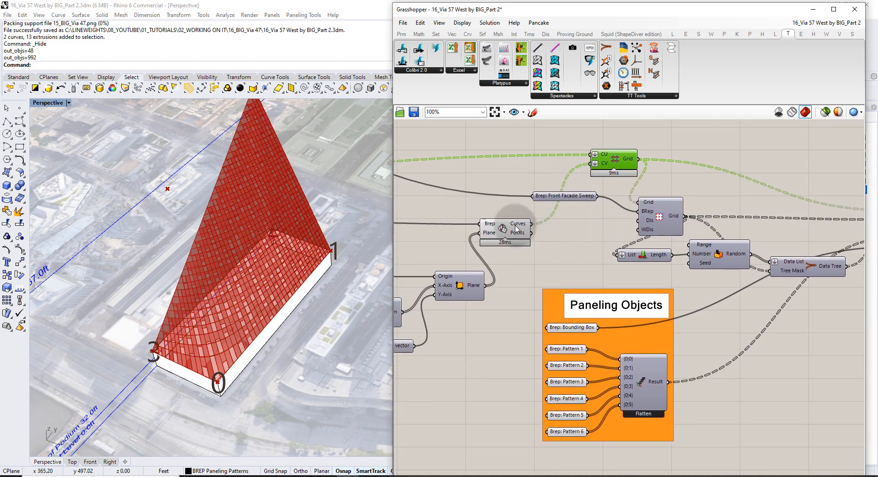
{"action": "left_click", "coordinate": [496, 223]}
{"action": "key", "text": "ctrl+q"}
{"action": "right_click_drag", "start_coordinate": [474, 205], "coordinate": [569, 204]}
{"action": "scroll", "coordinate": [568, 204], "scroll_direction": "down", "scroll_amount": 3}
{"action": "right_click_drag", "start_coordinate": [479, 190], "coordinate": [655, 208]}
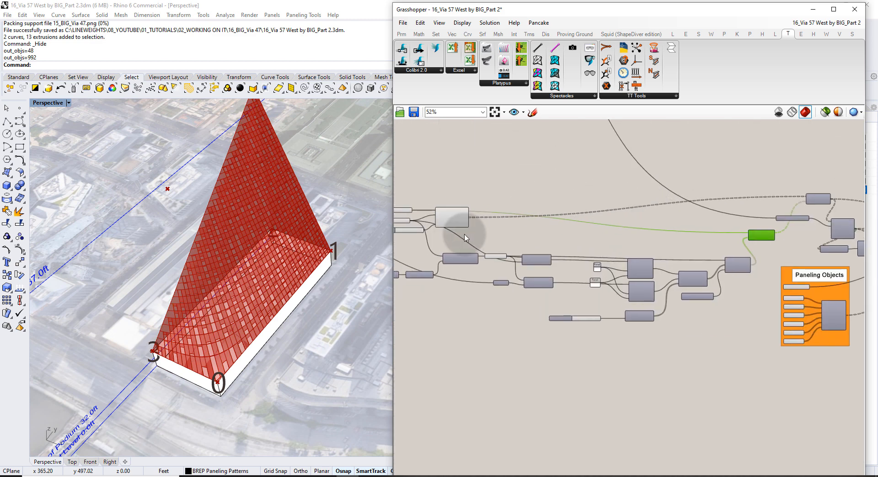
{"action": "scroll", "coordinate": [458, 222], "scroll_direction": "up", "scroll_amount": 3}
{"action": "left_click", "coordinate": [453, 222]}
{"action": "key", "text": "ctrl+q"}
{"action": "left_click", "coordinate": [509, 281]}
{"action": "key", "text": "ctrl+q"}
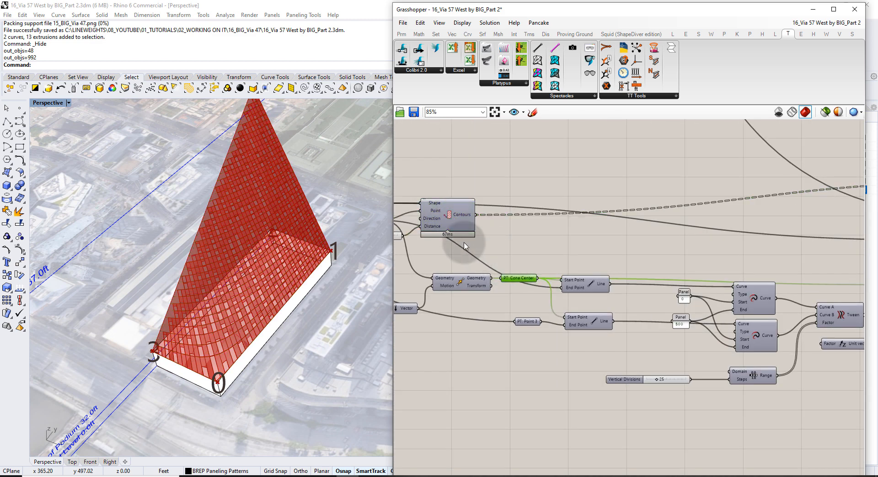
Turn off the previews of Front Facade Sweep and High Corner Point on Podium, and inspect the morphed panels up close
{"action": "right_click_drag", "start_coordinate": [421, 238], "coordinate": [598, 235]}
{"action": "left_click_drag", "start_coordinate": [560, 223], "coordinate": [528, 185]}
{"action": "key", "text": "ctrl+q"}
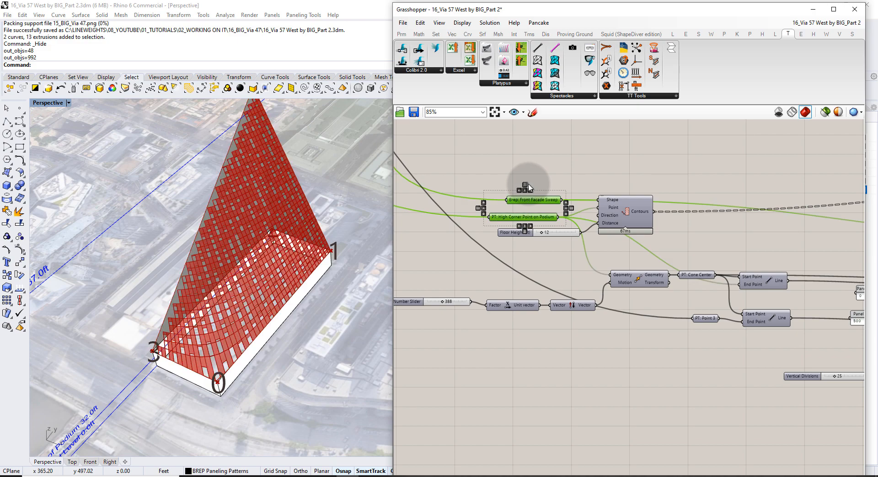
{"action": "left_click", "coordinate": [525, 171]}
{"action": "right_click_drag", "start_coordinate": [284, 307], "coordinate": [261, 149]}
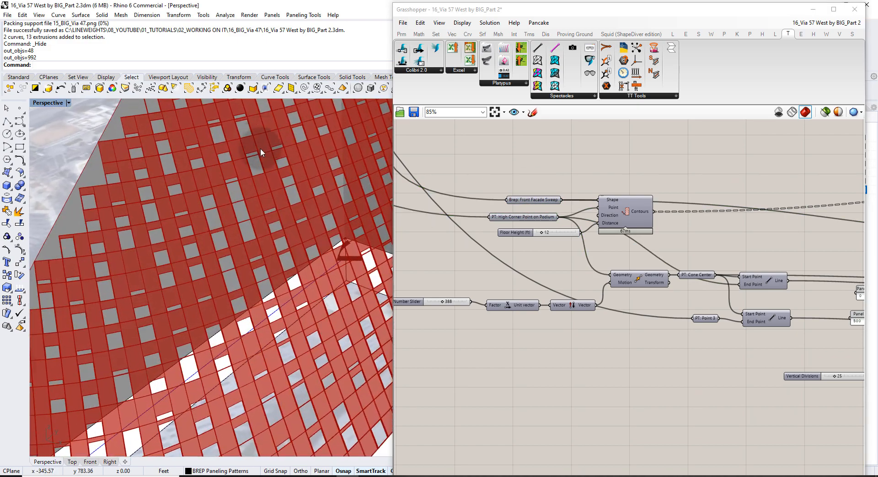
{"action": "right_click_drag", "start_coordinate": [284, 352], "coordinate": [276, 298], "text": "ctrl"}
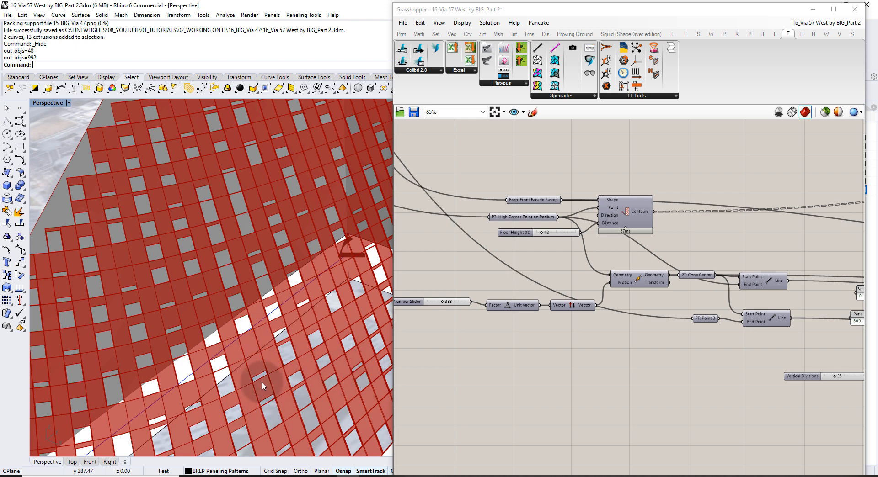
{"action": "scroll", "coordinate": [264, 331], "scroll_direction": "down", "scroll_amount": 5}
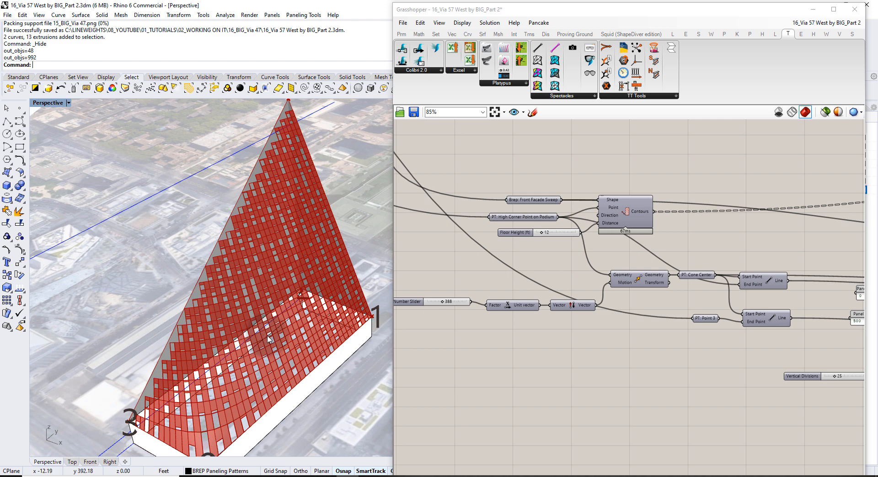
Move the CU/CV grid component farther from the offset grid and turn on the preview of the Brep | Plane section curves
{"action": "right_click_drag", "start_coordinate": [736, 237], "coordinate": [432, 257]}
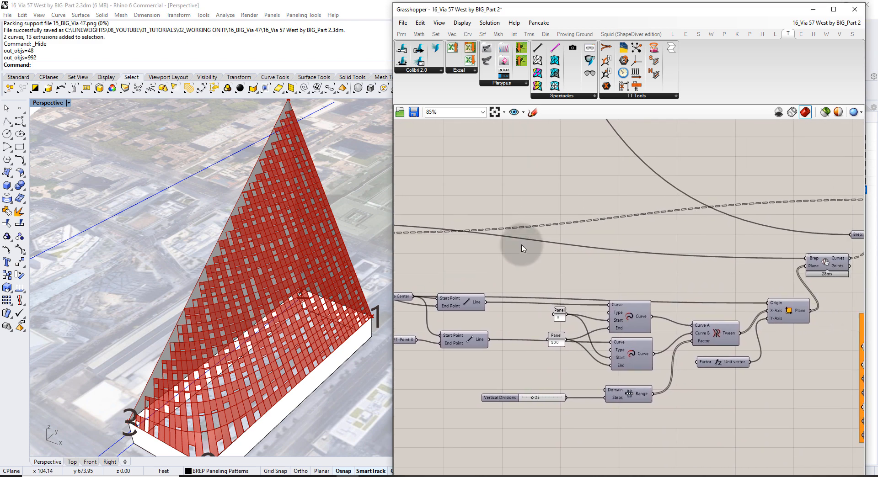
{"action": "right_click_drag", "start_coordinate": [783, 228], "coordinate": [446, 238]}
{"action": "scroll", "coordinate": [636, 219], "scroll_direction": "up", "scroll_amount": 3}
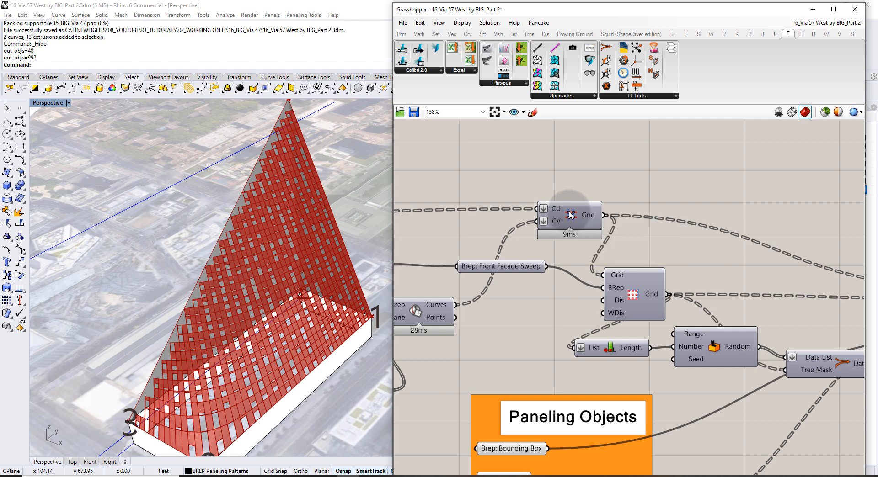
{"action": "left_click_drag", "start_coordinate": [566, 213], "coordinate": [606, 183]}
{"action": "right_click_drag", "start_coordinate": [632, 226], "coordinate": [766, 240]}
{"action": "scroll", "coordinate": [766, 240], "scroll_direction": "down", "scroll_amount": 2}
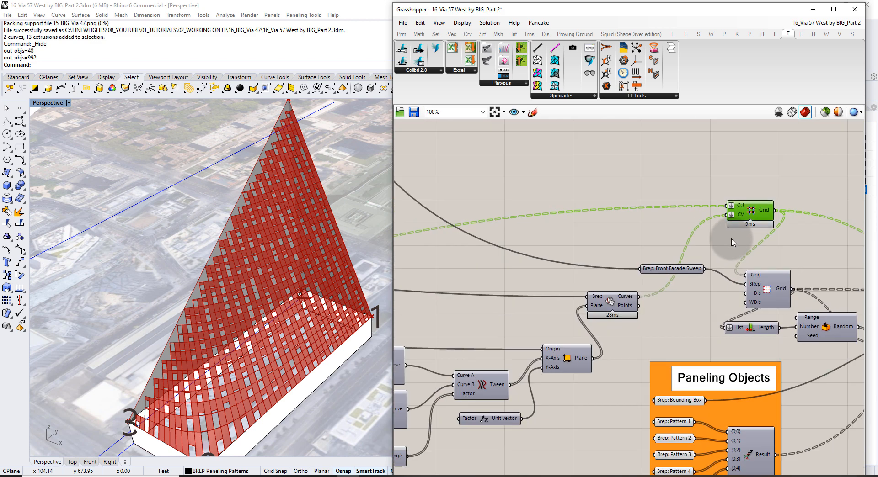
{"action": "left_click", "coordinate": [613, 303]}
{"action": "key", "text": "ctrl+q"}
{"action": "key", "text": "ctrl+w"}
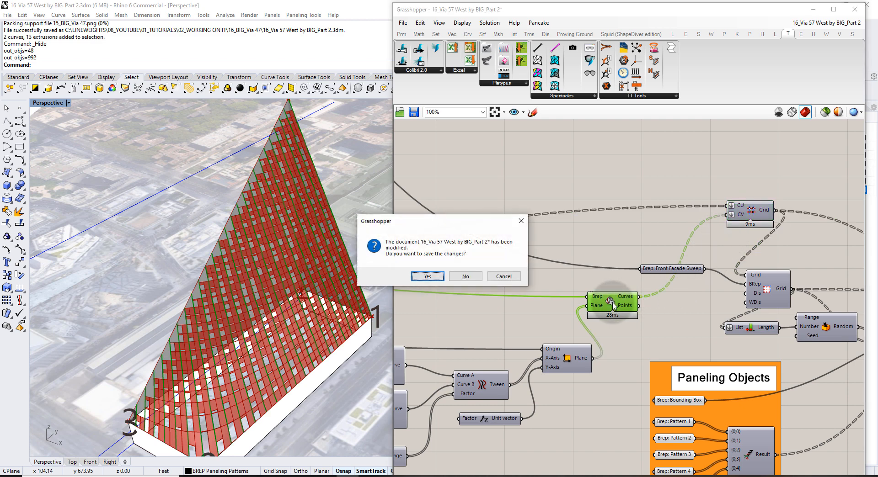
{"action": "left_click", "coordinate": [502, 278]}
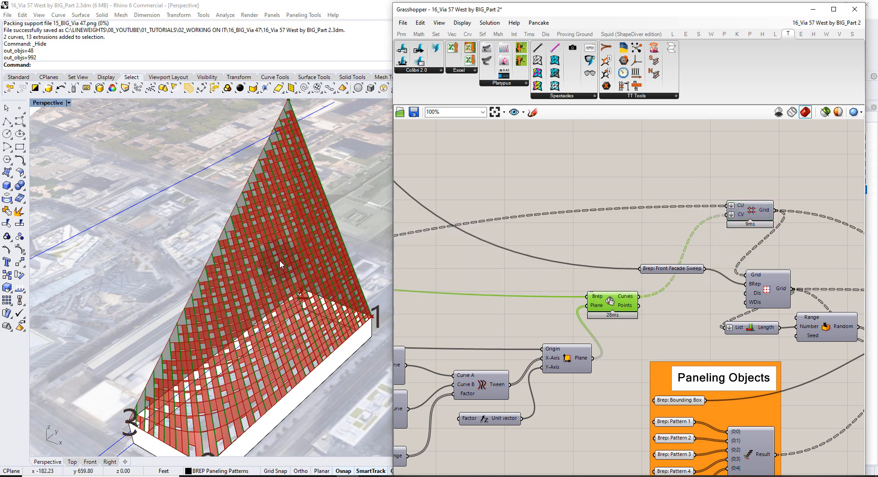
Move the CU/CV grid component beside Contour and connect the Contours output to its CV input
{"action": "right_click_drag", "start_coordinate": [456, 268], "coordinate": [640, 236]}
{"action": "scroll", "coordinate": [640, 236], "scroll_direction": "down", "scroll_amount": 3}
{"action": "right_click_drag", "start_coordinate": [471, 246], "coordinate": [621, 220]}
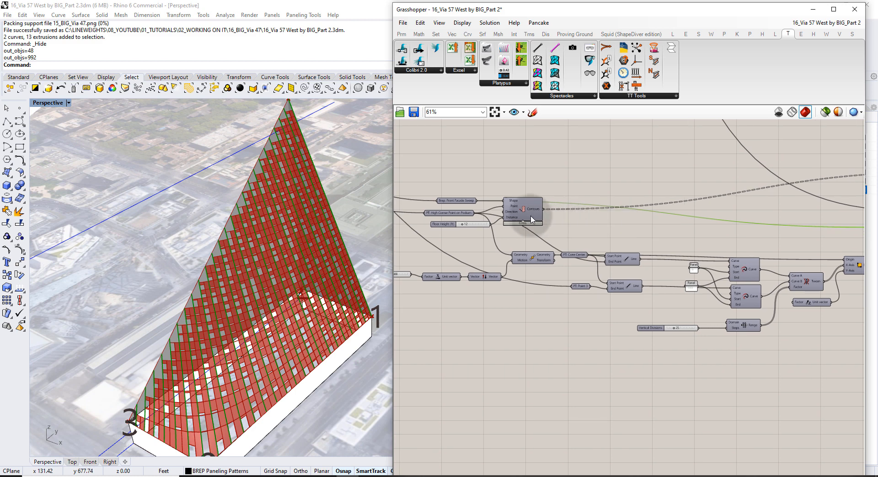
{"action": "left_click", "coordinate": [528, 217]}
{"action": "right_click_drag", "start_coordinate": [719, 206], "coordinate": [565, 227]}
{"action": "left_click_drag", "start_coordinate": [814, 194], "coordinate": [455, 235]}
{"action": "right_click_drag", "start_coordinate": [456, 236], "coordinate": [571, 210]}
{"action": "scroll", "coordinate": [565, 211], "scroll_direction": "up", "scroll_amount": 4}
{"action": "left_click_drag", "start_coordinate": [602, 184], "coordinate": [593, 149]}
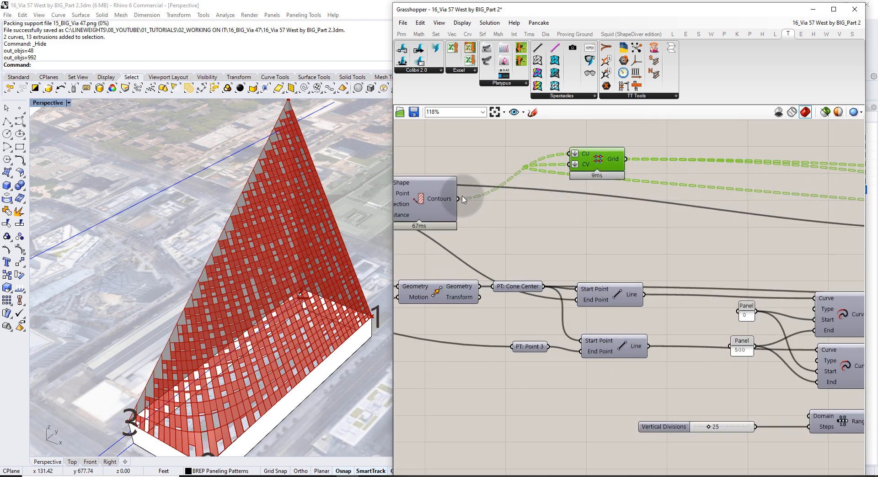
{"action": "left_click_drag", "start_coordinate": [458, 200], "coordinate": [574, 165]}
{"action": "right_click_drag", "start_coordinate": [573, 231], "coordinate": [483, 236]}
{"action": "scroll", "coordinate": [482, 237], "scroll_direction": "down", "scroll_amount": 3}
Move the grid component back above Brep | Plane and connect the section's Curves output to its CU input
{"action": "left_click_drag", "start_coordinate": [497, 194], "coordinate": [817, 149]}
{"action": "right_click_drag", "start_coordinate": [819, 186], "coordinate": [601, 200]}
{"action": "scroll", "coordinate": [619, 206], "scroll_direction": "up", "scroll_amount": 2}
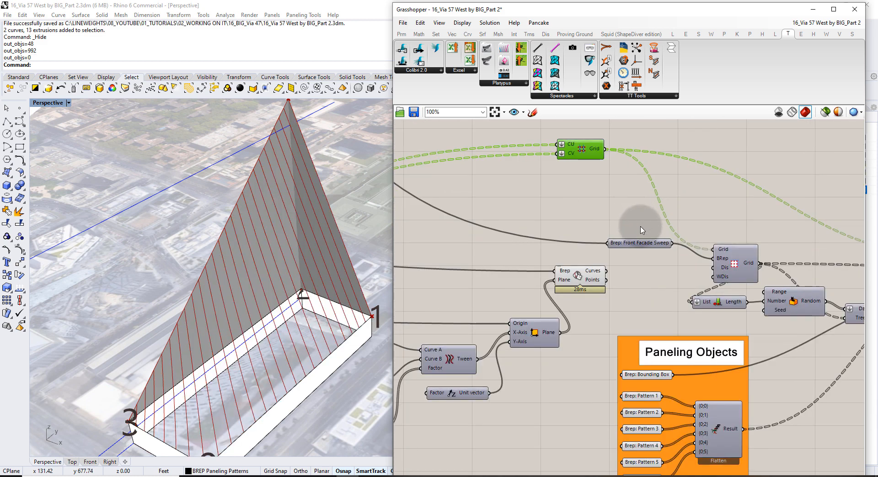
{"action": "right_click_drag", "start_coordinate": [639, 224], "coordinate": [576, 245]}
{"action": "left_click_drag", "start_coordinate": [526, 172], "coordinate": [537, 180]}
{"action": "left_click_drag", "start_coordinate": [541, 292], "coordinate": [508, 172]}
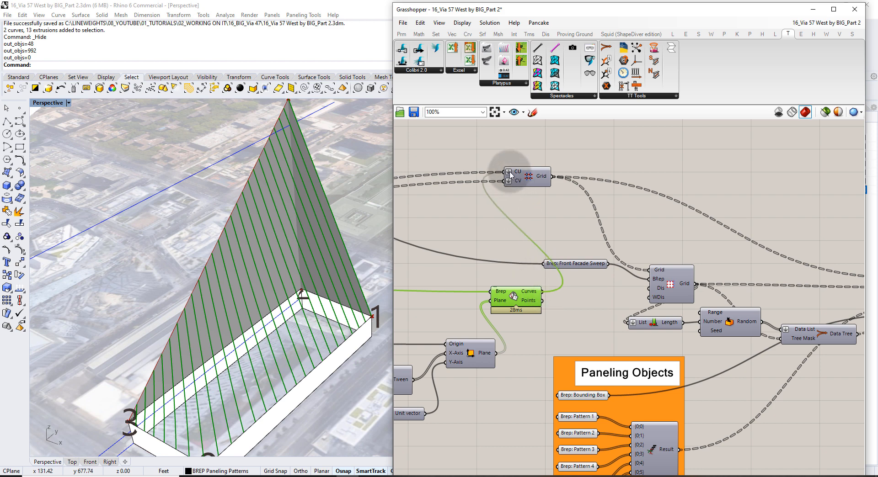
{"action": "left_click", "coordinate": [544, 210]}
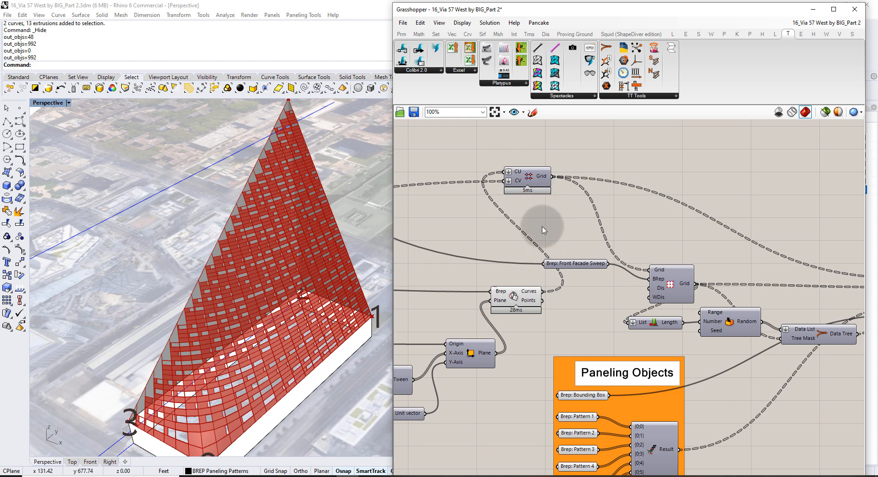
{"action": "right_click_drag", "start_coordinate": [224, 227], "coordinate": [291, 277]}
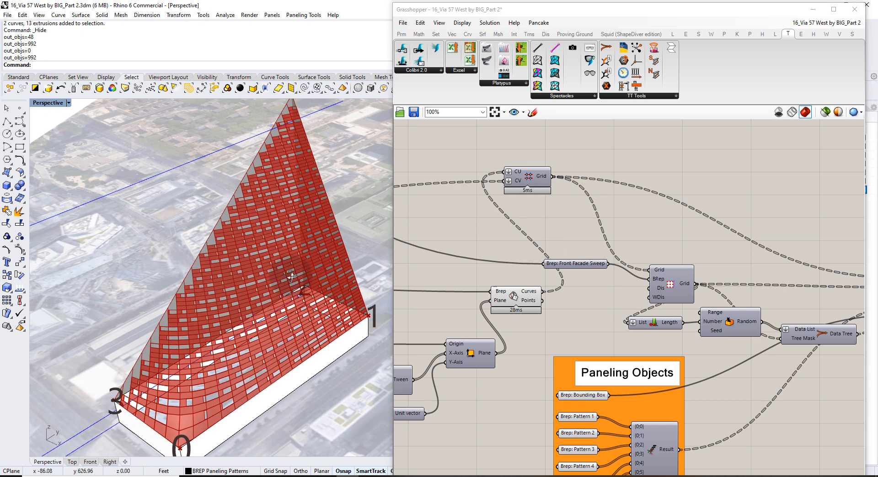
Add an LC_Brep Preview component and place it after the panel morphing component
{"action": "scroll", "coordinate": [597, 264], "scroll_direction": "down", "scroll_amount": 3}
{"action": "scroll", "coordinate": [652, 261], "scroll_direction": "up", "scroll_amount": 5}
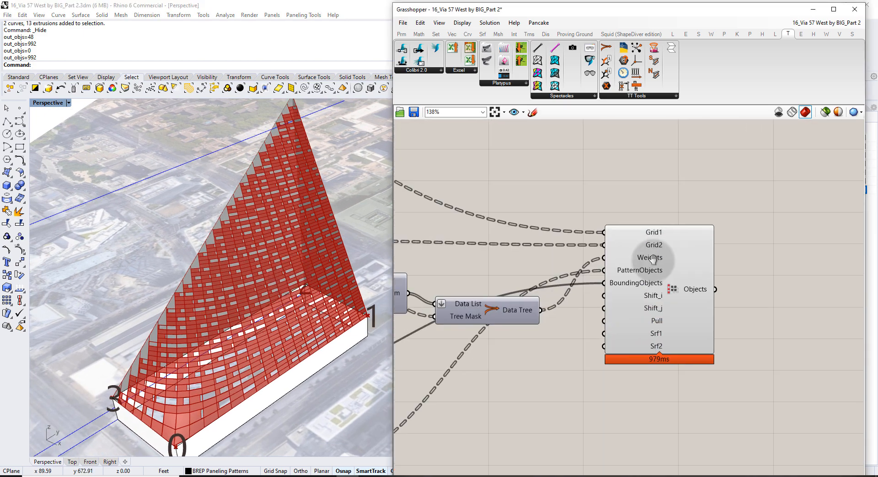
{"action": "right_click_drag", "start_coordinate": [653, 260], "coordinate": [577, 310]}
{"action": "double_click", "coordinate": [653, 219]}
{"action": "type", "text": "prev"}
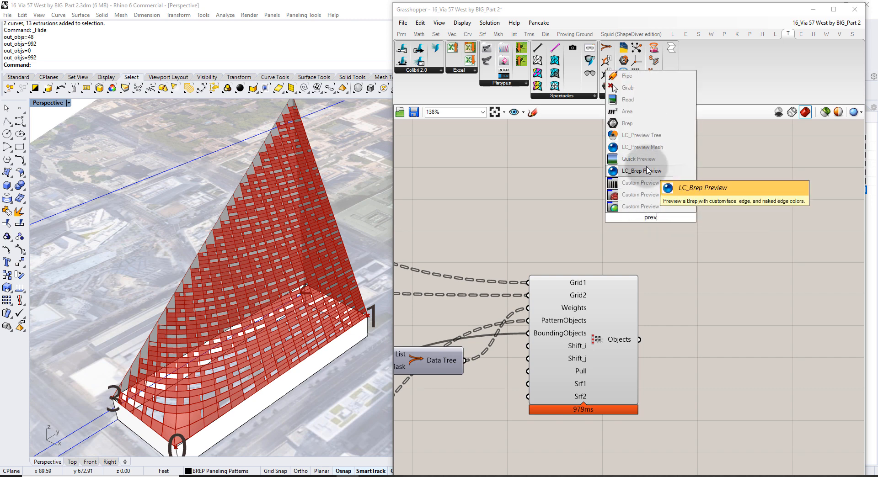
{"action": "left_click", "coordinate": [649, 158]}
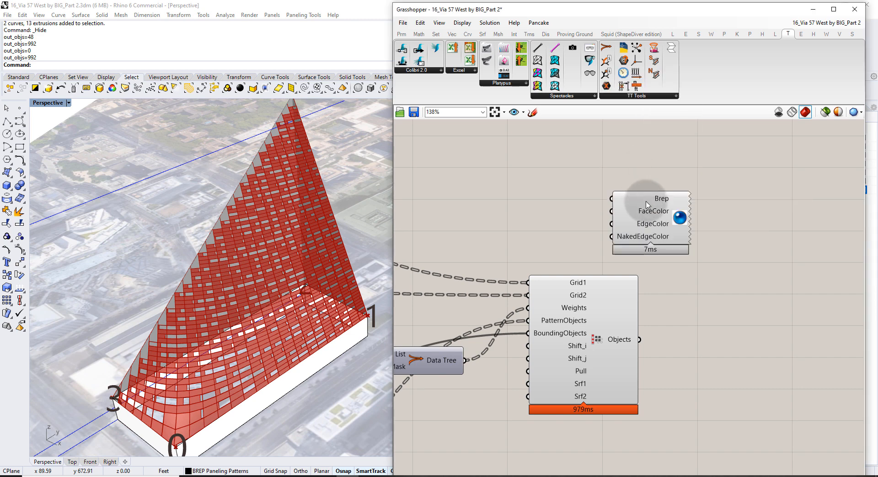
{"action": "left_click_drag", "start_coordinate": [647, 205], "coordinate": [779, 323]}
Connect the morphing component's Objects output to the LC_Brep Preview's Brep input, turn off the morphing component's own preview, and inspect the panels
{"action": "left_click", "coordinate": [598, 336]}
{"action": "left_click_drag", "start_coordinate": [639, 340], "coordinate": [841, 341]}
{"action": "left_click", "coordinate": [825, 290]}
{"action": "right_click_drag", "start_coordinate": [300, 321], "coordinate": [258, 247], "text": "shift"}
{"action": "right_click_drag", "start_coordinate": [219, 314], "coordinate": [309, 313]}
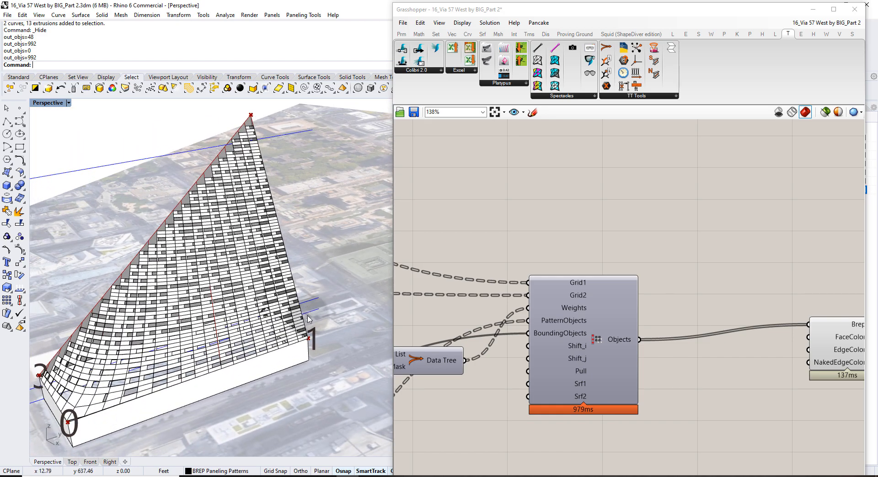
{"action": "right_click_drag", "start_coordinate": [259, 264], "coordinate": [291, 281]}
{"action": "right_click_drag", "start_coordinate": [578, 286], "coordinate": [661, 232]}
Move the Vertical Divisions slider slightly farther from the Range component
{"action": "scroll", "coordinate": [661, 231], "scroll_direction": "down", "scroll_amount": 9}
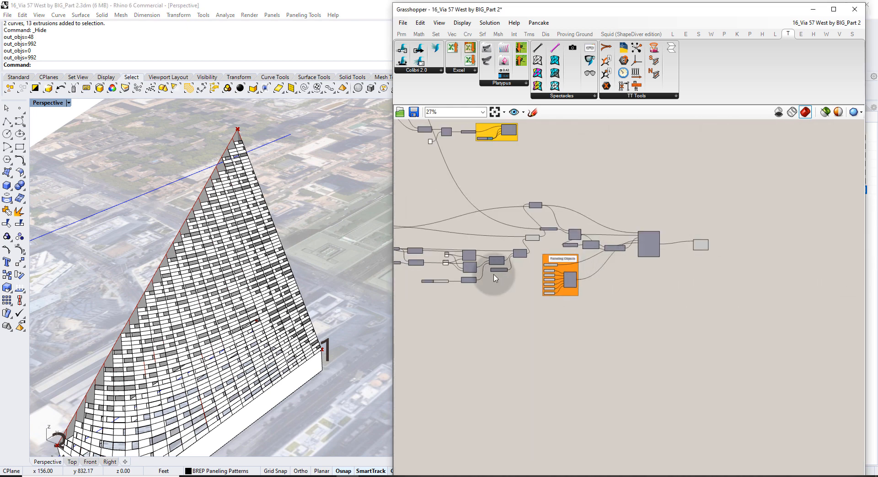
{"action": "scroll", "coordinate": [582, 254], "scroll_direction": "up", "scroll_amount": 7}
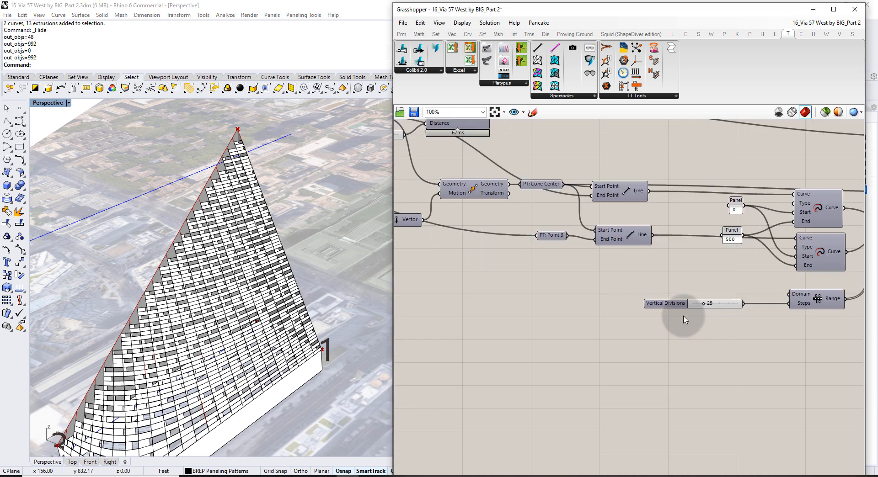
{"action": "left_click_drag", "start_coordinate": [673, 304], "coordinate": [639, 307]}
{"action": "left_click", "coordinate": [649, 282]}
{"action": "right_click_drag", "start_coordinate": [703, 296], "coordinate": [663, 278]}
{"action": "scroll", "coordinate": [663, 277], "scroll_direction": "up", "scroll_amount": 4}
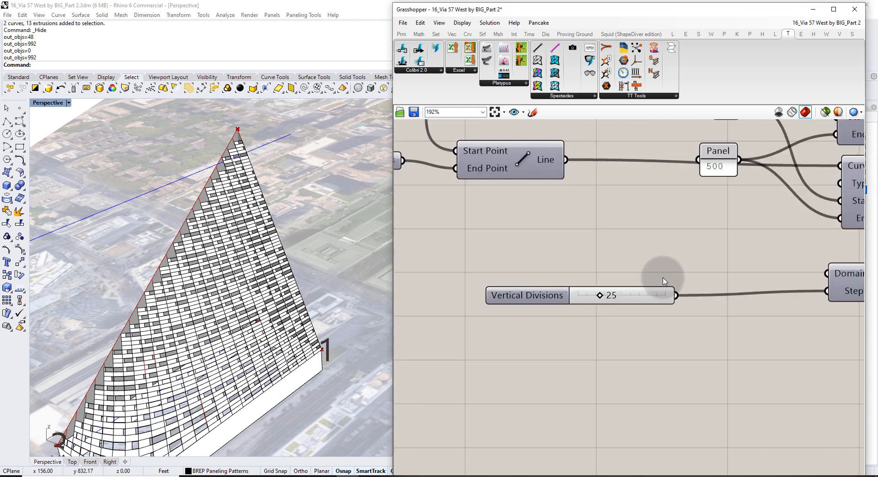
{"action": "left_click", "coordinate": [646, 299]}
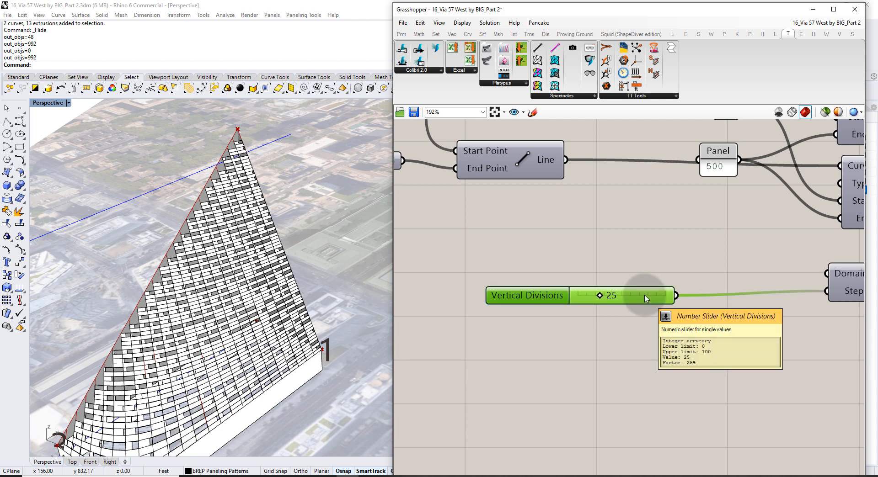
Trace the vertical divisions through Range to the Tween component and turn on the preview of its curves
{"action": "right_click_drag", "start_coordinate": [688, 265], "coordinate": [537, 278]}
{"action": "scroll", "coordinate": [542, 280], "scroll_direction": "down", "scroll_amount": 2}
{"action": "left_click", "coordinate": [671, 291]}
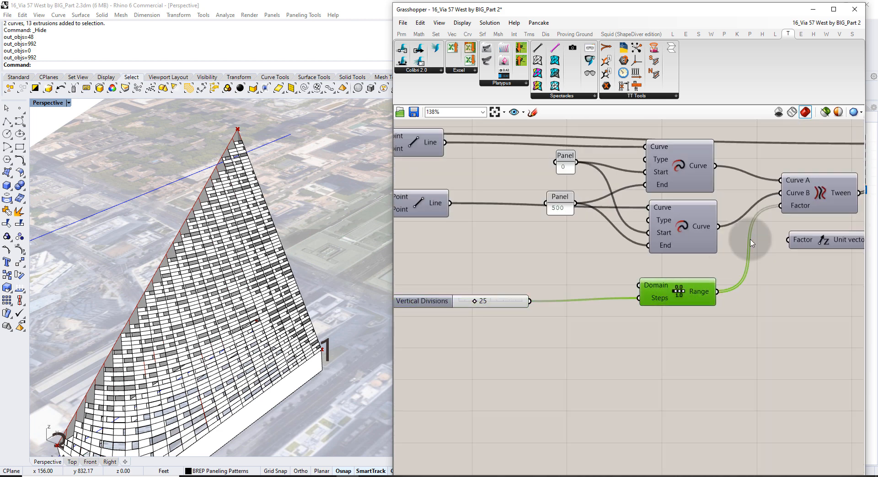
{"action": "right_click_drag", "start_coordinate": [747, 226], "coordinate": [646, 255]}
{"action": "left_click", "coordinate": [704, 226]}
{"action": "right_click_drag", "start_coordinate": [530, 296], "coordinate": [752, 248]}
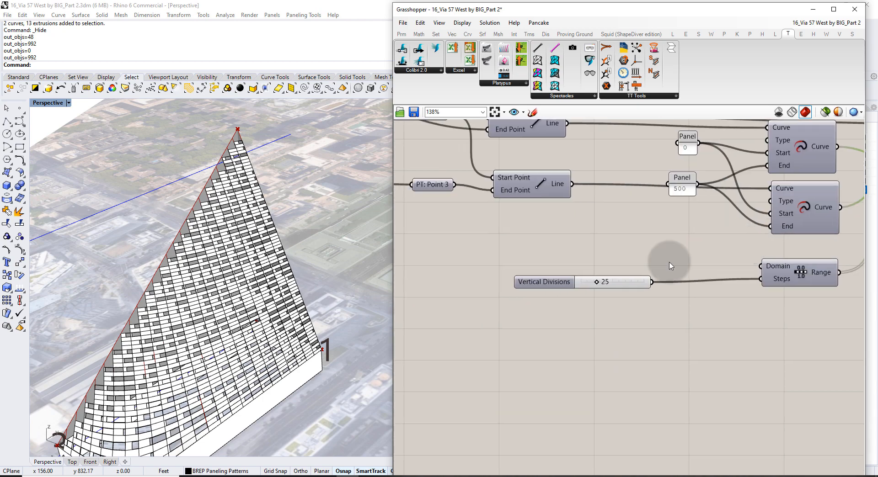
{"action": "right_click_drag", "start_coordinate": [551, 282], "coordinate": [438, 320]}
{"action": "right_click_drag", "start_coordinate": [817, 225], "coordinate": [794, 222]}
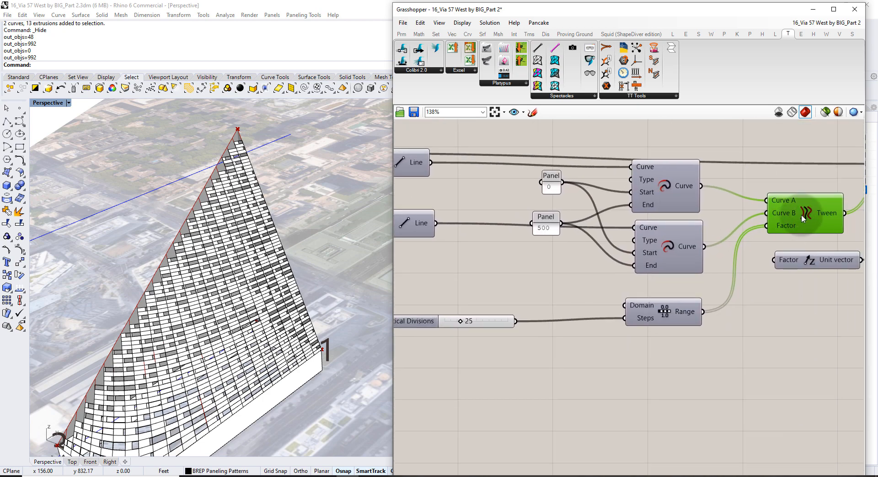
{"action": "key", "text": "ctrl+q"}
{"action": "right_click_drag", "start_coordinate": [154, 304], "coordinate": [141, 291]}
{"action": "left_click", "coordinate": [559, 260]}
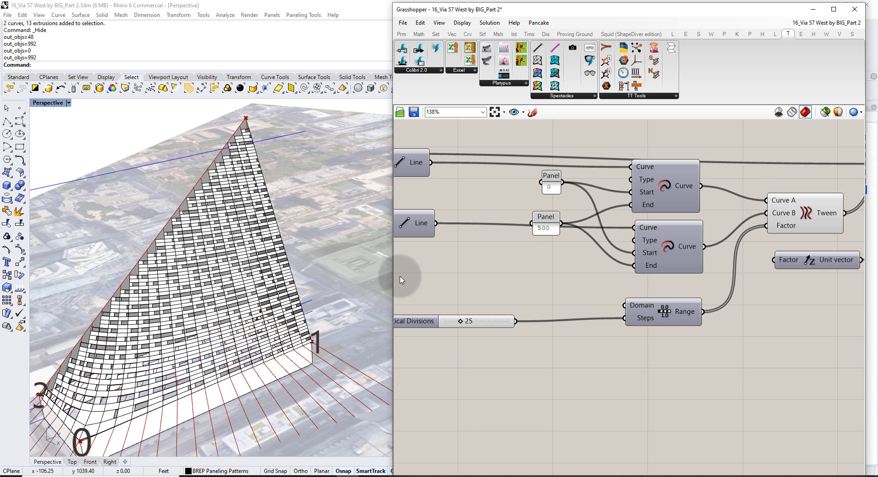
Set the Vertical Divisions slider to 15 and inspect the facade panels
{"action": "right_click_drag", "start_coordinate": [400, 277], "coordinate": [587, 233]}
{"action": "scroll", "coordinate": [620, 294], "scroll_direction": "up", "scroll_amount": 1}
{"action": "left_click", "coordinate": [689, 277]}
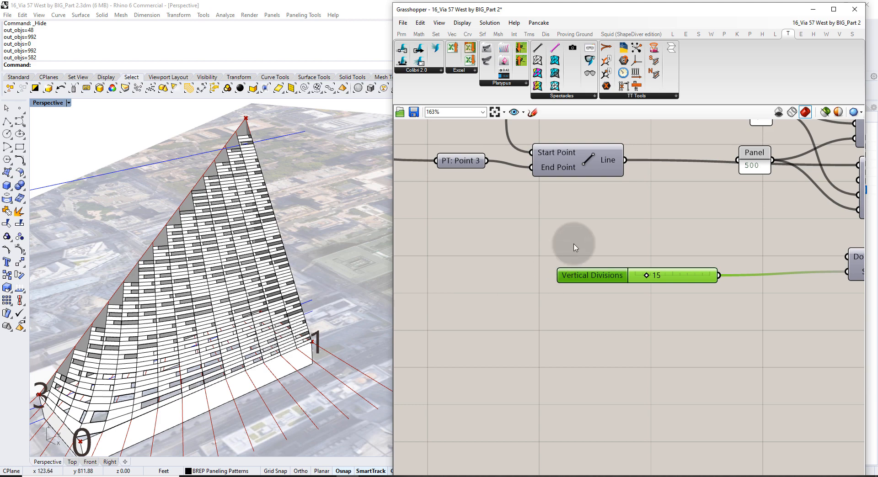
{"action": "scroll", "coordinate": [772, 300], "scroll_direction": "down", "scroll_amount": 5}
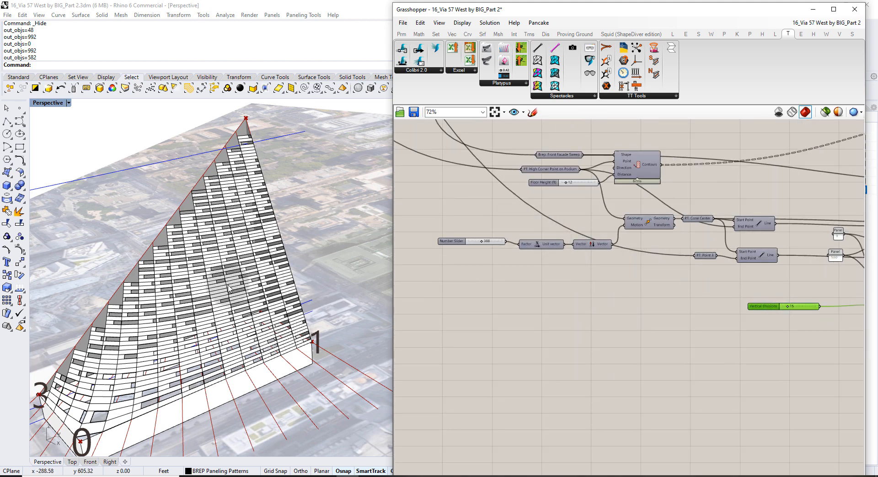
{"action": "right_click_drag", "start_coordinate": [227, 284], "coordinate": [270, 295]}
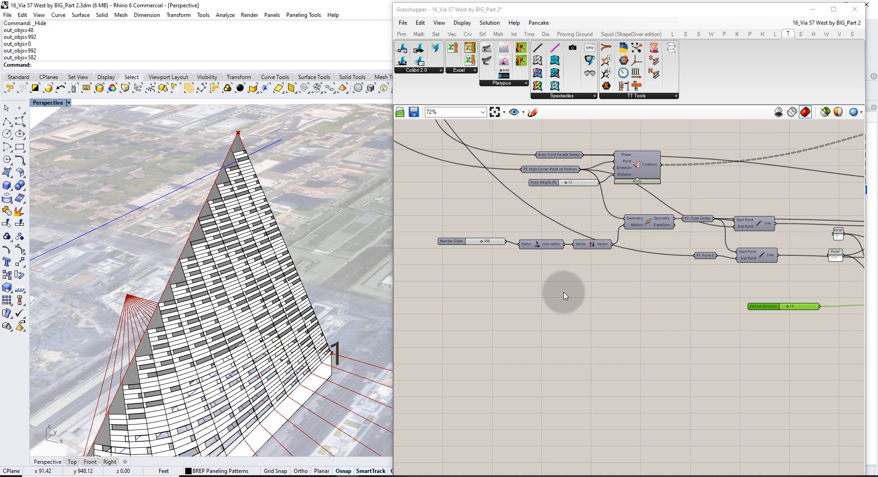
Disable the panel morphing component that feeds the LC_Brep Preview
{"action": "right_click_drag", "start_coordinate": [816, 288], "coordinate": [549, 290]}
{"action": "scroll", "coordinate": [536, 301], "scroll_direction": "down", "scroll_amount": 5}
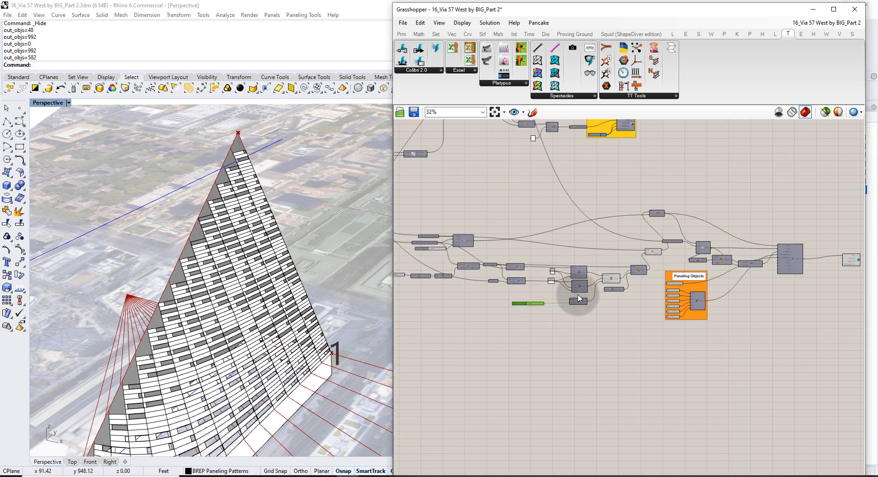
{"action": "right_click_drag", "start_coordinate": [693, 289], "coordinate": [604, 291]}
{"action": "scroll", "coordinate": [703, 270], "scroll_direction": "up", "scroll_amount": 4}
{"action": "left_click", "coordinate": [698, 262]}
{"action": "scroll", "coordinate": [698, 262], "scroll_direction": "up", "scroll_amount": 3}
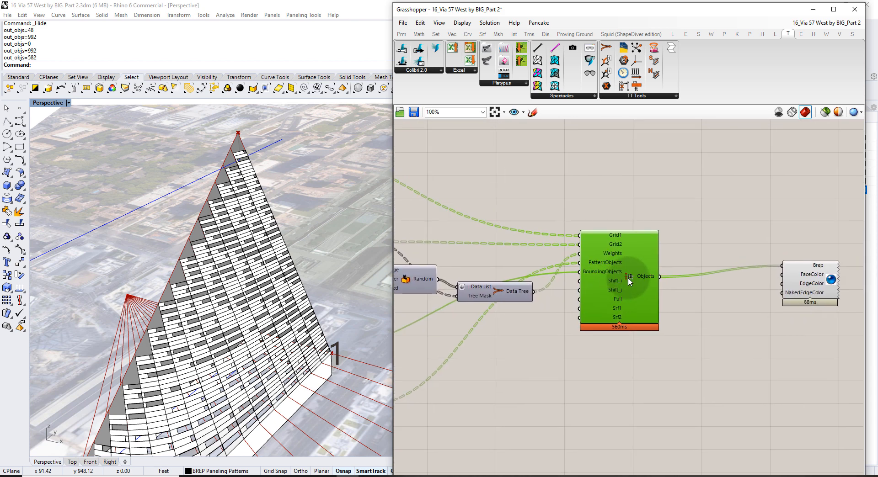
{"action": "key", "text": "ctrl+e"}
{"action": "left_click", "coordinate": [606, 346]}
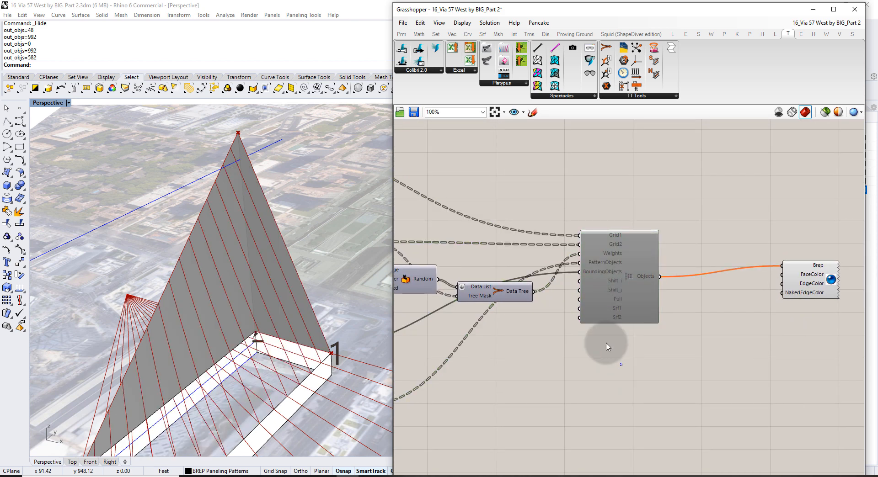
Increase the Vertical Divisions slider value feeding the Range component
{"action": "scroll", "coordinate": [606, 347], "scroll_direction": "down", "scroll_amount": 5}
{"action": "right_click_drag", "start_coordinate": [530, 361], "coordinate": [660, 271]}
{"action": "right_click_drag", "start_coordinate": [432, 296], "coordinate": [519, 283]}
{"action": "scroll", "coordinate": [520, 287], "scroll_direction": "up", "scroll_amount": 6}
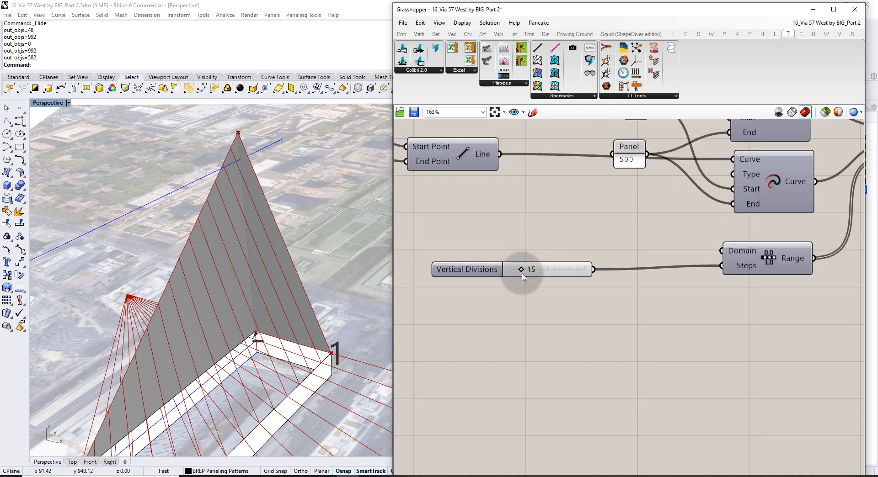
{"action": "mouse_move", "coordinate": [524, 270]}
{"action": "left_mouse_down"}
{"action": "mouse_move", "coordinate": [517, 270]}
{"action": "mouse_move", "coordinate": [532, 271]}
{"action": "left_mouse_up"}
Increase the number slider driving the cone center's X vector and set Floor Height (ft) to 15
{"action": "scroll", "coordinate": [531, 270], "scroll_direction": "down", "scroll_amount": 4}
{"action": "right_click_drag", "start_coordinate": [576, 262], "coordinate": [660, 282]}
{"action": "scroll", "coordinate": [660, 282], "scroll_direction": "down", "scroll_amount": 3}
{"action": "right_click_drag", "start_coordinate": [448, 247], "coordinate": [533, 257]}
{"action": "scroll", "coordinate": [533, 256], "scroll_direction": "up", "scroll_amount": 6}
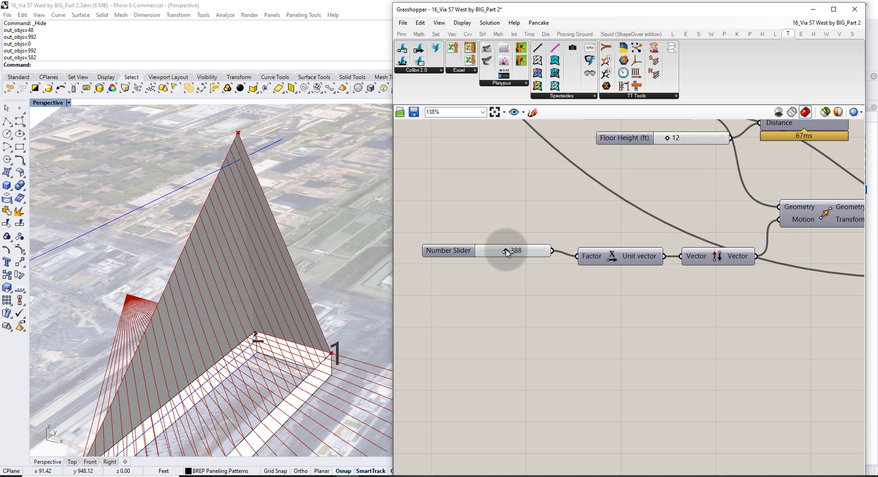
{"action": "left_click_drag", "start_coordinate": [507, 252], "coordinate": [536, 243]}
{"action": "scroll", "coordinate": [504, 272], "scroll_direction": "down", "scroll_amount": 3}
{"action": "scroll", "coordinate": [533, 243], "scroll_direction": "up", "scroll_amount": 6}
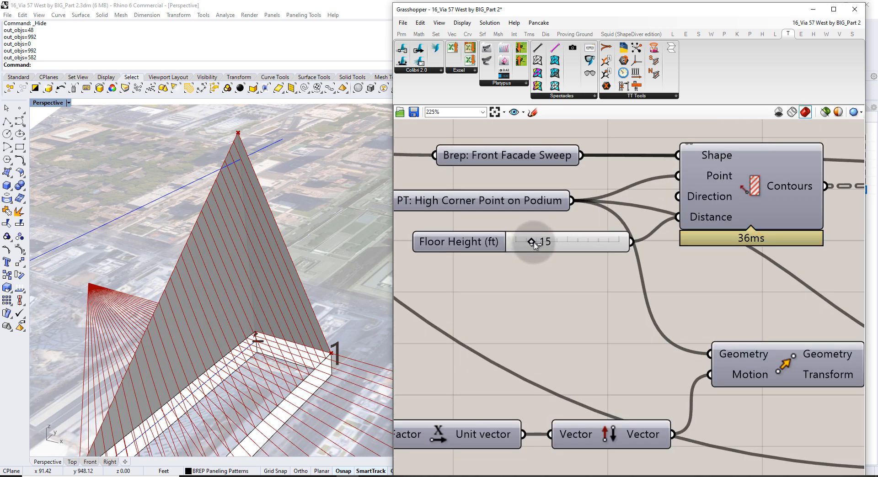
Re-enable the panel morphing component and inspect the regenerated facade from a lower angle
{"action": "scroll", "coordinate": [519, 290], "scroll_direction": "down", "scroll_amount": 6}
{"action": "scroll", "coordinate": [676, 313], "scroll_direction": "up", "scroll_amount": 5}
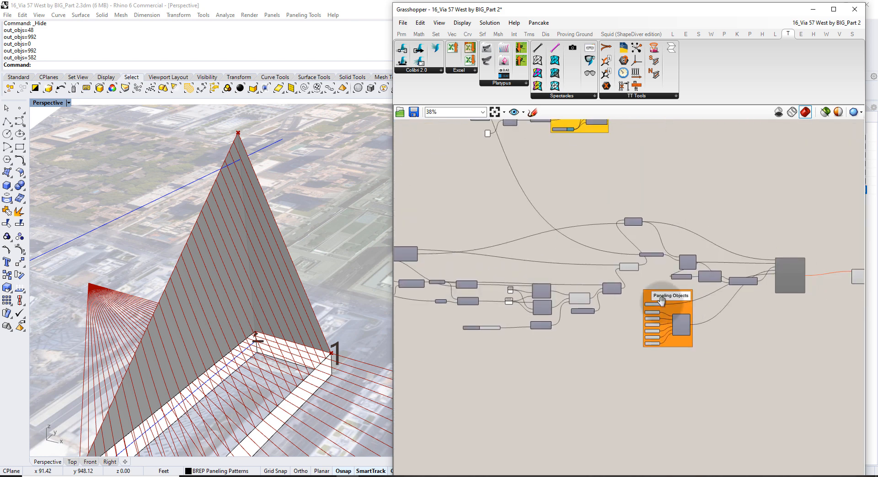
{"action": "key", "text": "ctrl+e"}
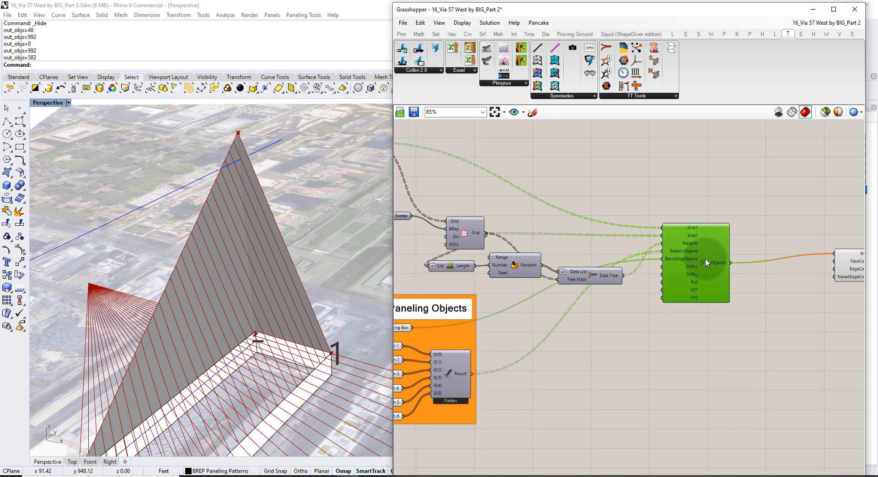
{"action": "left_click", "coordinate": [676, 201]}
{"action": "right_click_drag", "start_coordinate": [288, 361], "coordinate": [271, 327]}
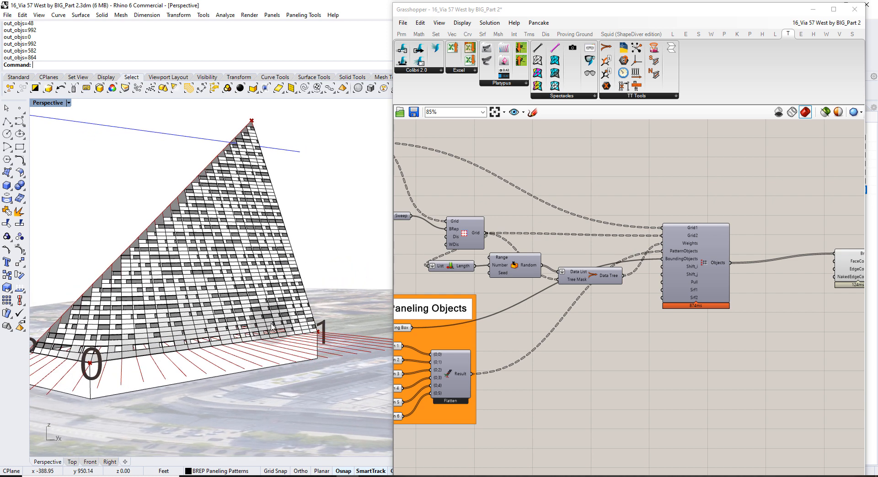